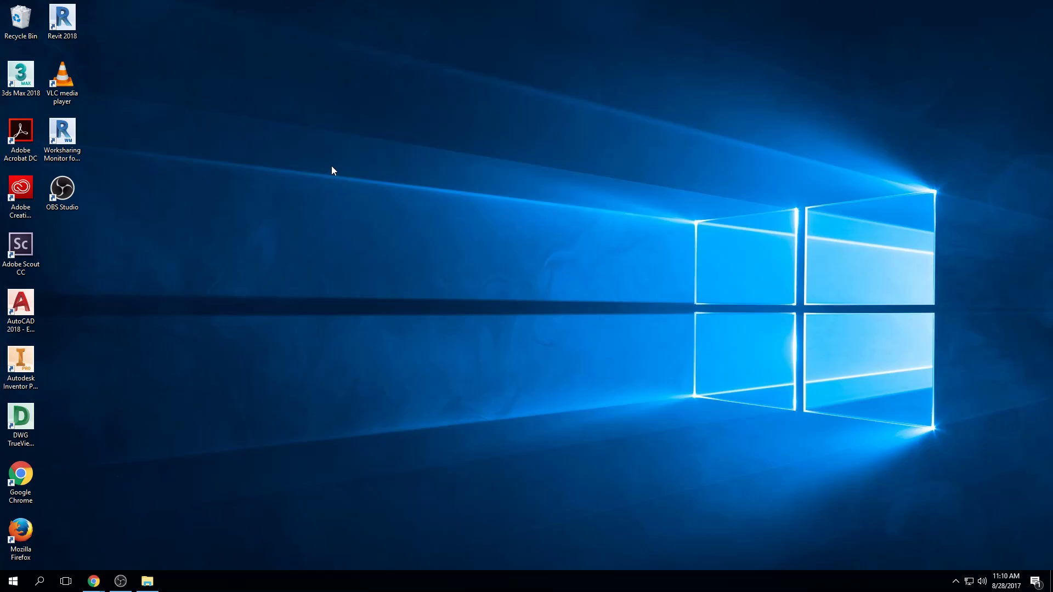
Launch Revit 2018 from the desktop and stretch its window to the full height of the screen
{"action": "double_click", "coordinate": [64, 22]}
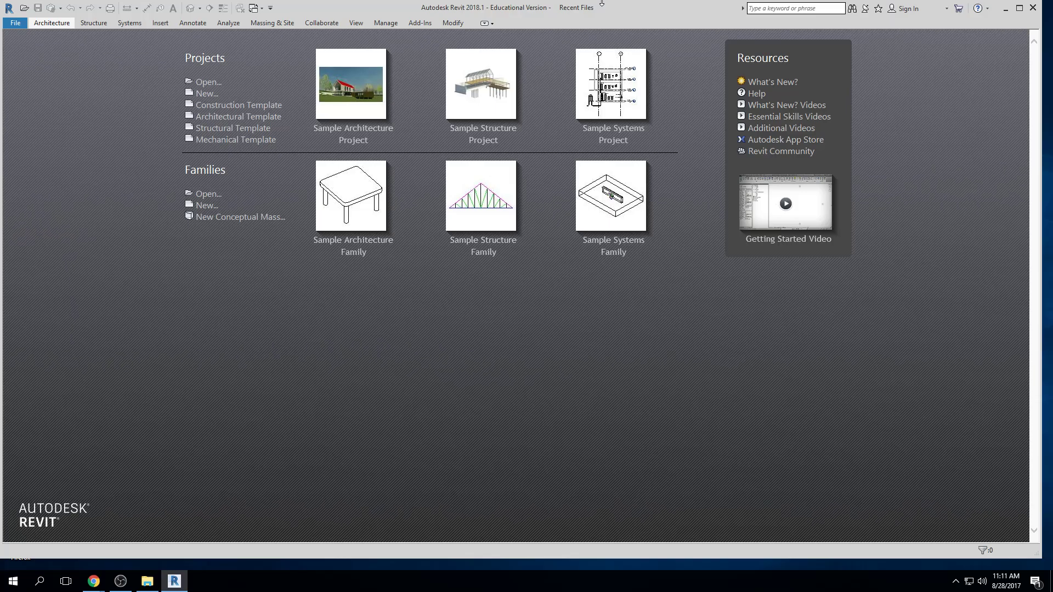
{"action": "double_click", "coordinate": [534, 2]}
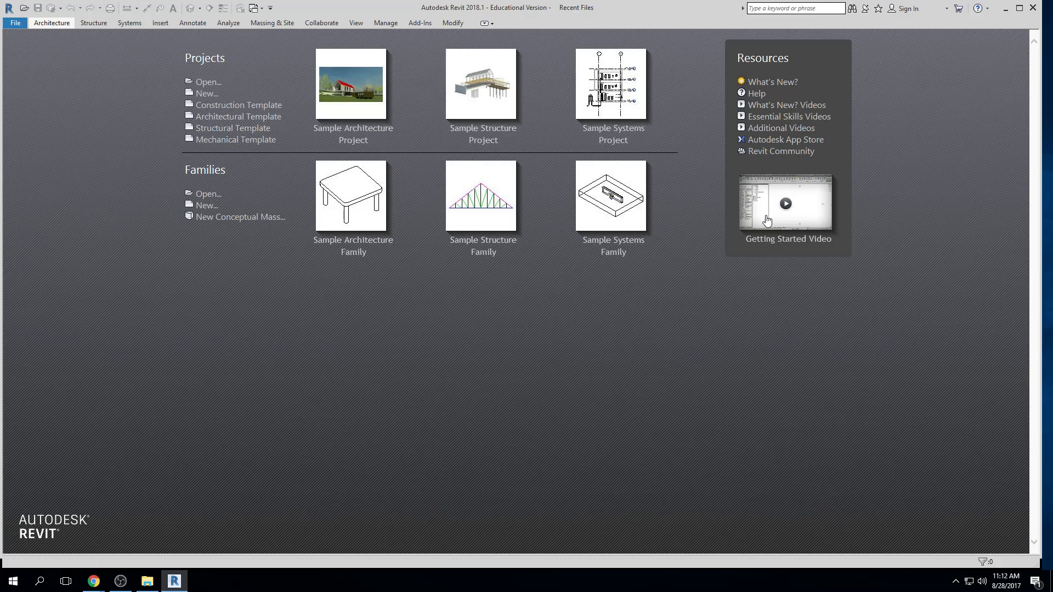
View the dialog for opening an existing project and dismiss it without choosing a file
{"action": "left_click", "coordinate": [207, 82]}
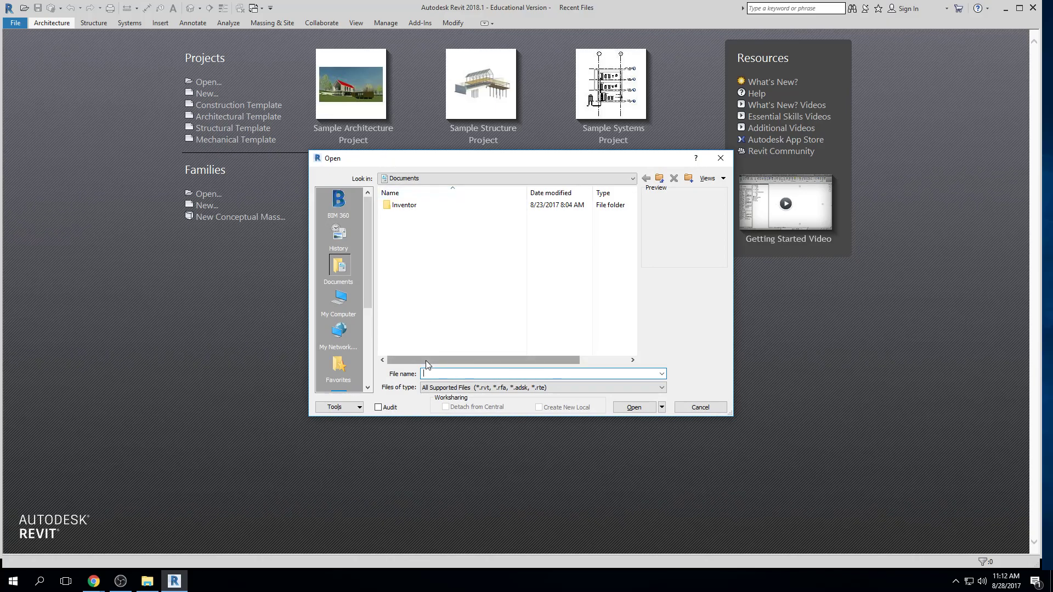
{"action": "key", "text": "Escape"}
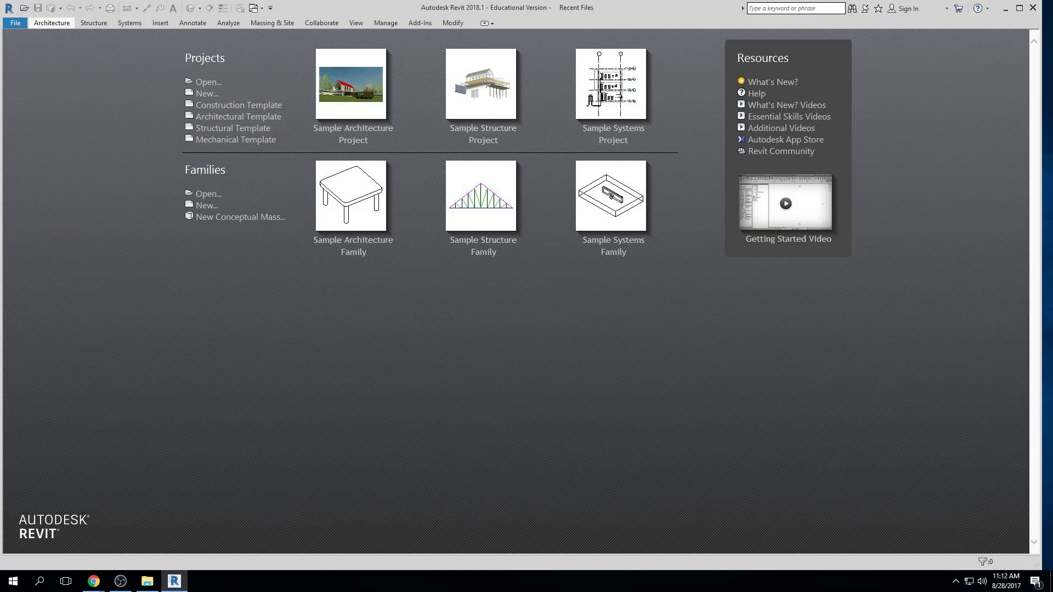
Switch to Chrome with the eVantage Revit Architecture 2014 Fundamentals e-book and maximize its window
{"action": "key", "text": "alt+Tab"}
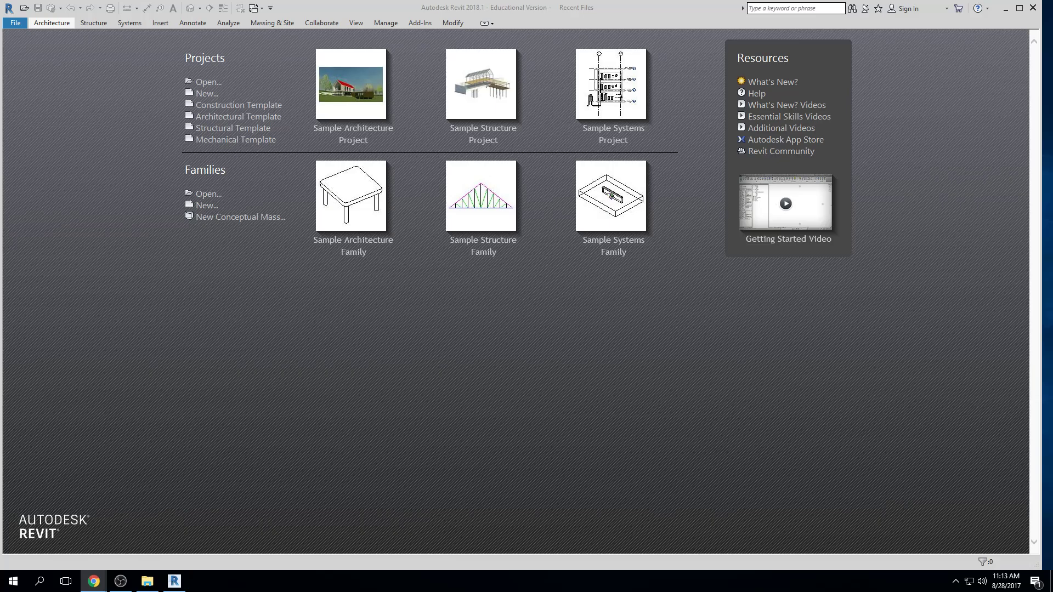
{"action": "left_click_drag", "start_coordinate": [1052, 28], "coordinate": [519, 4]}
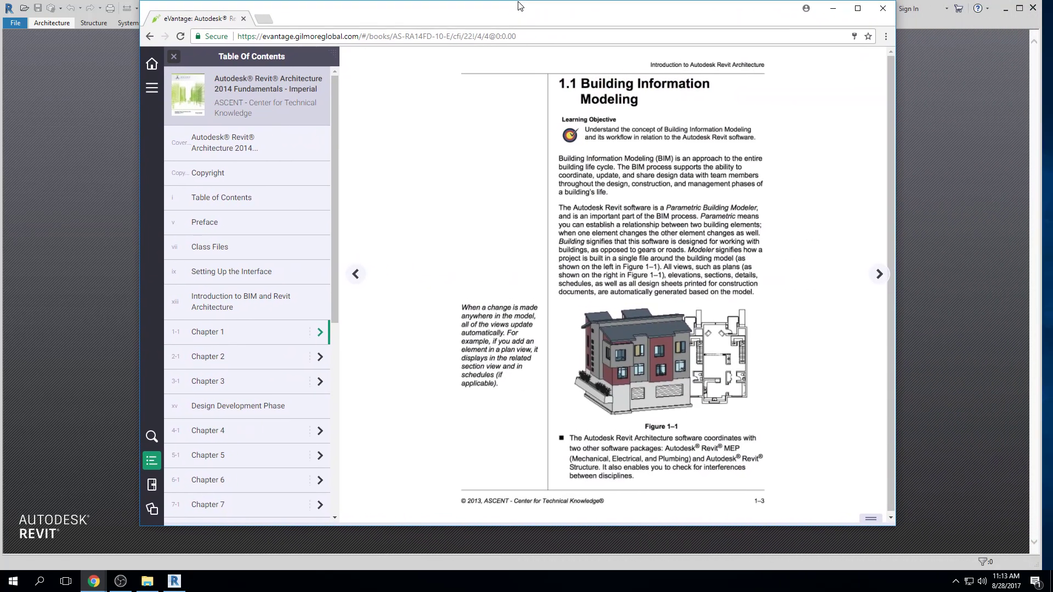
{"action": "left_click", "coordinate": [857, 10]}
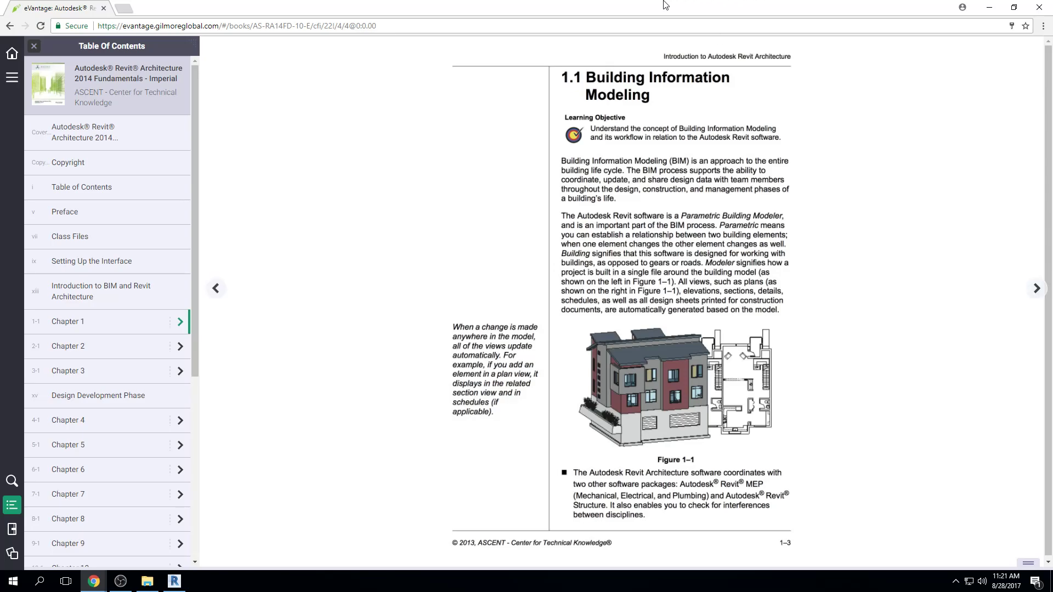
Move the Chrome window out of the way and open the Sample Architecture Project from Revit's start screen
{"action": "left_click_drag", "start_coordinate": [535, 3], "coordinate": [1052, 11]}
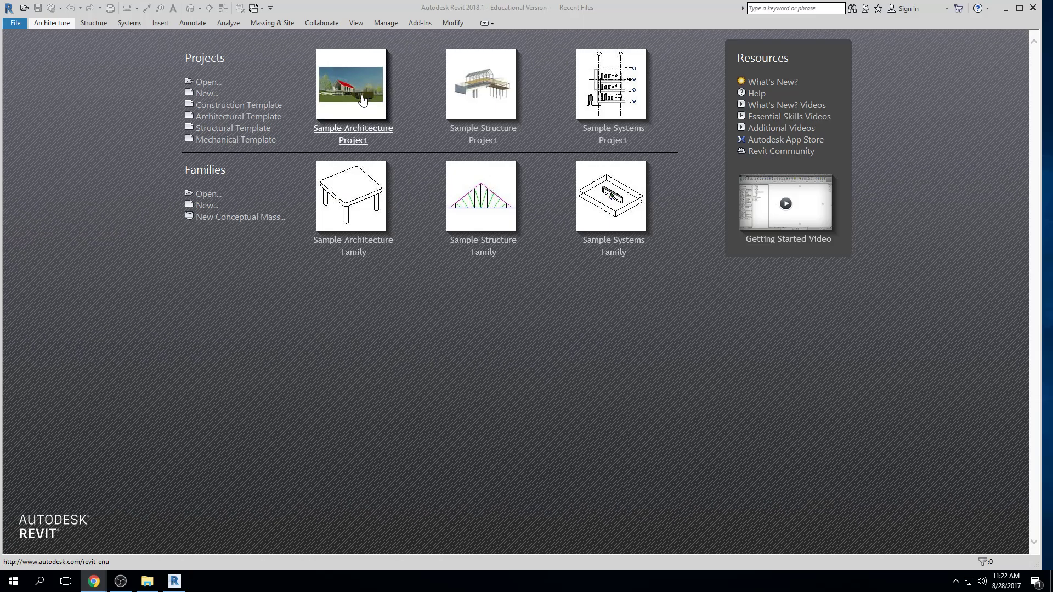
{"action": "left_click", "coordinate": [362, 99]}
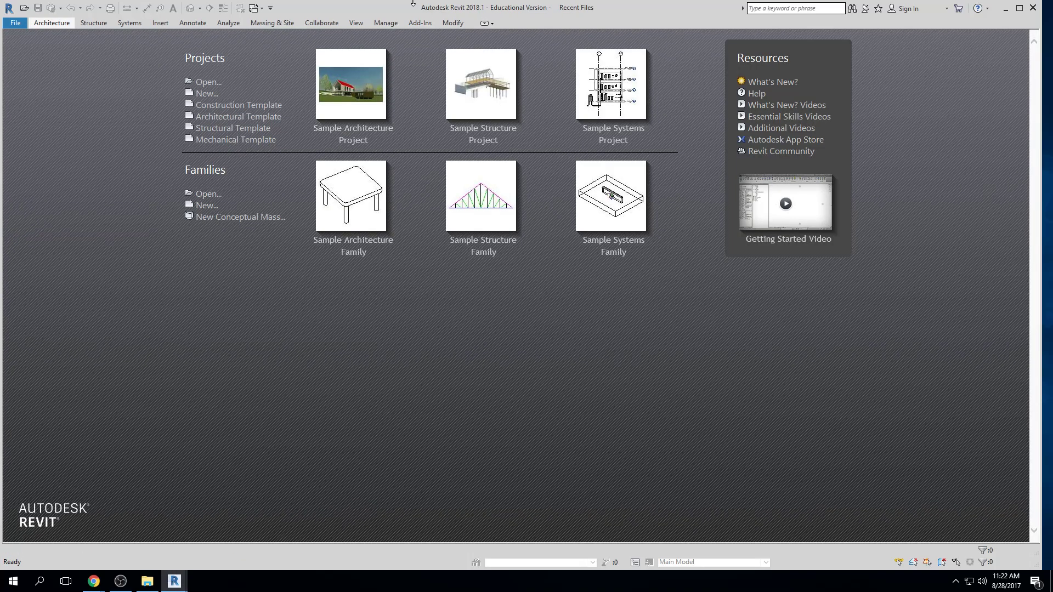
Shrink the second Revit window showing Recent Files and position it so the sample project's Properties and Project Browser palettes stay exposed
{"action": "mouse_move", "coordinate": [418, 9]}
{"action": "left_mouse_down"}
{"action": "mouse_move", "coordinate": [429, 27]}
{"action": "mouse_move", "coordinate": [427, 278]}
{"action": "mouse_move", "coordinate": [429, 53]}
{"action": "mouse_move", "coordinate": [416, 18]}
{"action": "left_mouse_up"}
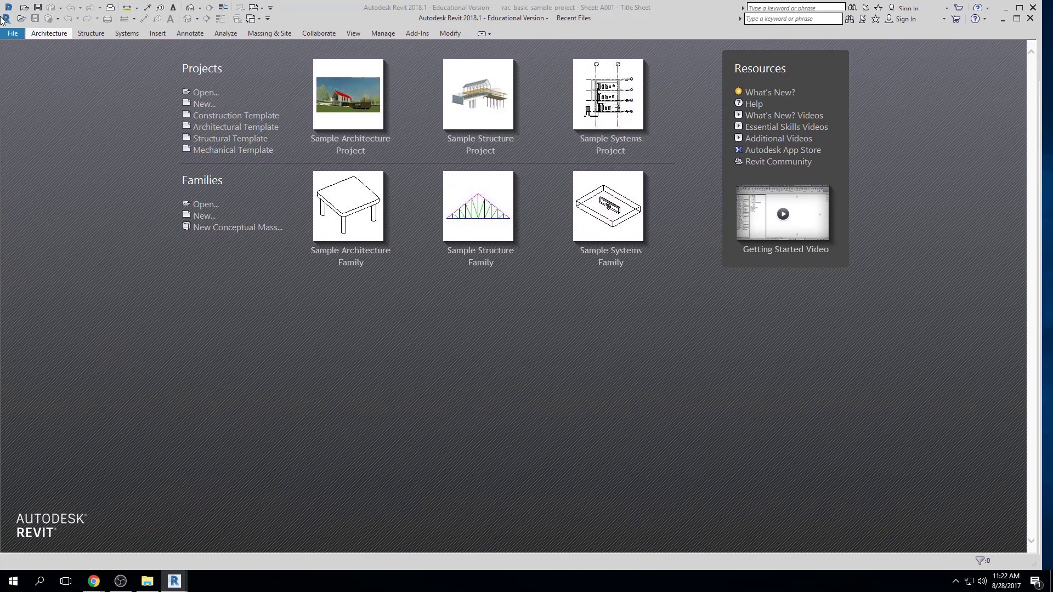
{"action": "left_click_drag", "start_coordinate": [3, 11], "coordinate": [375, 8]}
{"action": "left_click_drag", "start_coordinate": [705, 17], "coordinate": [631, 18]}
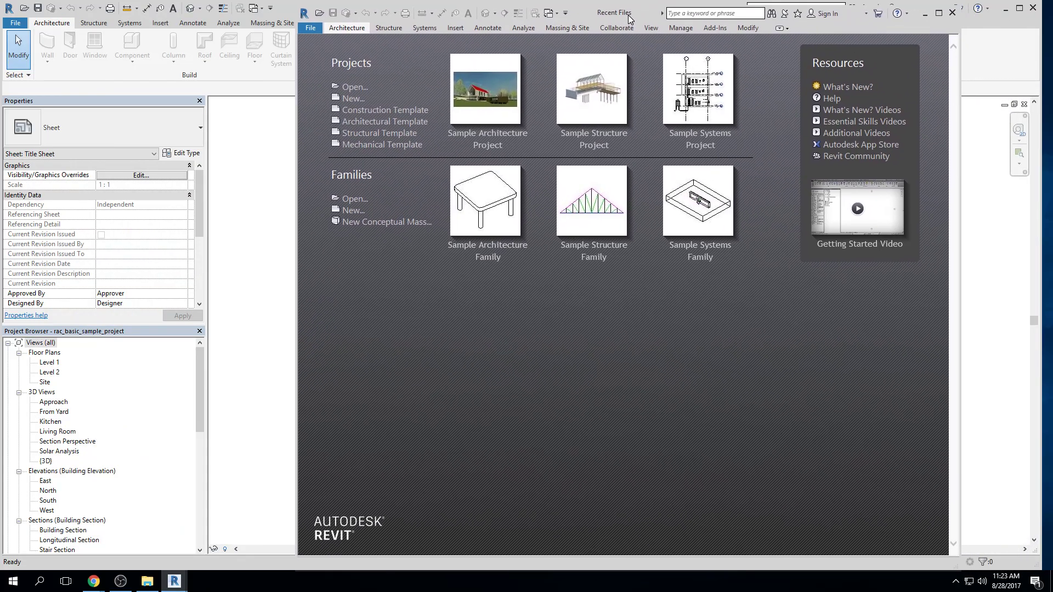
Create a new project from the Architectural Template and maximize its Revit window
{"action": "left_click", "coordinate": [351, 98]}
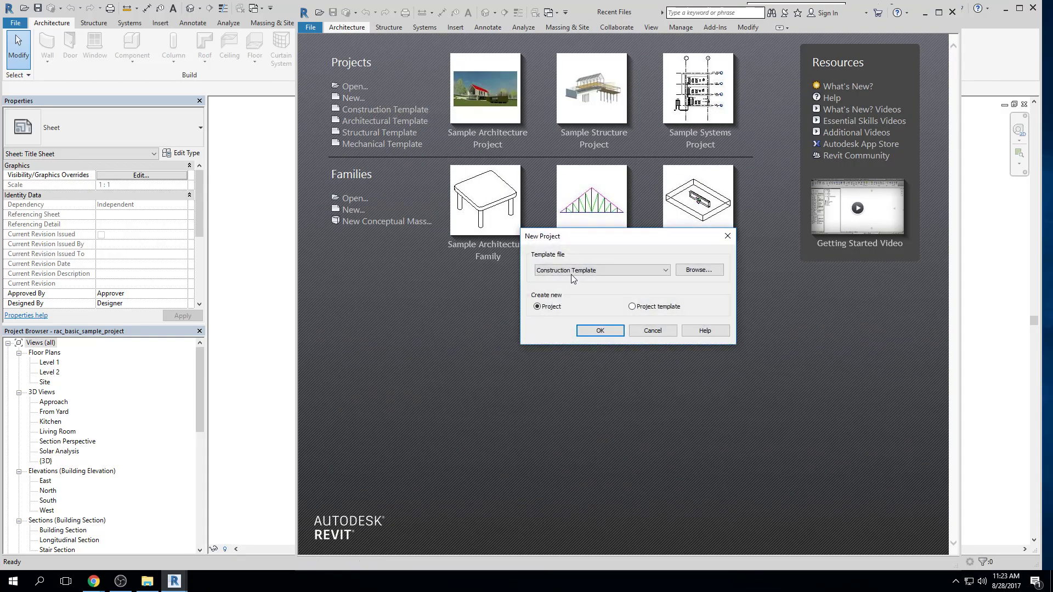
{"action": "left_click", "coordinate": [571, 271]}
{"action": "left_click", "coordinate": [565, 294]}
{"action": "left_click", "coordinate": [600, 331]}
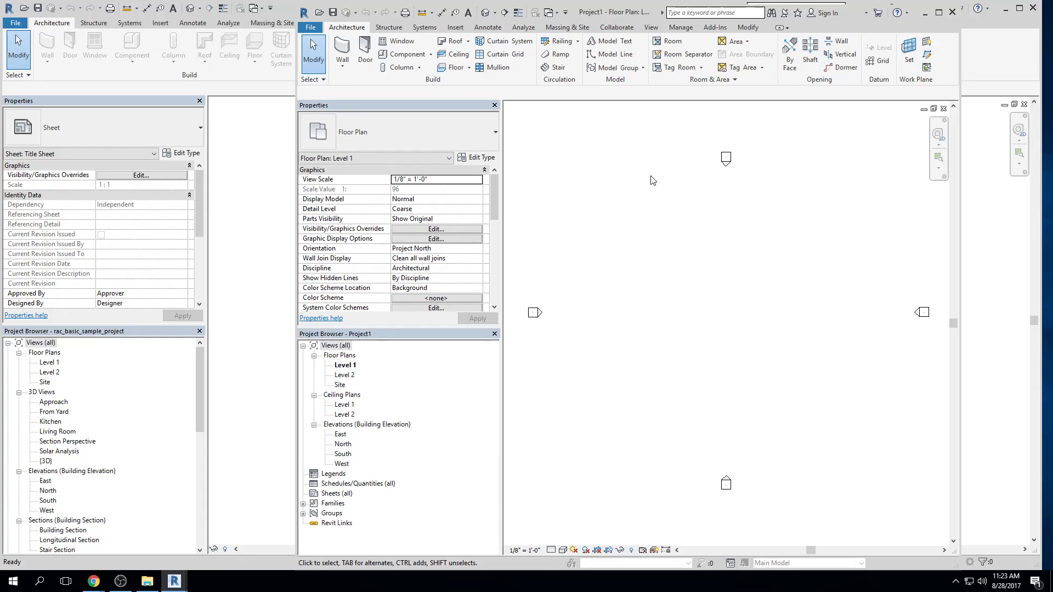
{"action": "double_click", "coordinate": [644, 12]}
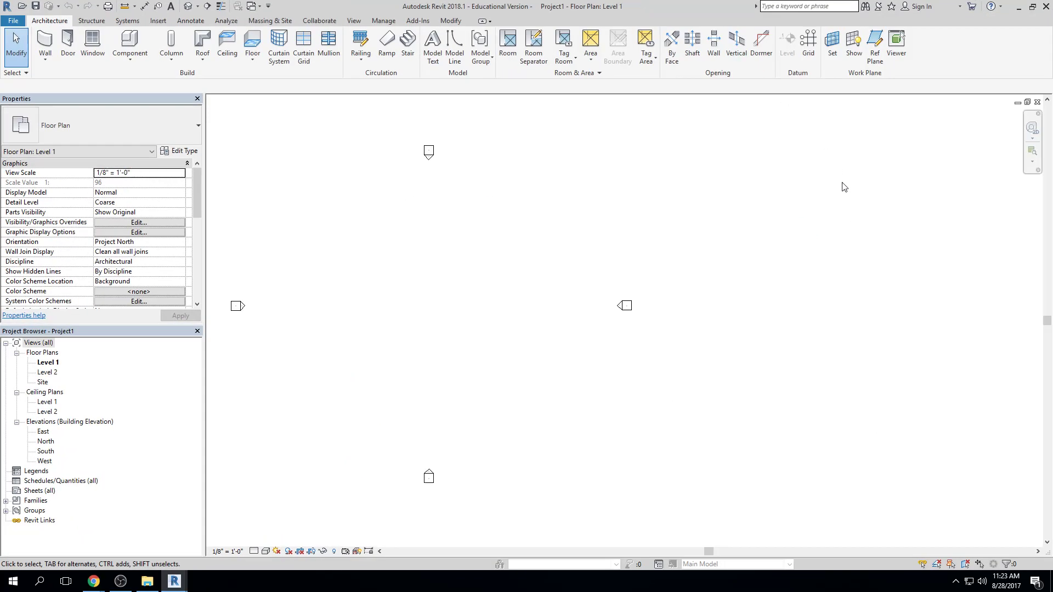
Fit the Level 1 plan in view, undock the Properties palette, and reposition it beside a narrowed Project Browser
{"action": "middle_click", "coordinate": [569, 276]}
{"action": "middle_click", "coordinate": [569, 276]}
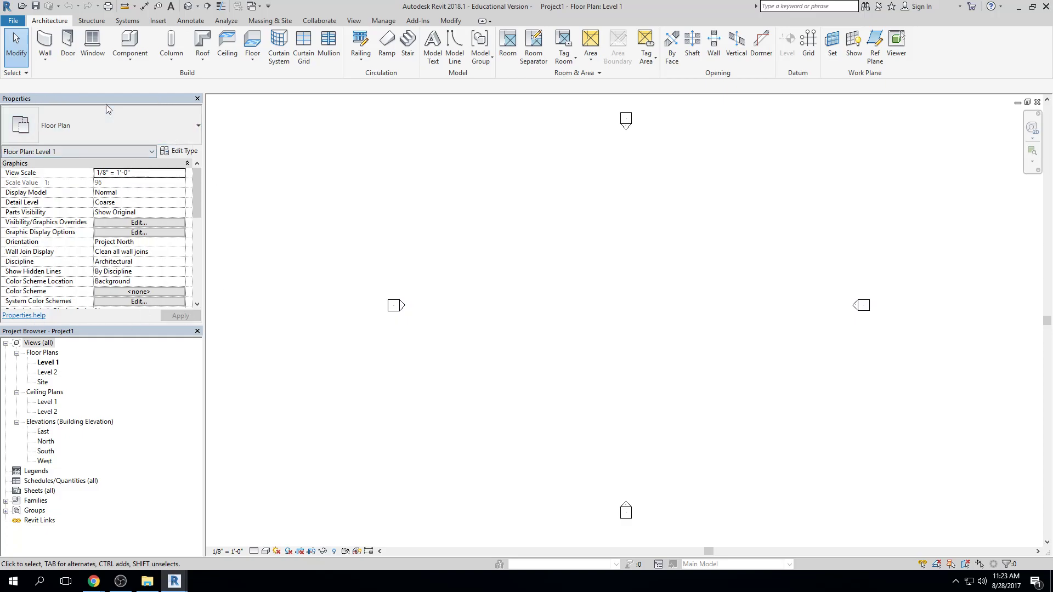
{"action": "left_click_drag", "start_coordinate": [105, 101], "coordinate": [1007, 108]}
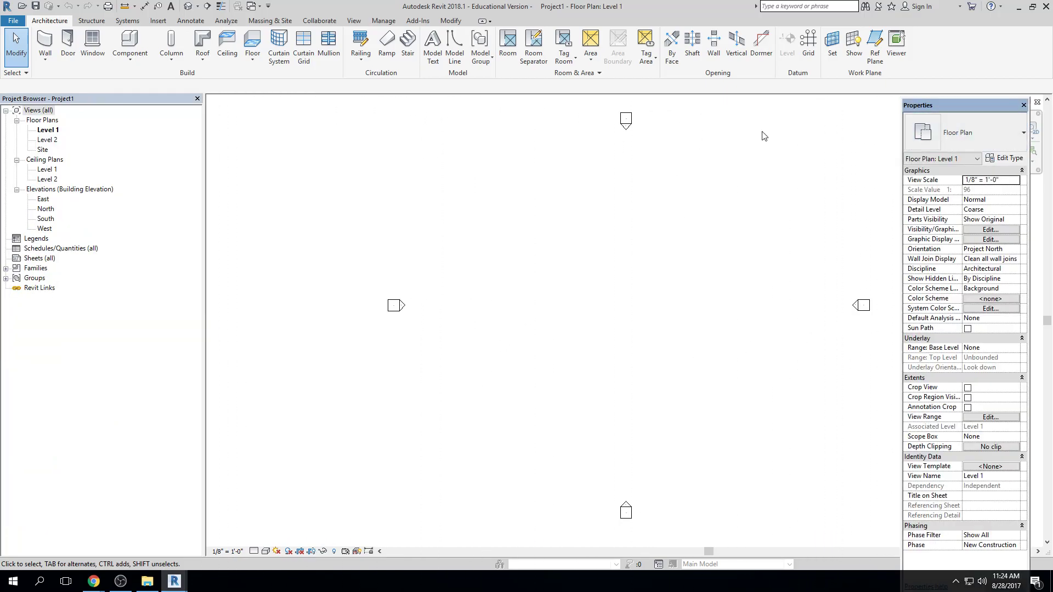
{"action": "left_click_drag", "start_coordinate": [934, 107], "coordinate": [228, 107]}
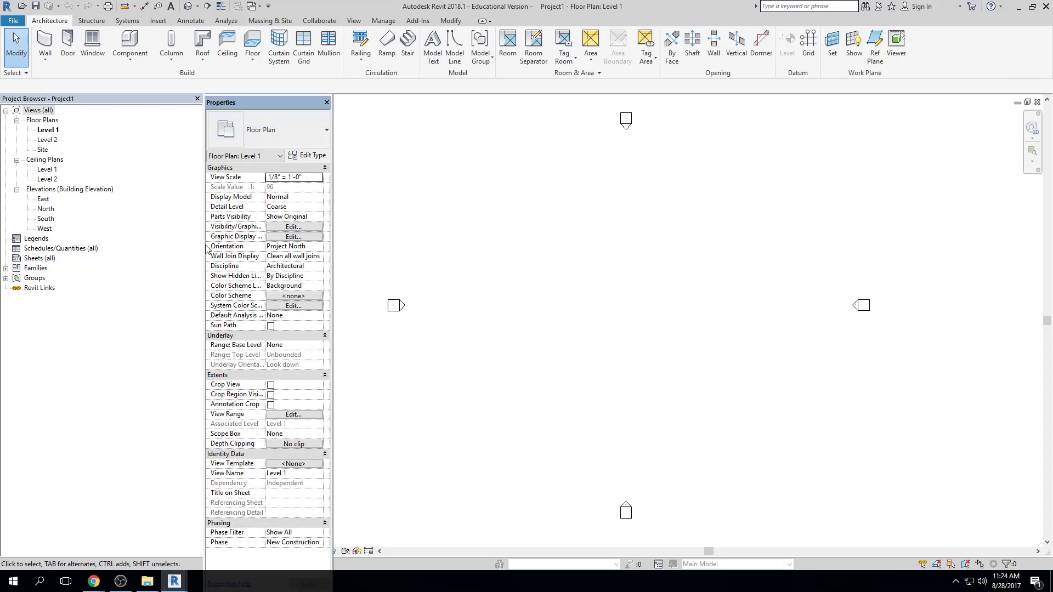
{"action": "left_click_drag", "start_coordinate": [203, 248], "coordinate": [184, 187]}
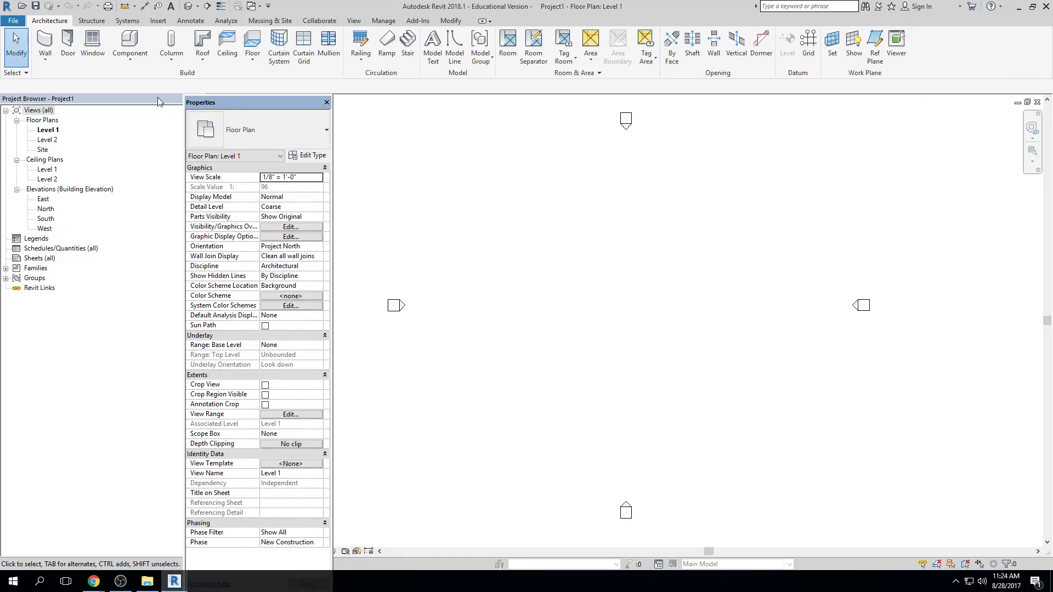
{"action": "left_click_drag", "start_coordinate": [183, 108], "coordinate": [118, 128]}
{"action": "left_click_drag", "start_coordinate": [267, 100], "coordinate": [186, 113]}
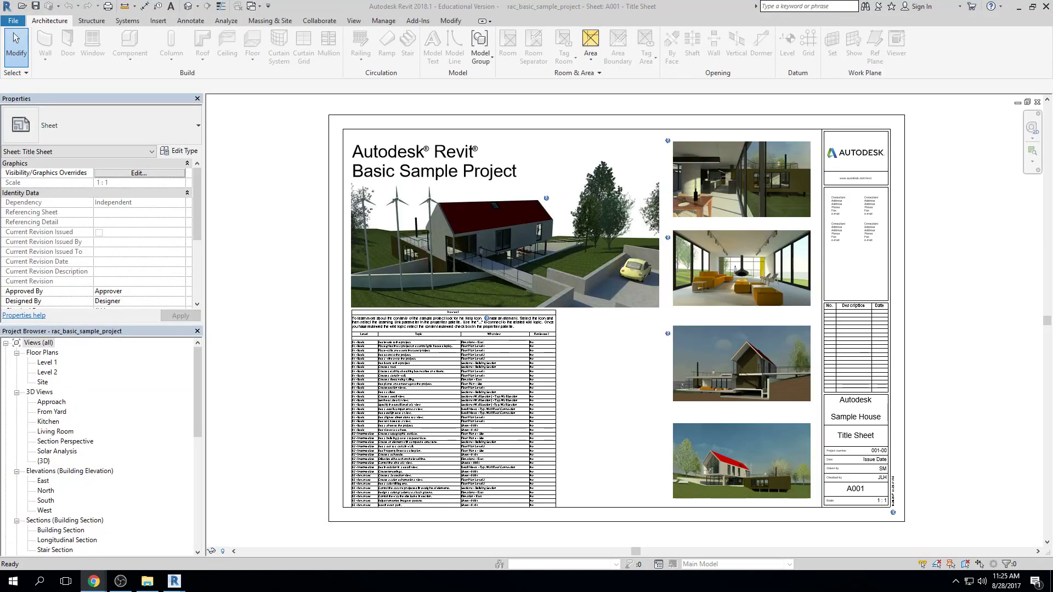
Switch to the basic sample project and open its default 3D view to look at the house up close
{"action": "left_click", "coordinate": [240, 215]}
{"action": "middle_click_drag", "start_coordinate": [805, 293], "coordinate": [790, 295]}
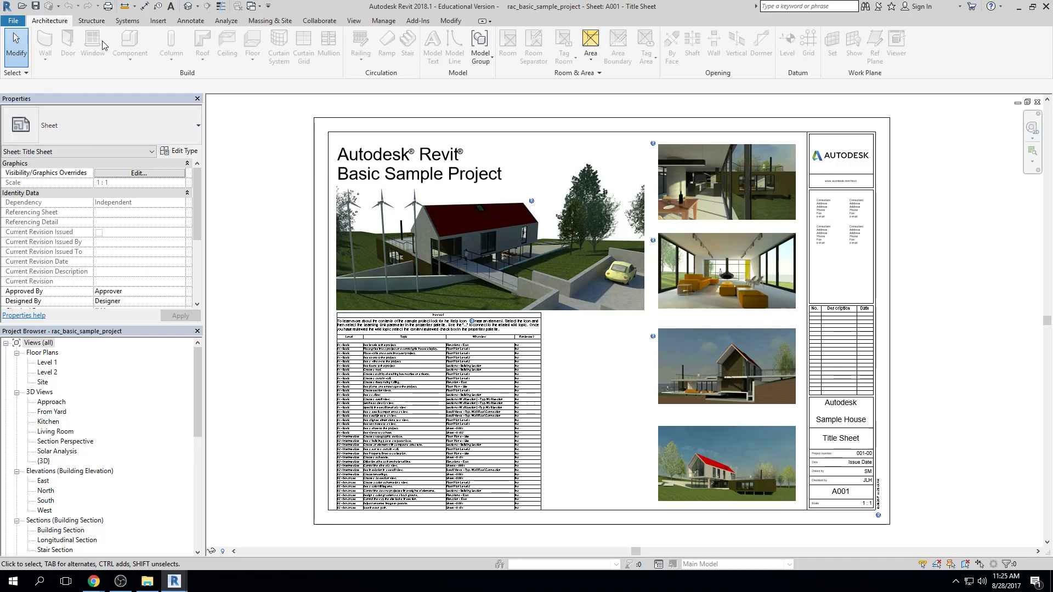
{"action": "left_click", "coordinate": [186, 7]}
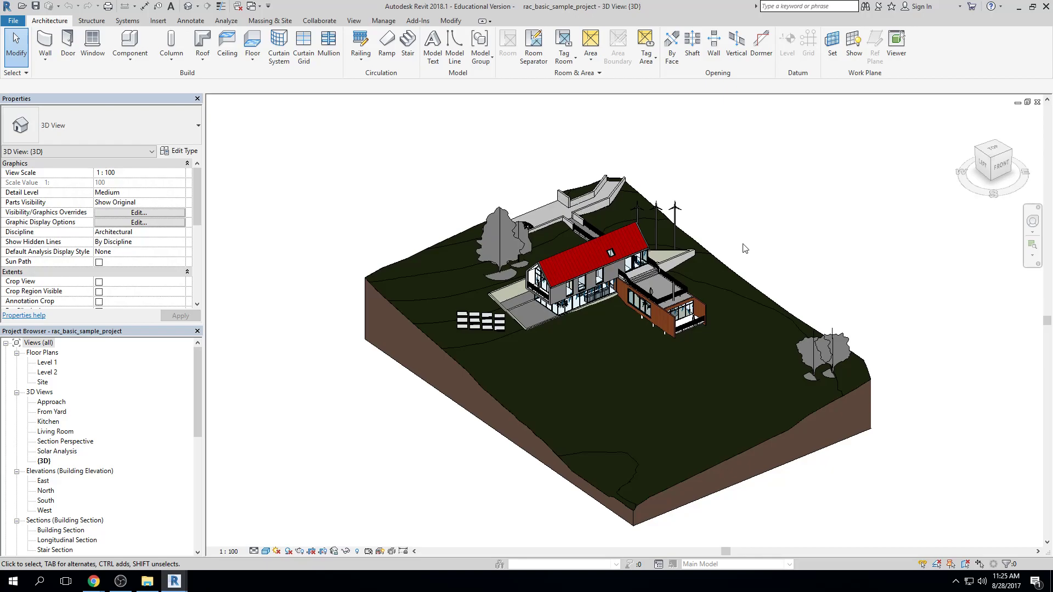
{"action": "scroll", "coordinate": [713, 296], "scroll_direction": "up", "scroll_amount": 4}
{"action": "middle_click_drag", "start_coordinate": [693, 312], "coordinate": [769, 298]}
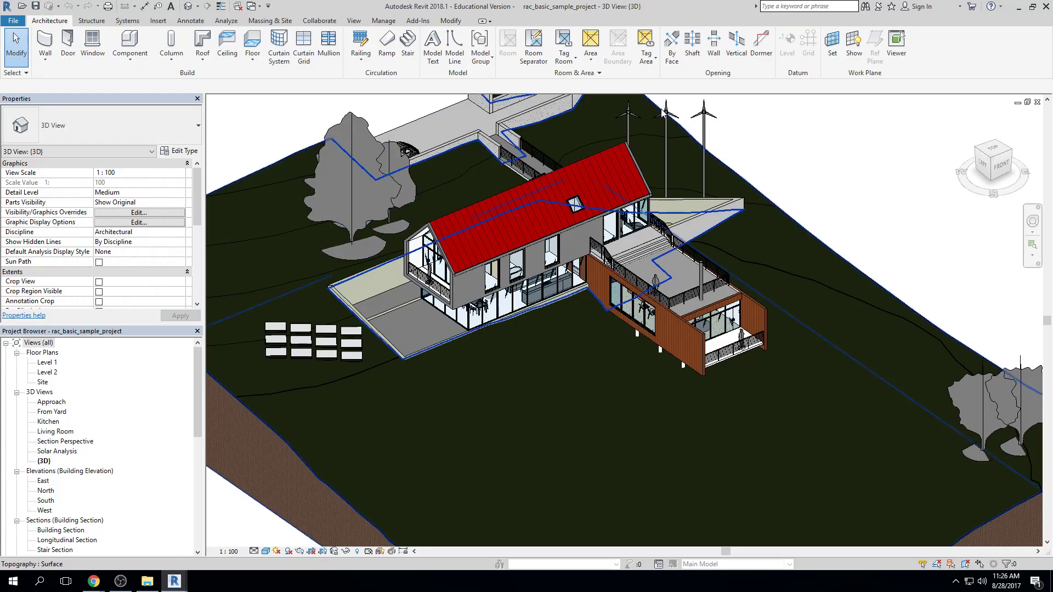
Select the grass topography surface around the house to inspect it, and clear the selection
{"action": "left_click", "coordinate": [818, 238]}
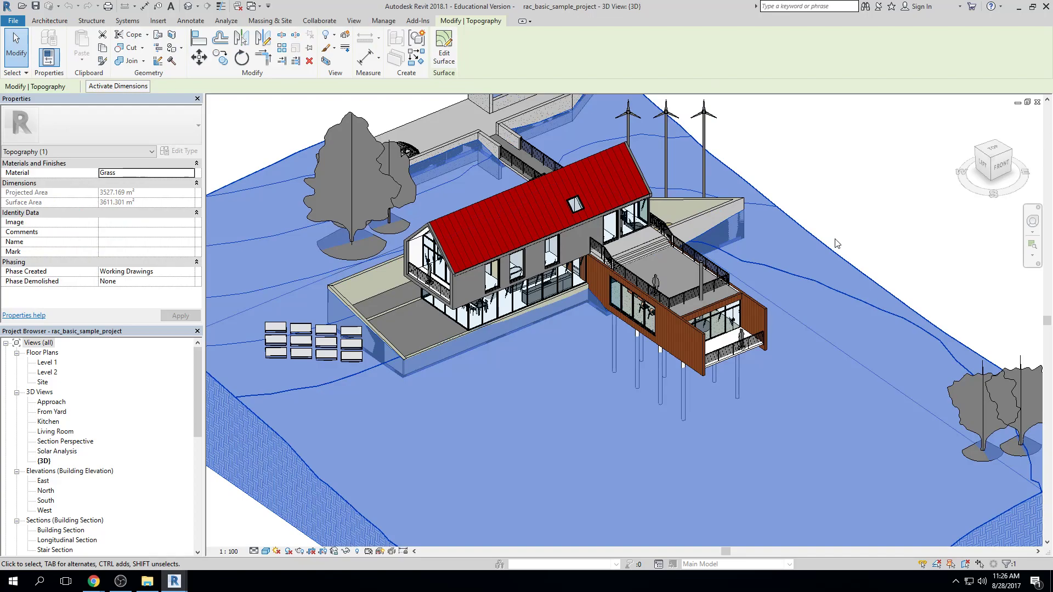
{"action": "scroll", "coordinate": [828, 241], "scroll_direction": "down", "scroll_amount": 1}
{"action": "left_click", "coordinate": [940, 229]}
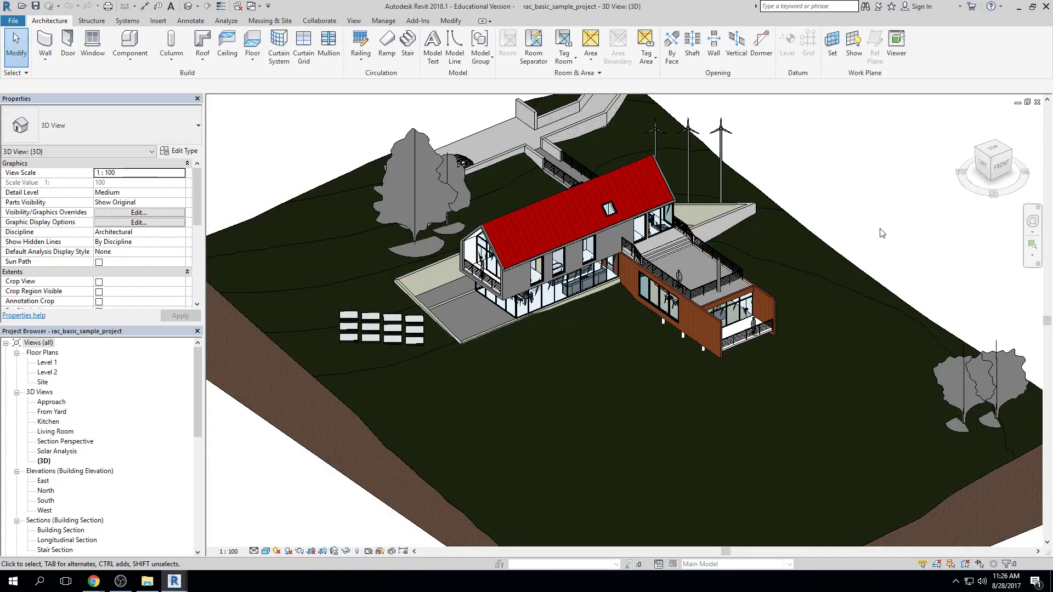
{"action": "middle_click_drag", "start_coordinate": [882, 233], "coordinate": [868, 243]}
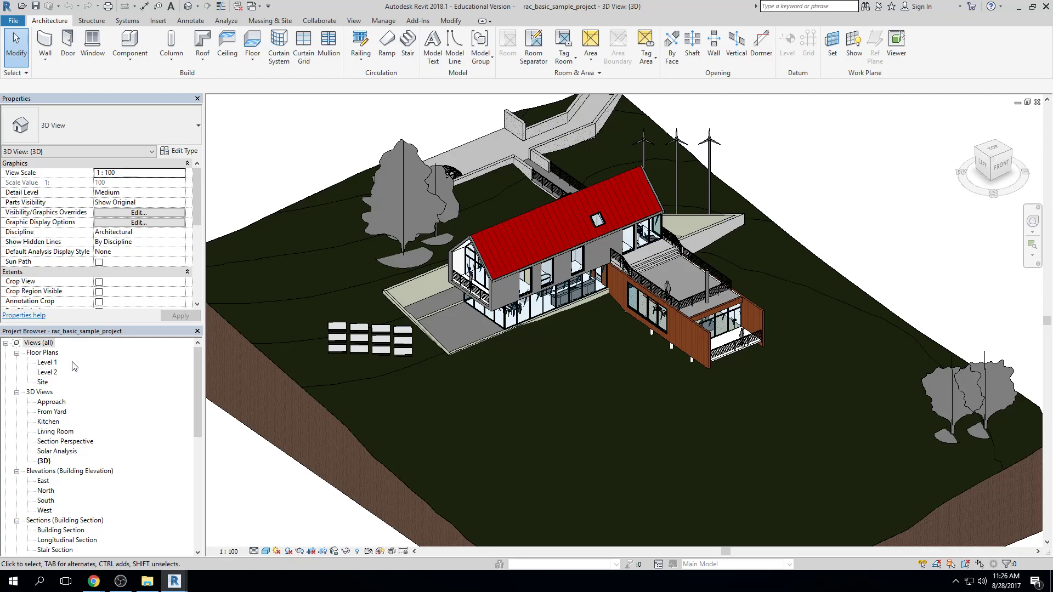
View the Level 1 and Level 2 floor plans of the sample project, fitting Level 2 to the drawing area
{"action": "double_click", "coordinate": [45, 364]}
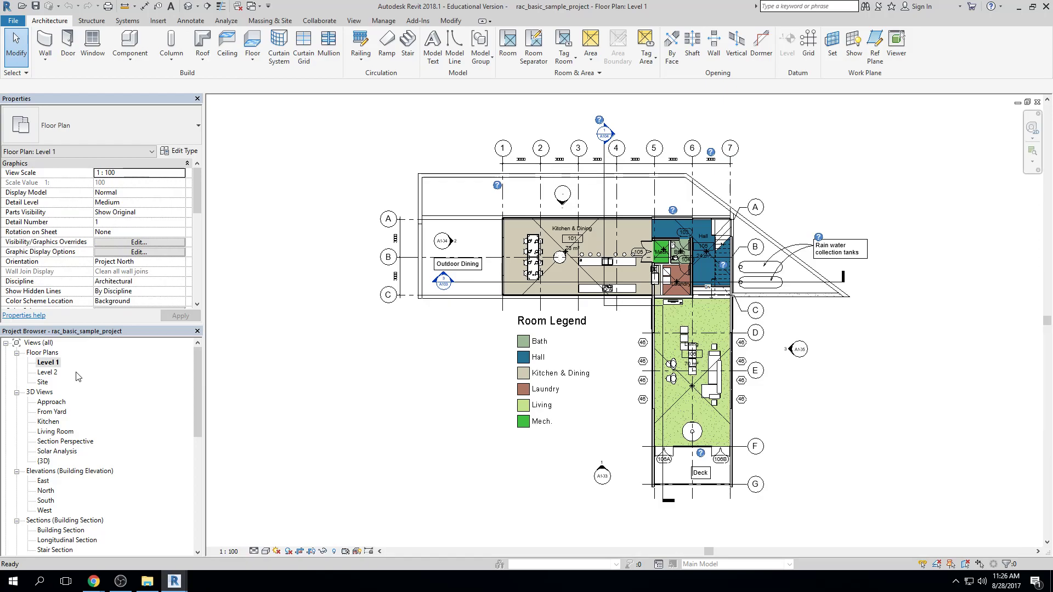
{"action": "double_click", "coordinate": [52, 375]}
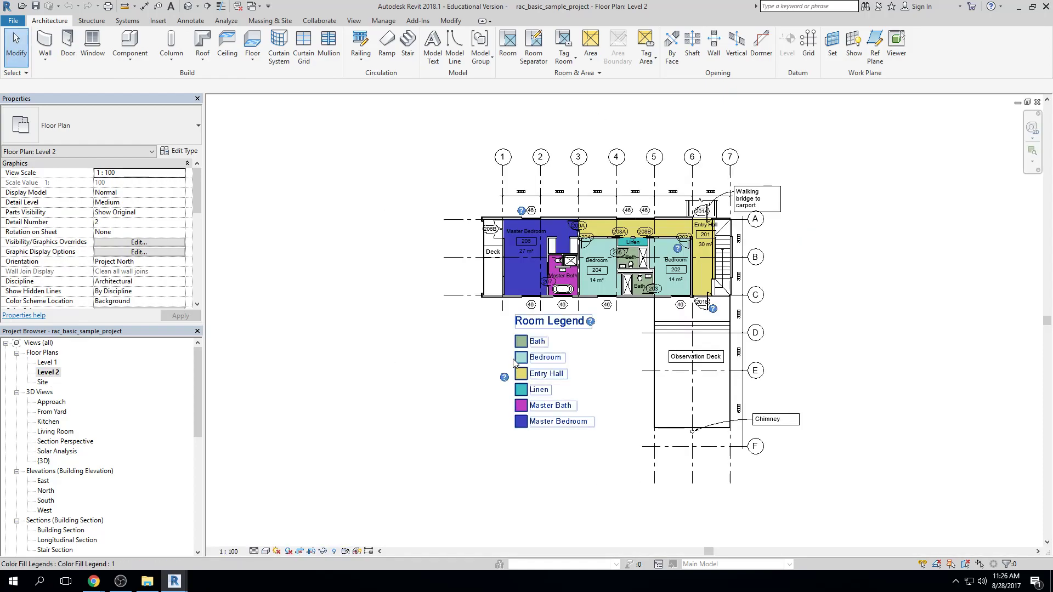
{"action": "middle_click", "coordinate": [410, 339]}
{"action": "middle_click", "coordinate": [409, 340]}
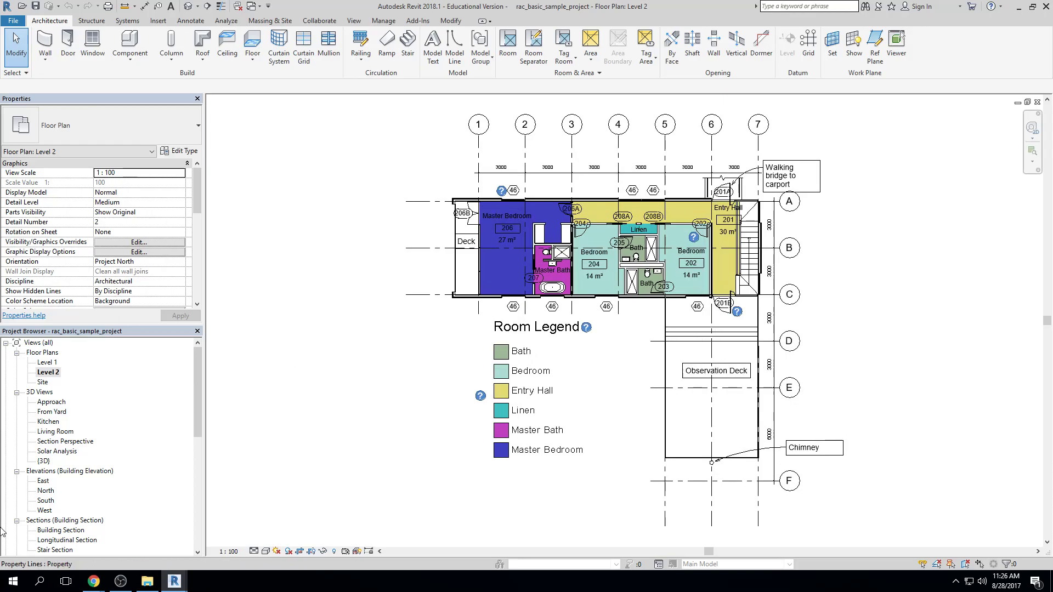
Open the Windows mouse properties and apply the Windows Black (extra large) pointer scheme
{"action": "left_click", "coordinate": [12, 582]}
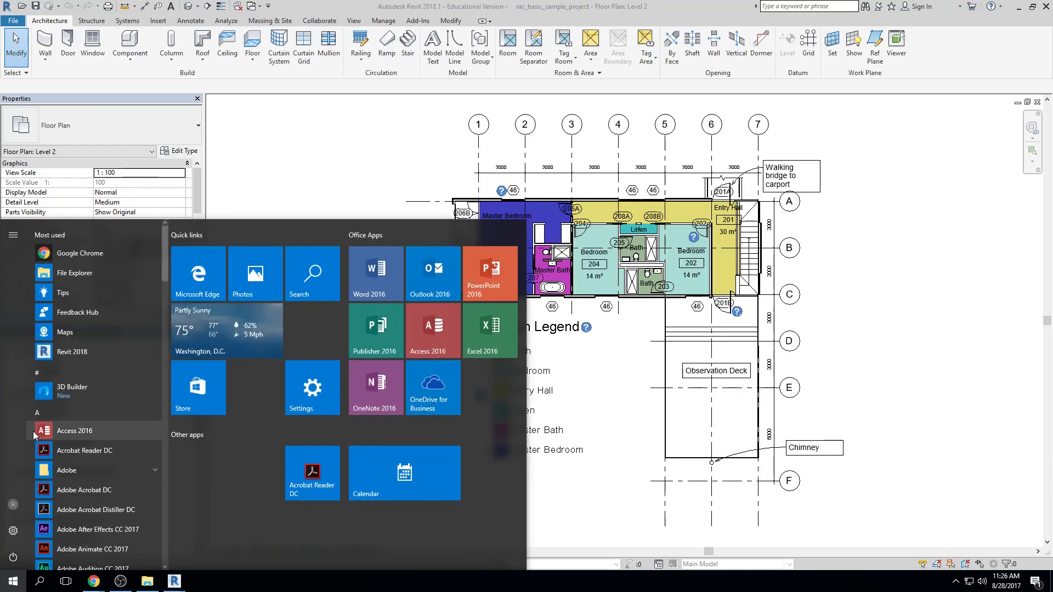
{"action": "type", "text": "mouse"}
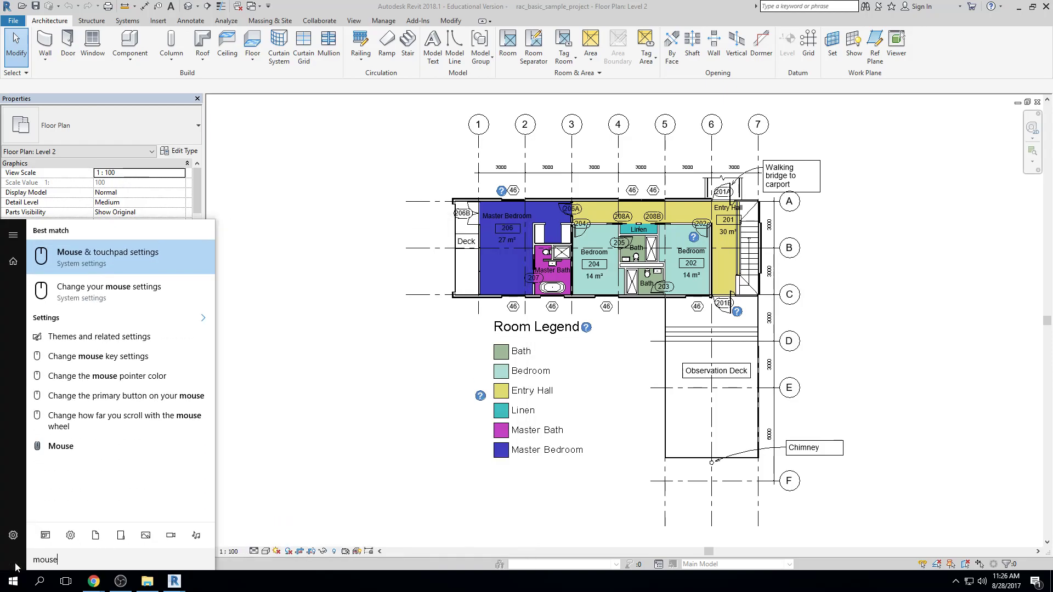
{"action": "key", "text": "Return"}
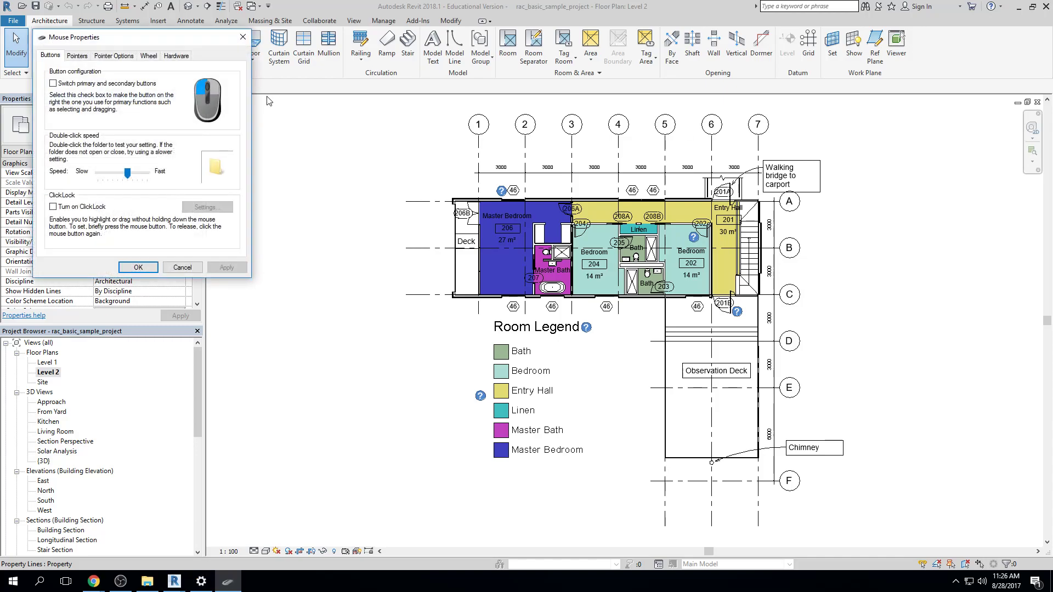
{"action": "left_click", "coordinate": [85, 57]}
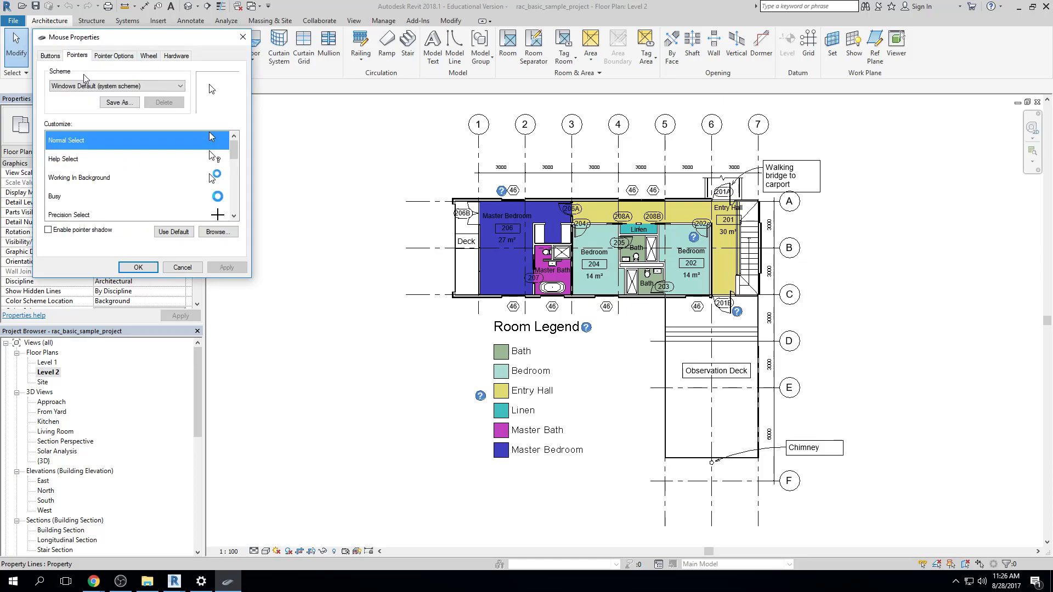
{"action": "mouse_move", "coordinate": [234, 154]}
{"action": "left_mouse_down"}
{"action": "mouse_move", "coordinate": [234, 211]}
{"action": "mouse_move", "coordinate": [235, 157]}
{"action": "left_mouse_up"}
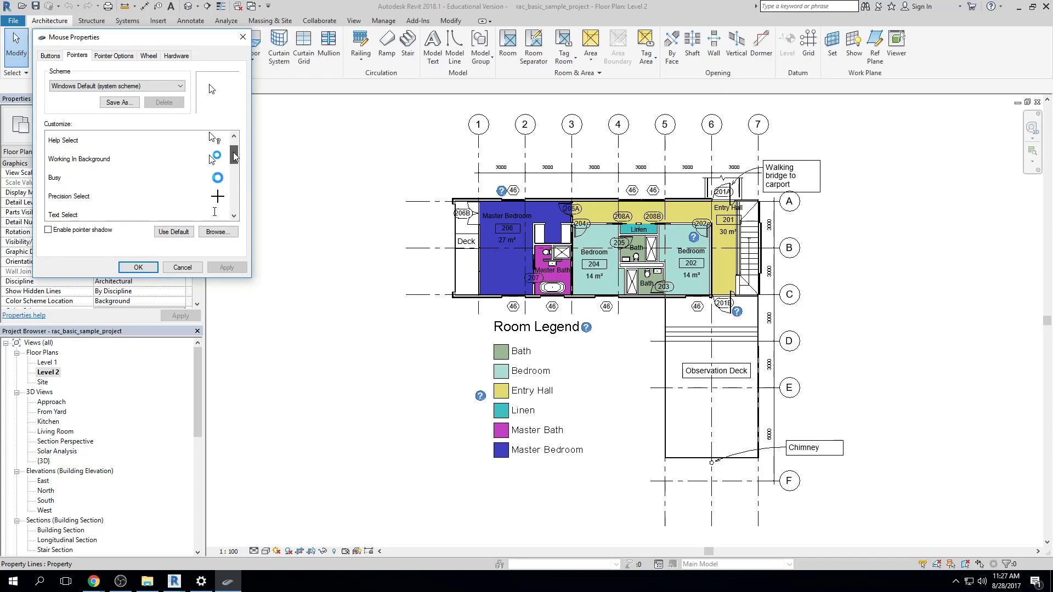
{"action": "left_click", "coordinate": [99, 87]}
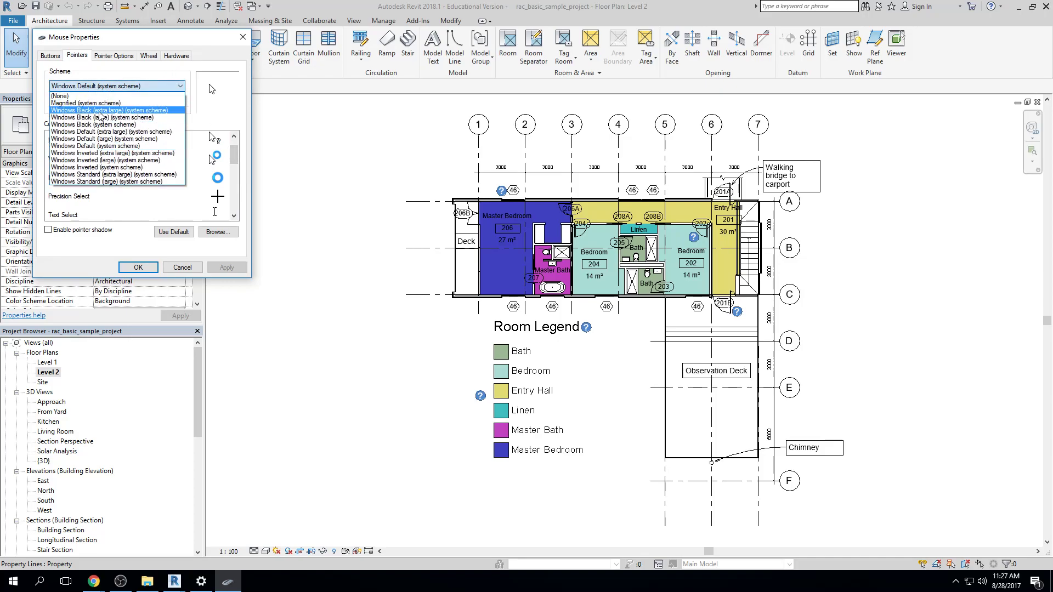
{"action": "left_click", "coordinate": [99, 110]}
{"action": "scroll", "coordinate": [222, 176], "scroll_direction": "down", "scroll_amount": 3}
{"action": "left_click", "coordinate": [222, 269]}
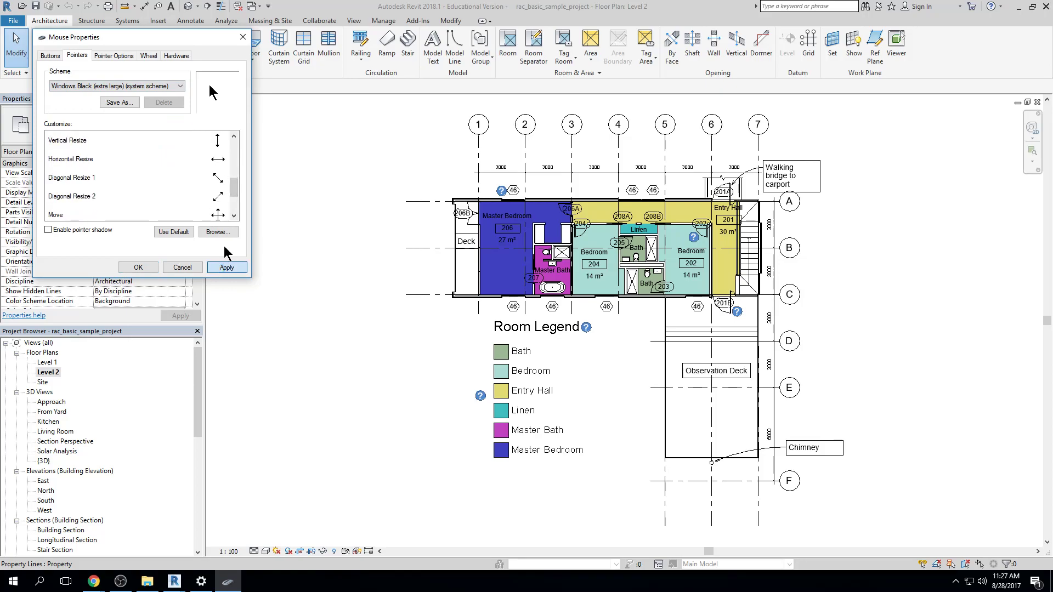
{"action": "key", "text": "Return"}
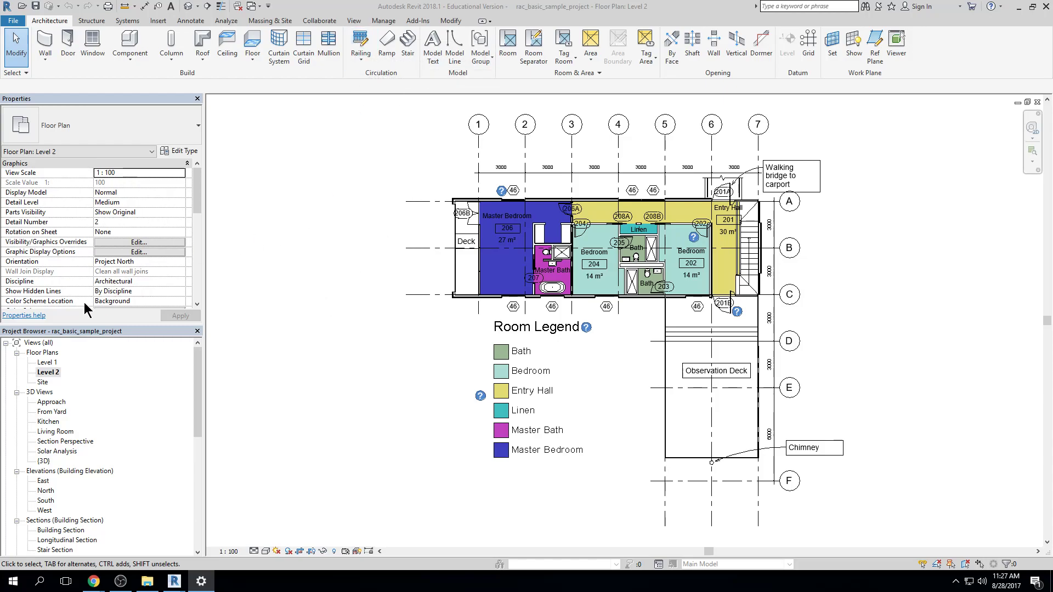
Collapse the 3D Views group and view the North, East, South and West building elevations in turn
{"action": "left_click", "coordinate": [16, 392]}
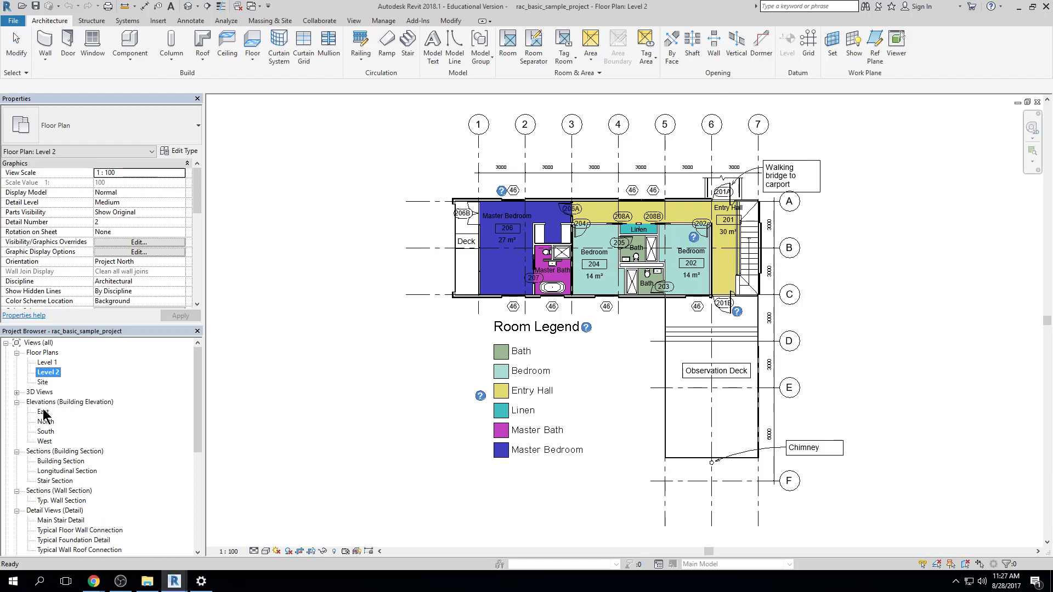
{"action": "left_click", "coordinate": [47, 424]}
{"action": "double_click", "coordinate": [46, 423]}
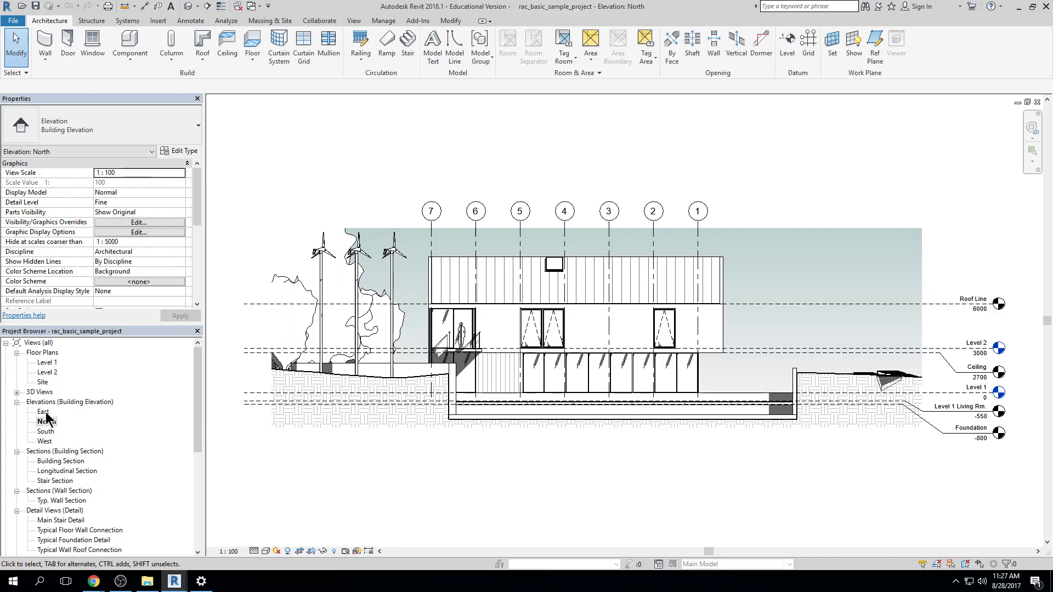
{"action": "double_click", "coordinate": [44, 413]}
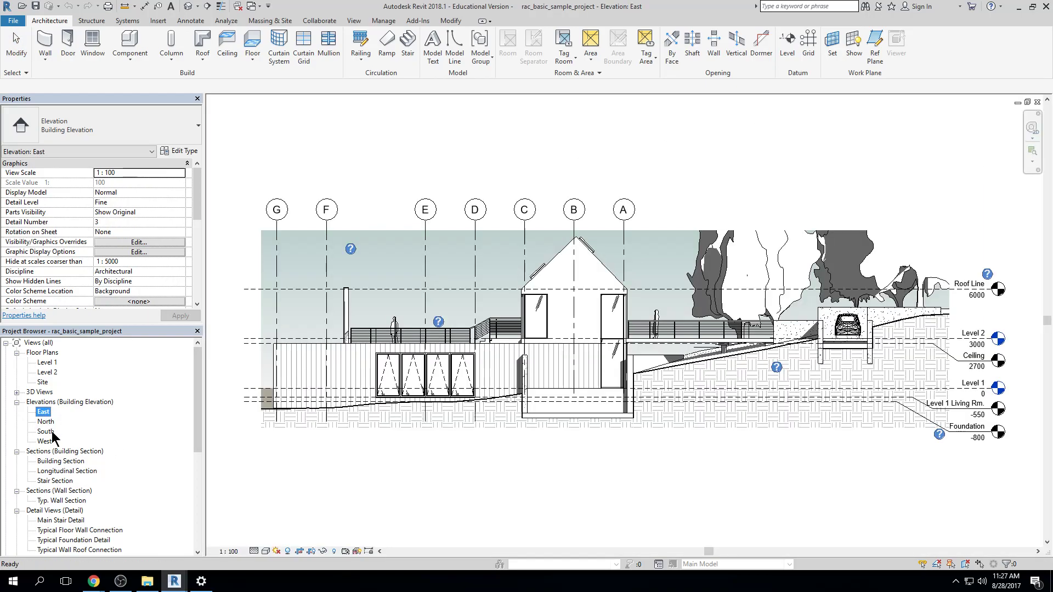
{"action": "double_click", "coordinate": [52, 433]}
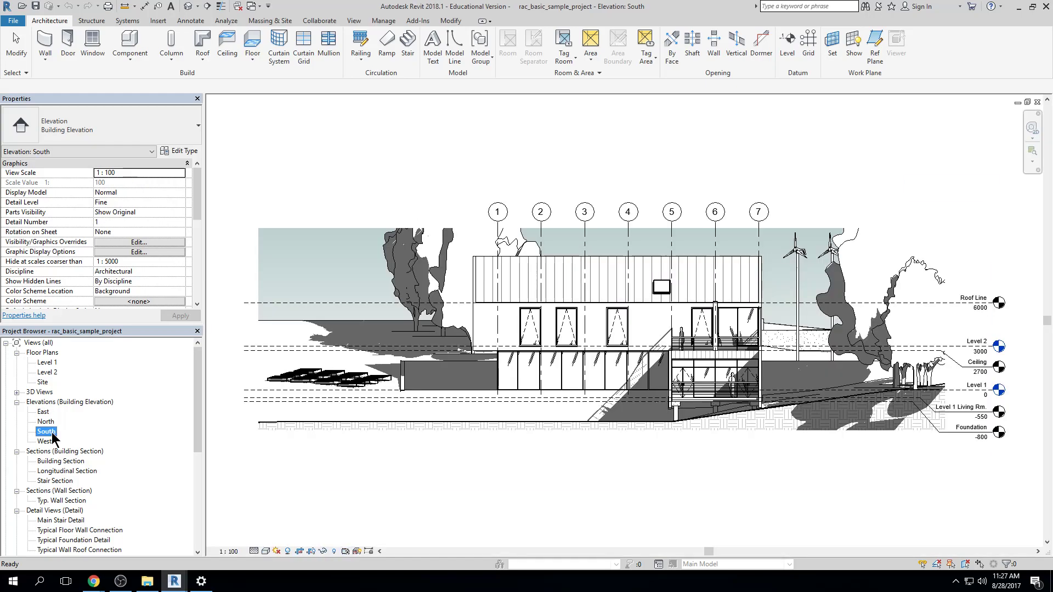
{"action": "double_click", "coordinate": [46, 442]}
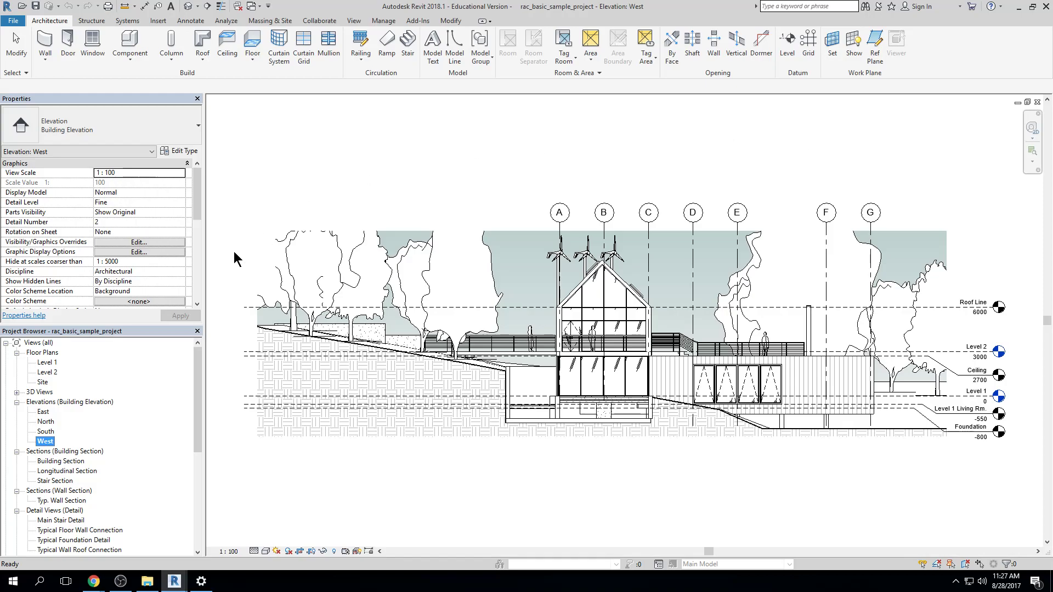
View the Building Section, Longitudinal Section and Stair Section of the sample project in turn
{"action": "double_click", "coordinate": [41, 460]}
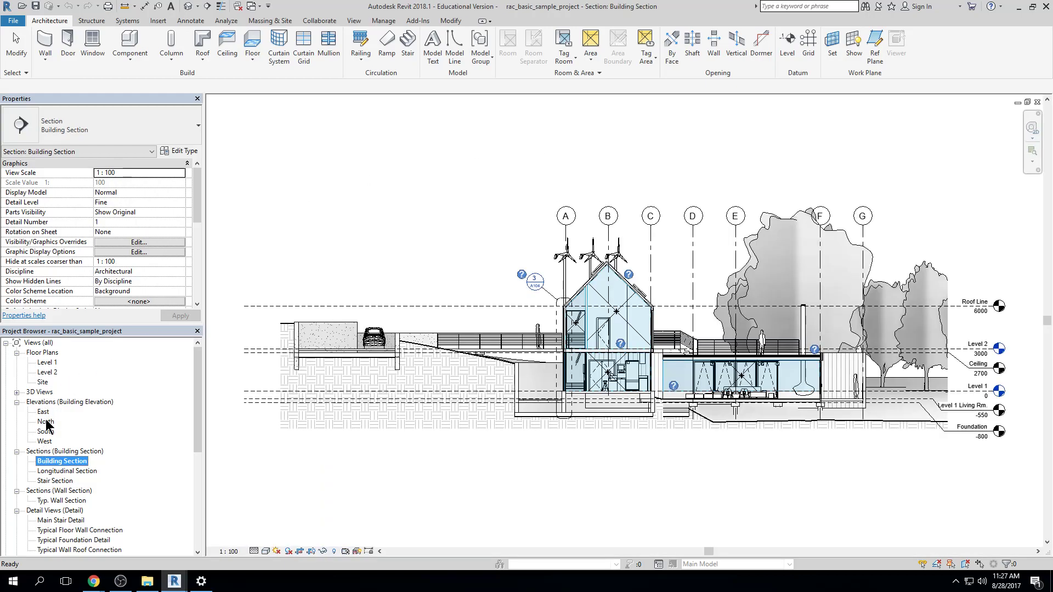
{"action": "double_click", "coordinate": [56, 473]}
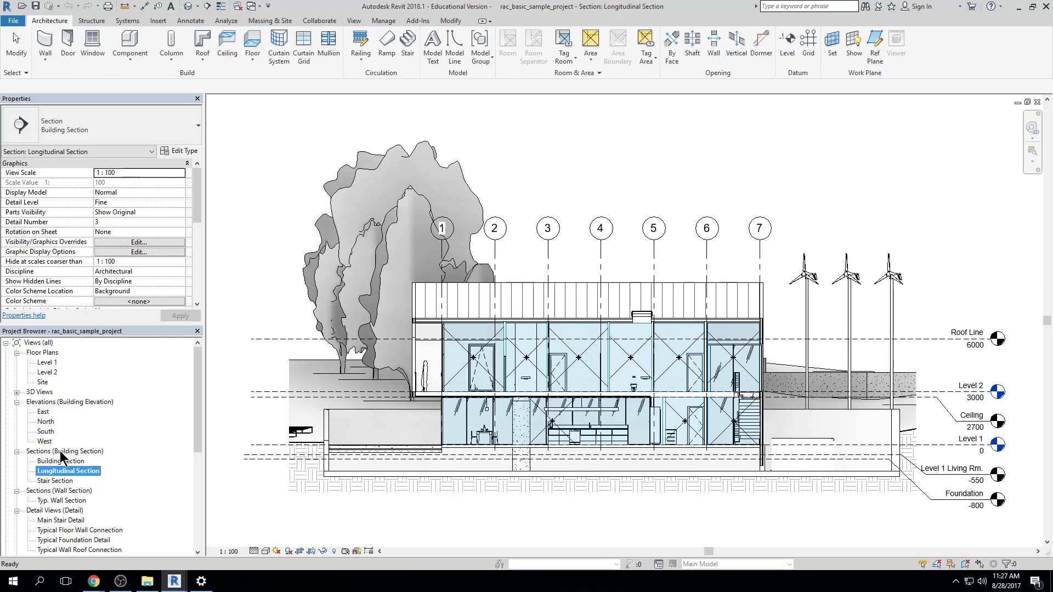
{"action": "left_click", "coordinate": [63, 481]}
{"action": "double_click", "coordinate": [63, 482]}
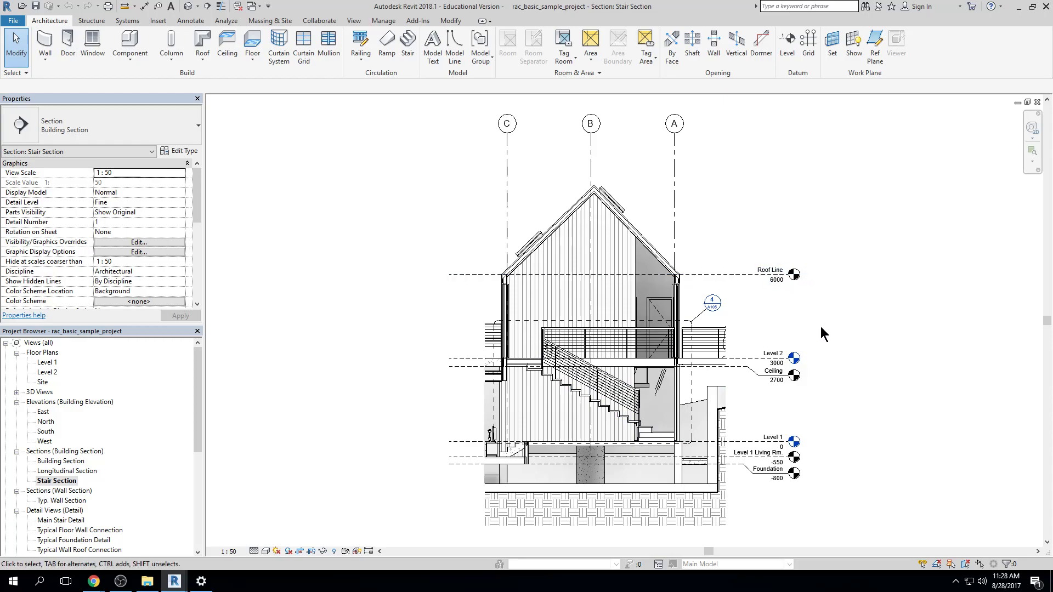
Set the project's length units to feet and fractional inches, and inspect the level elevations in the stair section
{"action": "key", "text": "u"}
{"action": "key", "text": "n"}
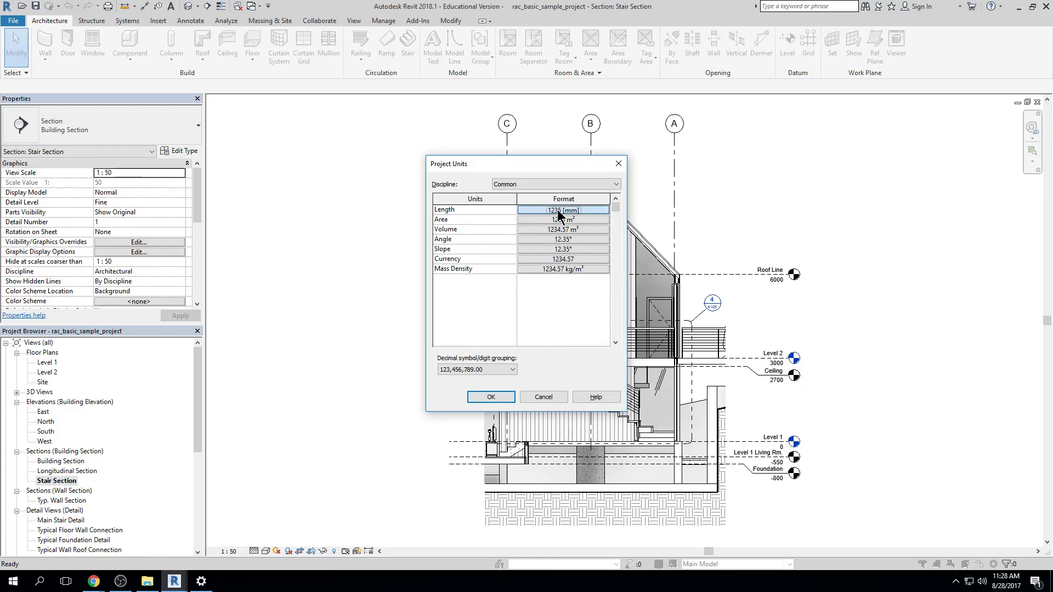
{"action": "left_click", "coordinate": [557, 210]}
{"action": "left_click", "coordinate": [518, 229]}
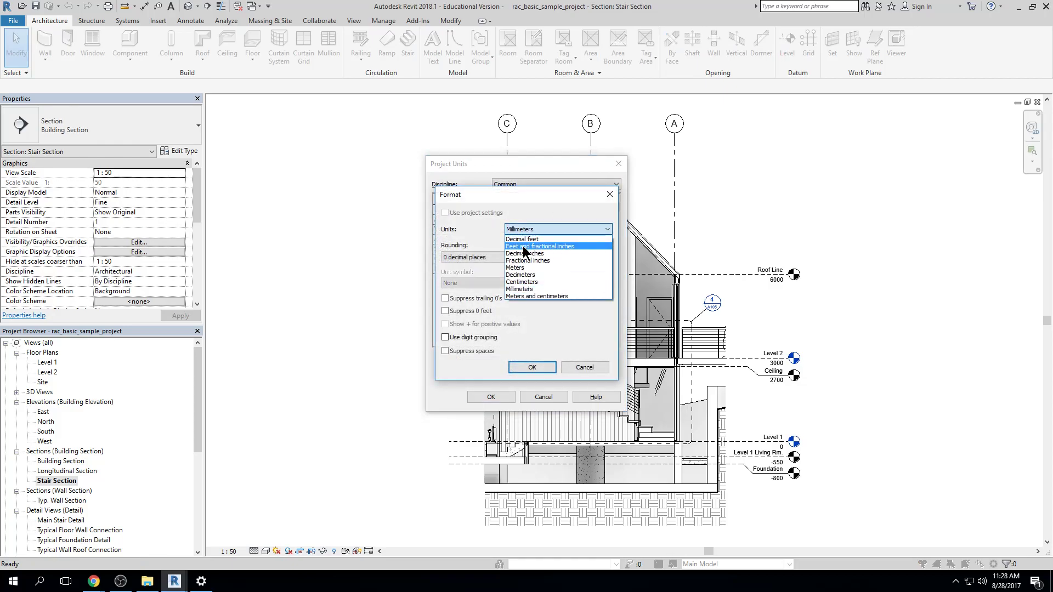
{"action": "left_click", "coordinate": [531, 246]}
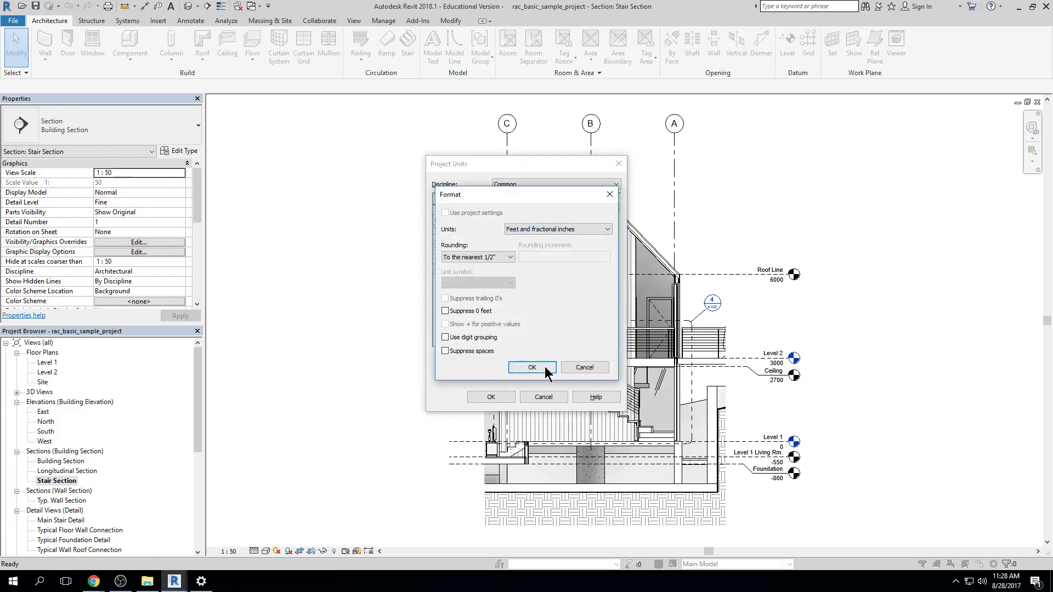
{"action": "left_click", "coordinate": [545, 366]}
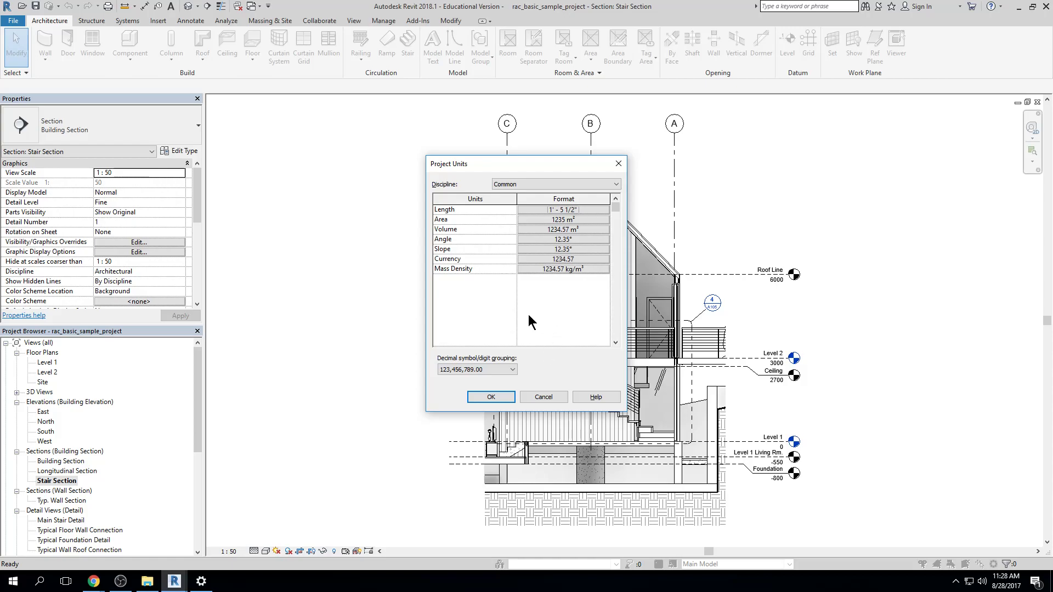
{"action": "left_click", "coordinate": [491, 396]}
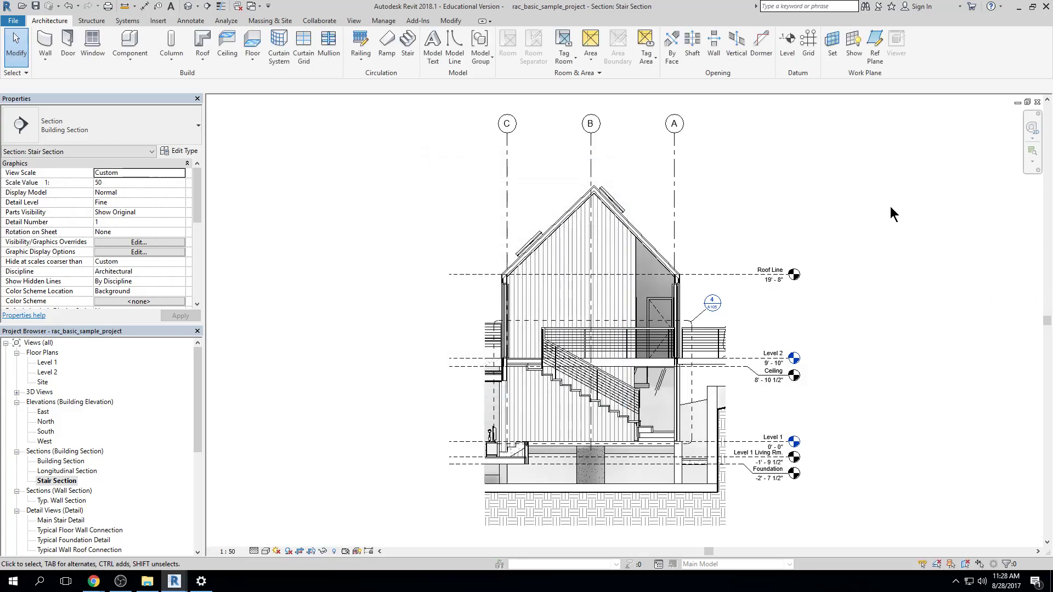
{"action": "scroll", "coordinate": [773, 294], "scroll_direction": "up", "scroll_amount": 2}
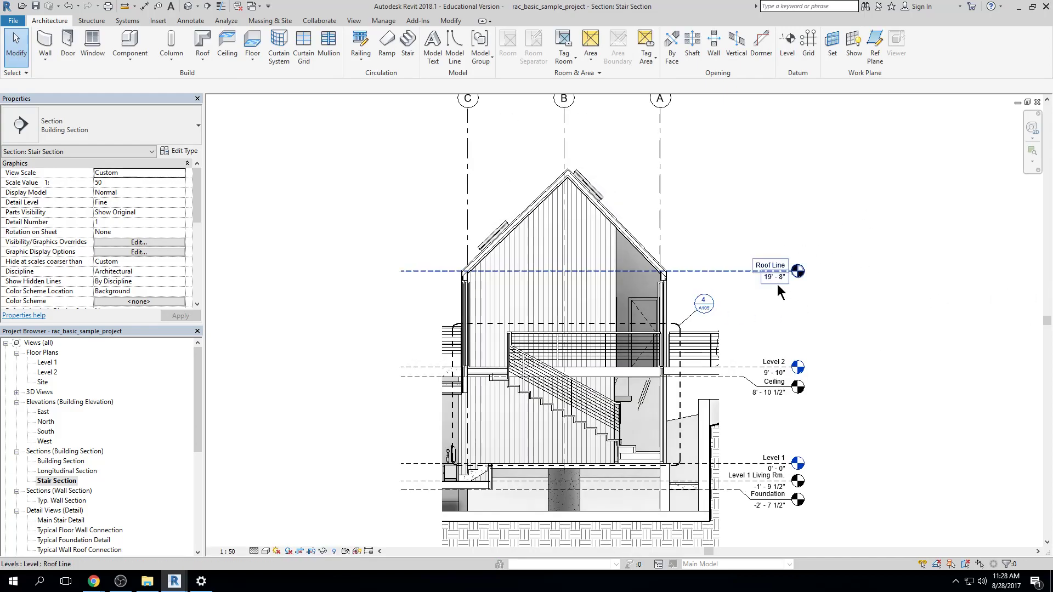
{"action": "scroll", "coordinate": [757, 321], "scroll_direction": "down", "scroll_amount": 2}
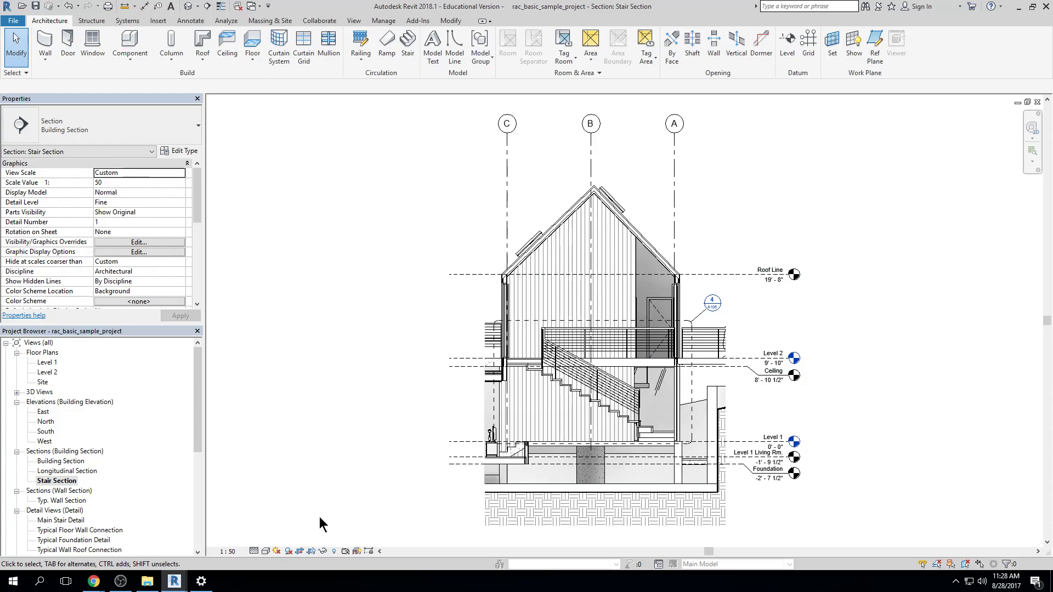
View the Typ. Wall Section, followed by the stair, floor-wall, foundation and wall-roof detail views
{"action": "double_click", "coordinate": [58, 501]}
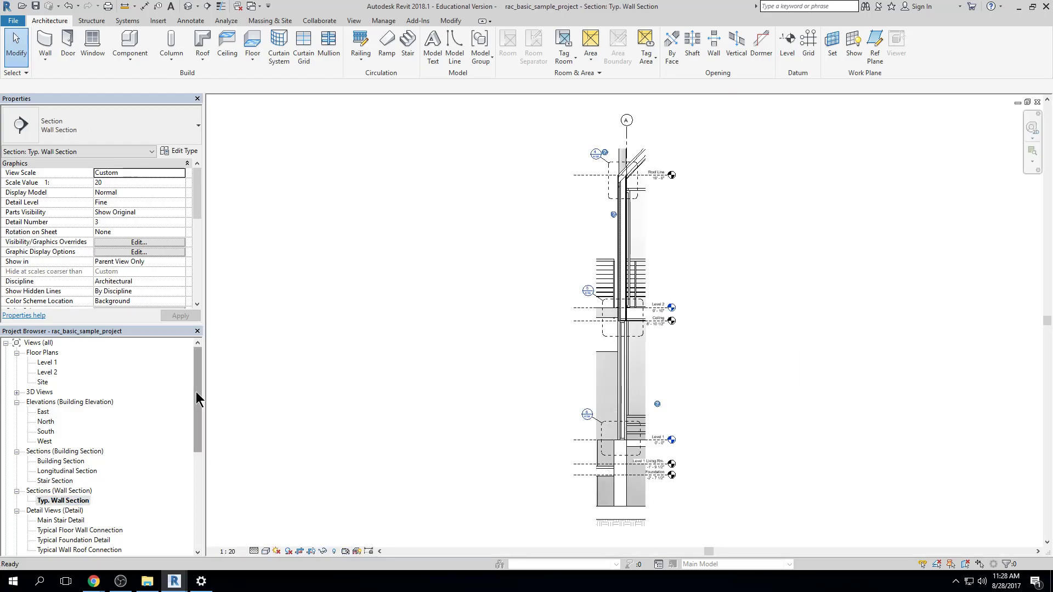
{"action": "left_click_drag", "start_coordinate": [196, 392], "coordinate": [198, 451]}
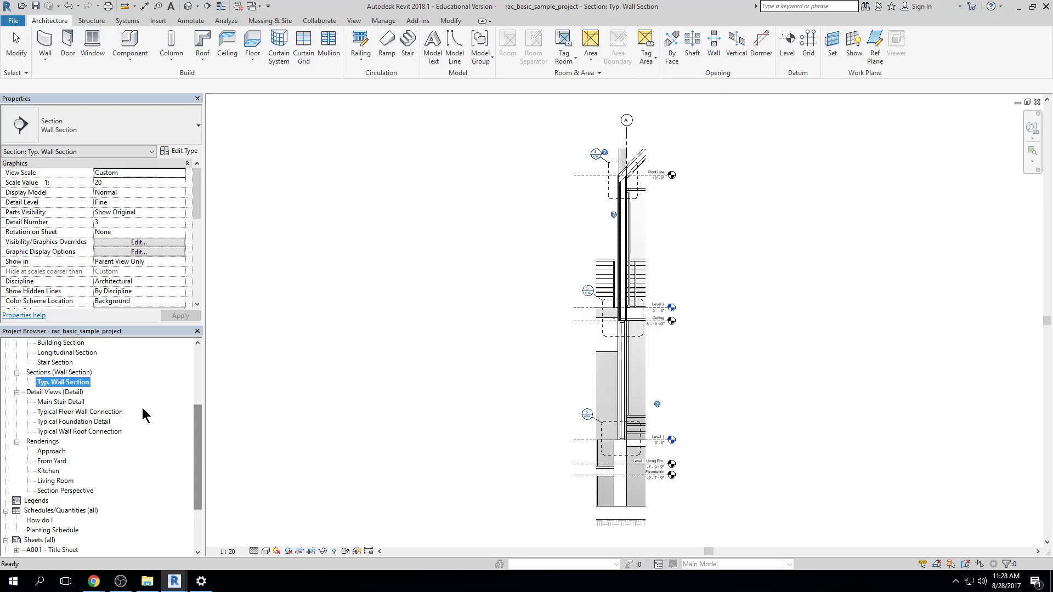
{"action": "double_click", "coordinate": [54, 404]}
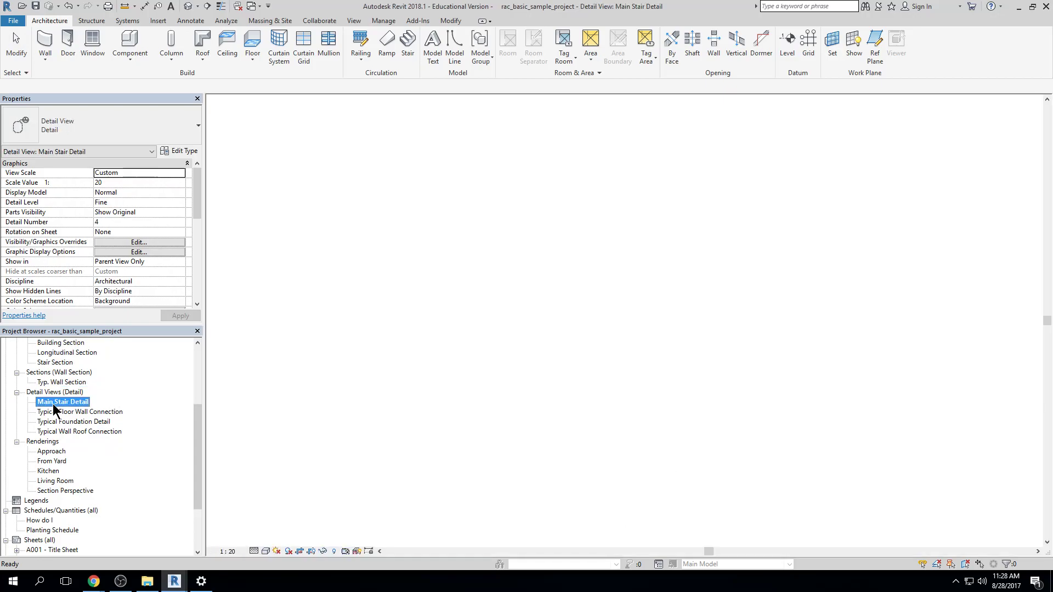
{"action": "double_click", "coordinate": [54, 411]}
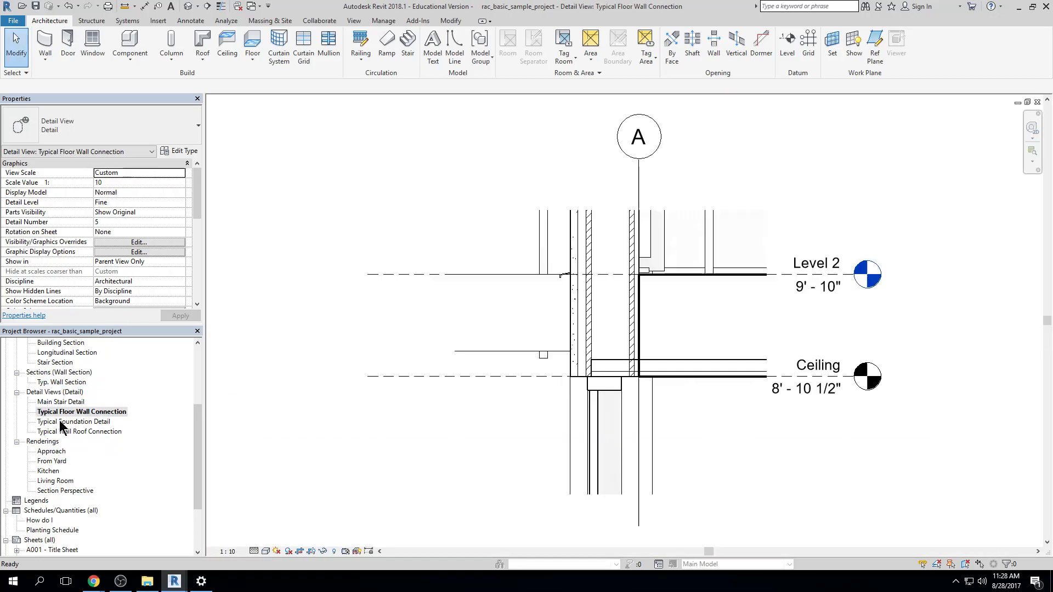
{"action": "double_click", "coordinate": [60, 422]}
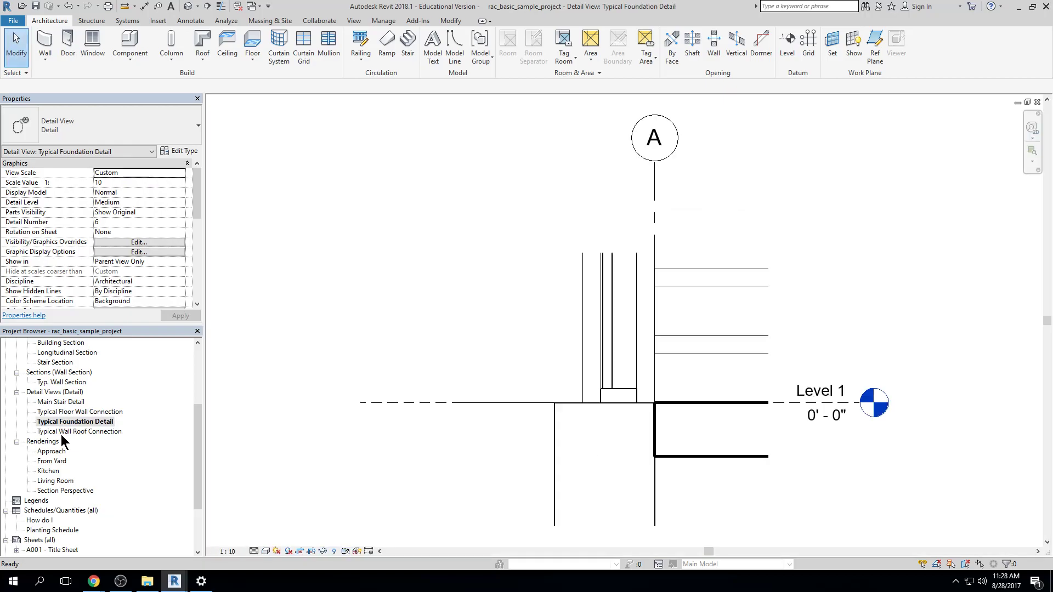
{"action": "double_click", "coordinate": [61, 432]}
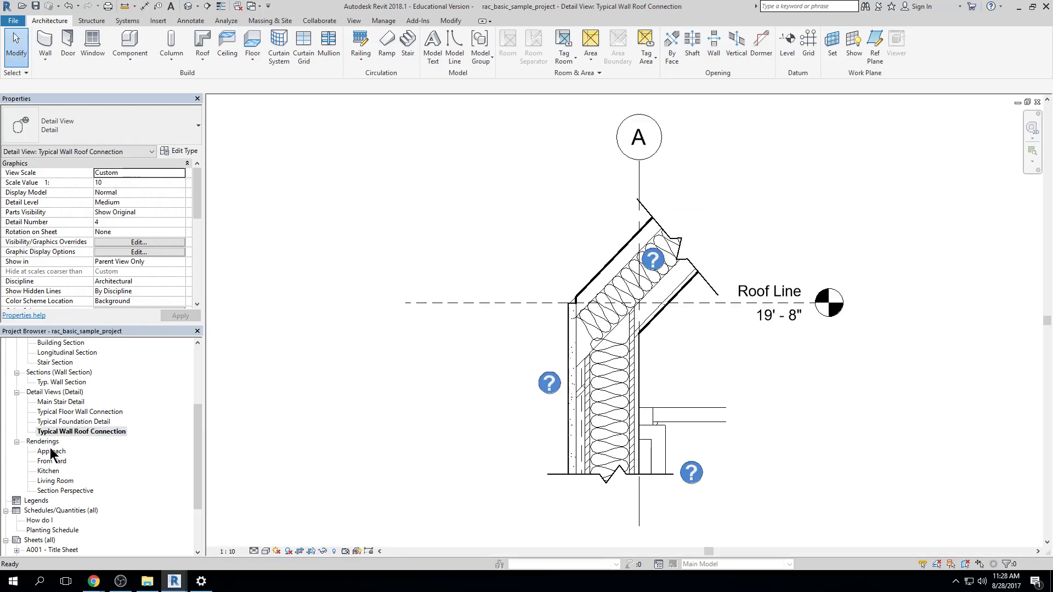
View the Approach and From Yard renderings of the house
{"action": "double_click", "coordinate": [50, 451]}
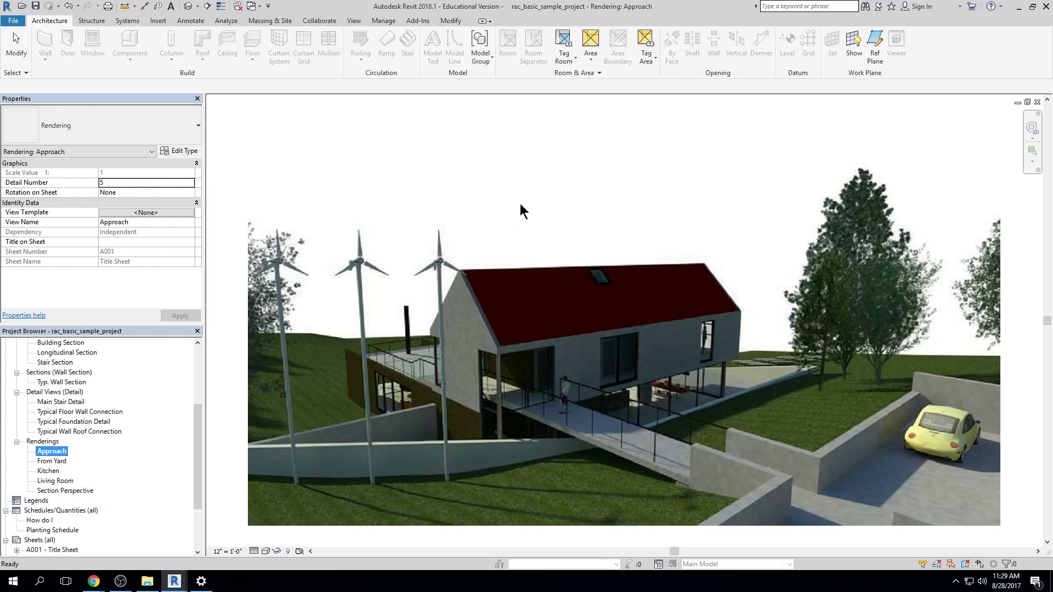
{"action": "double_click", "coordinate": [52, 461]}
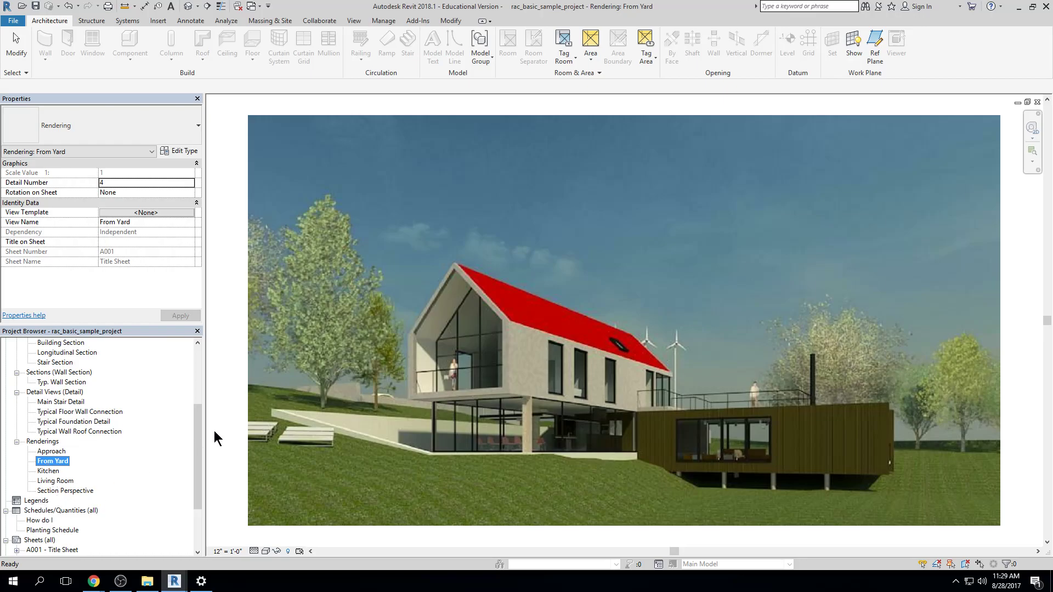
View sheet A001 - Title Sheet and select its title block and each rendering viewport to inspect them
{"action": "left_click_drag", "start_coordinate": [197, 425], "coordinate": [197, 470]}
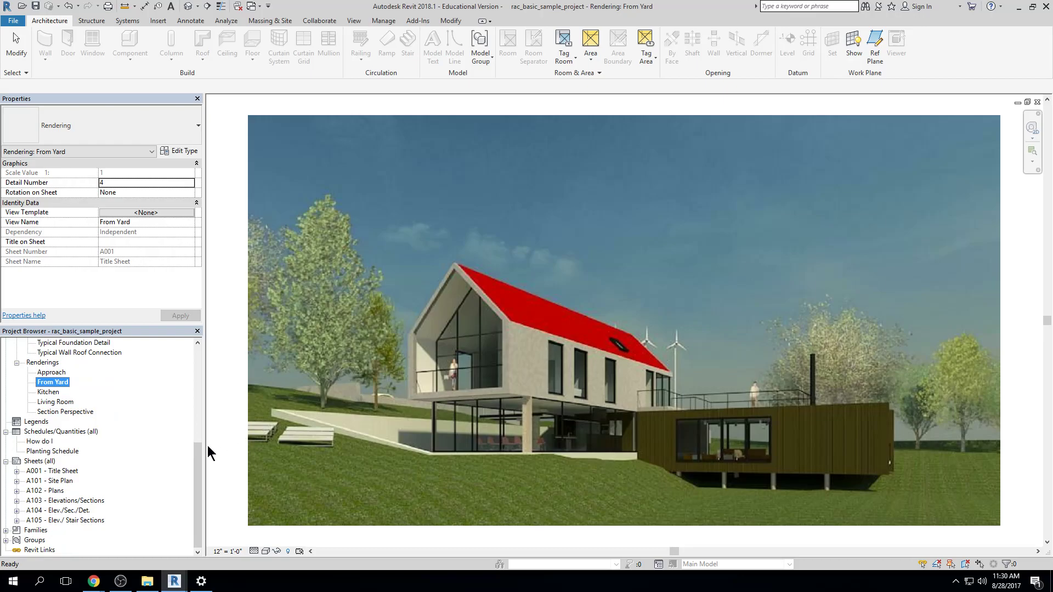
{"action": "left_click", "coordinate": [35, 460]}
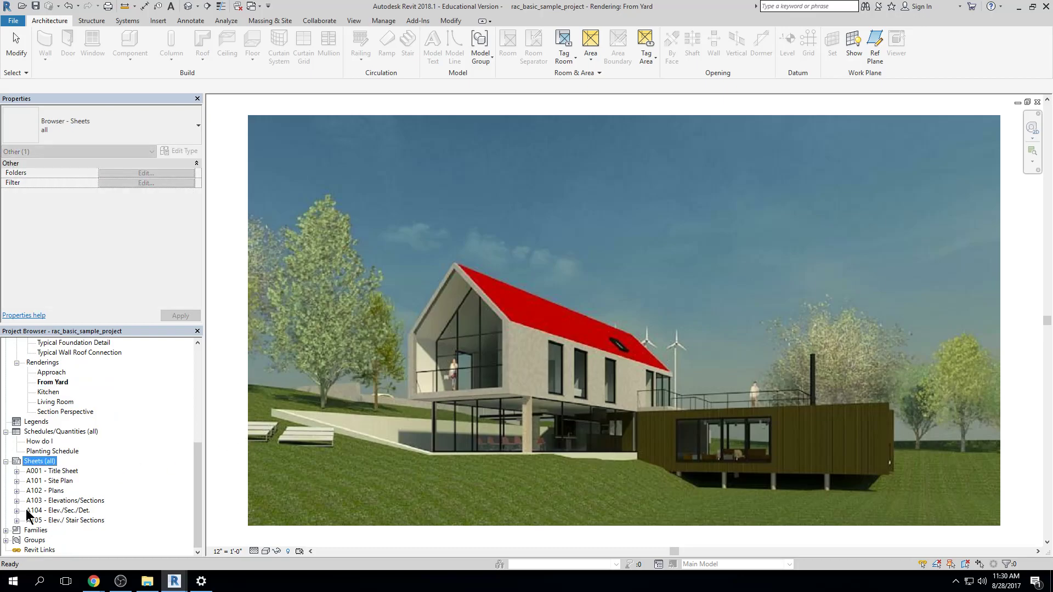
{"action": "double_click", "coordinate": [34, 472]}
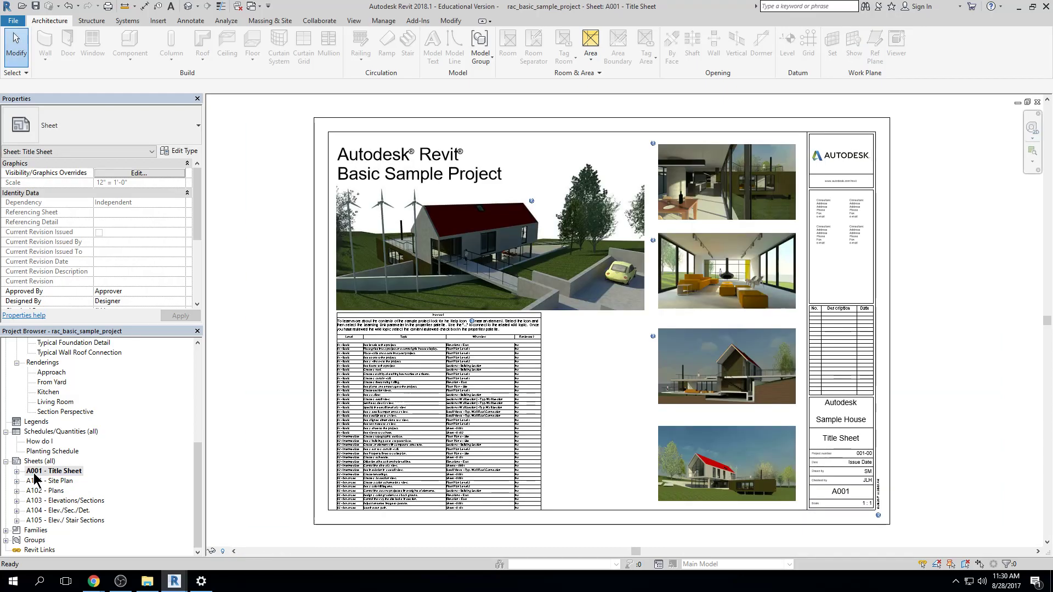
{"action": "left_click", "coordinate": [881, 280]}
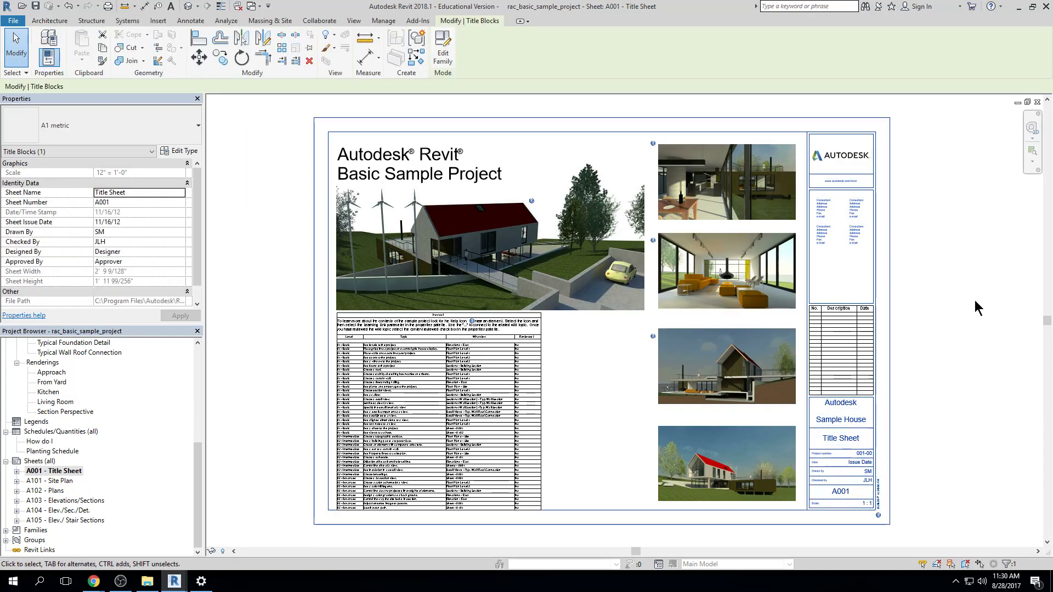
{"action": "left_click", "coordinate": [756, 188]}
{"action": "left_click", "coordinate": [756, 188]}
{"action": "left_click", "coordinate": [753, 278]}
{"action": "left_click", "coordinate": [746, 367]}
{"action": "left_click", "coordinate": [730, 457]}
{"action": "left_click", "coordinate": [603, 264]}
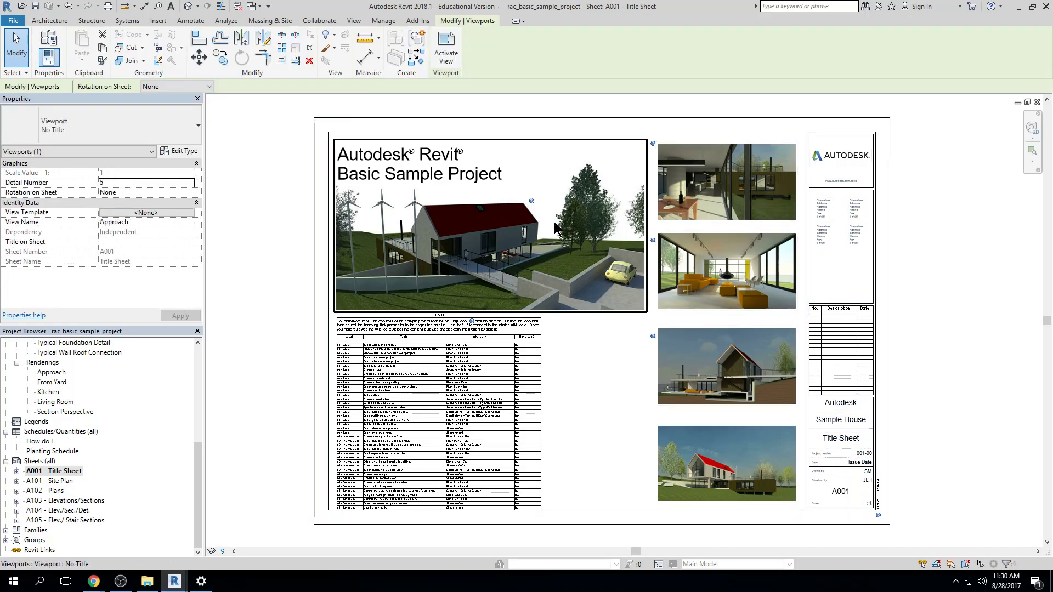
View sheets A101 - Site Plan and A102 - Plans, selecting the Solar Analysis and Level 2 viewports to inspect them
{"action": "double_click", "coordinate": [52, 480]}
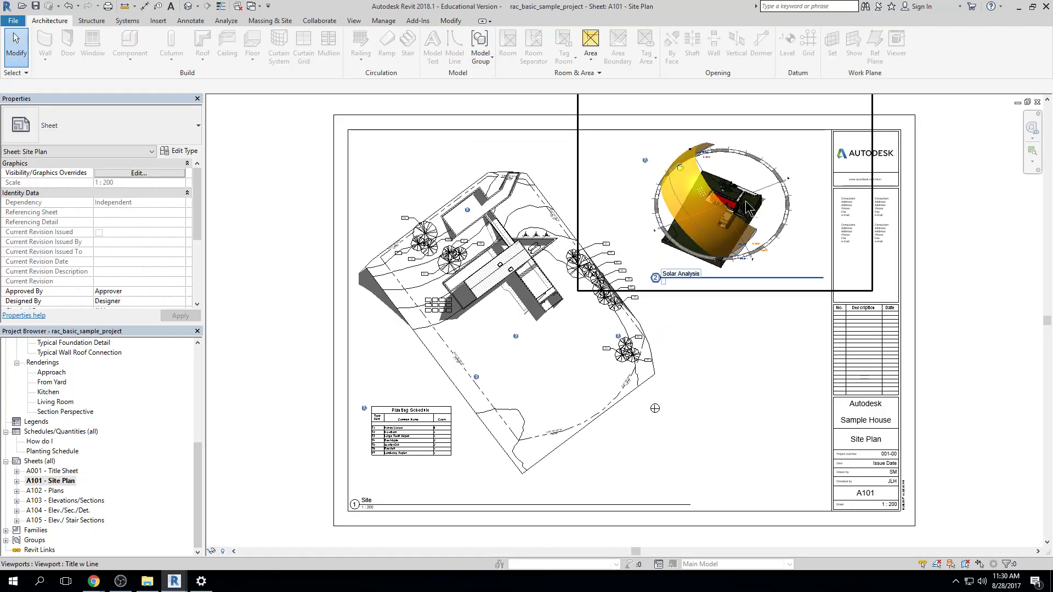
{"action": "left_click", "coordinate": [795, 190]}
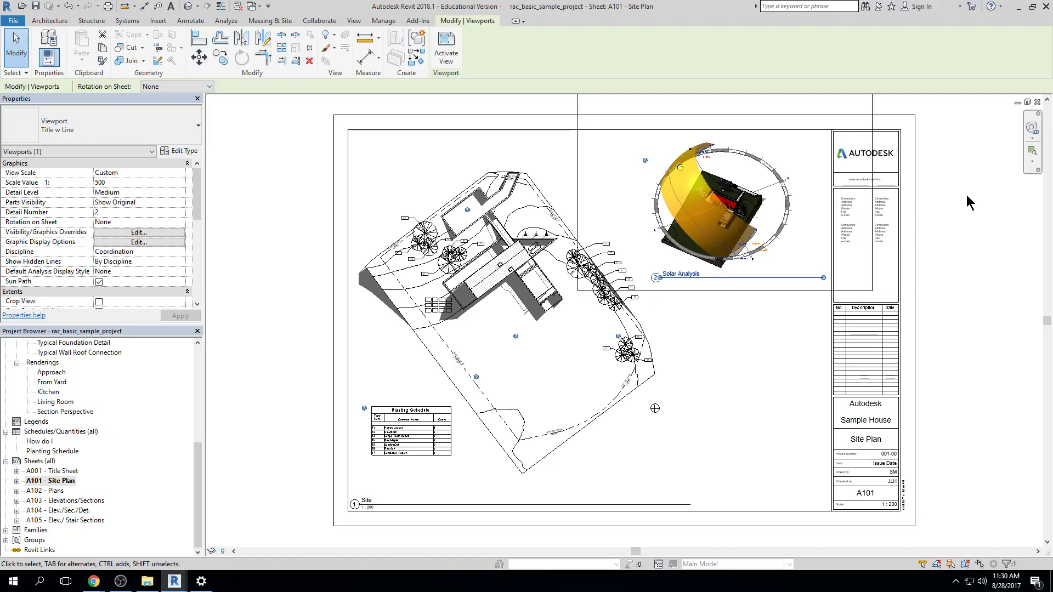
{"action": "key", "text": "Escape"}
{"action": "double_click", "coordinate": [55, 491]}
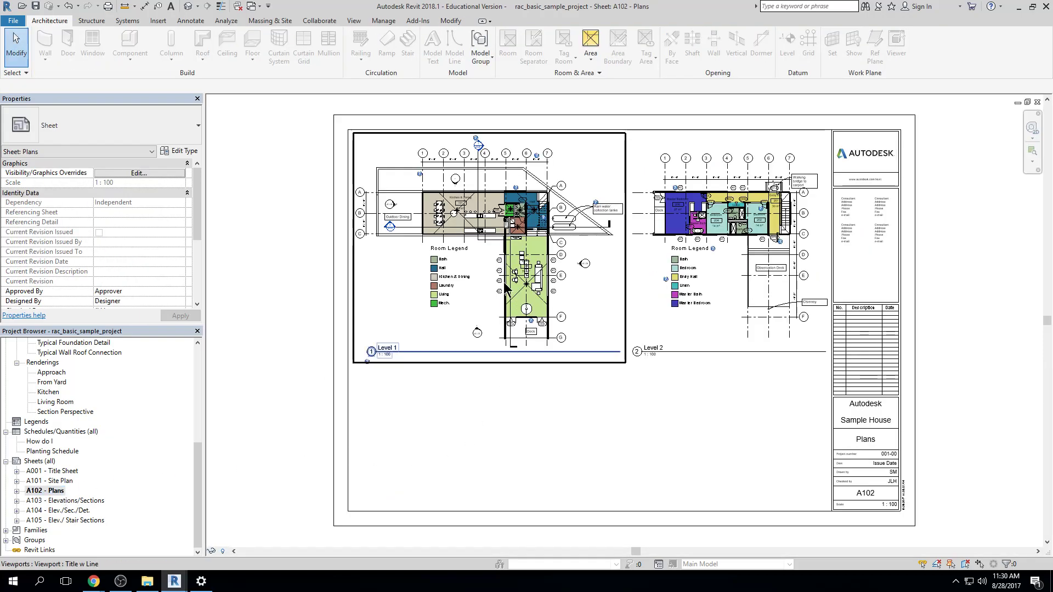
{"action": "left_click", "coordinate": [671, 280]}
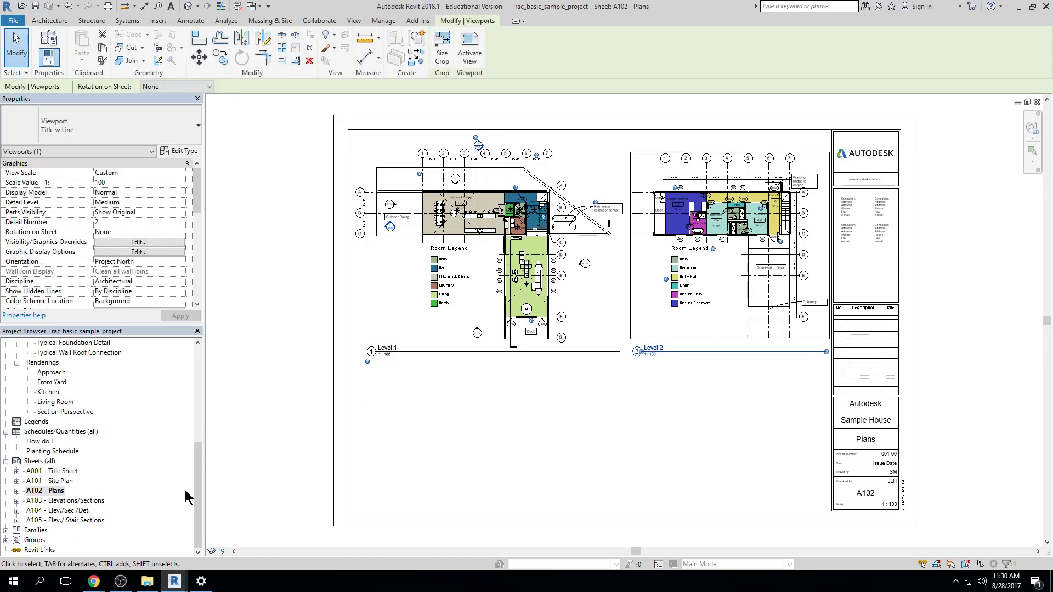
View sheets A103, A104 and A105, selecting the South elevation viewport on A103 to inspect it
{"action": "double_click", "coordinate": [81, 501]}
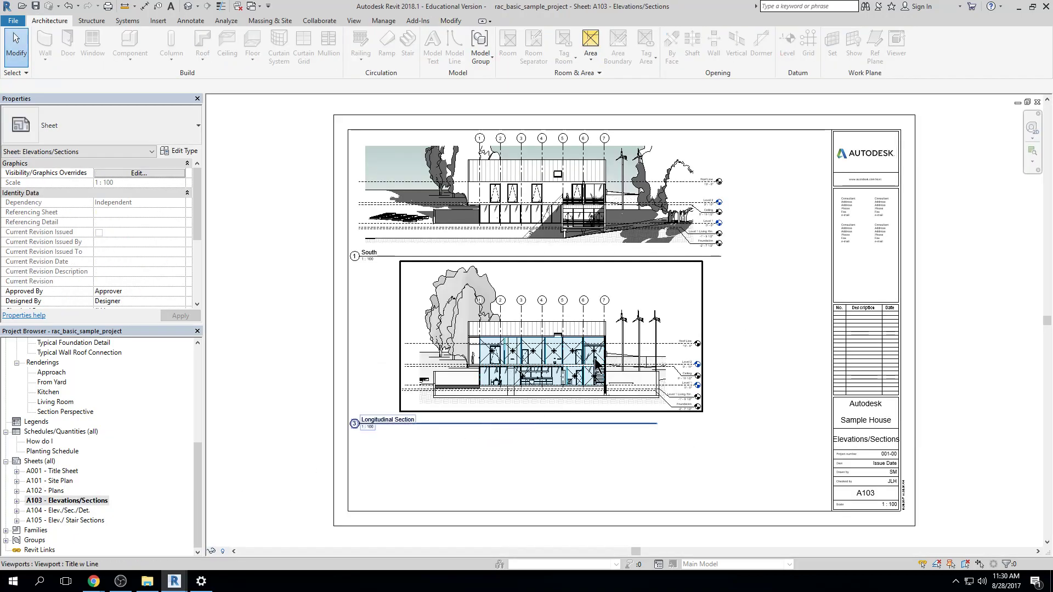
{"action": "left_click", "coordinate": [563, 232]}
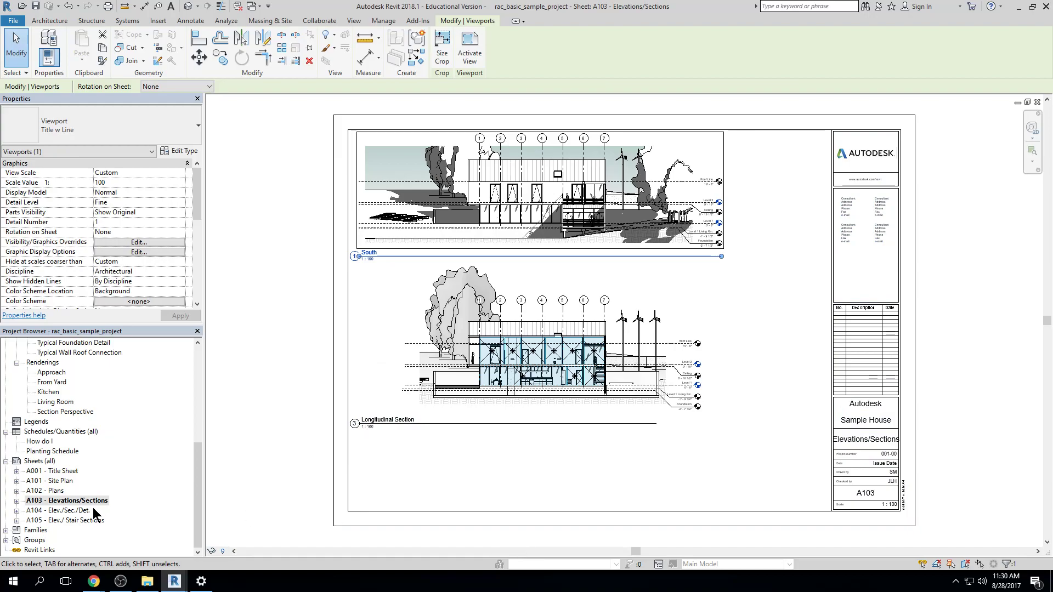
{"action": "double_click", "coordinate": [83, 511]}
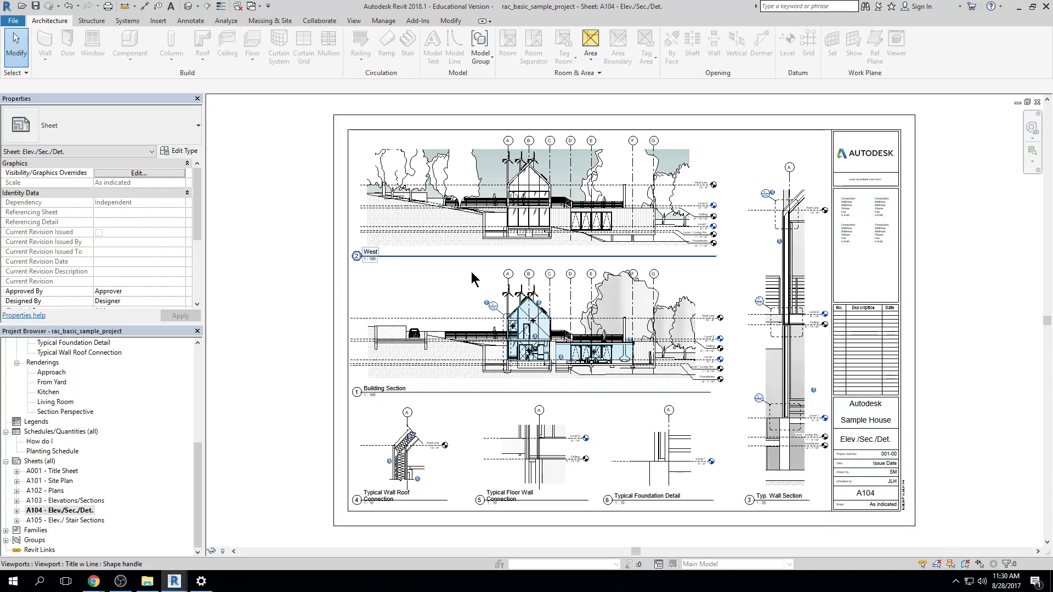
{"action": "double_click", "coordinate": [40, 520]}
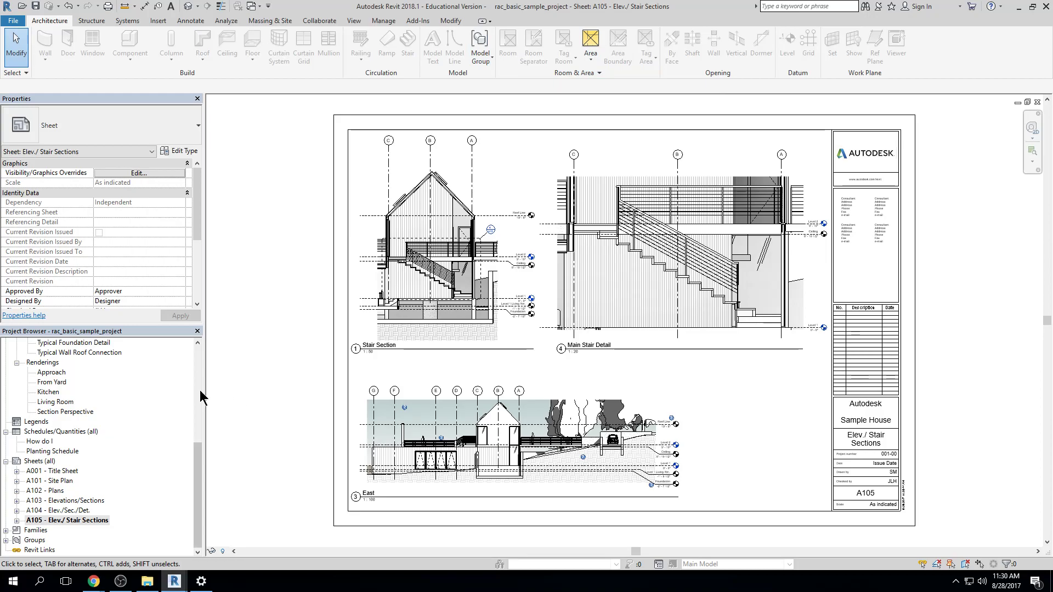
Open the default 3D view and examine the house up close
{"action": "left_click_drag", "start_coordinate": [201, 468], "coordinate": [200, 371]}
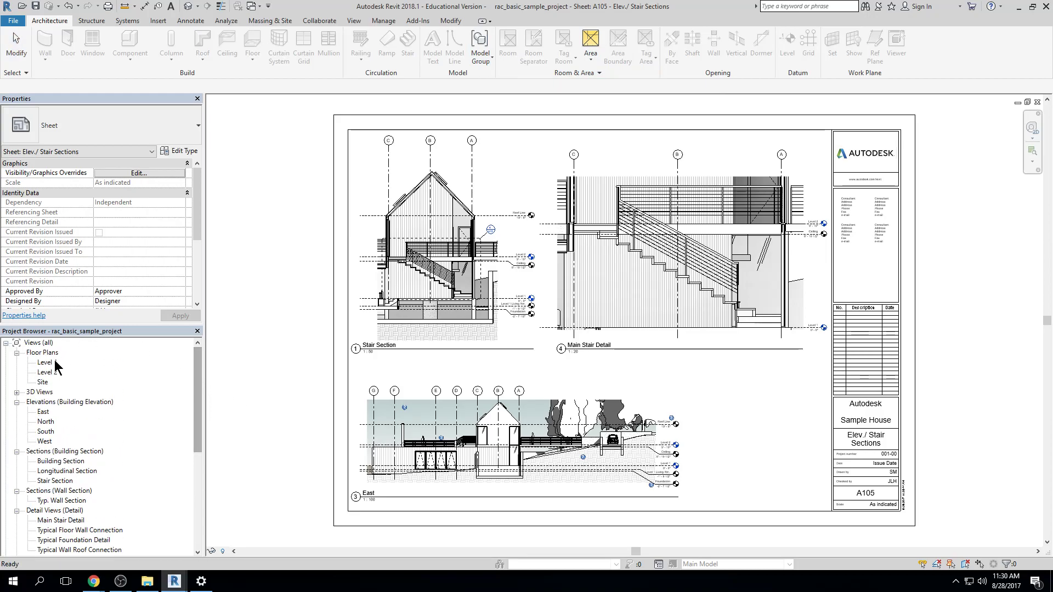
{"action": "left_click", "coordinate": [187, 7]}
{"action": "middle_click_drag", "start_coordinate": [780, 245], "coordinate": [785, 277]}
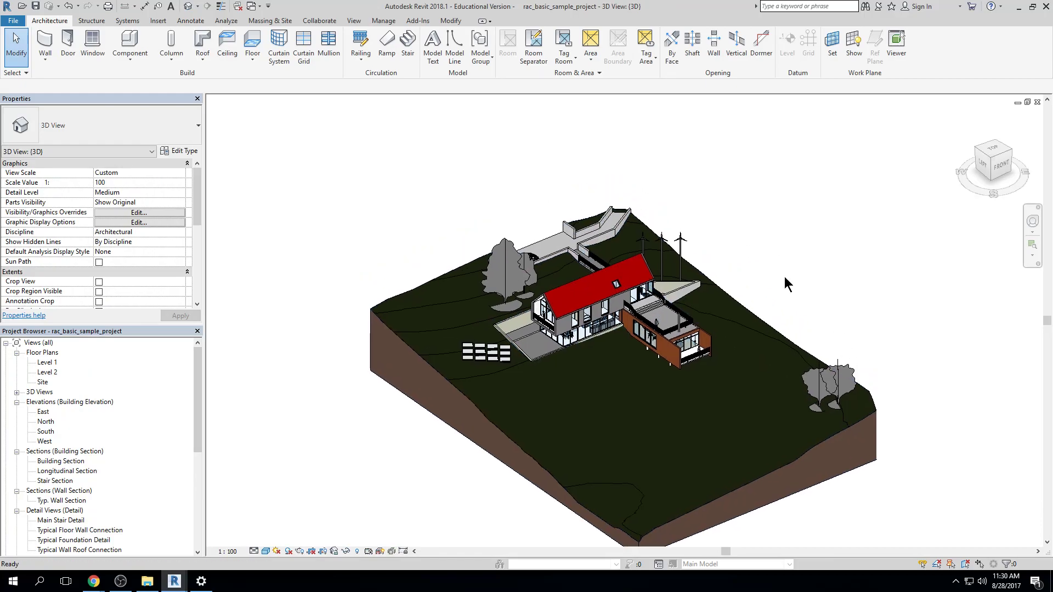
{"action": "scroll", "coordinate": [533, 335], "scroll_direction": "up", "scroll_amount": 2}
{"action": "scroll", "coordinate": [533, 340], "scroll_direction": "up", "scroll_amount": 4}
{"action": "middle_click_drag", "start_coordinate": [549, 338], "coordinate": [467, 401]}
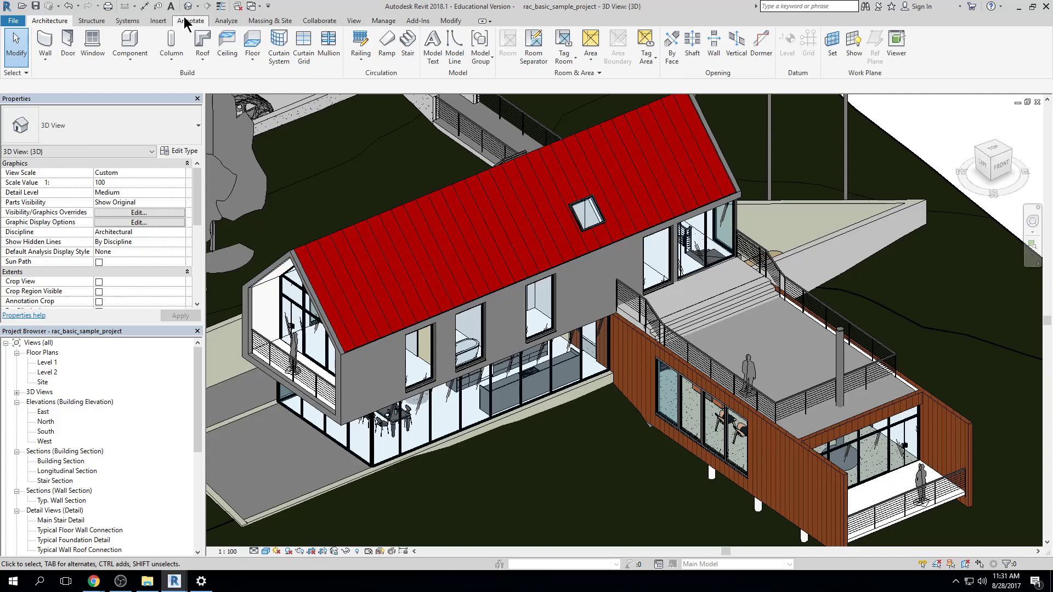
Open the Level 1 floor plan, tile it beside the 3D view and frame the whole plan
{"action": "double_click", "coordinate": [44, 362]}
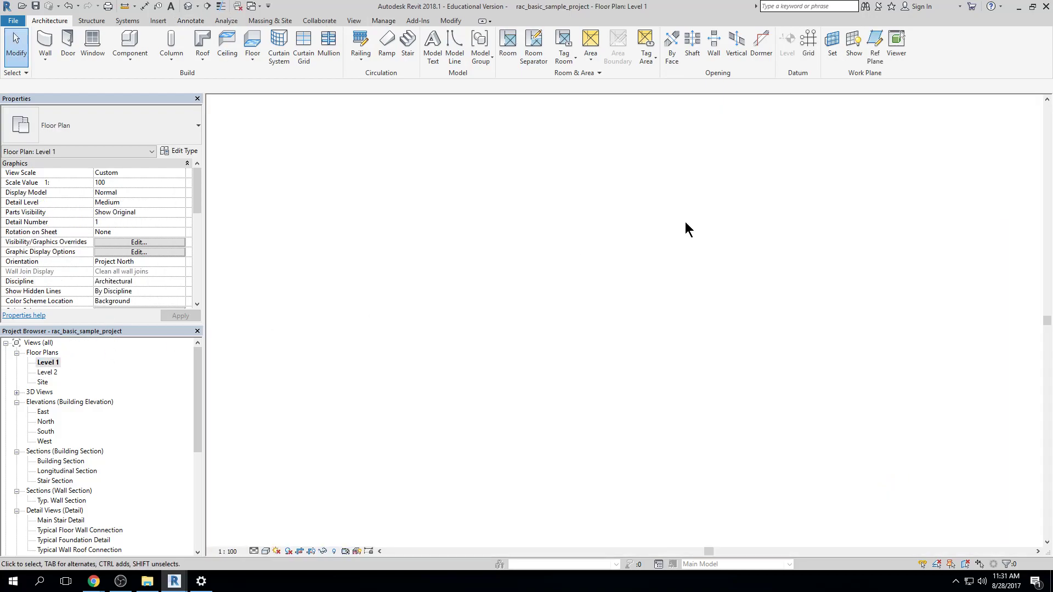
{"action": "key", "text": "w"}
{"action": "key", "text": "t"}
{"action": "middle_click_drag", "start_coordinate": [414, 364], "coordinate": [256, 393]}
{"action": "scroll", "coordinate": [464, 363], "scroll_direction": "down", "scroll_amount": 1}
{"action": "middle_click_drag", "start_coordinate": [463, 371], "coordinate": [492, 318]}
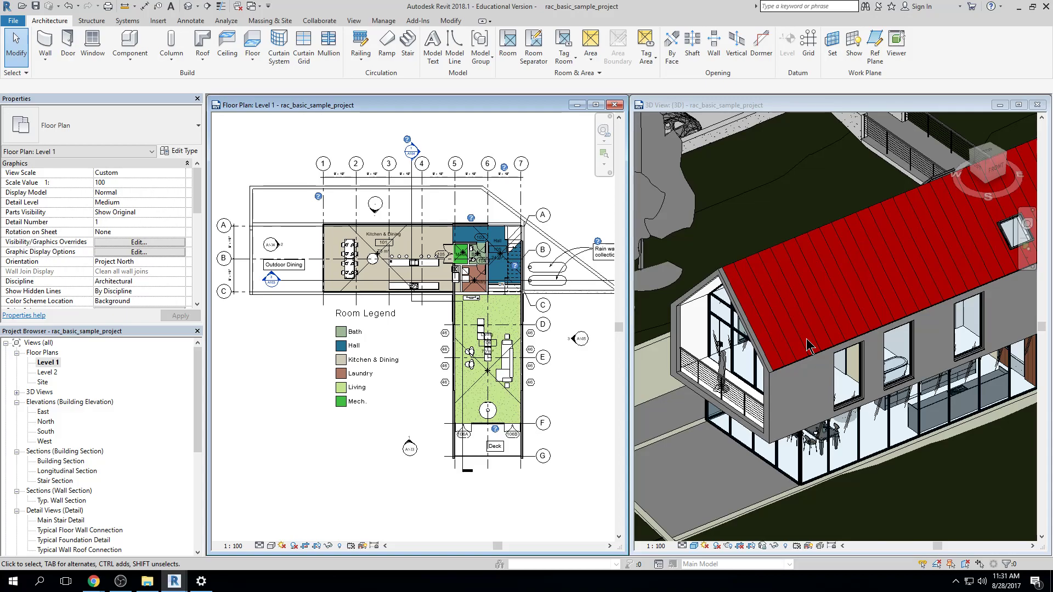
{"action": "middle_click_drag", "start_coordinate": [529, 314], "coordinate": [494, 325]}
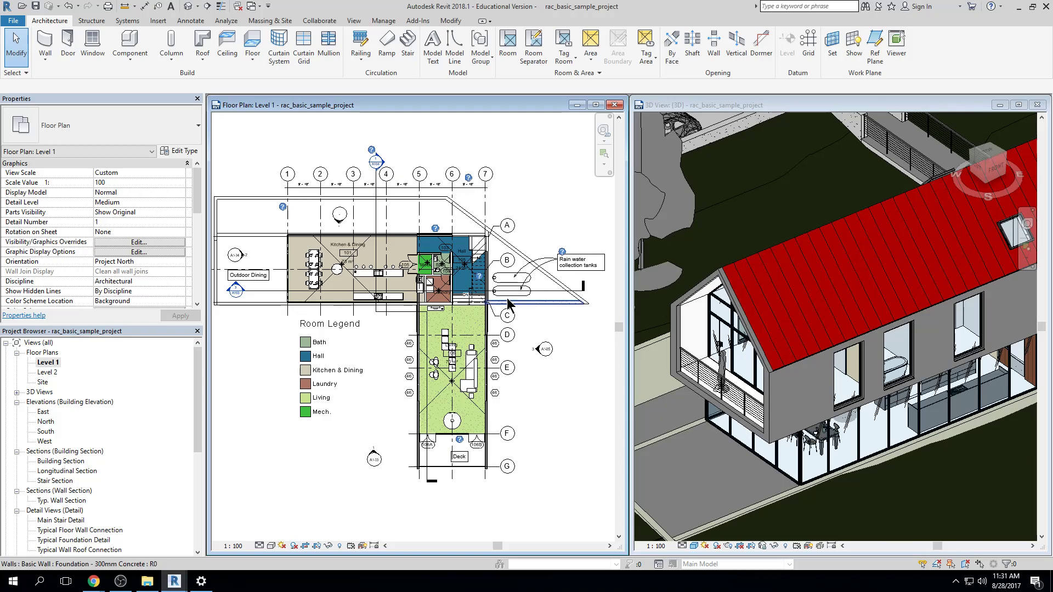
Select the curtain wall at the outer end of Kitchen & Dining, locate it in both views, delete it and dismiss the warning
{"action": "left_click", "coordinate": [746, 323]}
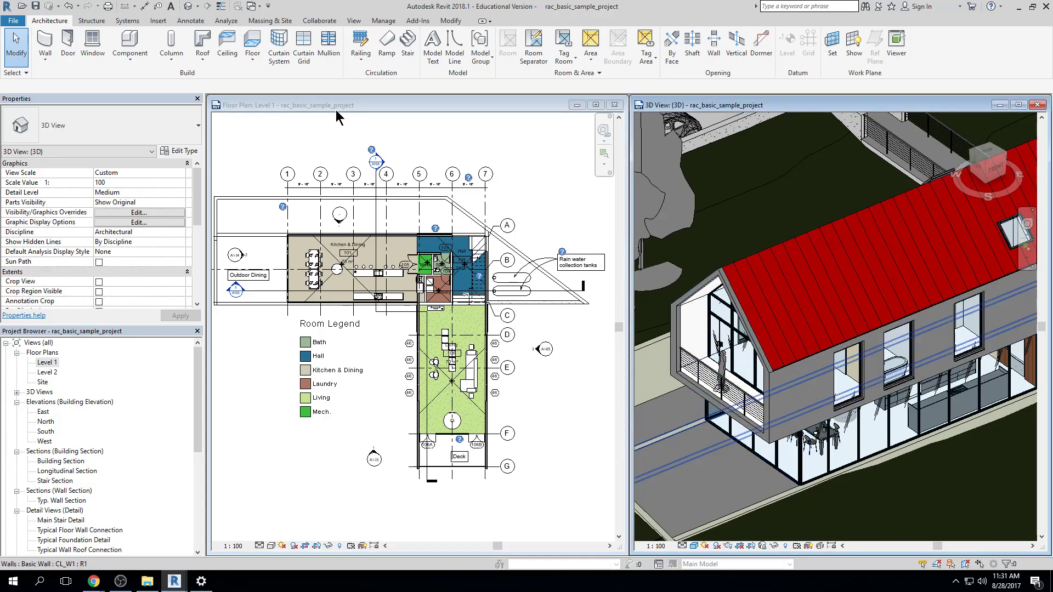
{"action": "scroll", "coordinate": [766, 438], "scroll_direction": "up", "scroll_amount": 5}
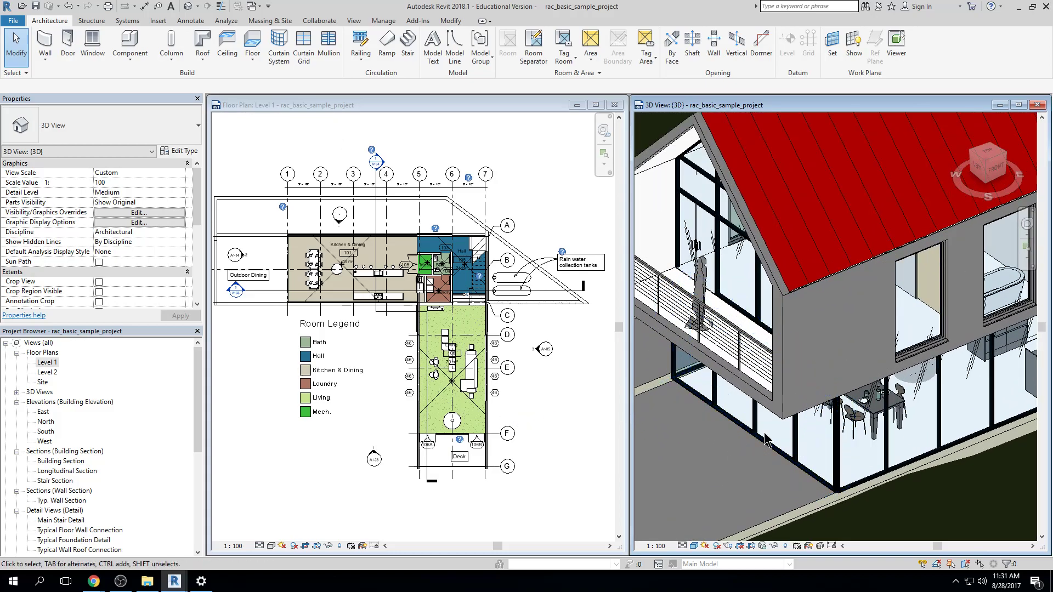
{"action": "left_click", "coordinate": [774, 447]}
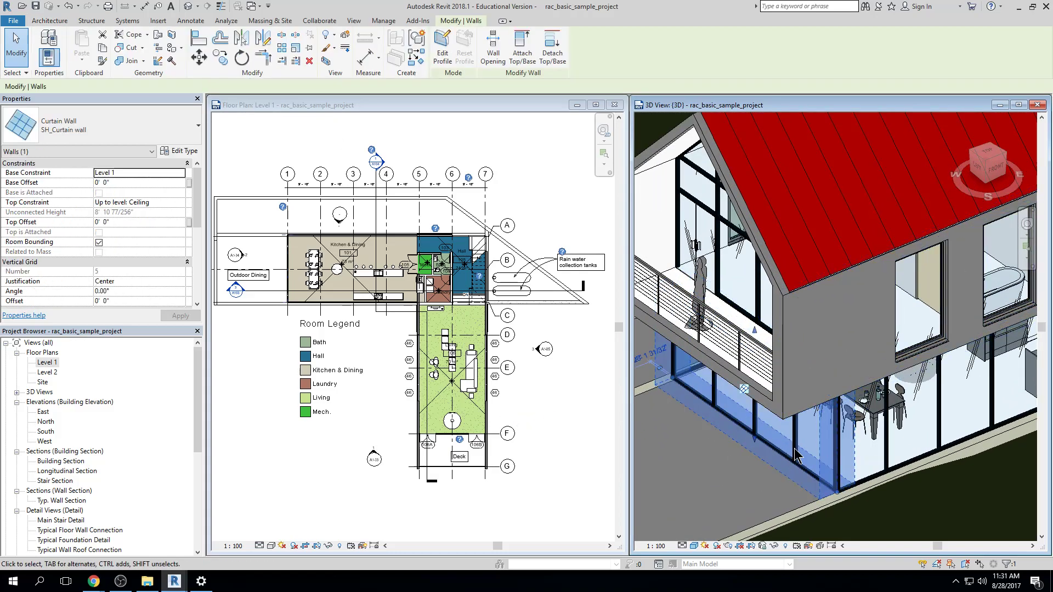
{"action": "left_click", "coordinate": [543, 378]}
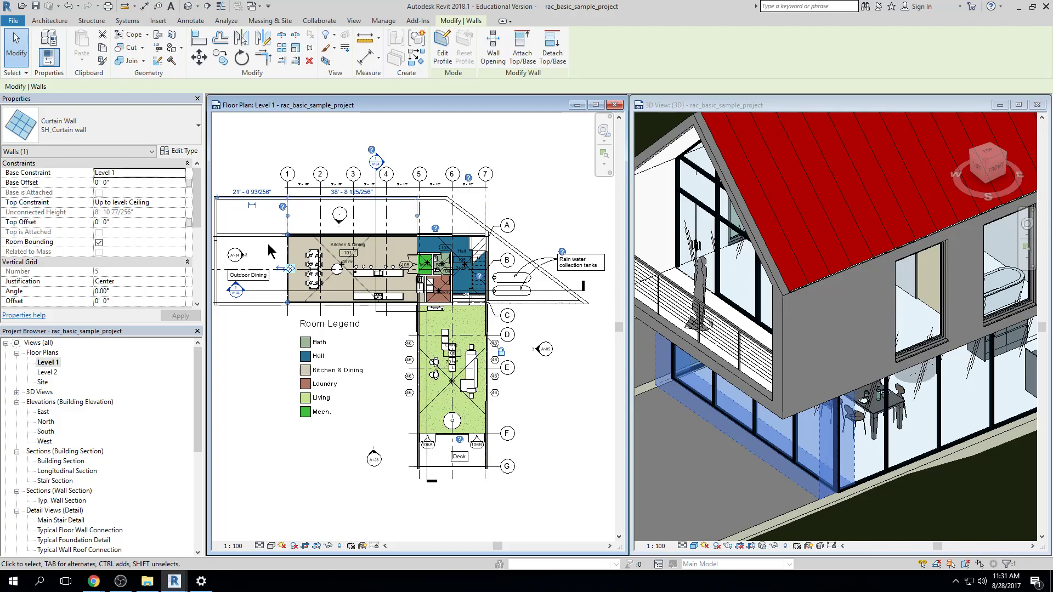
{"action": "left_click", "coordinate": [801, 434]}
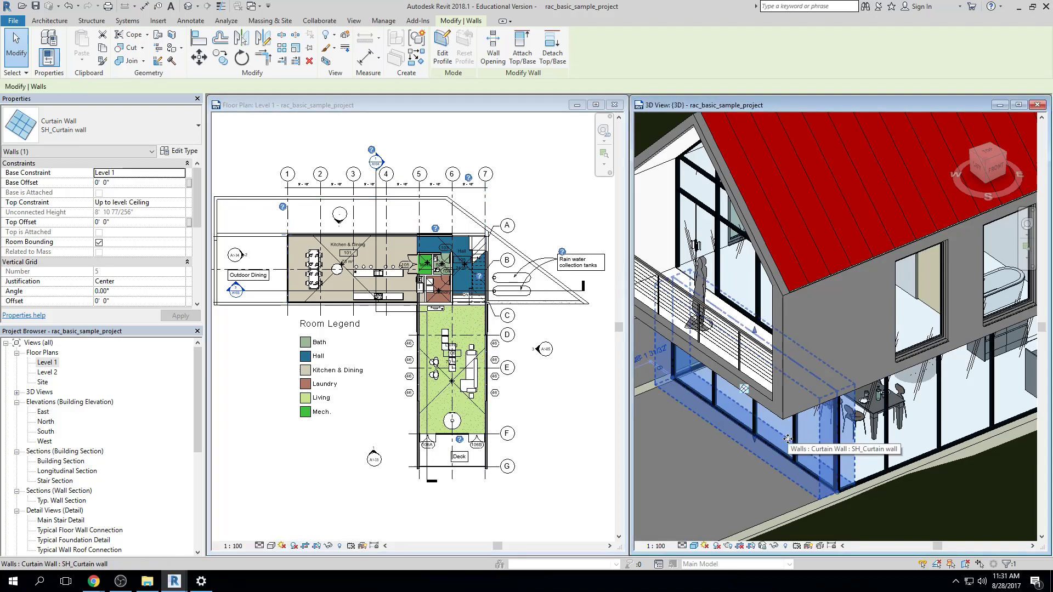
{"action": "key", "text": "Delete"}
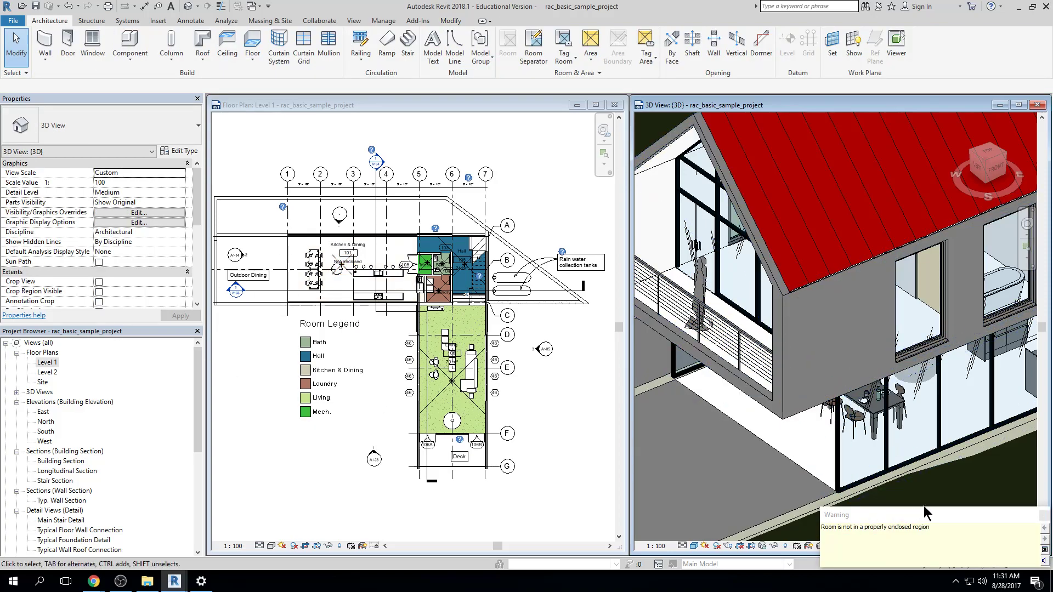
{"action": "left_click", "coordinate": [1043, 518]}
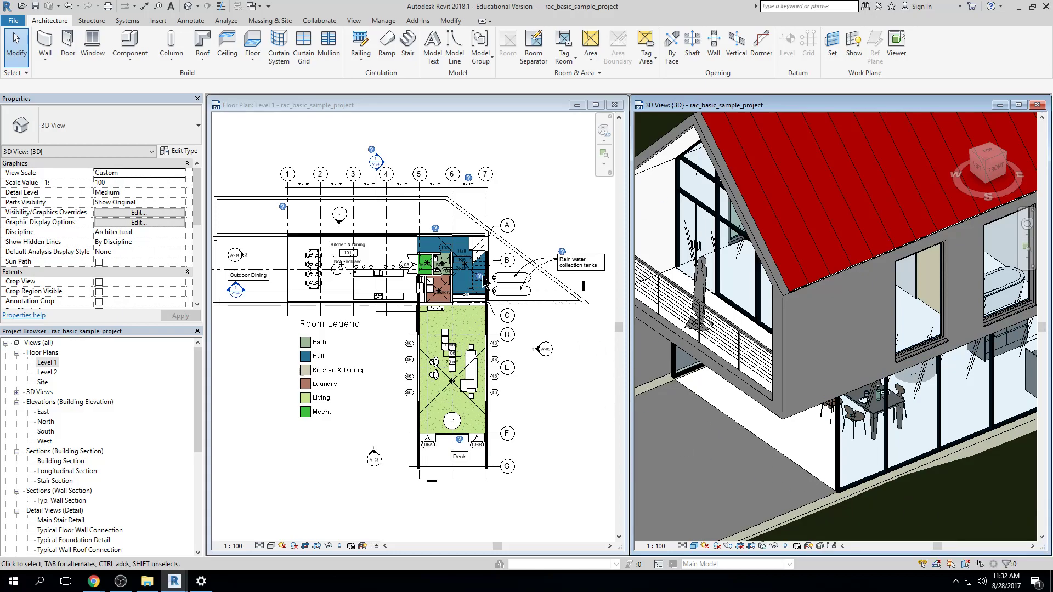
Open the Level 2 floor plan, close the Level 1 plan and tile Level 2 beside the 3D view
{"action": "double_click", "coordinate": [47, 372]}
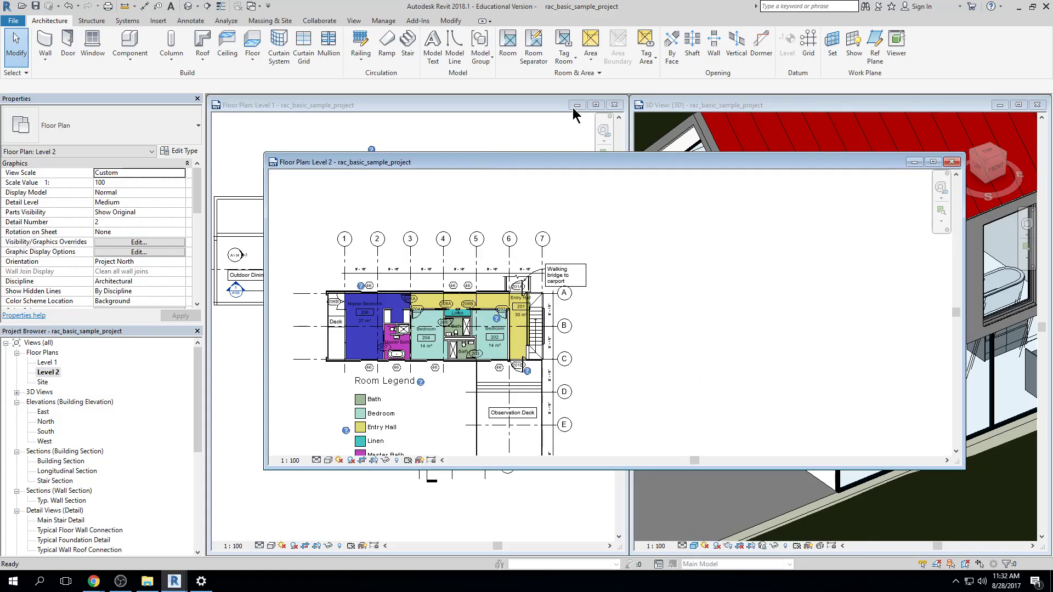
{"action": "left_click", "coordinate": [614, 104]}
{"action": "key", "text": "w"}
{"action": "key", "text": "t"}
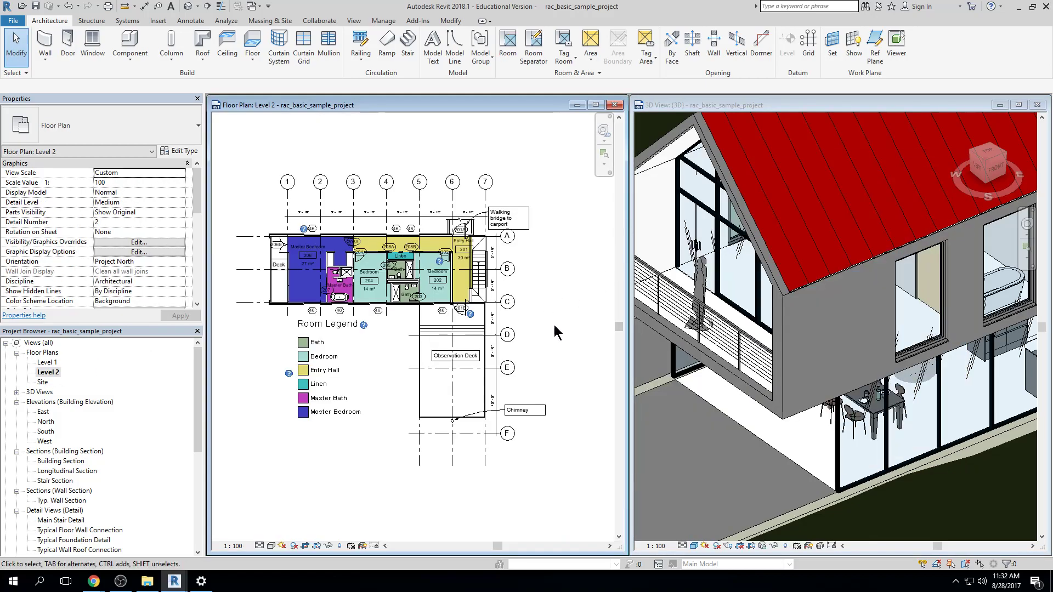
Swing one end of the Level 2 deck's outer end wall outward in plan, removing the constraints, and examine the result in 3D
{"action": "left_click", "coordinate": [670, 321]}
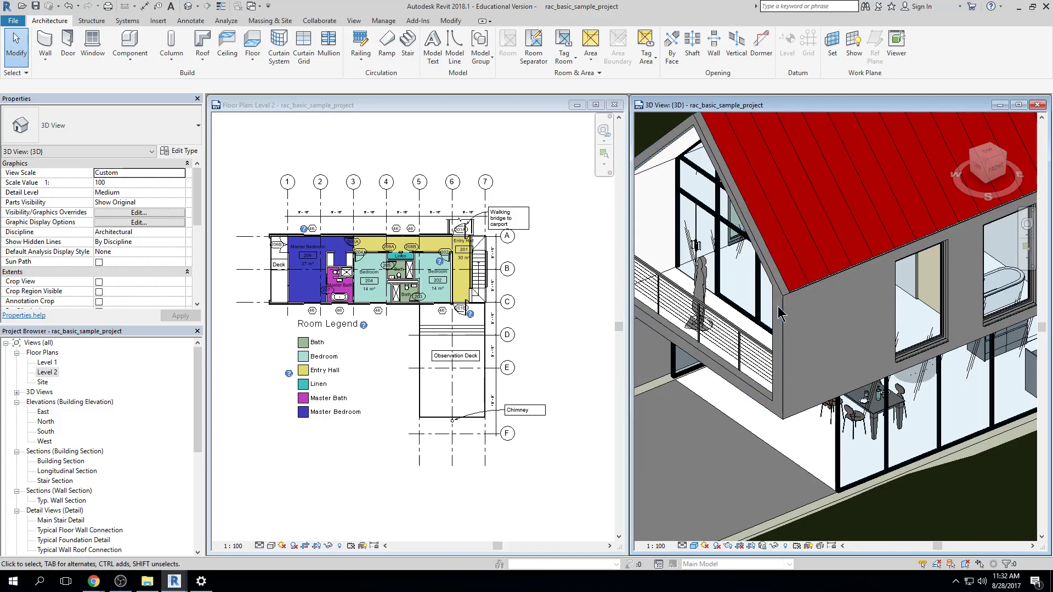
{"action": "left_click", "coordinate": [783, 315]}
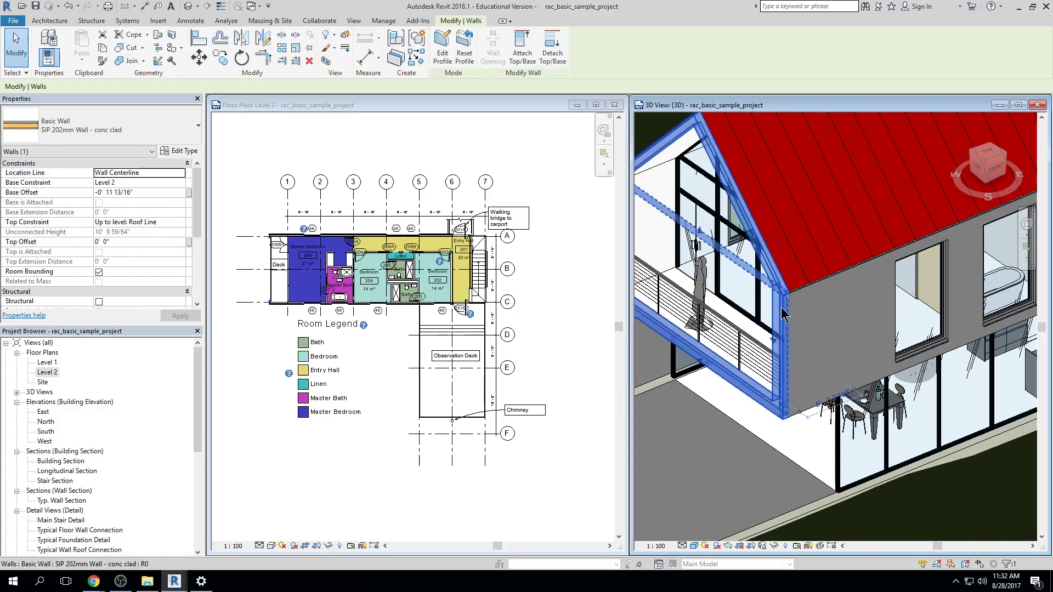
{"action": "left_click", "coordinate": [278, 265]}
{"action": "scroll", "coordinate": [273, 242], "scroll_direction": "up", "scroll_amount": 5}
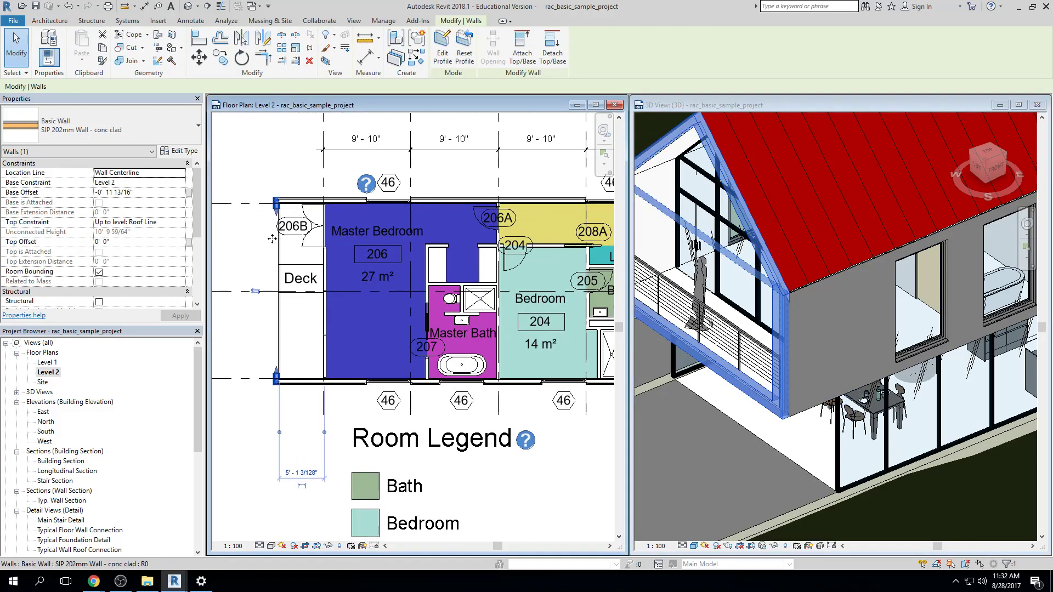
{"action": "scroll", "coordinate": [272, 239], "scroll_direction": "up", "scroll_amount": 2}
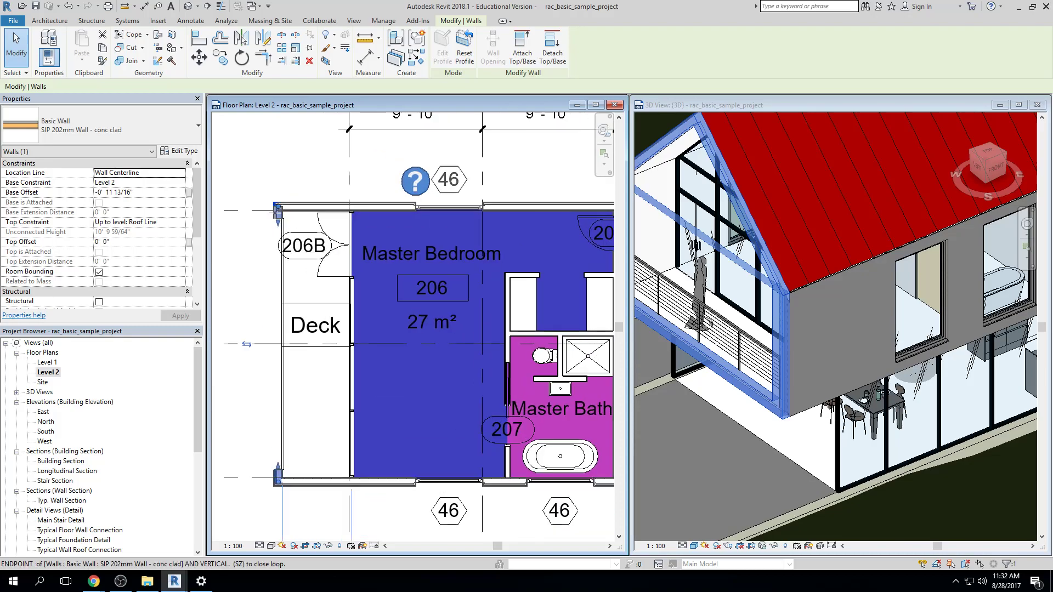
{"action": "left_click_drag", "start_coordinate": [278, 218], "coordinate": [254, 223]}
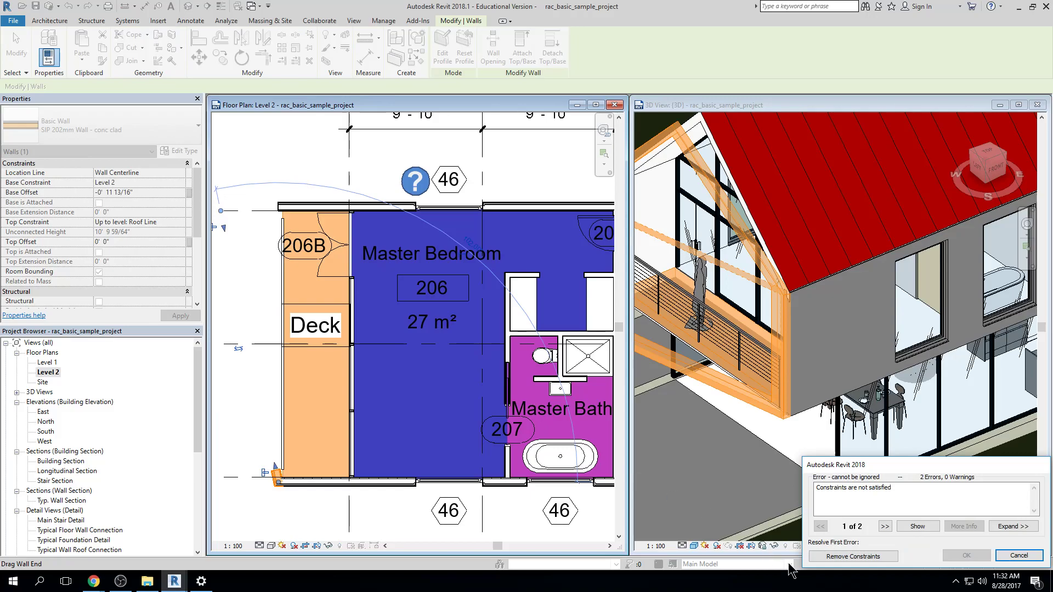
{"action": "left_click", "coordinate": [826, 556]}
{"action": "scroll", "coordinate": [796, 406], "scroll_direction": "down", "scroll_amount": 3}
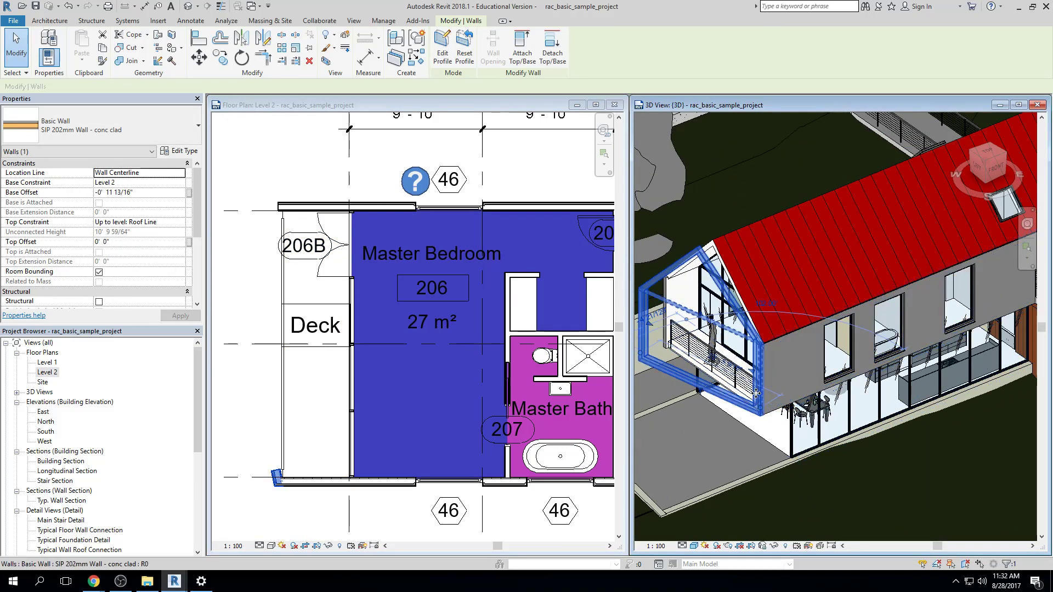
{"action": "key", "text": "Escape"}
{"action": "scroll", "coordinate": [756, 393], "scroll_direction": "down", "scroll_amount": 1}
{"action": "middle_click_drag", "start_coordinate": [823, 395], "coordinate": [705, 443]}
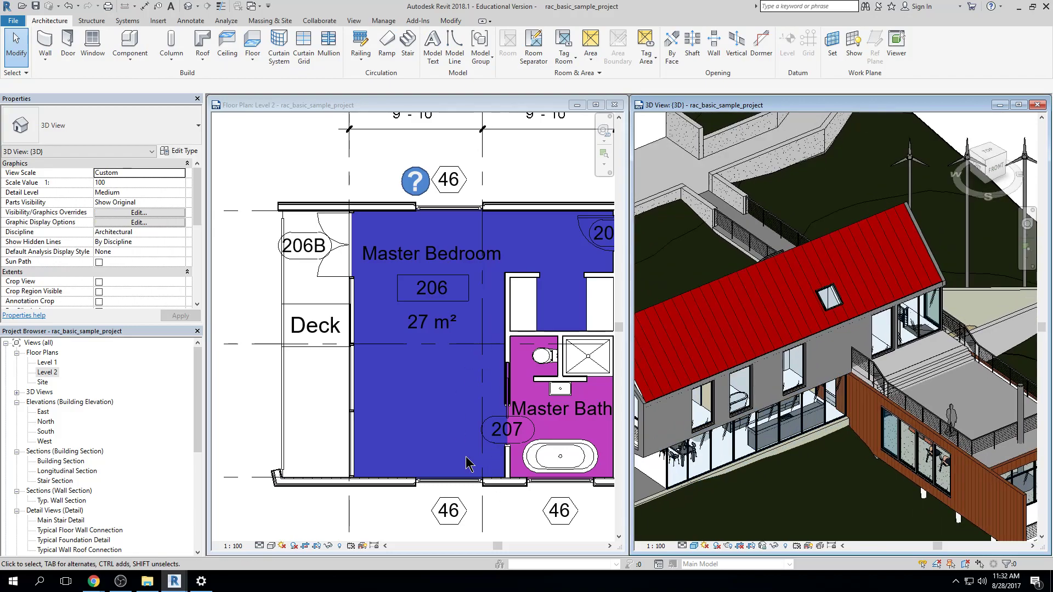
Try shifting the long exterior wall on the grid C side of the Master Bedroom in plan, and dismiss the curtain panel warning
{"action": "left_click", "coordinate": [532, 497]}
{"action": "scroll", "coordinate": [544, 486], "scroll_direction": "up", "scroll_amount": 1}
{"action": "scroll", "coordinate": [545, 485], "scroll_direction": "up", "scroll_amount": 1}
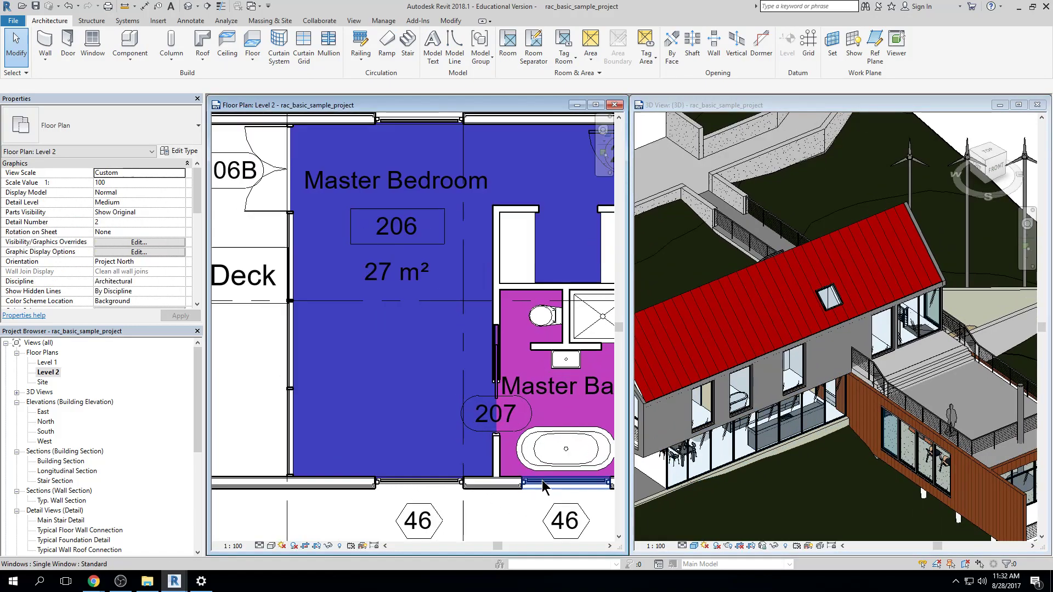
{"action": "middle_click_drag", "start_coordinate": [500, 492], "coordinate": [539, 425]}
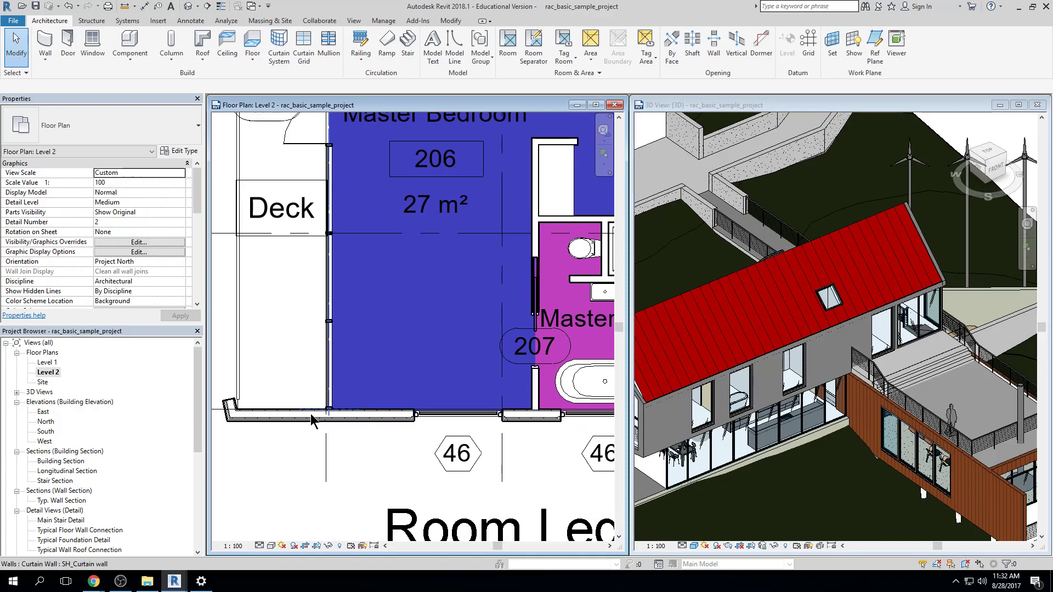
{"action": "left_click", "coordinate": [276, 416]}
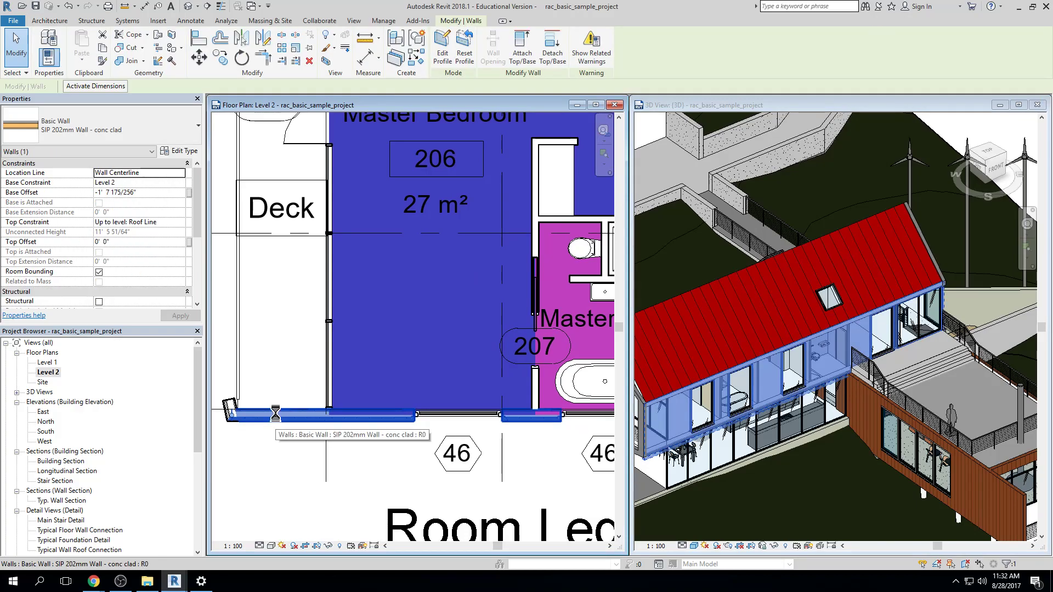
{"action": "left_click", "coordinate": [393, 480]}
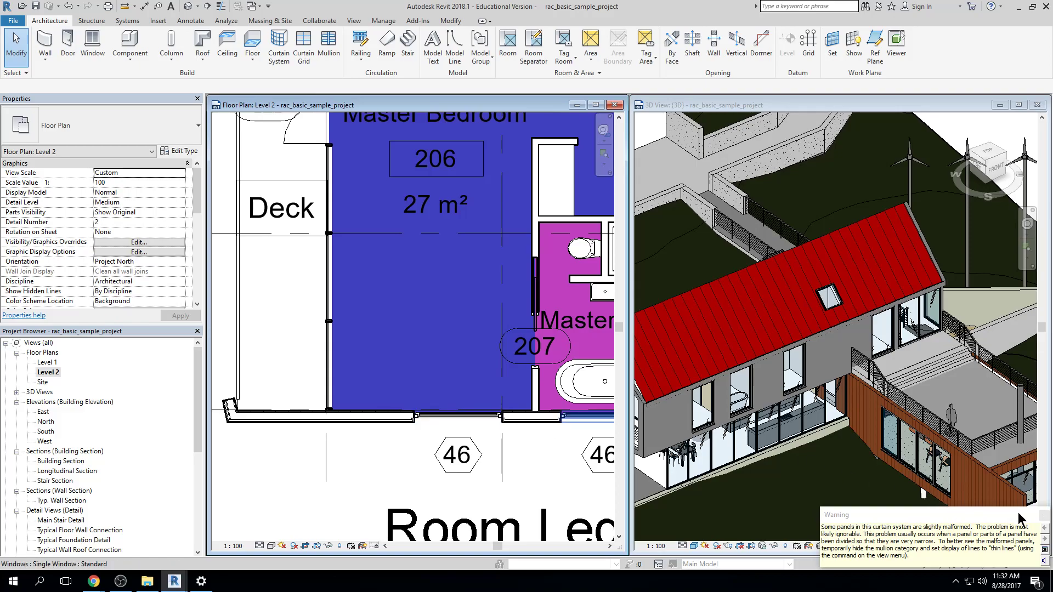
{"action": "double_click", "coordinate": [1044, 516]}
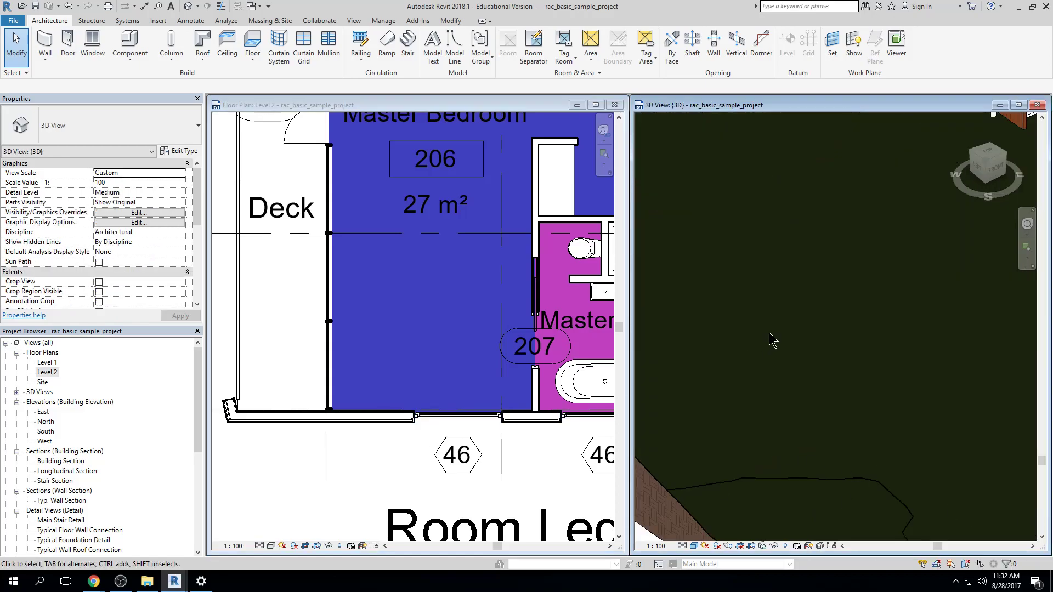
Frame the house in 3D, then move the Master Bedroom's long exterior wall outward in the Level 2 plan to enlarge the rooms
{"action": "scroll", "coordinate": [768, 334], "scroll_direction": "down", "scroll_amount": 6}
{"action": "middle_click_drag", "start_coordinate": [769, 333], "coordinate": [824, 457]}
{"action": "scroll", "coordinate": [825, 457], "scroll_direction": "up", "scroll_amount": 2}
{"action": "scroll", "coordinate": [828, 463], "scroll_direction": "up", "scroll_amount": 2}
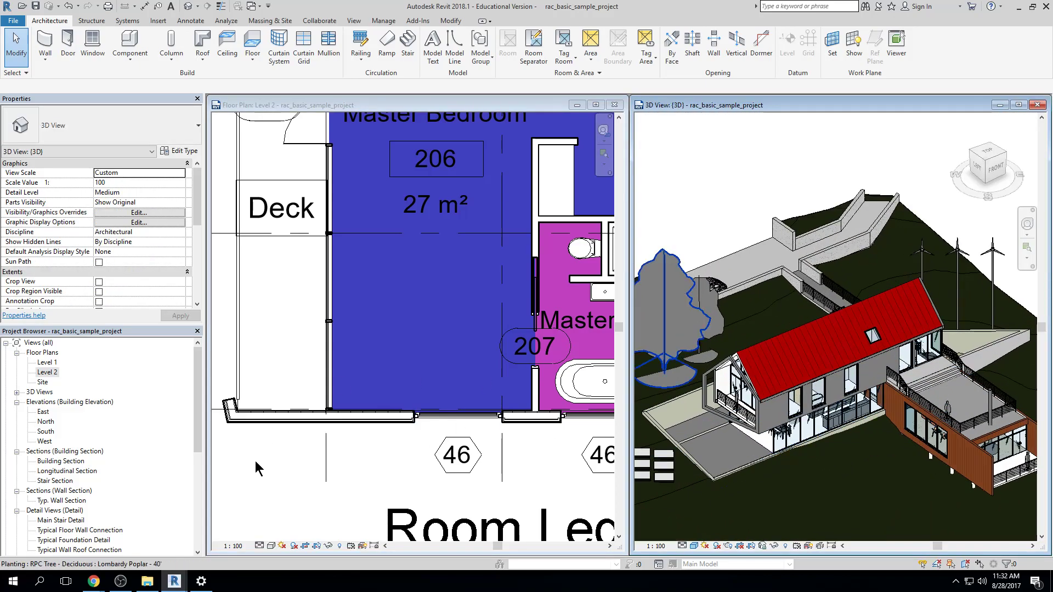
{"action": "left_click", "coordinate": [282, 413]}
{"action": "left_click", "coordinate": [285, 418]}
{"action": "key", "text": "m"}
{"action": "key", "text": "v"}
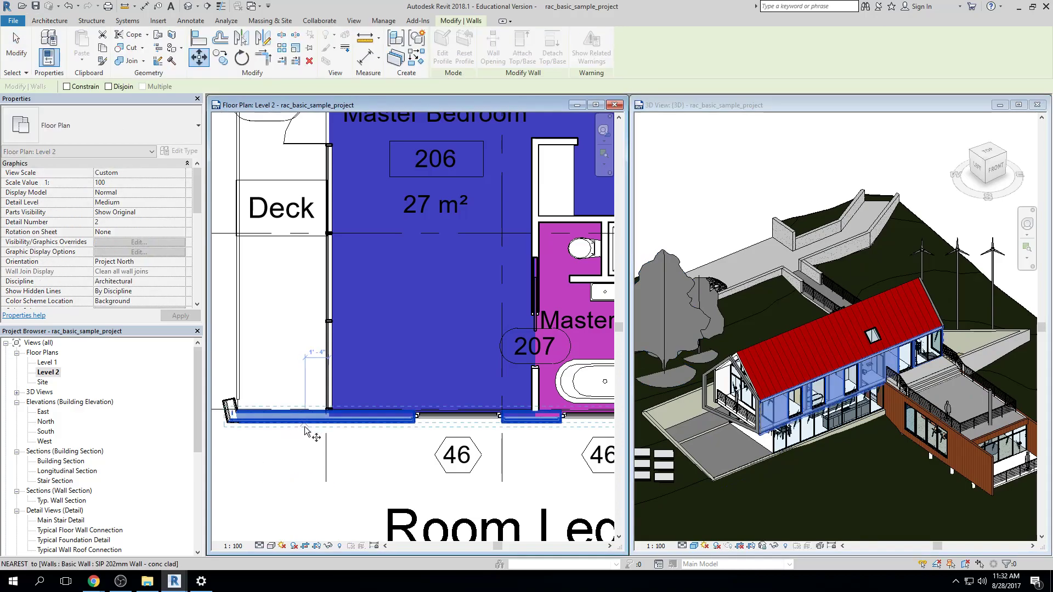
{"action": "left_click", "coordinate": [300, 420]}
{"action": "left_click", "coordinate": [301, 476]}
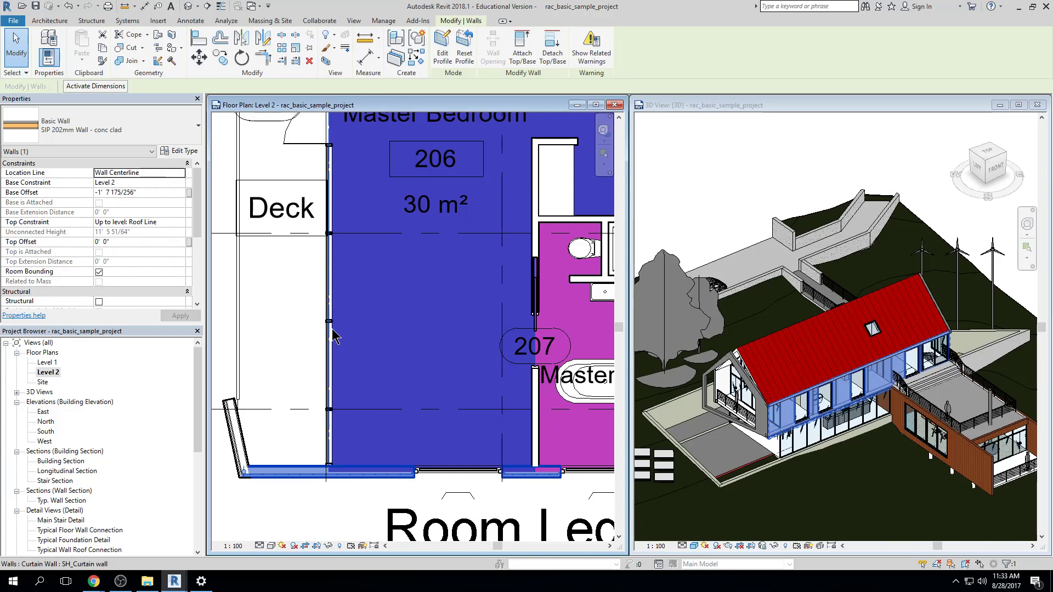
{"action": "left_click", "coordinate": [316, 331]}
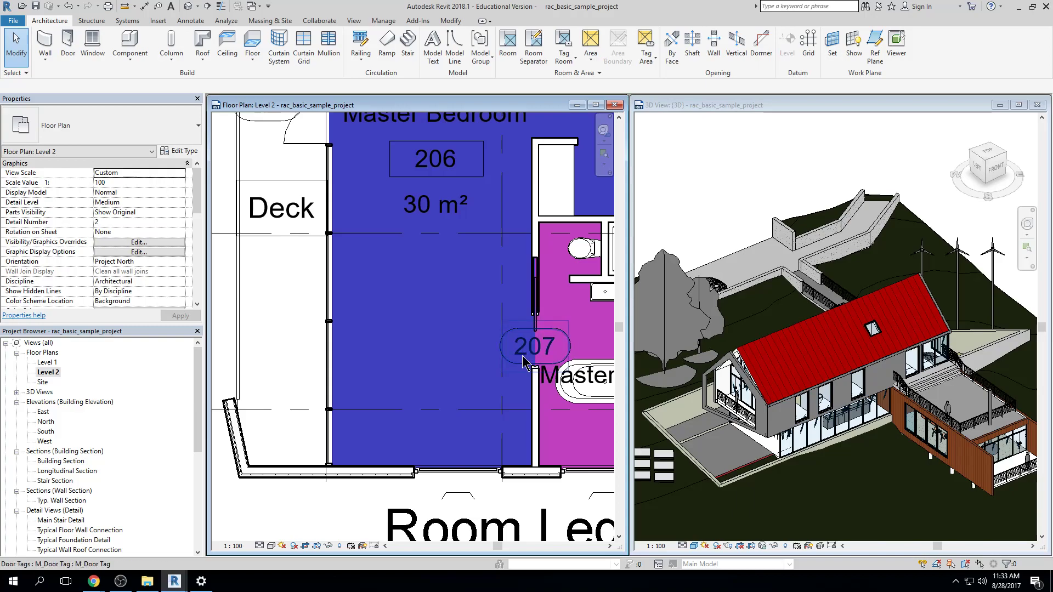
{"action": "scroll", "coordinate": [430, 370], "scroll_direction": "down", "scroll_amount": 3}
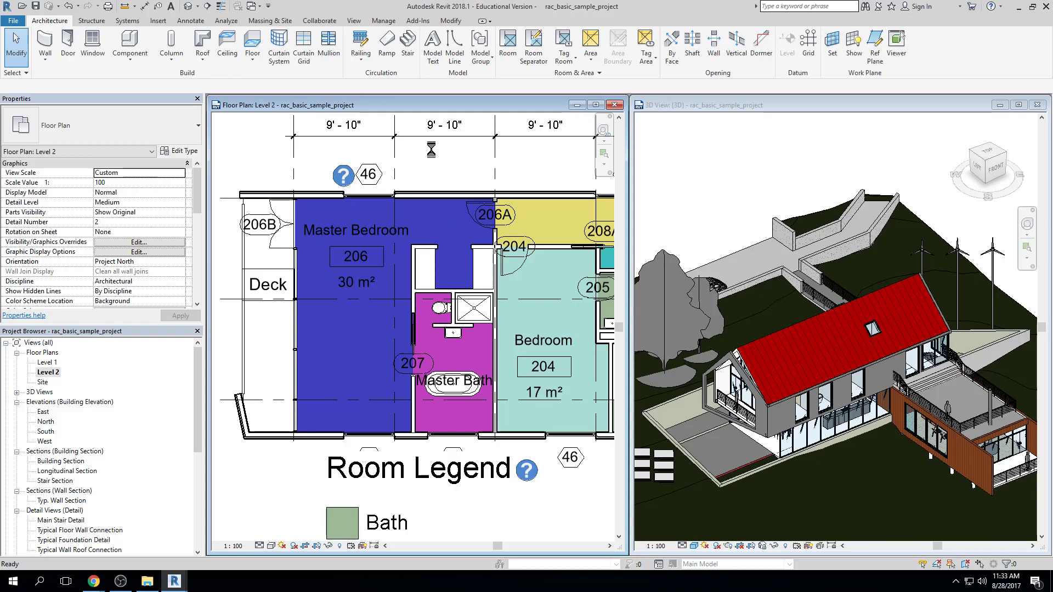
Undo the wall edits back through the curtain wall deletion and the earlier project units change
{"action": "left_click", "coordinate": [69, 6]}
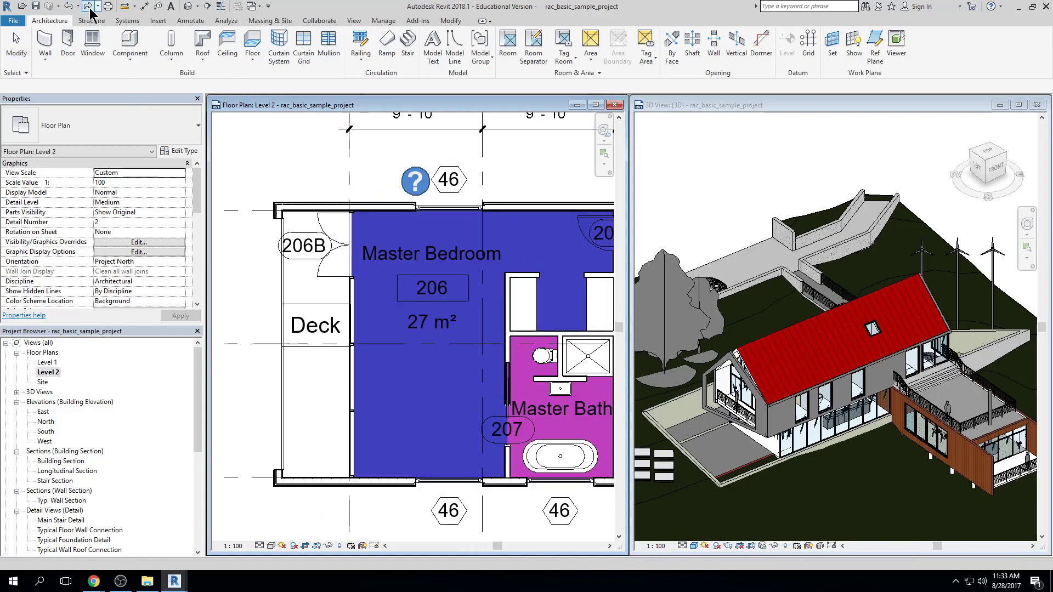
{"action": "left_click", "coordinate": [78, 7]}
{"action": "left_click", "coordinate": [83, 37]}
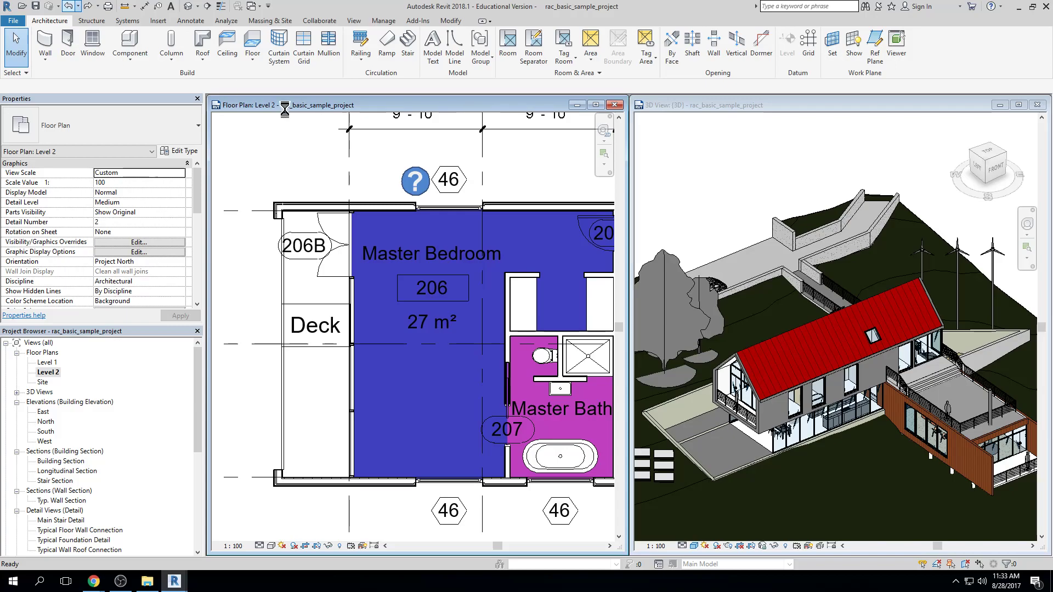
Set the project's length units to feet and fractional inches
{"action": "key", "text": "u"}
{"action": "key", "text": "n"}
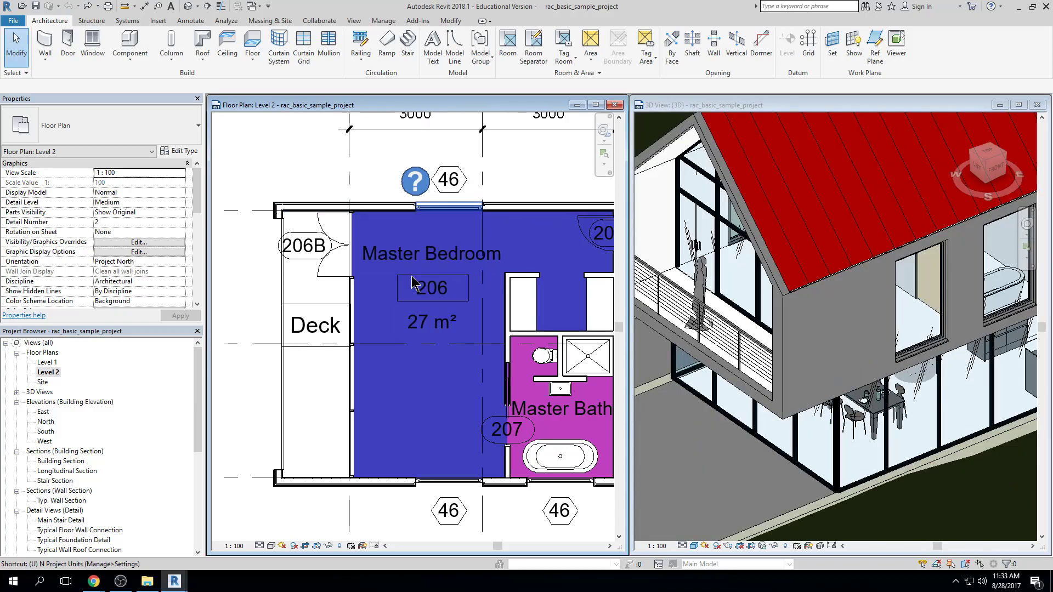
{"action": "left_click", "coordinate": [553, 212]}
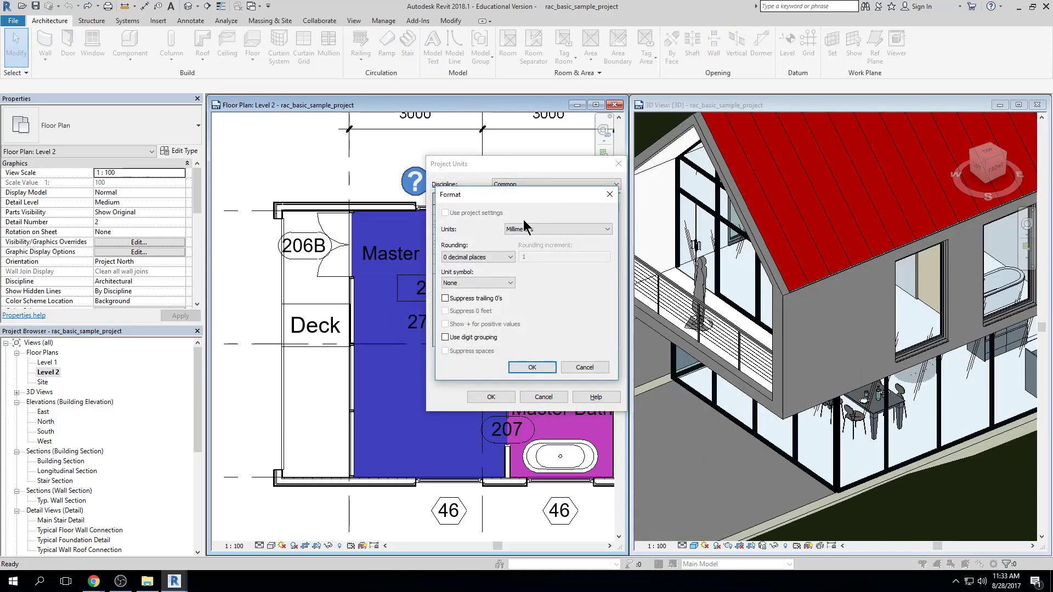
{"action": "left_click", "coordinate": [529, 229]}
{"action": "left_click", "coordinate": [538, 247]}
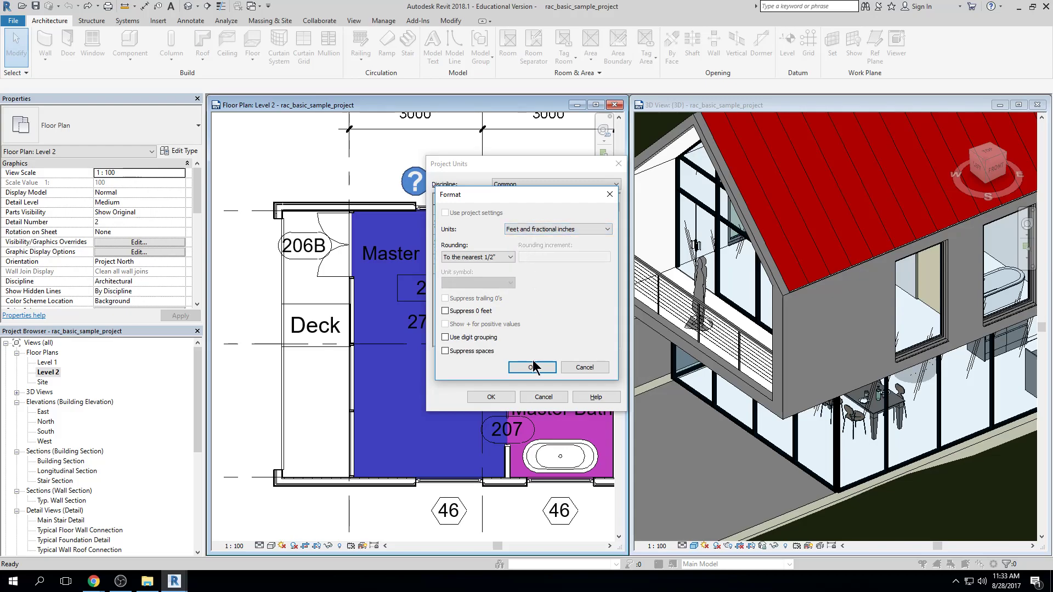
{"action": "left_click", "coordinate": [530, 368]}
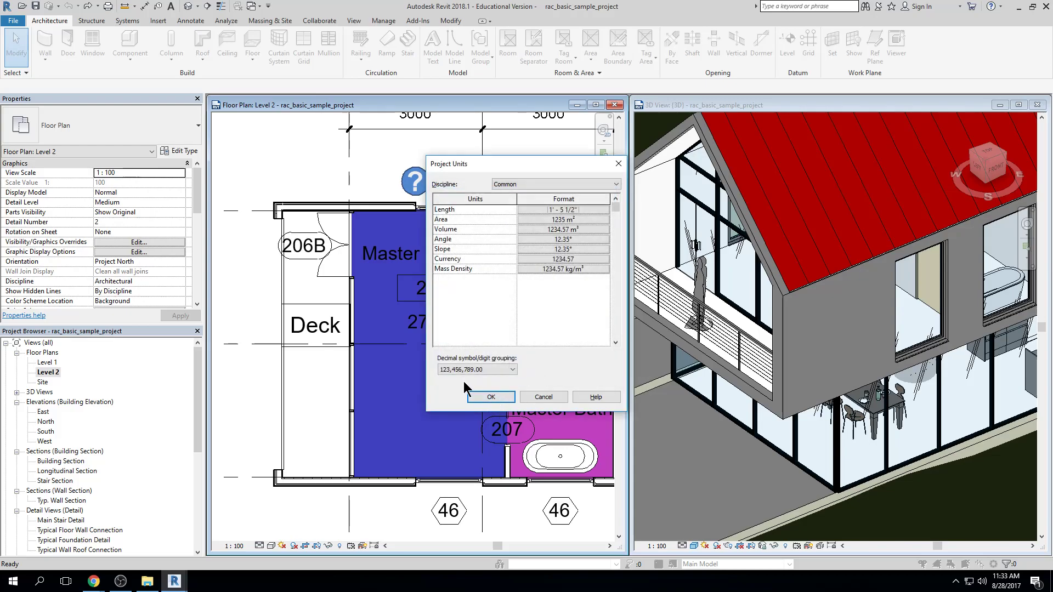
{"action": "left_click", "coordinate": [491, 396]}
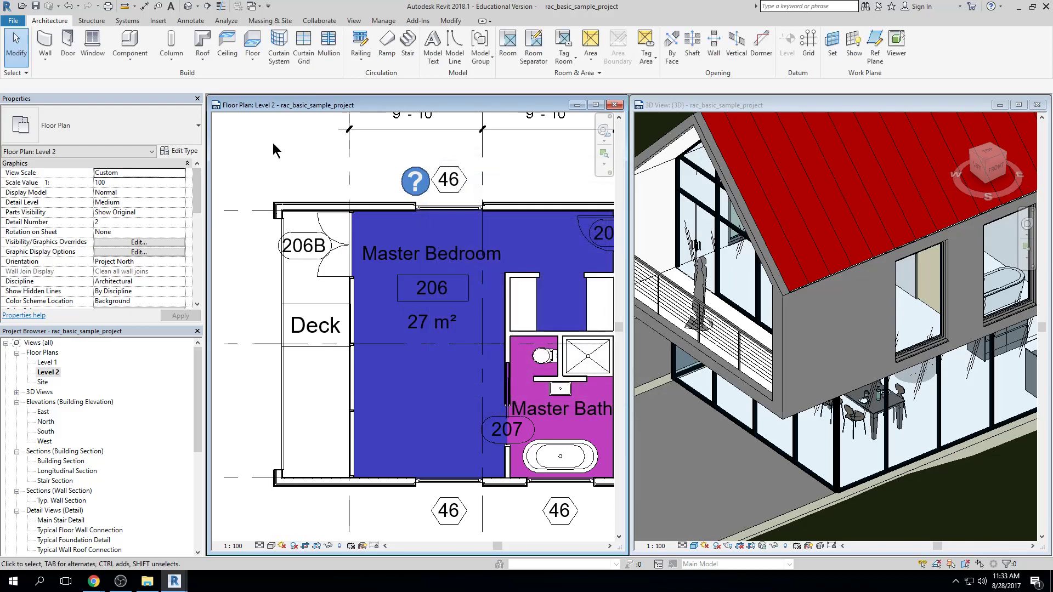
Maximize the Level 2 floor plan view and frame the whole plan with its room legend
{"action": "scroll", "coordinate": [275, 159], "scroll_direction": "down", "scroll_amount": 3}
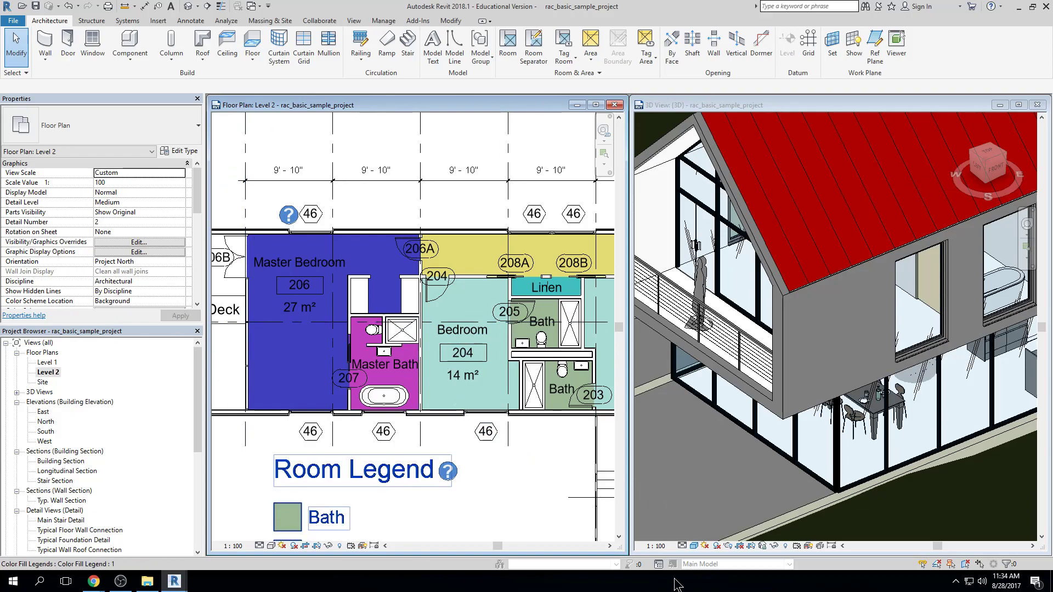
{"action": "left_click", "coordinate": [596, 105]}
{"action": "scroll", "coordinate": [615, 180], "scroll_direction": "down", "scroll_amount": 2}
{"action": "middle_click_drag", "start_coordinate": [617, 188], "coordinate": [660, 218]}
{"action": "middle_click_drag", "start_coordinate": [442, 263], "coordinate": [419, 275]}
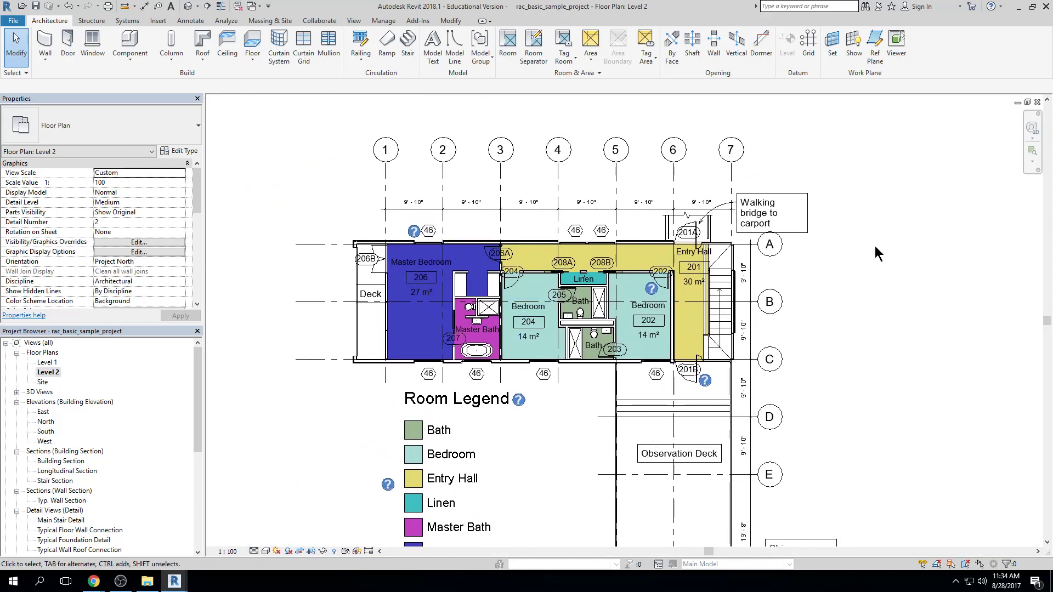
{"action": "scroll", "coordinate": [798, 354], "scroll_direction": "down", "scroll_amount": 2}
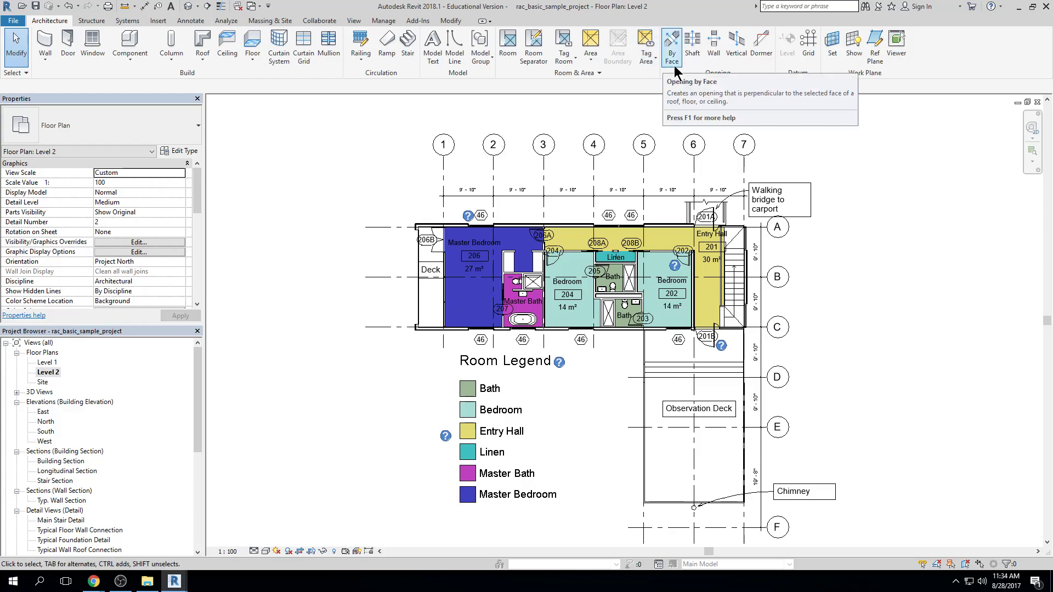
Examine the Level 2 floor plan from the bedrooms and grid lines to the Observation Deck and chimney
{"action": "scroll", "coordinate": [529, 207], "scroll_direction": "up", "scroll_amount": 3}
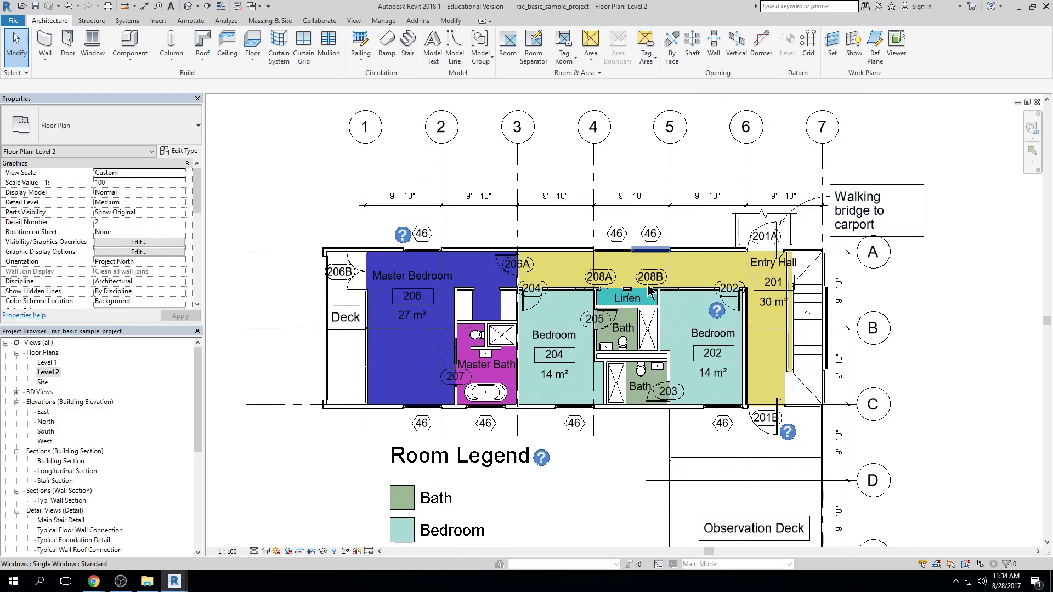
{"action": "scroll", "coordinate": [839, 297], "scroll_direction": "down", "scroll_amount": 1}
{"action": "middle_click_drag", "start_coordinate": [839, 297], "coordinate": [743, 253]}
{"action": "middle_click_drag", "start_coordinate": [763, 429], "coordinate": [756, 362]}
{"action": "middle_click_drag", "start_coordinate": [779, 460], "coordinate": [782, 388]}
{"action": "scroll", "coordinate": [788, 368], "scroll_direction": "down", "scroll_amount": 2}
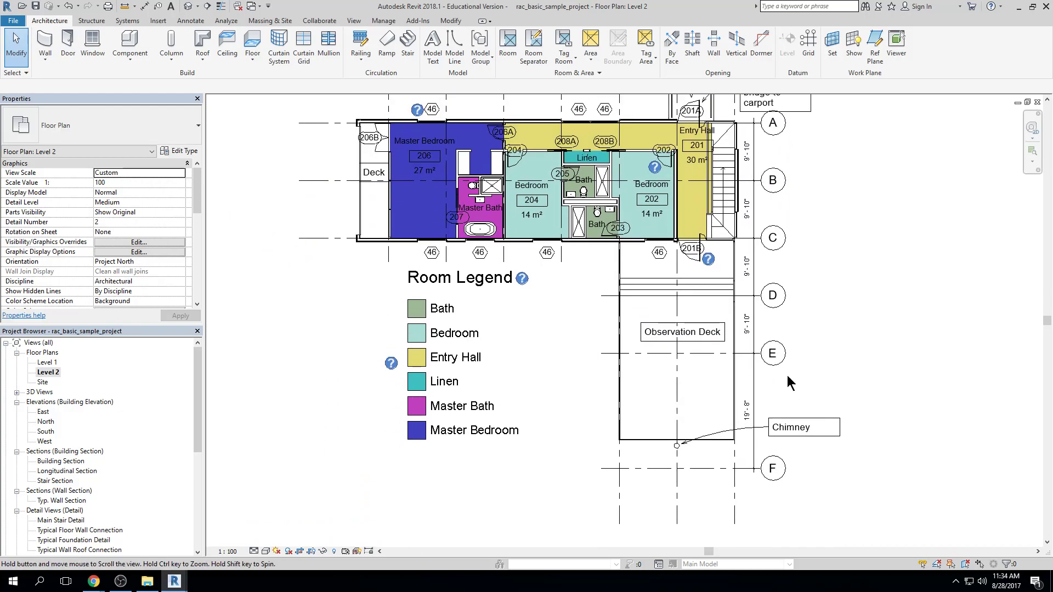
{"action": "middle_click_drag", "start_coordinate": [804, 220], "coordinate": [783, 313]}
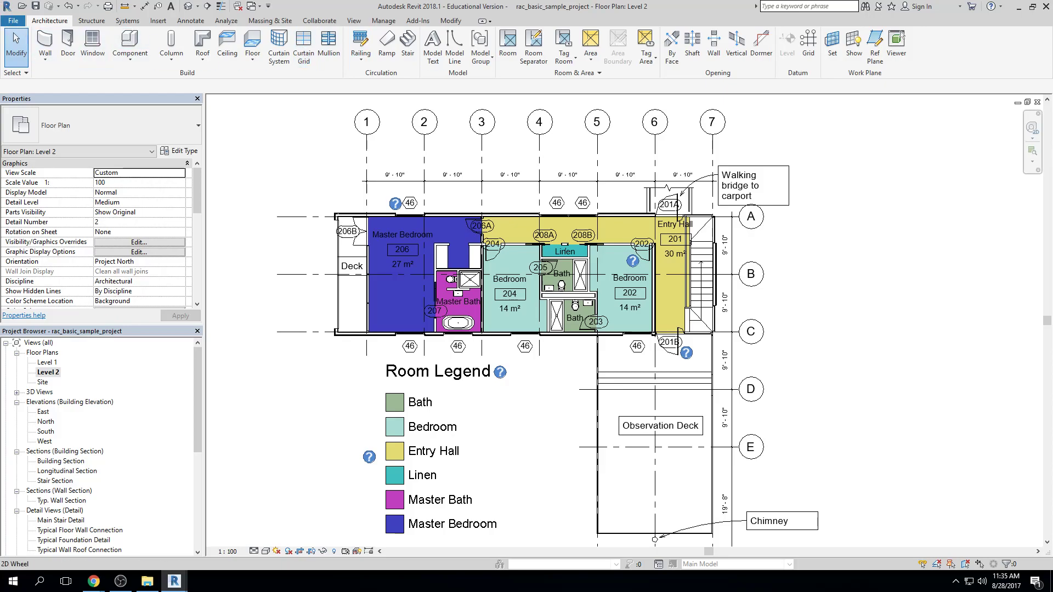
Open the default 3D view and review the Quick Access Toolbar customization options without changing them
{"action": "key", "text": "alt+Tab"}
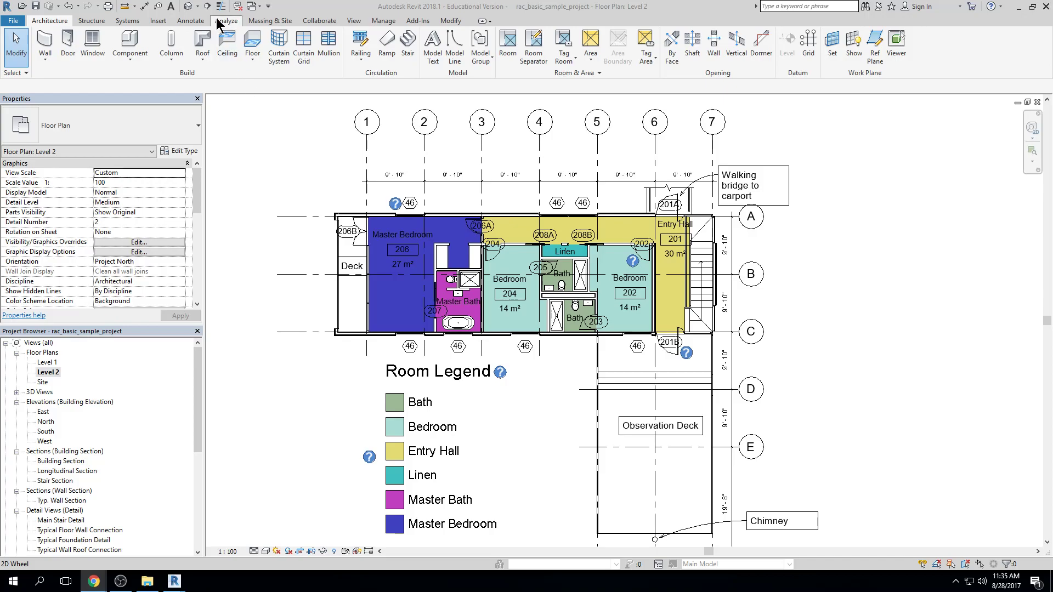
{"action": "left_click", "coordinate": [188, 6]}
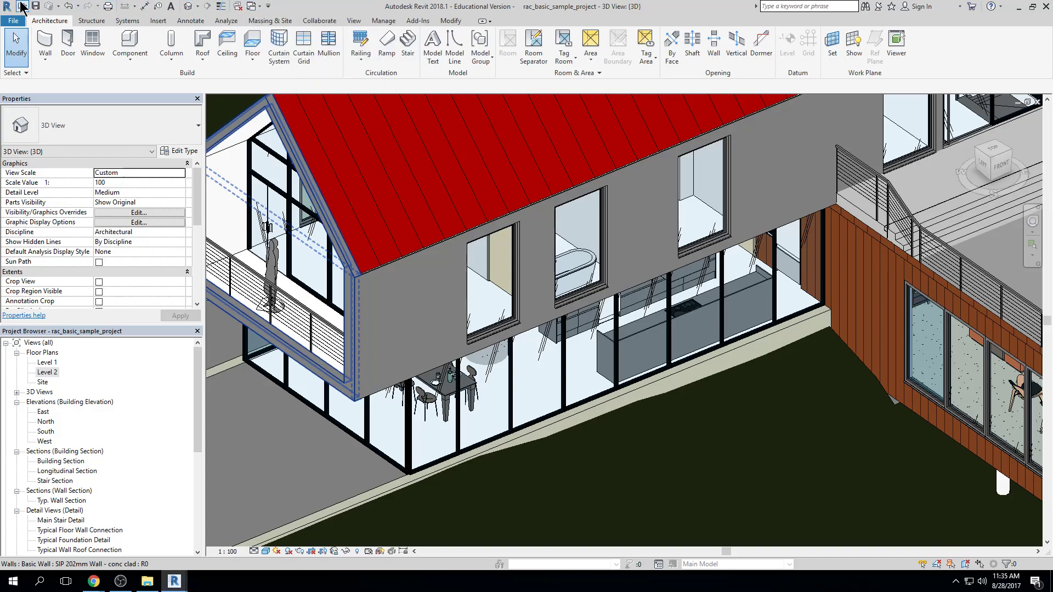
{"action": "left_click", "coordinate": [268, 8]}
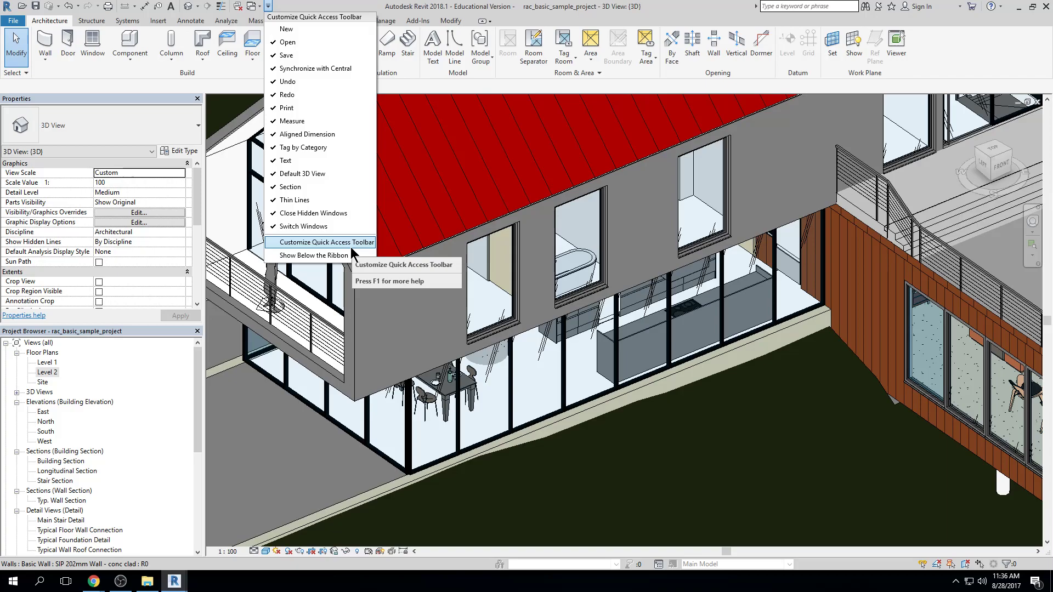
{"action": "left_click", "coordinate": [390, 105]}
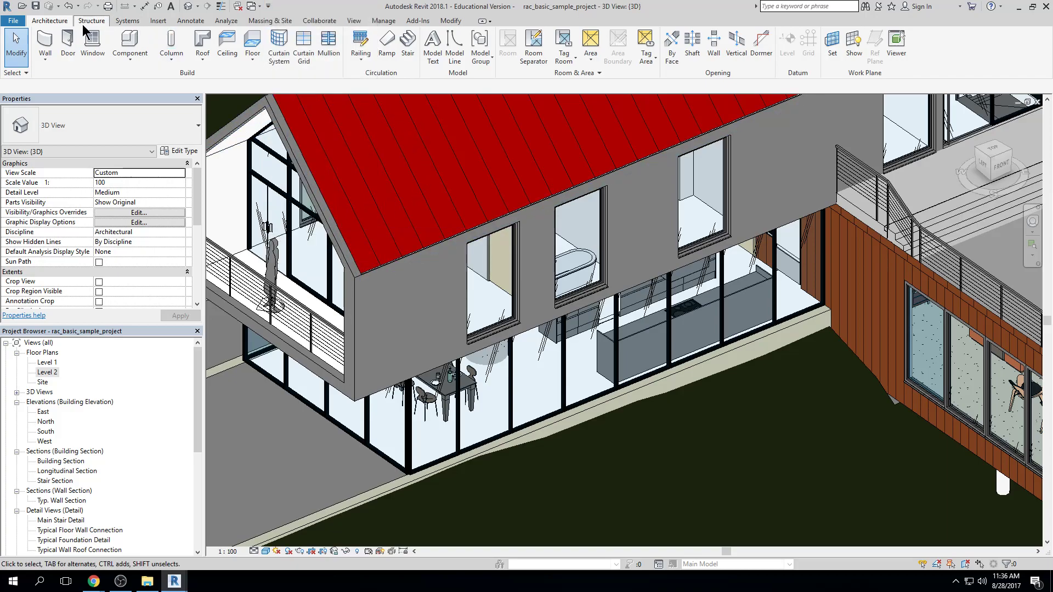
Show the annotation tools and frame more of the house in the 3D view
{"action": "left_click", "coordinate": [182, 22]}
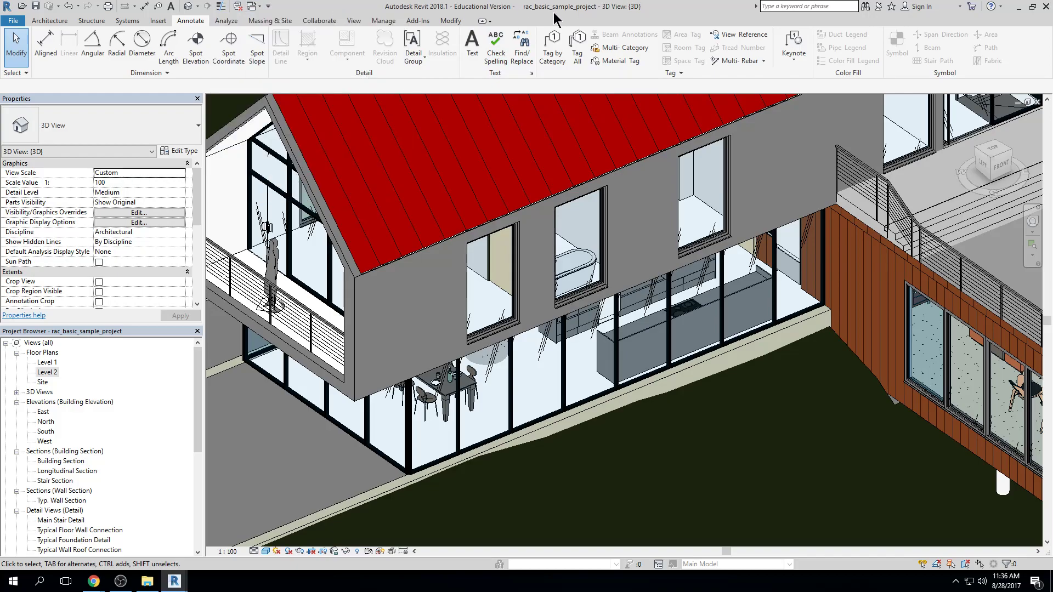
{"action": "middle_click_drag", "start_coordinate": [504, 277], "coordinate": [536, 313]}
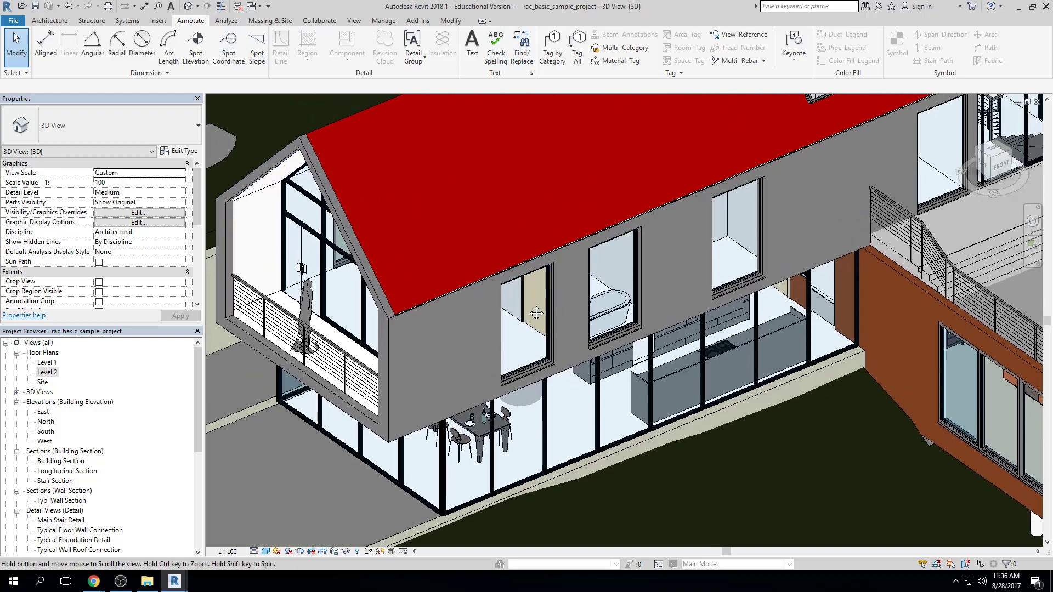
{"action": "scroll", "coordinate": [537, 313], "scroll_direction": "down", "scroll_amount": 2}
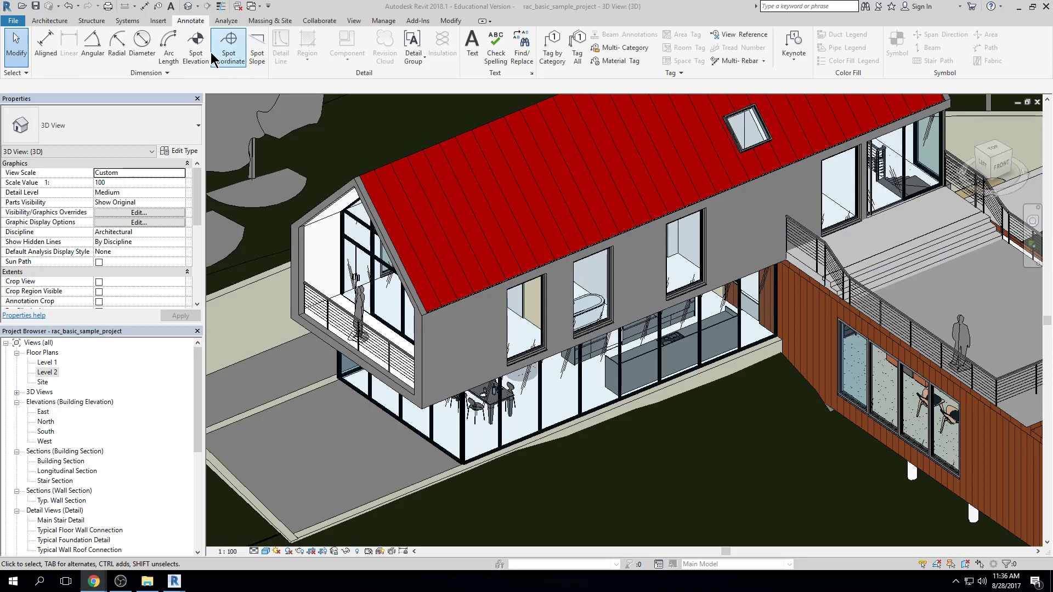
Restore the program window from its maximized state
{"action": "left_click", "coordinate": [7, 10]}
{"action": "left_click", "coordinate": [378, 6]}
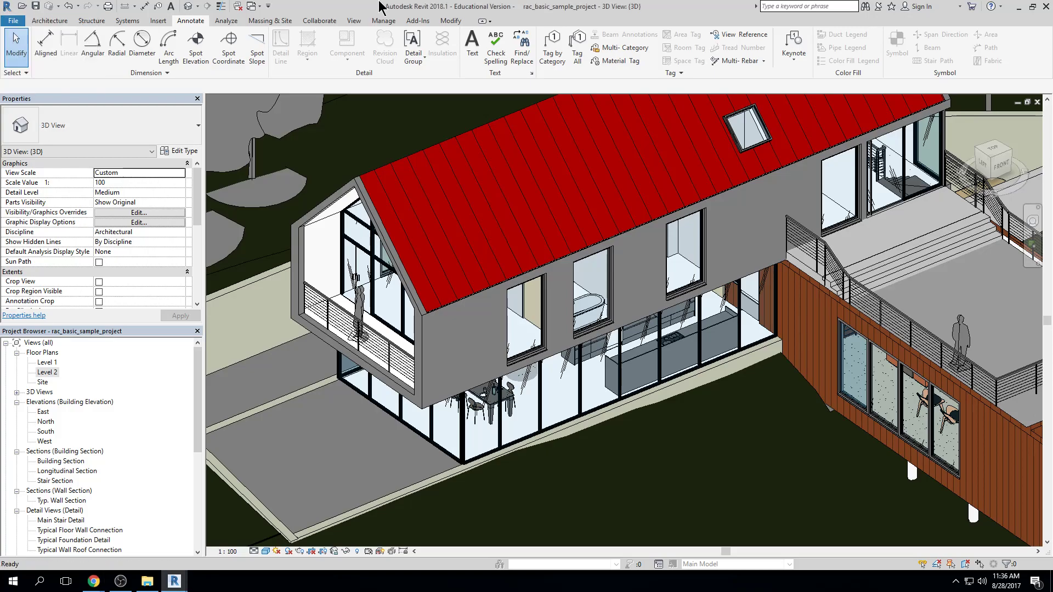
{"action": "left_click", "coordinate": [10, 11]}
{"action": "left_click", "coordinate": [467, 5]}
{"action": "double_click", "coordinate": [503, 10]}
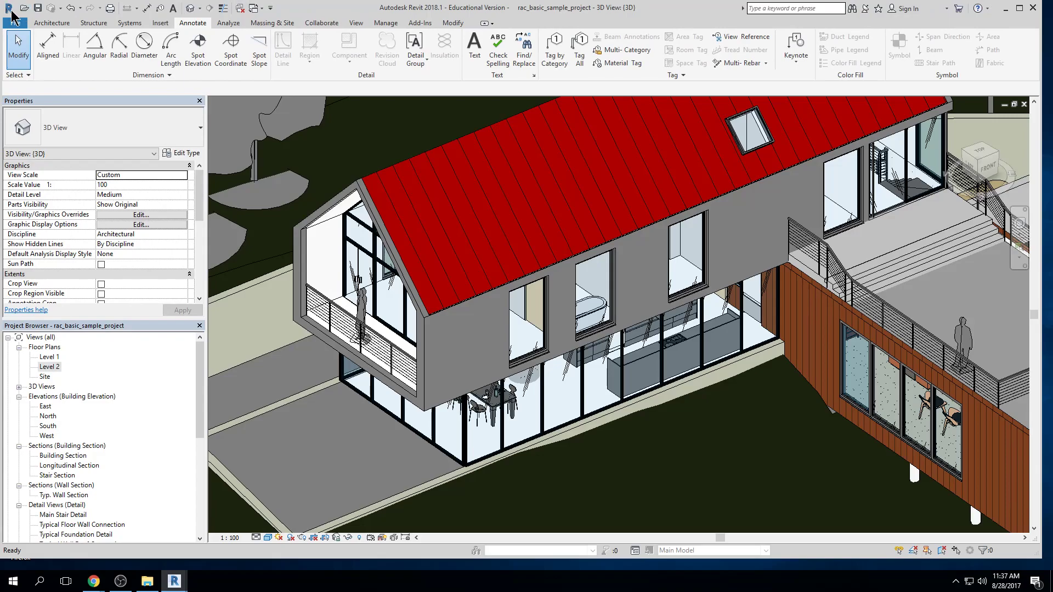
{"action": "left_click", "coordinate": [11, 10]}
{"action": "left_click", "coordinate": [11, 10]}
Review the file commands for creating, opening, saving, exporting and printing a project, including the new file types and export formats
{"action": "left_click", "coordinate": [11, 10]}
{"action": "left_click", "coordinate": [10, 7]}
{"action": "left_click", "coordinate": [9, 7]}
{"action": "left_click", "coordinate": [9, 7]}
{"action": "left_click", "coordinate": [15, 23]}
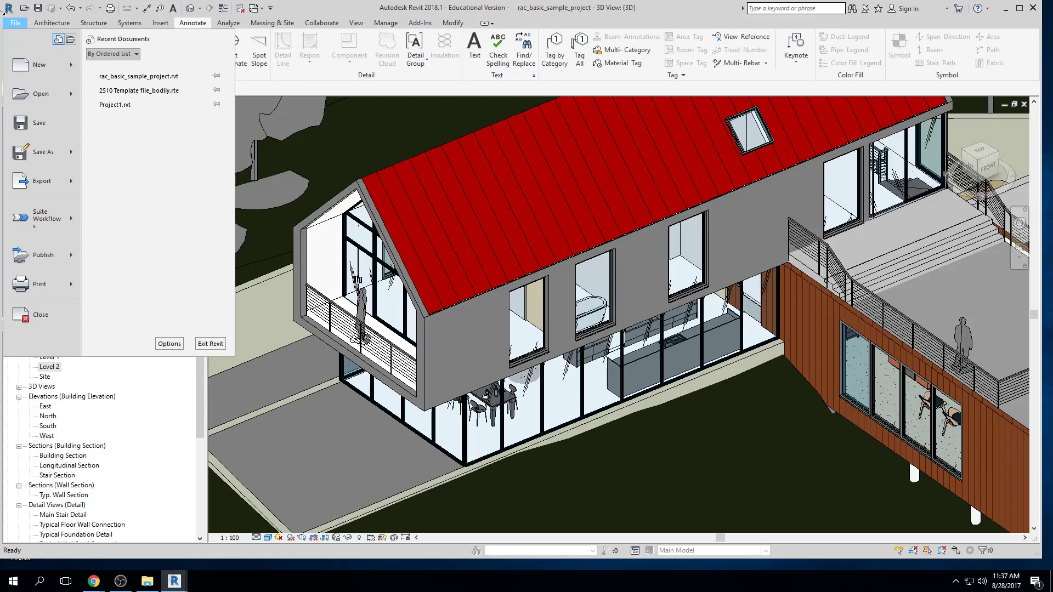
{"action": "left_click", "coordinate": [14, 24]}
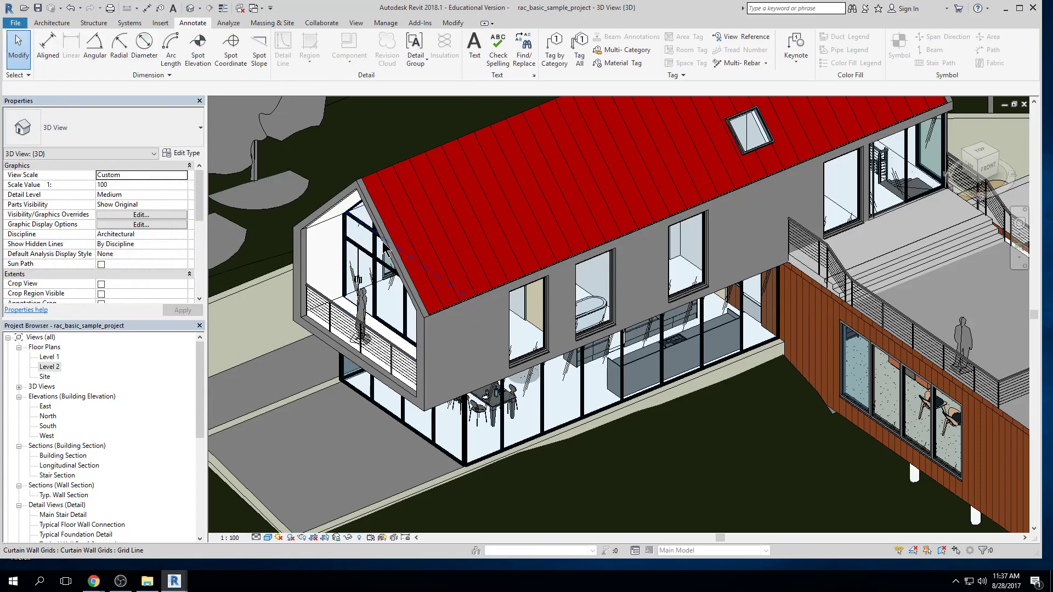
{"action": "left_click", "coordinate": [14, 24]}
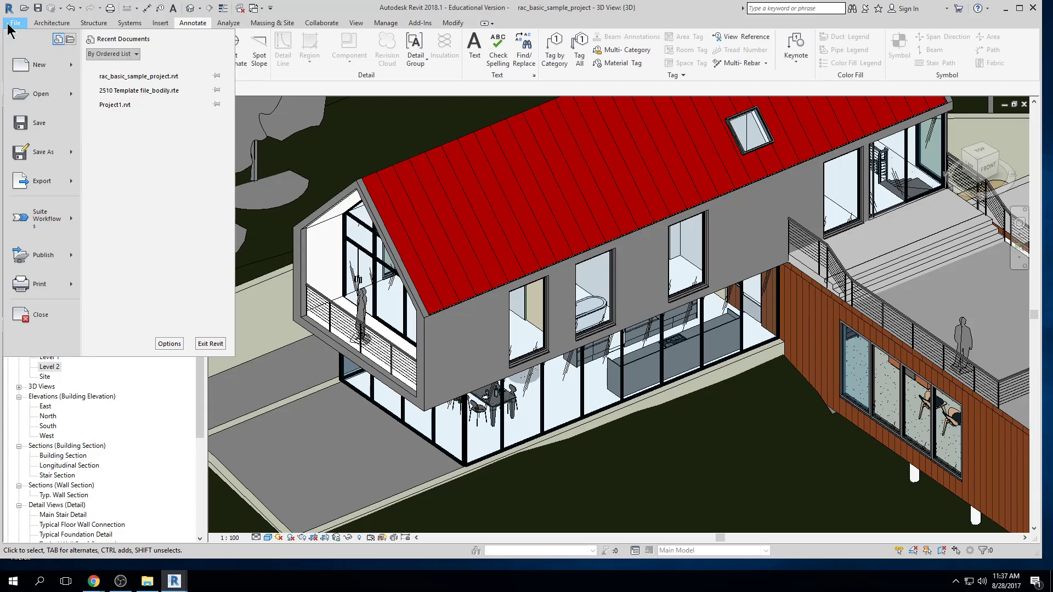
{"action": "mouse_move", "coordinate": [53, 148]}
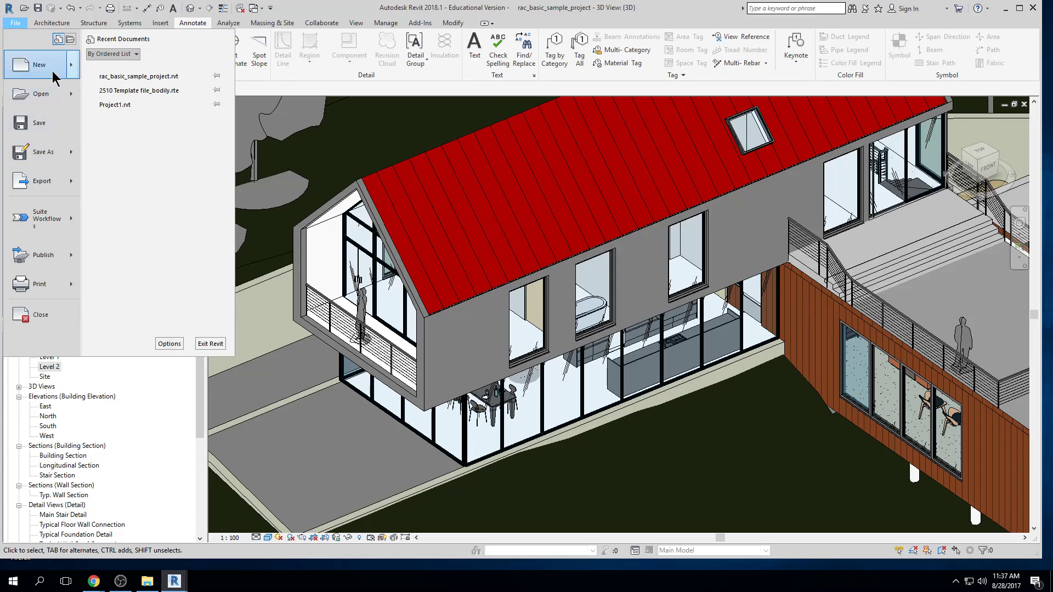
{"action": "mouse_move", "coordinate": [56, 76]}
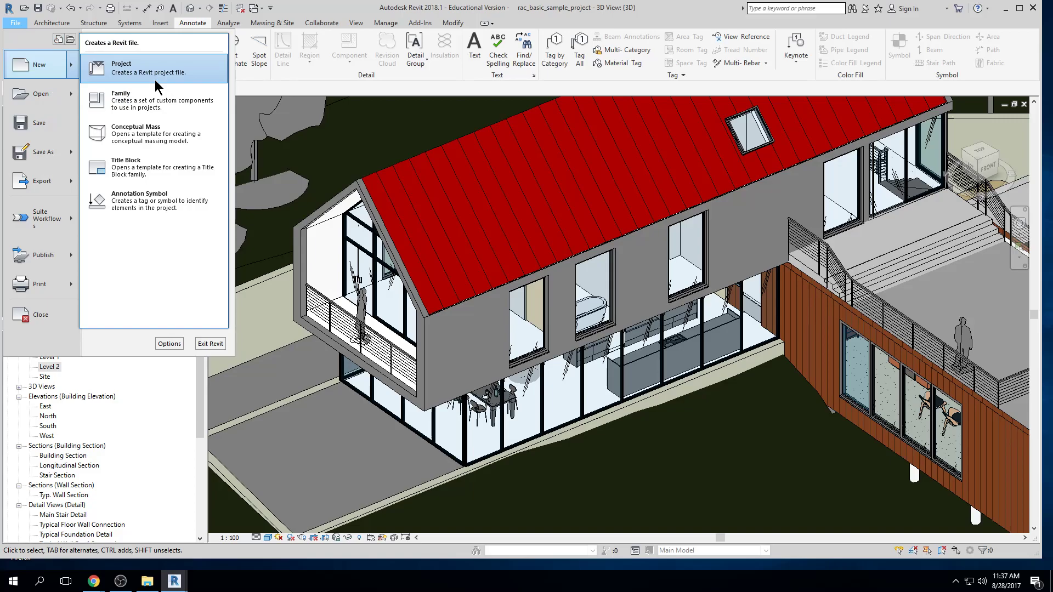
{"action": "mouse_move", "coordinate": [58, 94]}
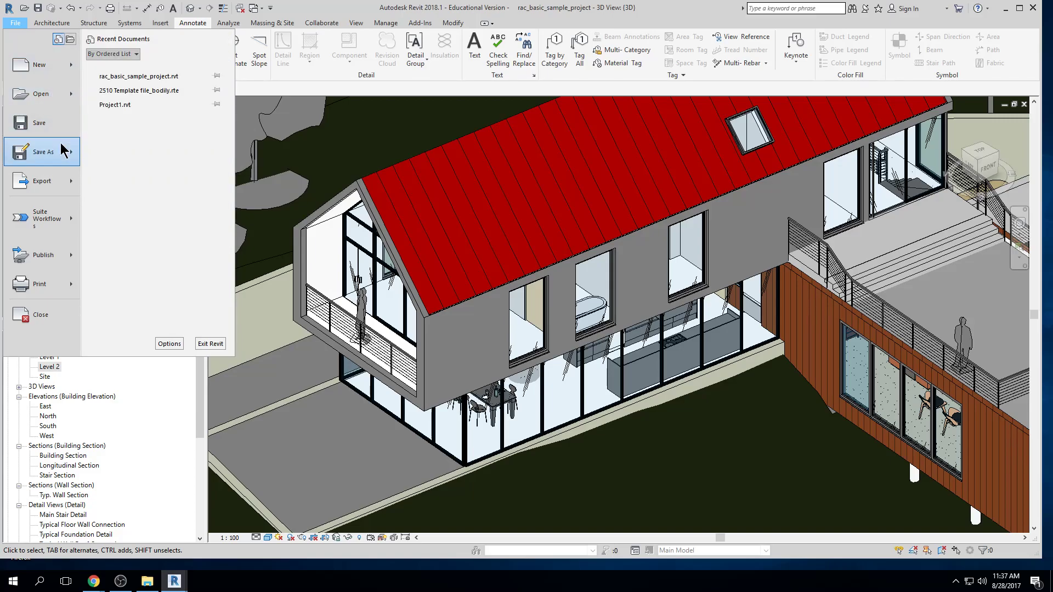
{"action": "mouse_move", "coordinate": [63, 189]}
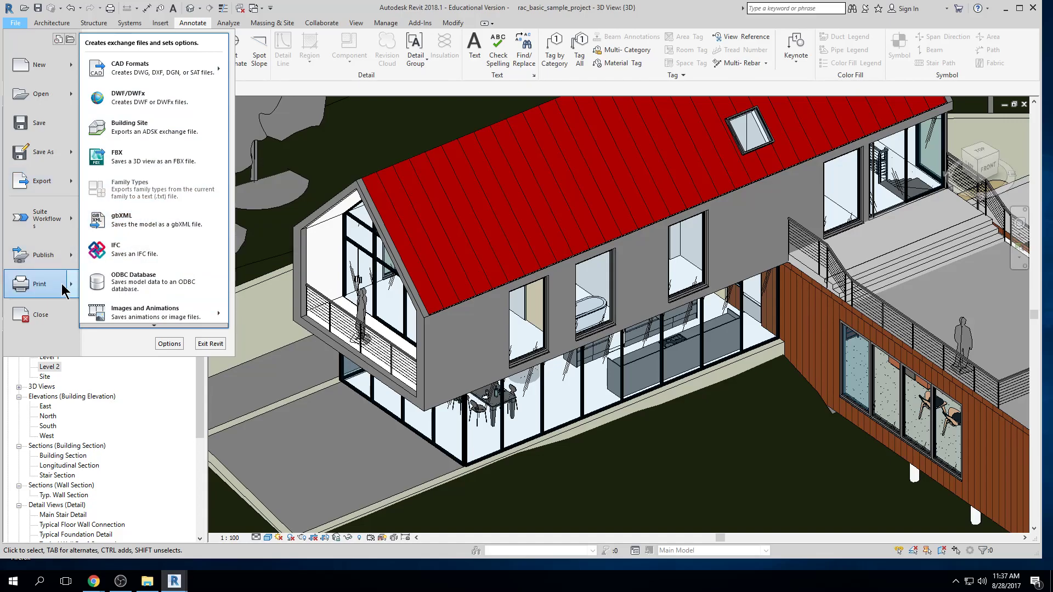
Review the General program options and close them without changes
{"action": "left_click", "coordinate": [173, 344]}
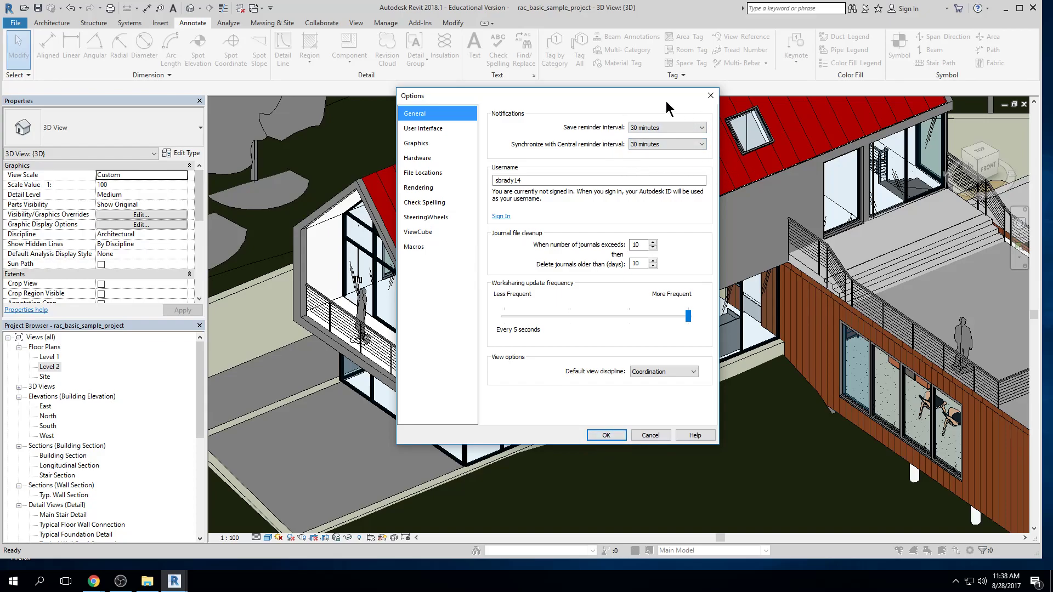
{"action": "left_click", "coordinate": [606, 435]}
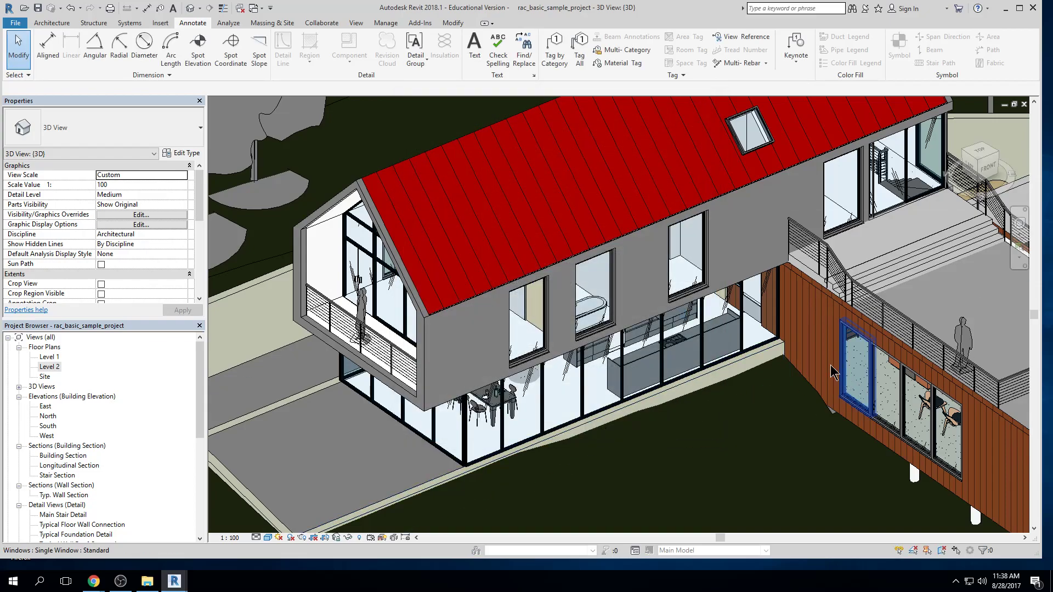
Try to open the recently used 2510 template file, and dismiss the resulting message
{"action": "left_click", "coordinate": [18, 26]}
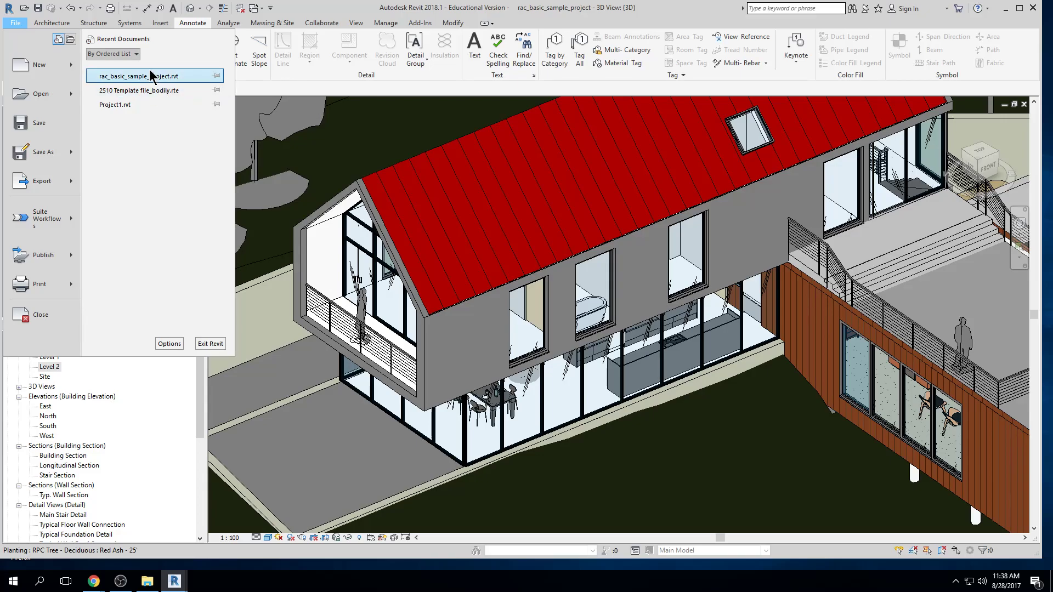
{"action": "left_click", "coordinate": [150, 90]}
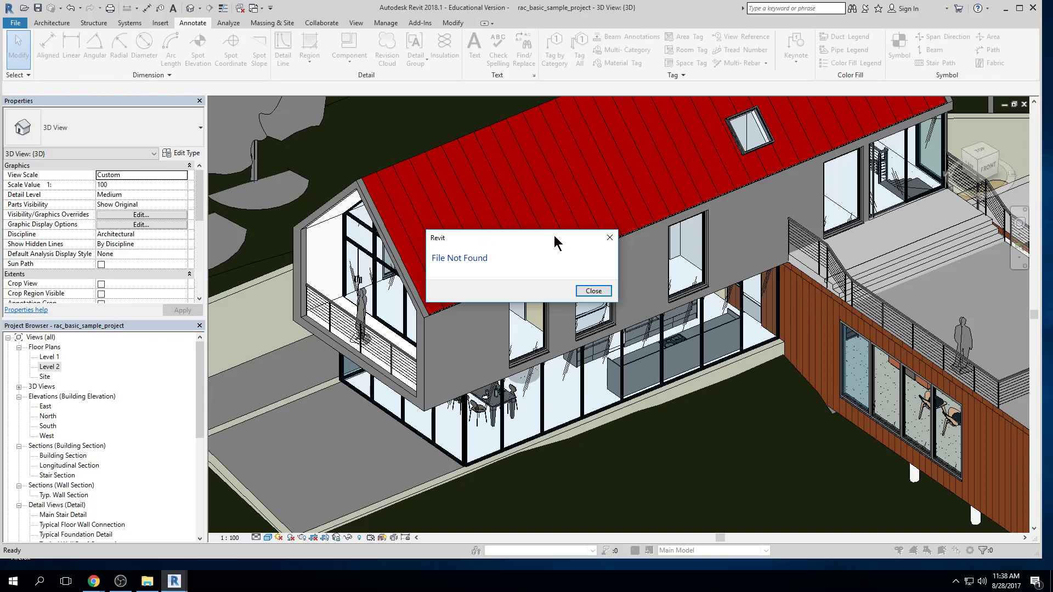
{"action": "left_click", "coordinate": [596, 291]}
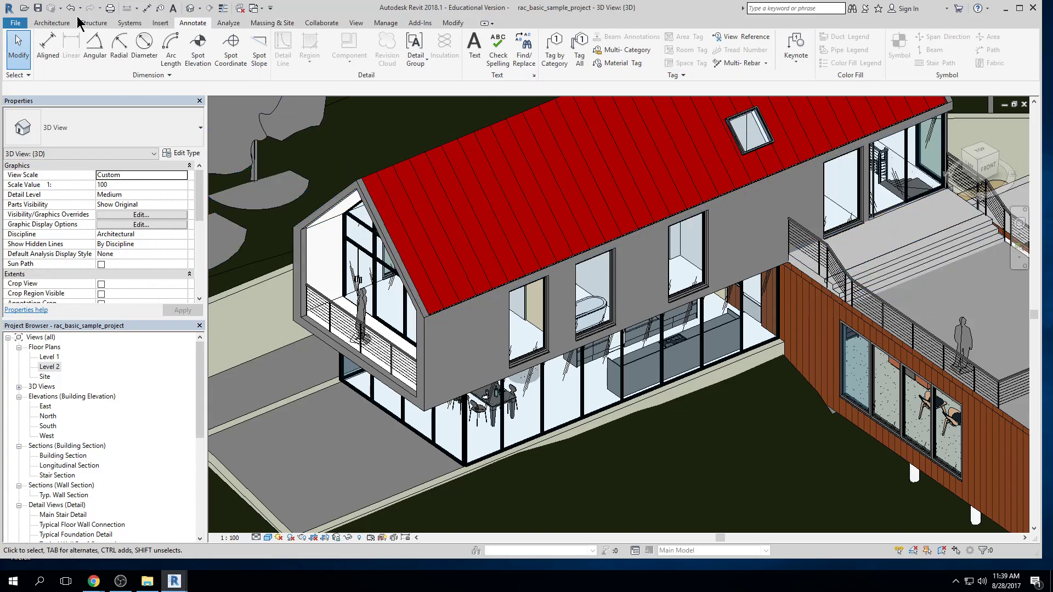
{"action": "left_click", "coordinate": [15, 25]}
{"action": "key", "text": "Escape"}
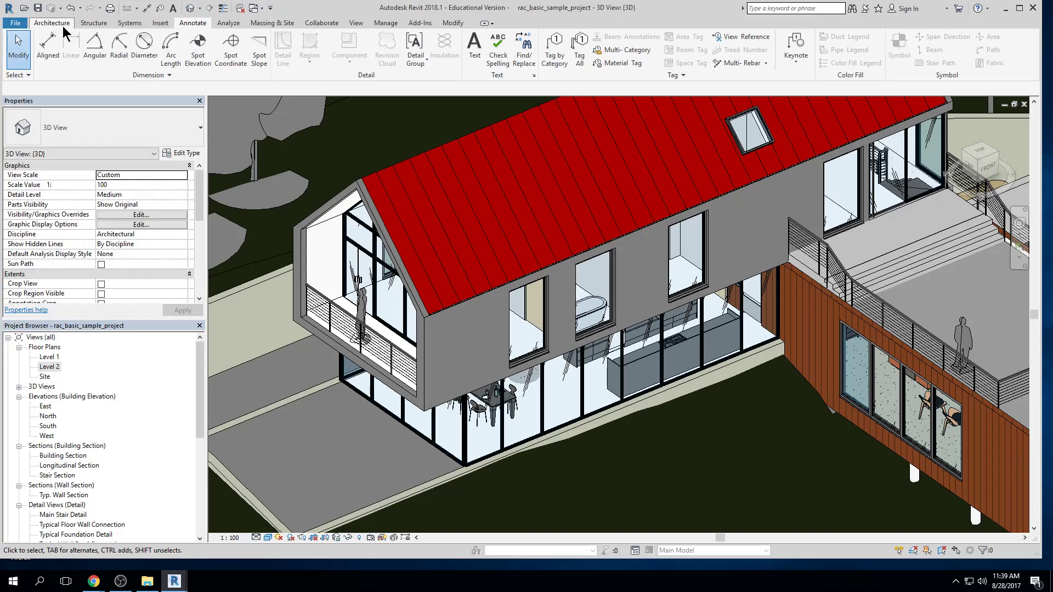
Survey the ribbon's tool categories in order, from Structure and Systems through Annotate, Analyze, Massing & Site, Collaborate, View and Manage to Modify
{"action": "left_click", "coordinate": [95, 24]}
{"action": "left_click", "coordinate": [131, 24]}
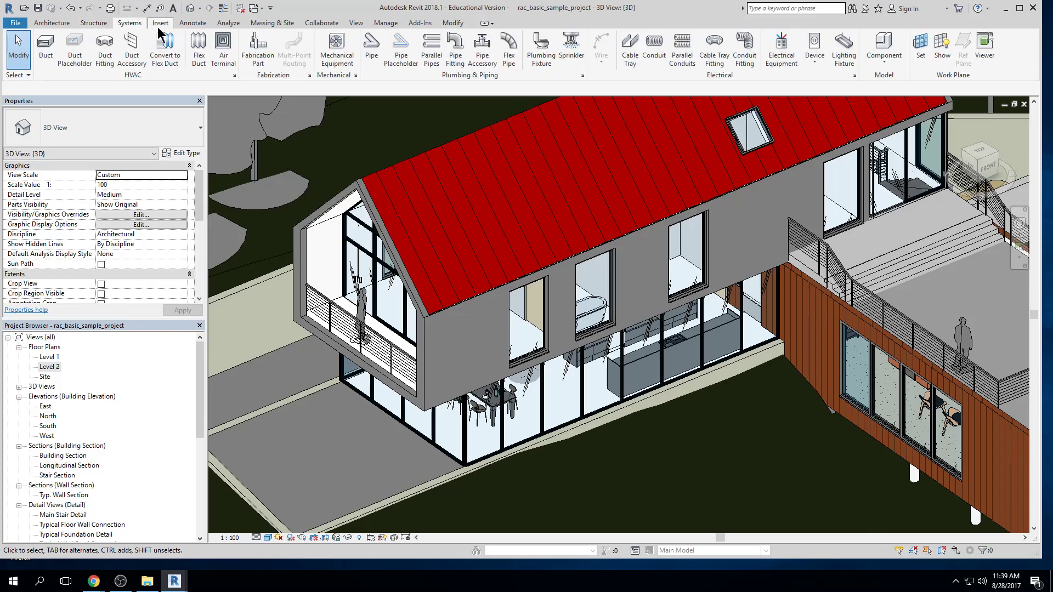
{"action": "left_click", "coordinate": [193, 23]}
{"action": "left_click", "coordinate": [229, 23]}
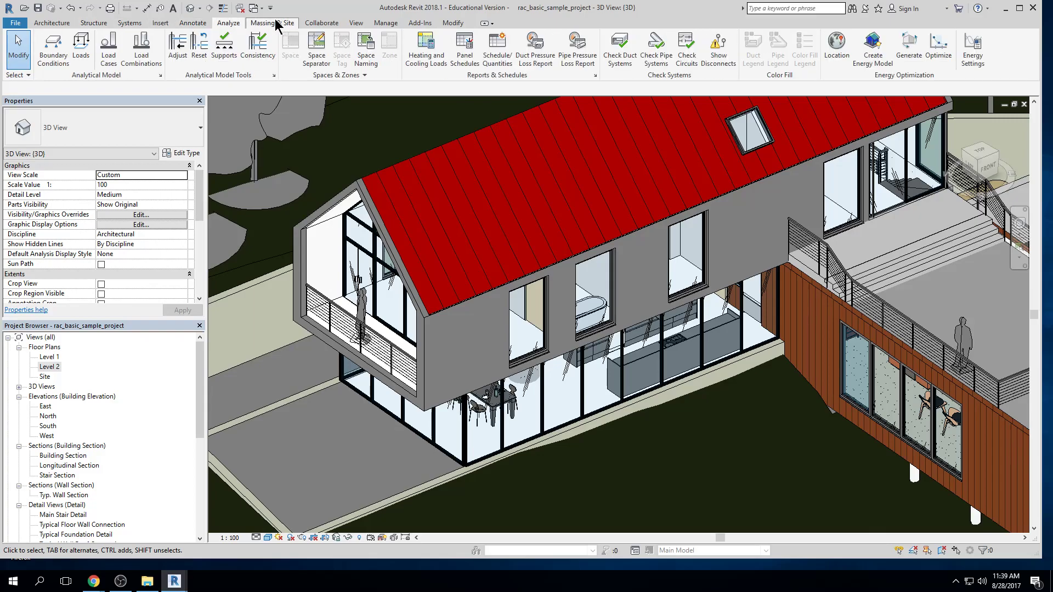
{"action": "left_click", "coordinate": [273, 24]}
{"action": "left_click", "coordinate": [322, 24]}
{"action": "left_click", "coordinate": [356, 23]}
{"action": "left_click", "coordinate": [385, 24]}
{"action": "left_click", "coordinate": [427, 24]}
{"action": "left_click", "coordinate": [453, 23]}
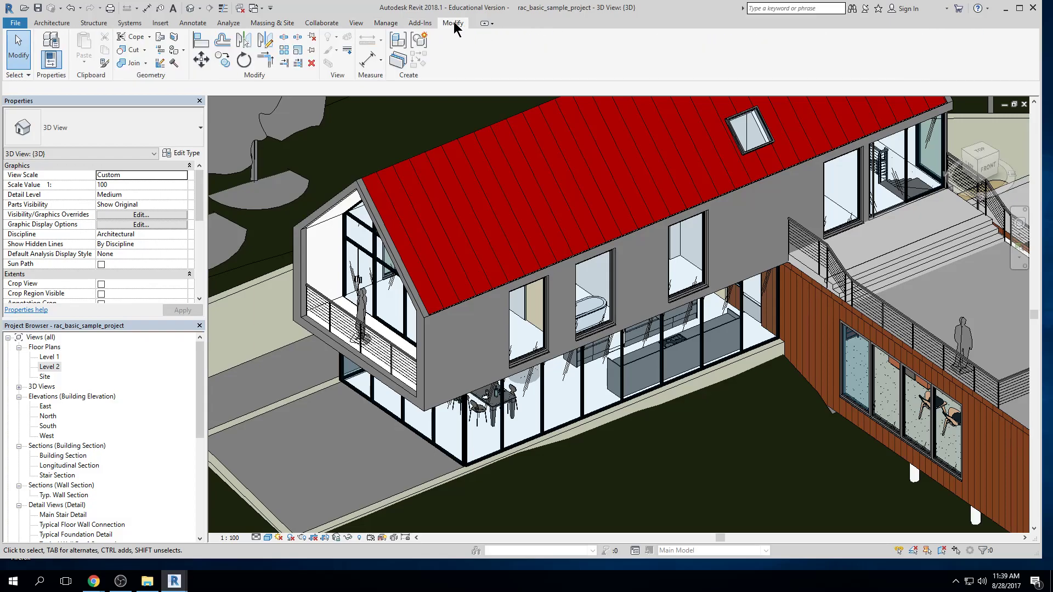
Compare the building tools offered for the Structure, Systems and Architecture disciplines
{"action": "left_click", "coordinate": [103, 25]}
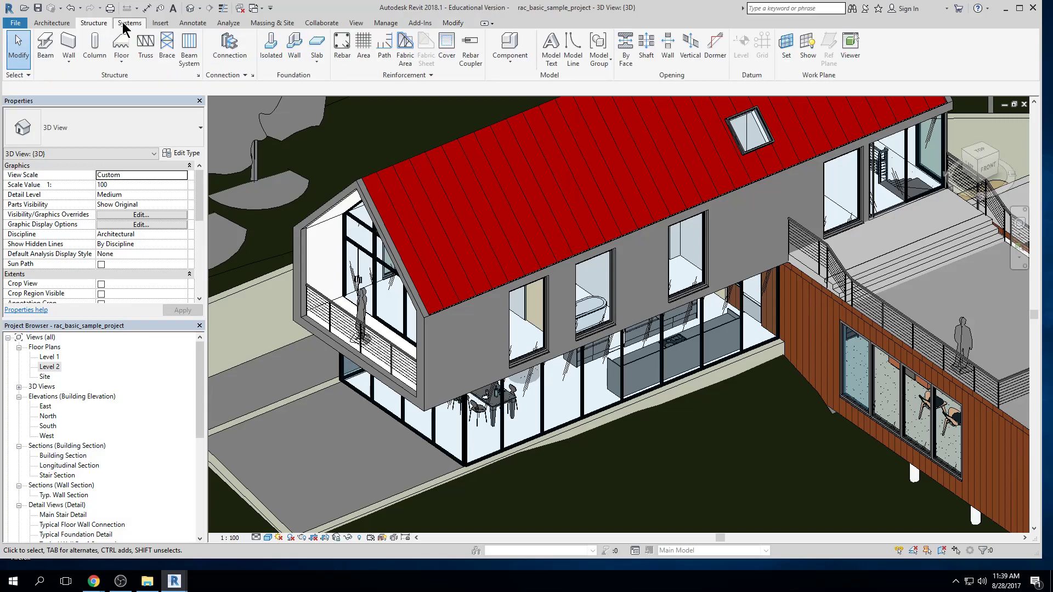
{"action": "left_click", "coordinate": [126, 25]}
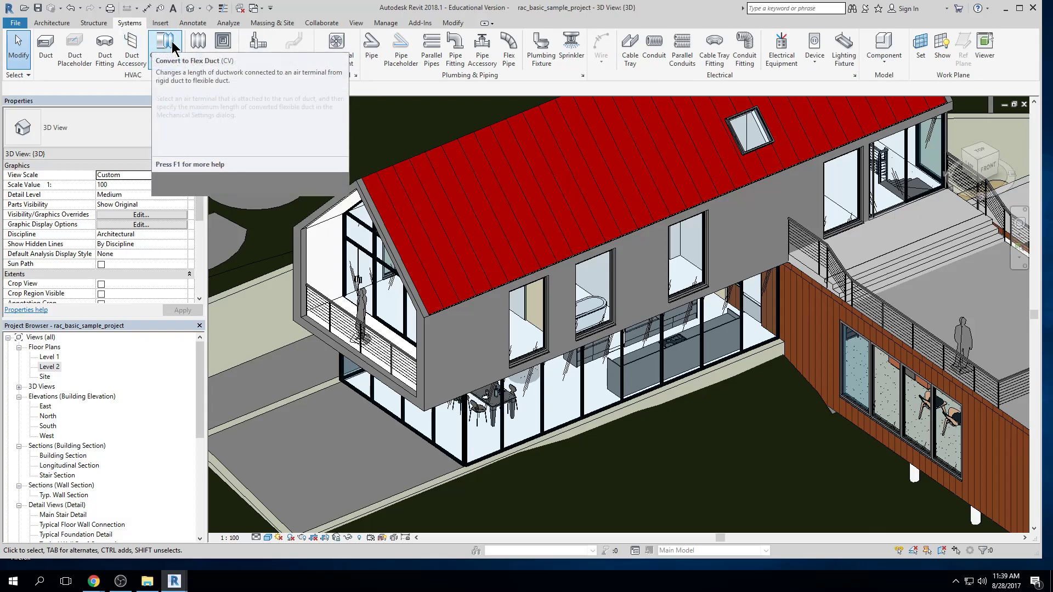
{"action": "left_click", "coordinate": [54, 23]}
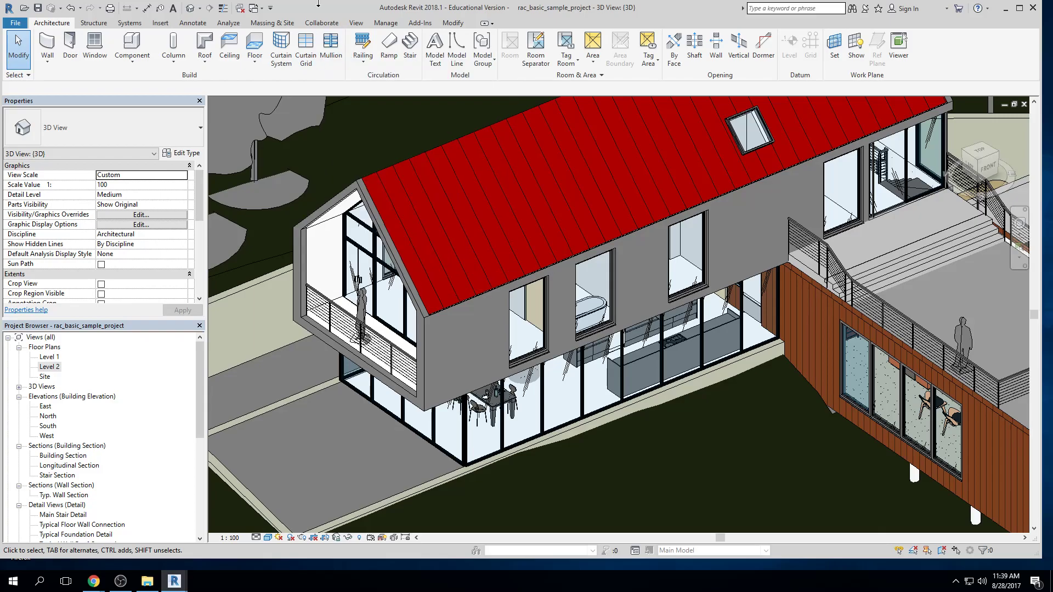
Try starting the architectural Wall command and leave it without placing a wall
{"action": "left_click", "coordinate": [47, 45]}
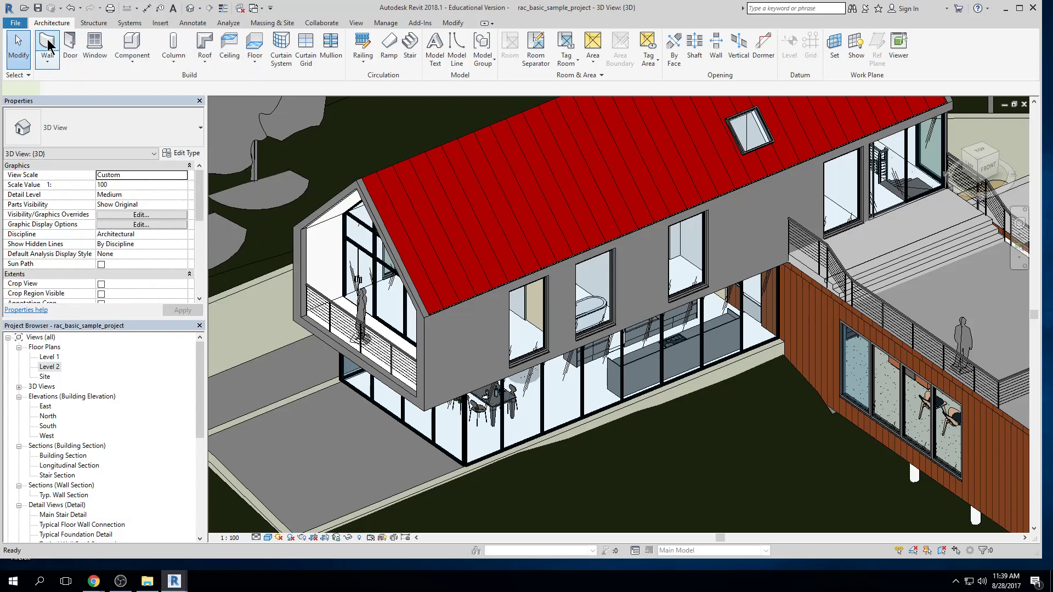
{"action": "key", "text": "Escape"}
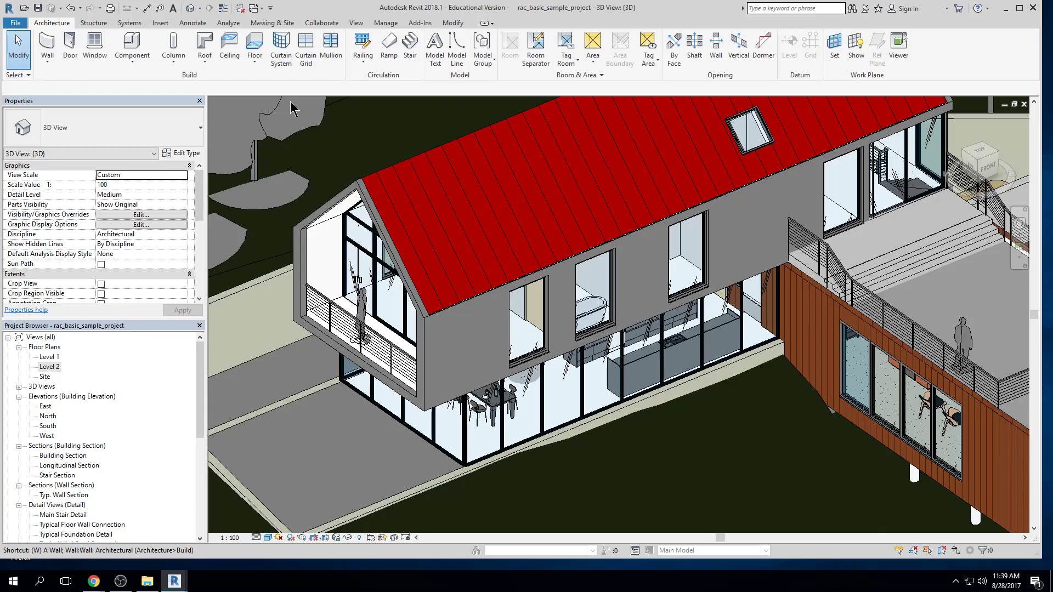
{"action": "key", "text": "w"}
{"action": "key", "text": "a"}
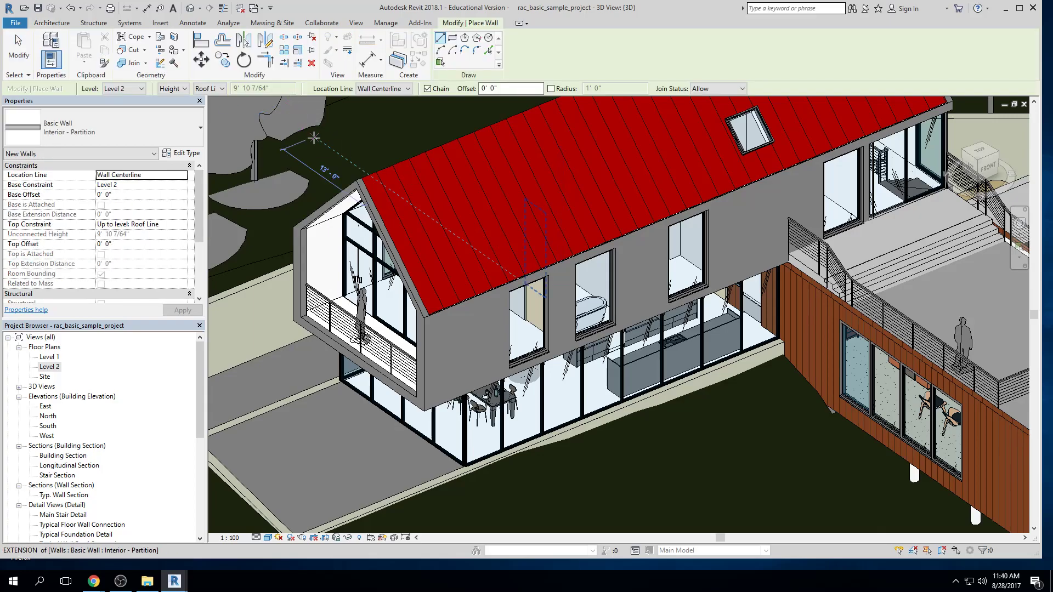
{"action": "key", "text": "Escape"}
{"action": "key", "text": "Escape"}
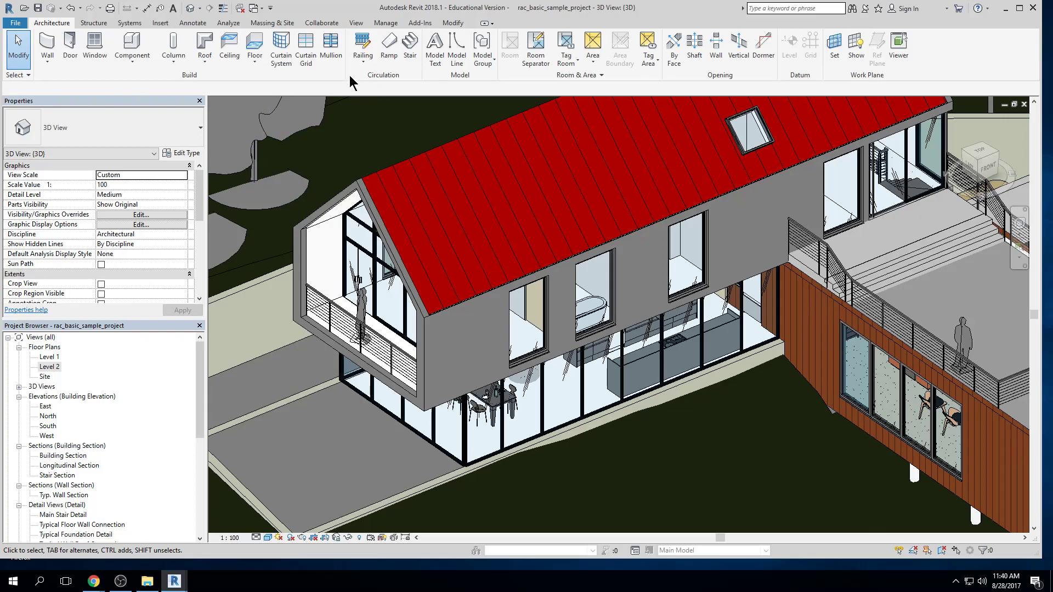
Examine the room and area tools, plus those for inserting, annotating, massing and site, collaboration, views, project management, add-ins and modifying
{"action": "left_click", "coordinate": [602, 75]}
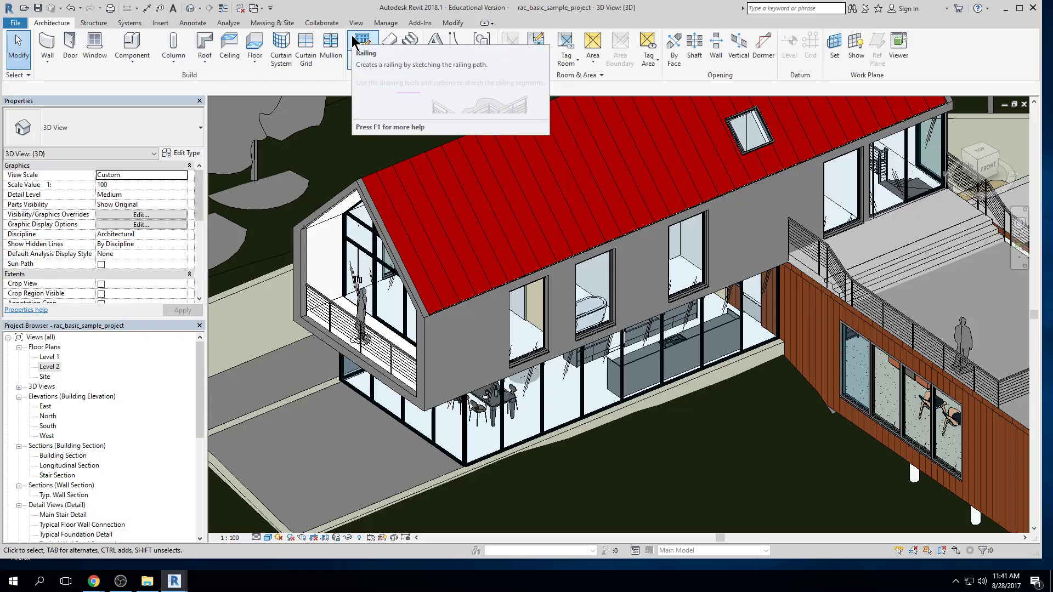
{"action": "left_click", "coordinate": [161, 24]}
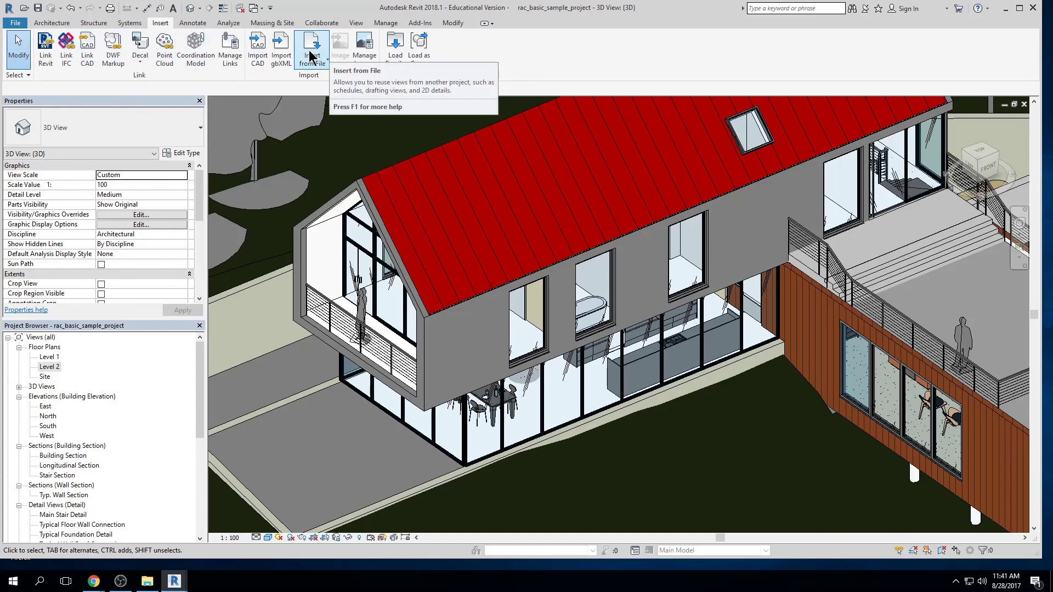
{"action": "left_click", "coordinate": [189, 23]}
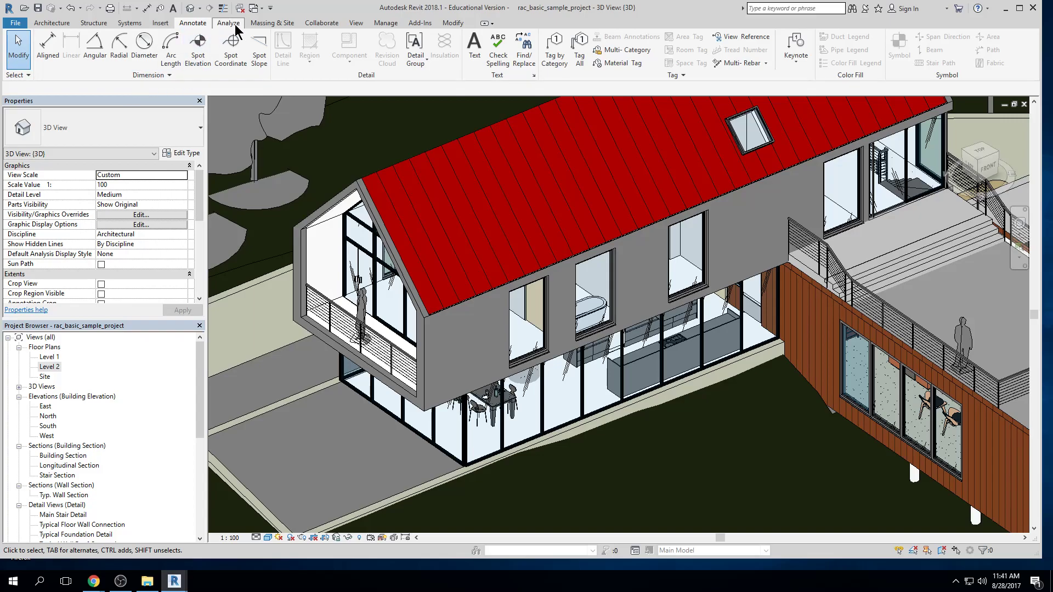
{"action": "left_click", "coordinate": [278, 25]}
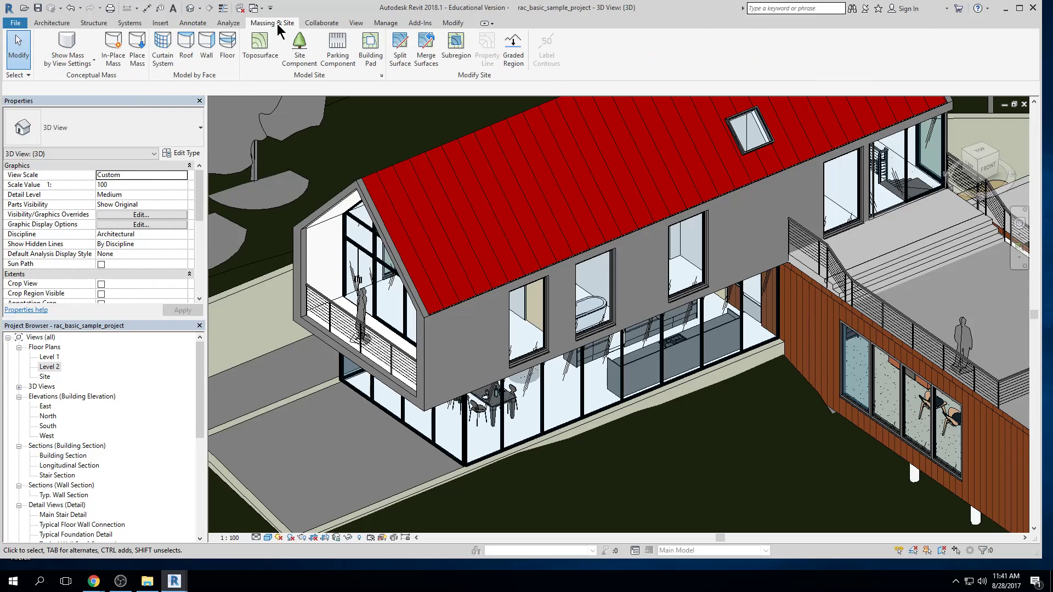
{"action": "left_click", "coordinate": [329, 23]}
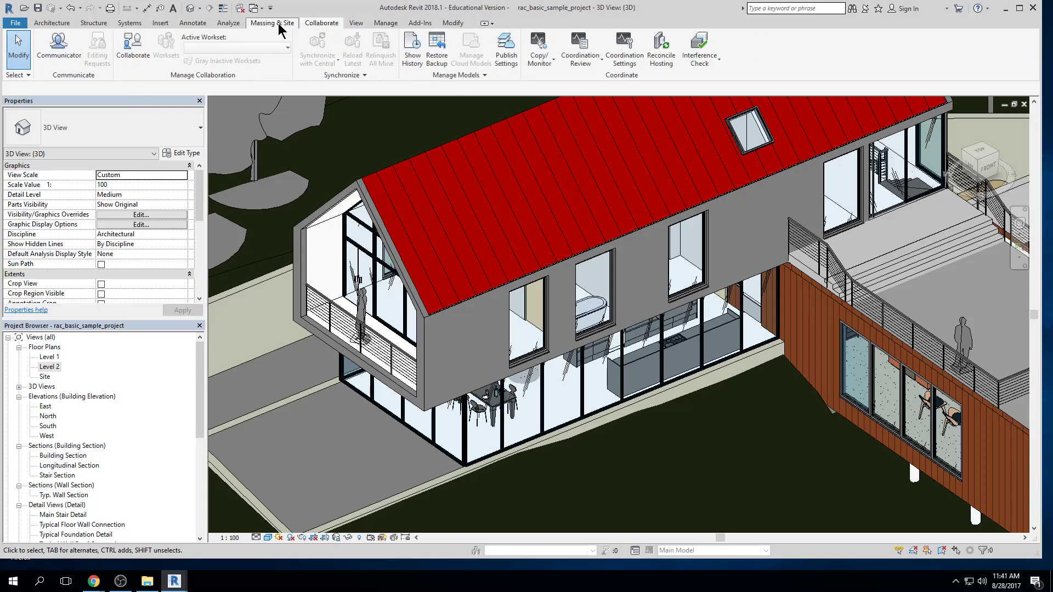
{"action": "left_click", "coordinate": [359, 23]}
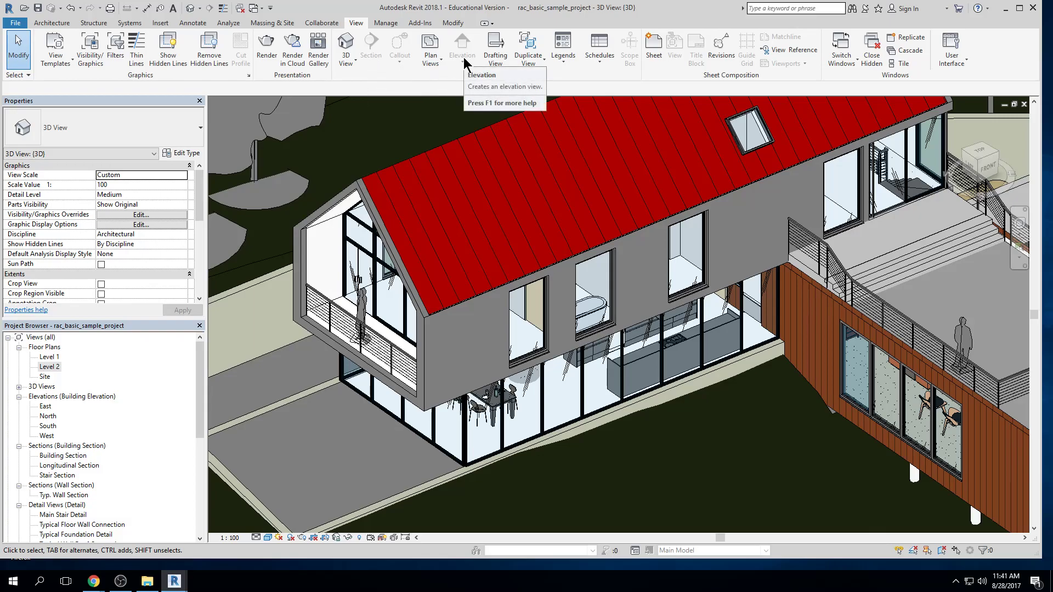
{"action": "left_click", "coordinate": [384, 25]}
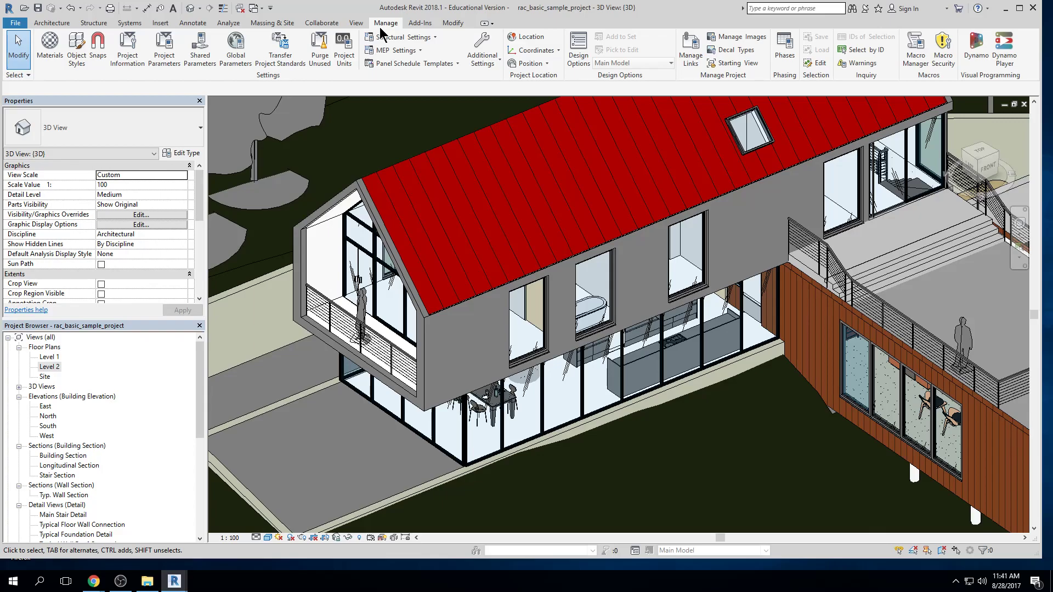
{"action": "left_click", "coordinate": [418, 23]}
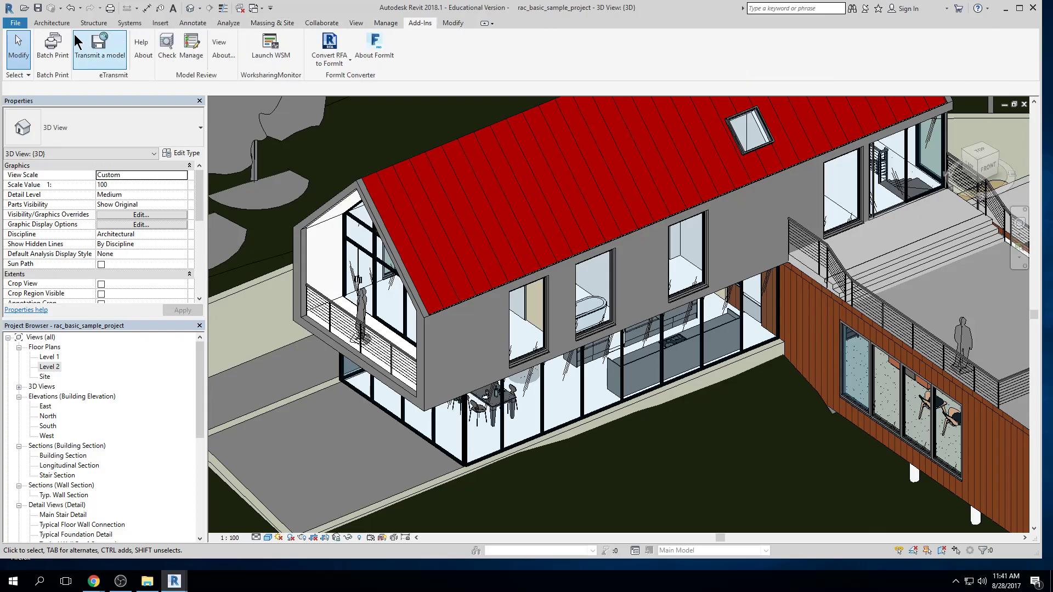
{"action": "left_click", "coordinate": [455, 24]}
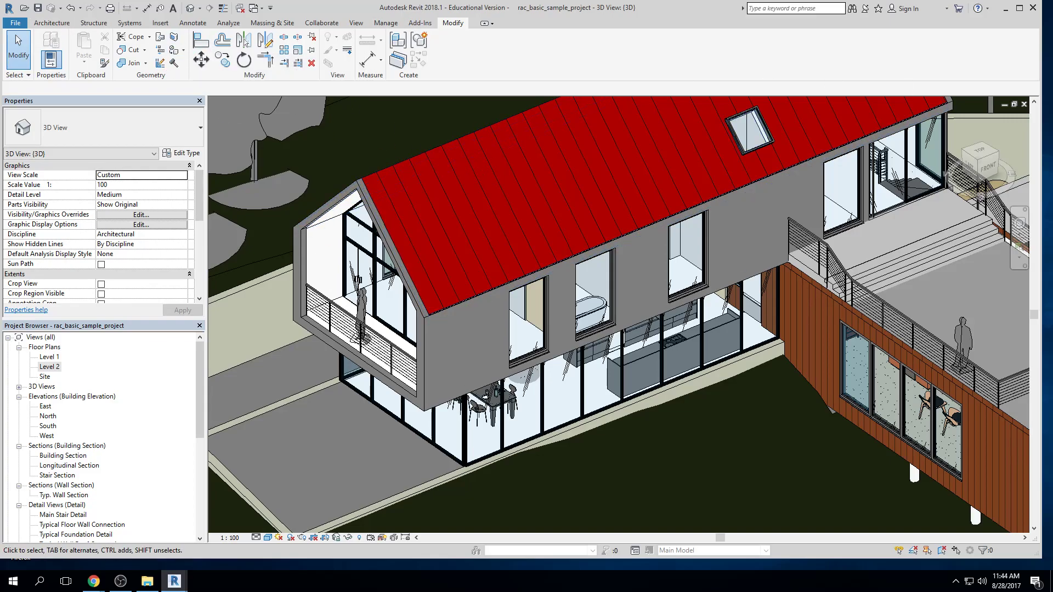
Cycle the ribbon through panel buttons, panel titles and tabs only back to full display, and review its minimize options
{"action": "key", "text": "alt+Tab"}
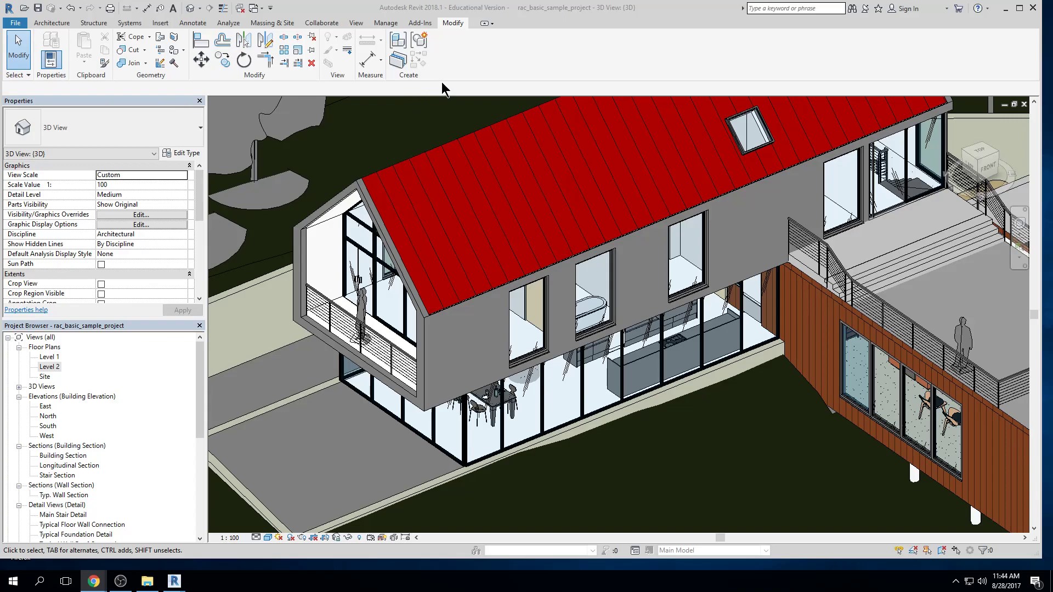
{"action": "left_click", "coordinate": [485, 23]}
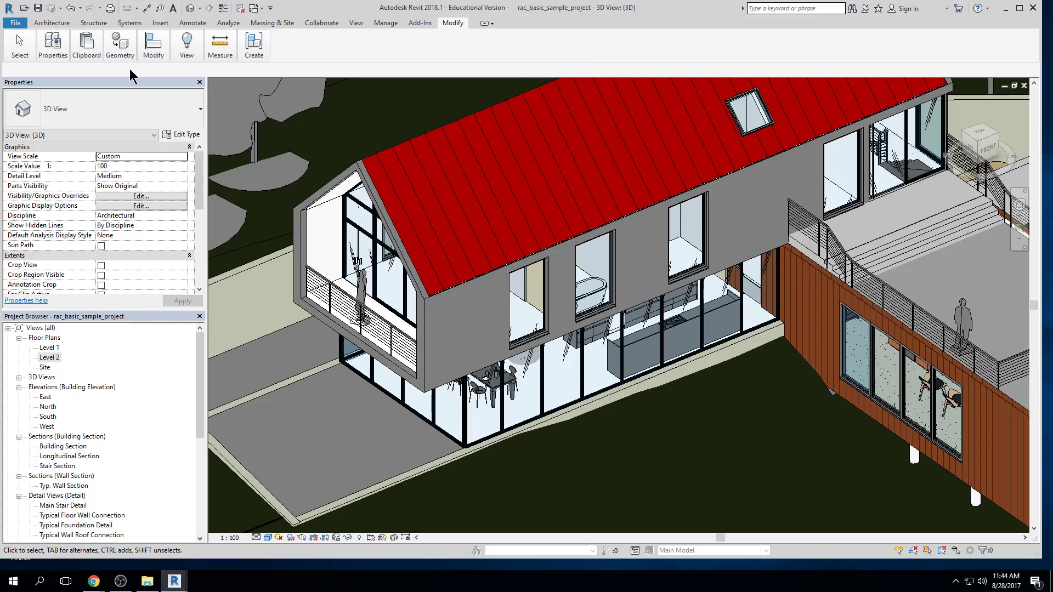
{"action": "mouse_move", "coordinate": [162, 53]}
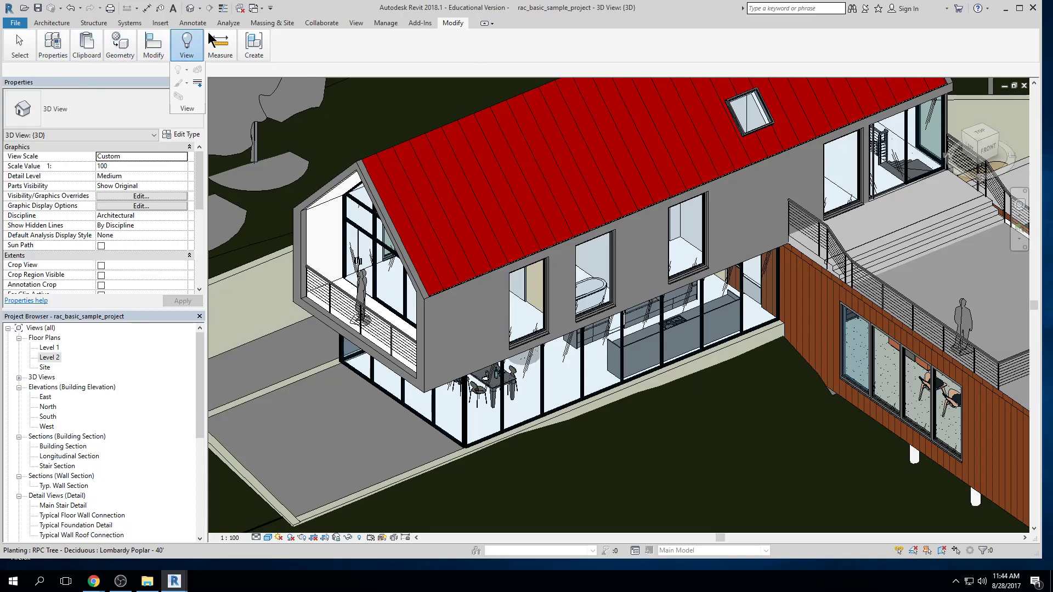
{"action": "mouse_move", "coordinate": [57, 52]}
{"action": "mouse_move", "coordinate": [196, 53]}
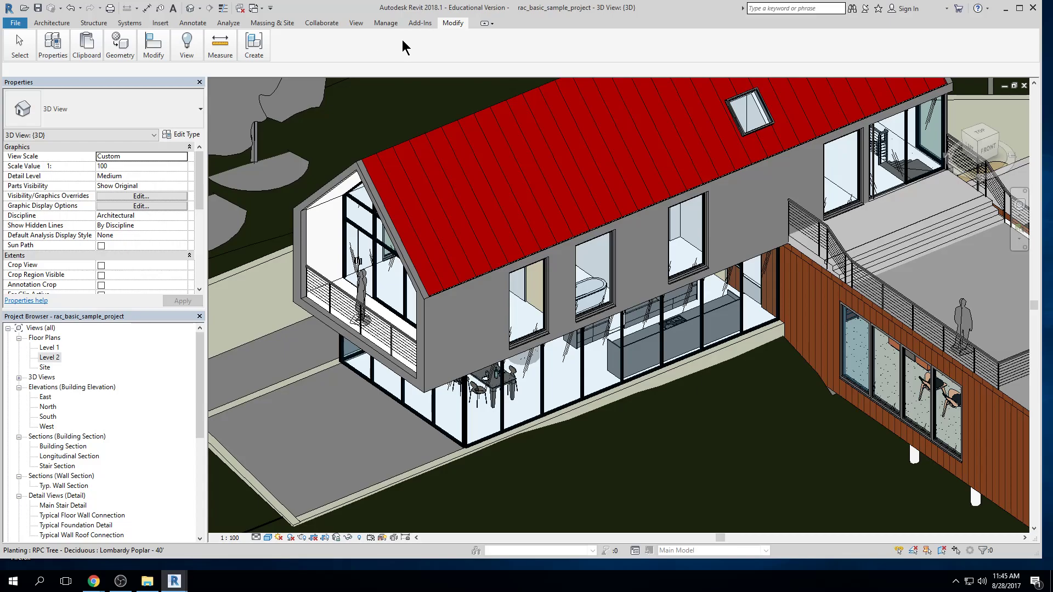
{"action": "left_click", "coordinate": [485, 24]}
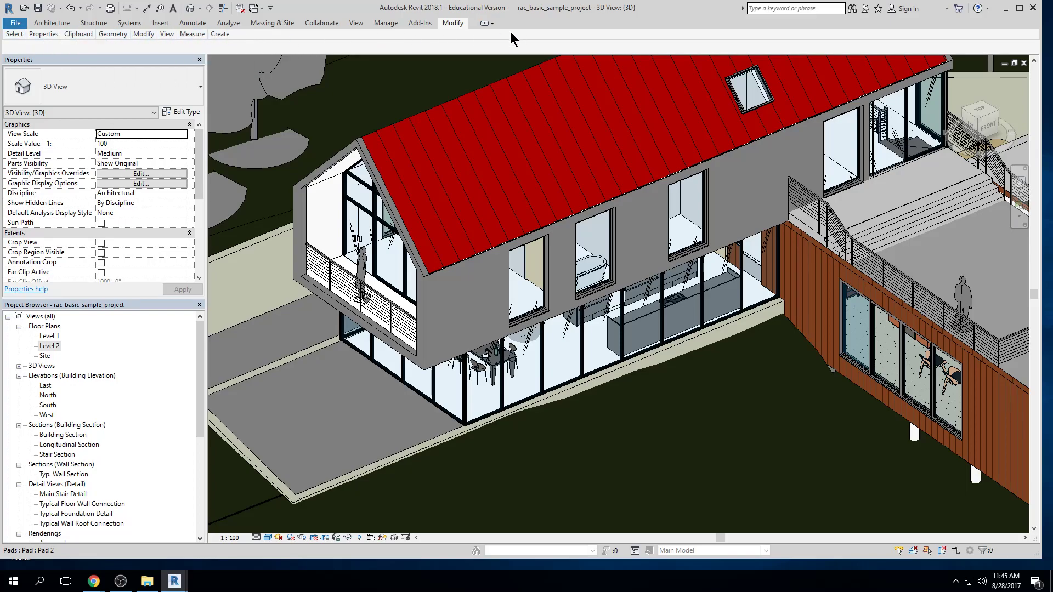
{"action": "left_click", "coordinate": [486, 24]}
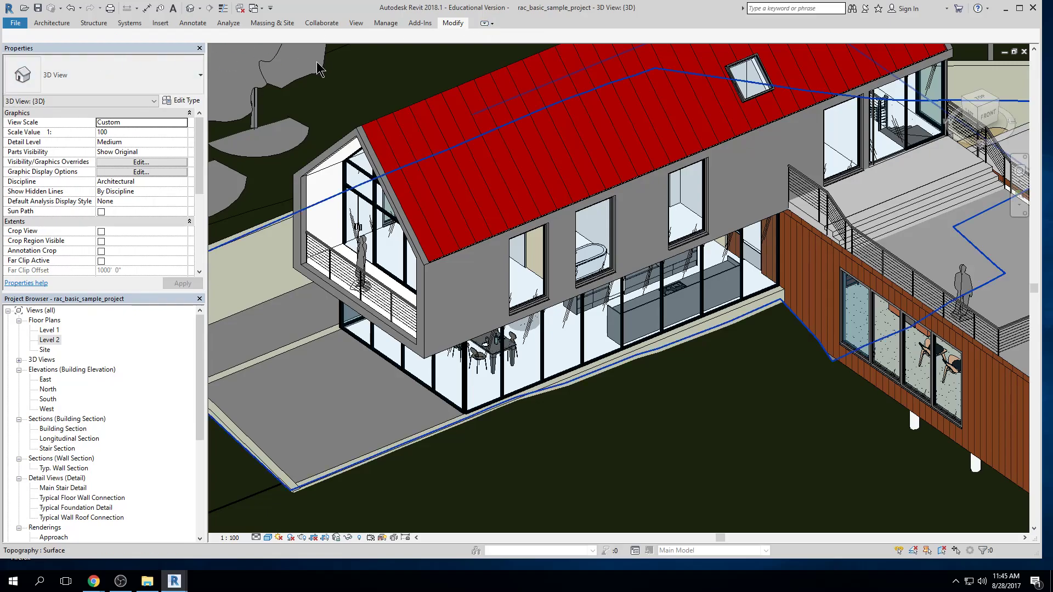
{"action": "left_click", "coordinate": [486, 24]}
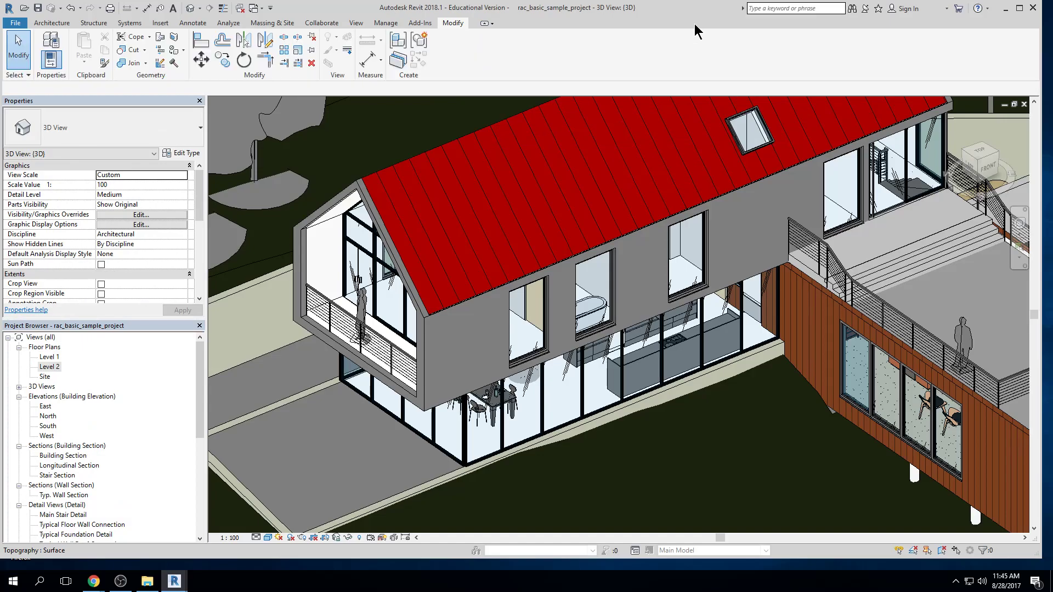
{"action": "left_click", "coordinate": [493, 24]}
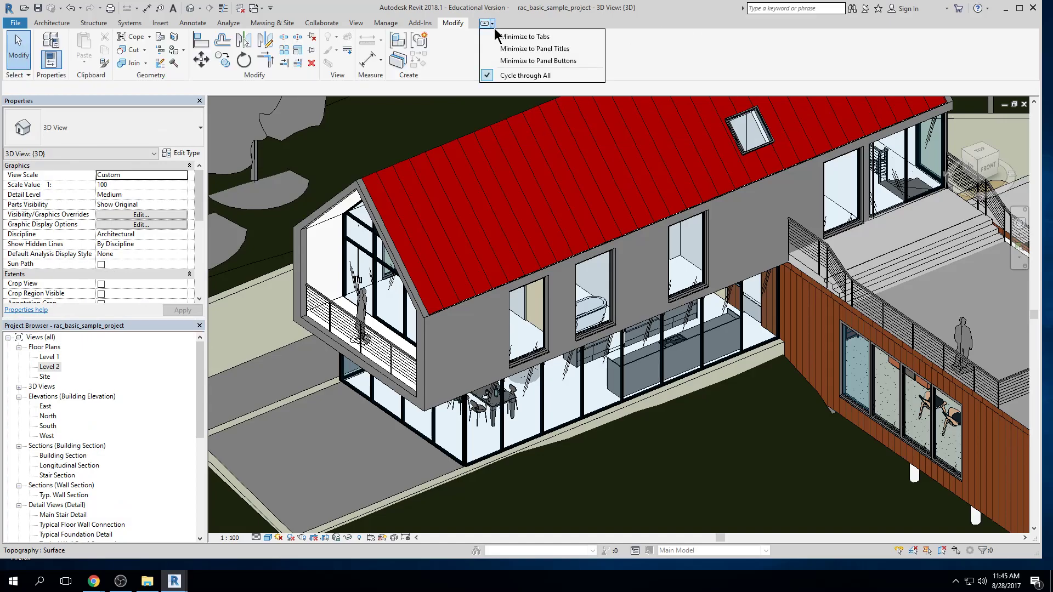
{"action": "left_click", "coordinate": [646, 72]}
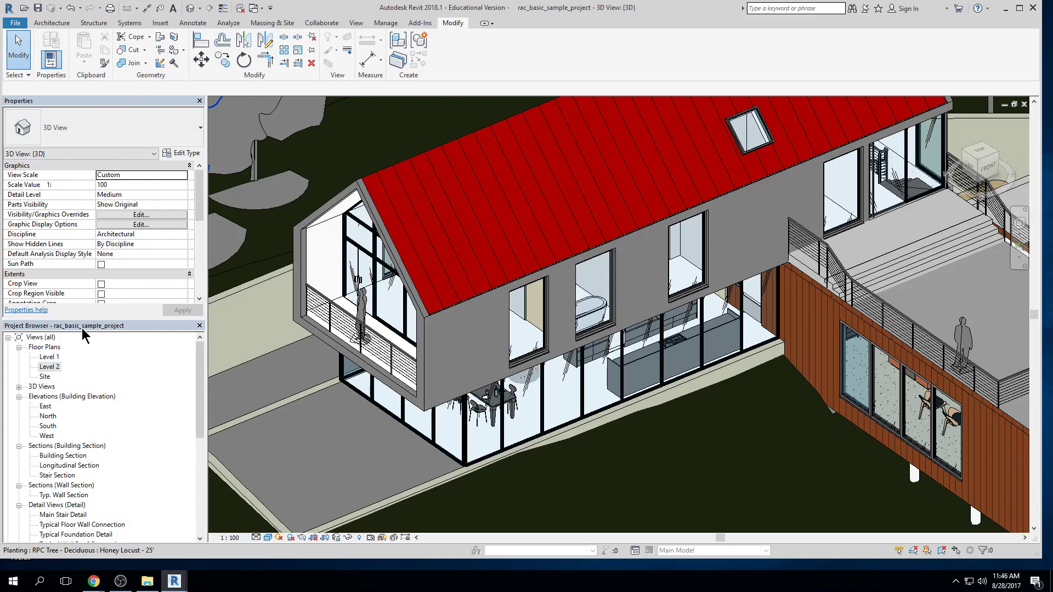
Undock the Properties palette, widen it until the parameter names fit, and place it beside the Project Browser
{"action": "left_click_drag", "start_coordinate": [65, 100], "coordinate": [302, 130]}
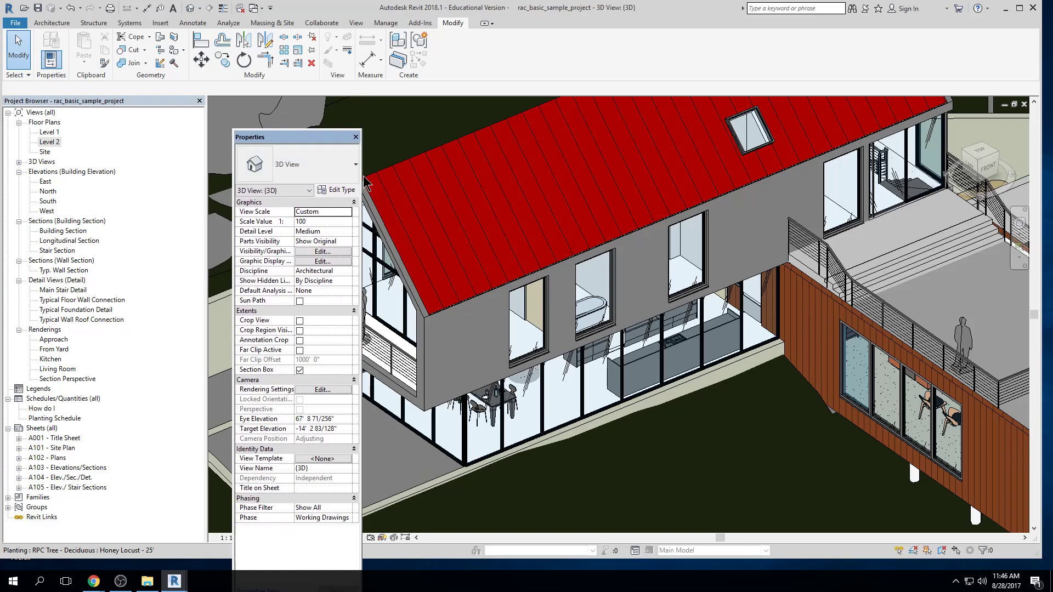
{"action": "left_click_drag", "start_coordinate": [361, 179], "coordinate": [413, 178]}
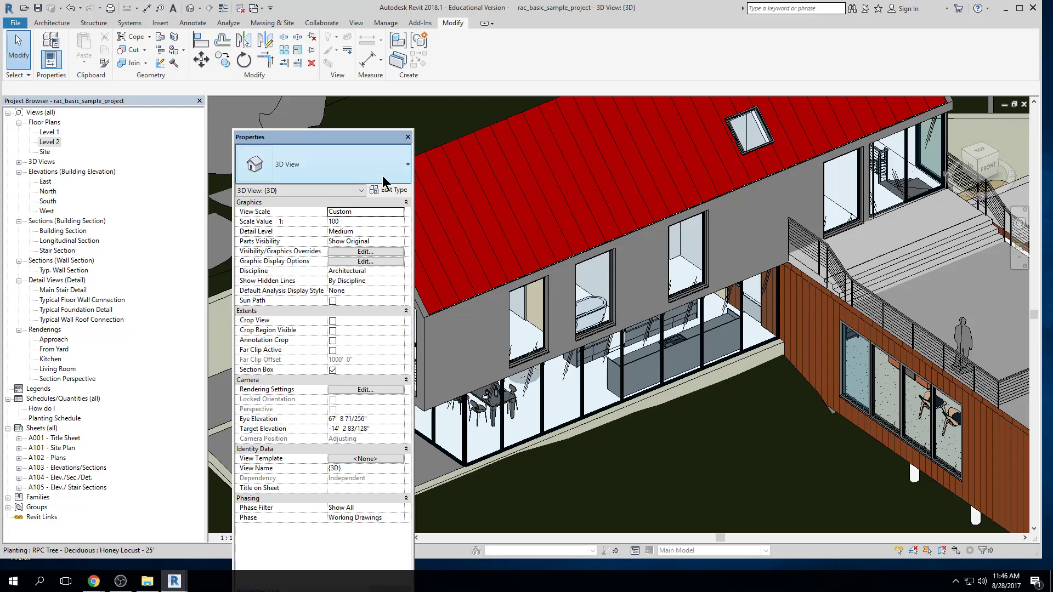
{"action": "mouse_move", "coordinate": [335, 129]}
{"action": "left_mouse_down"}
{"action": "mouse_move", "coordinate": [335, 167]}
{"action": "mouse_move", "coordinate": [335, 127]}
{"action": "mouse_move", "coordinate": [320, 124]}
{"action": "left_mouse_up"}
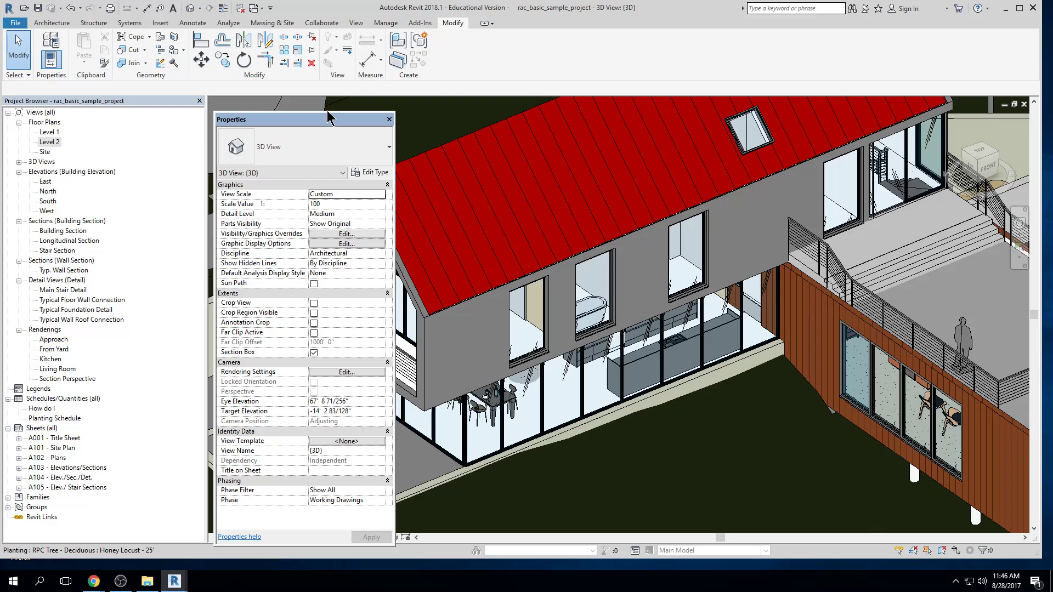
{"action": "left_click_drag", "start_coordinate": [328, 113], "coordinate": [326, 105]}
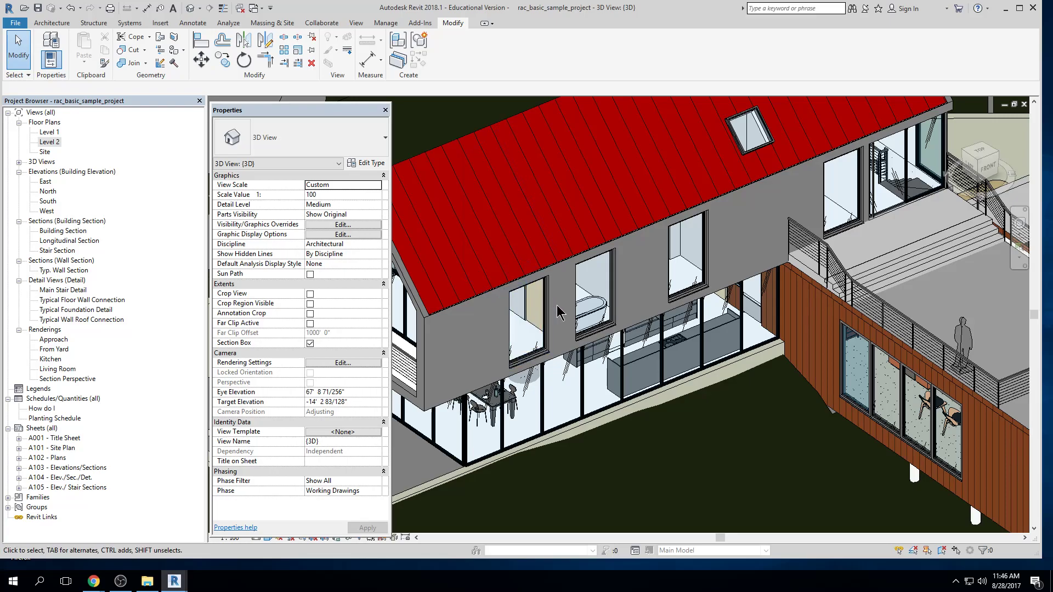
Select the long concrete-clad wall of the upper floor and collapse the Structural group in its properties
{"action": "left_click", "coordinate": [566, 350]}
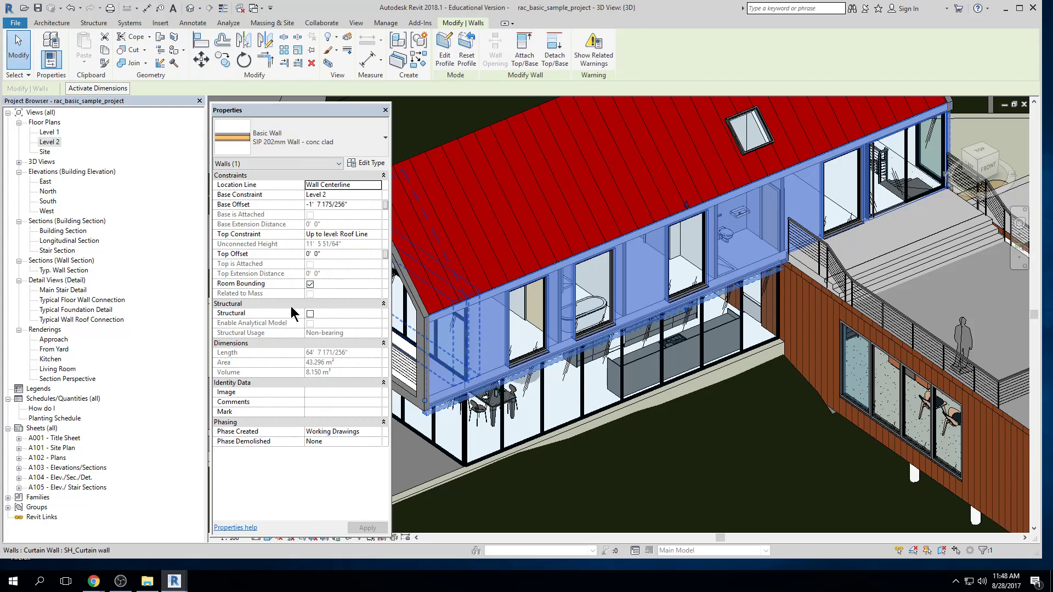
{"action": "left_click", "coordinate": [383, 305]}
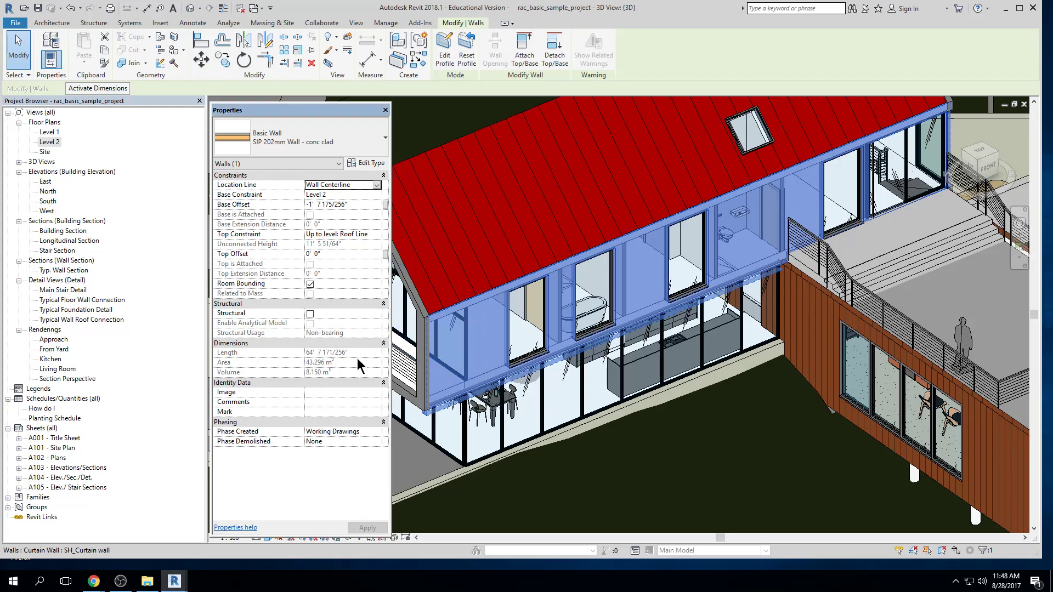
{"action": "left_click", "coordinate": [383, 304]}
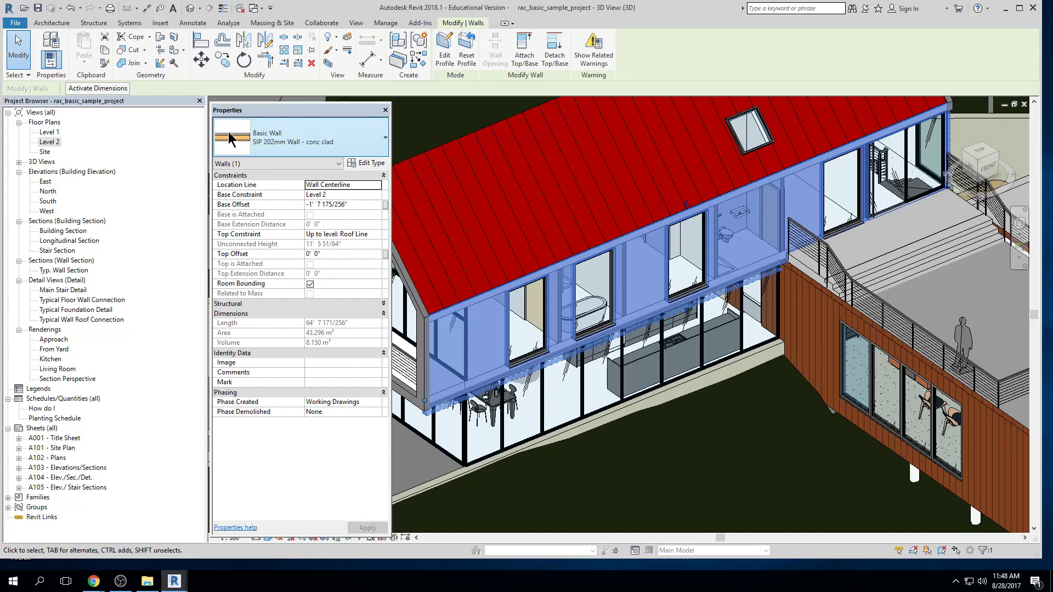
Open the Level 1 floor plan and select the Kitchen & Dining room to examine its properties
{"action": "double_click", "coordinate": [49, 132]}
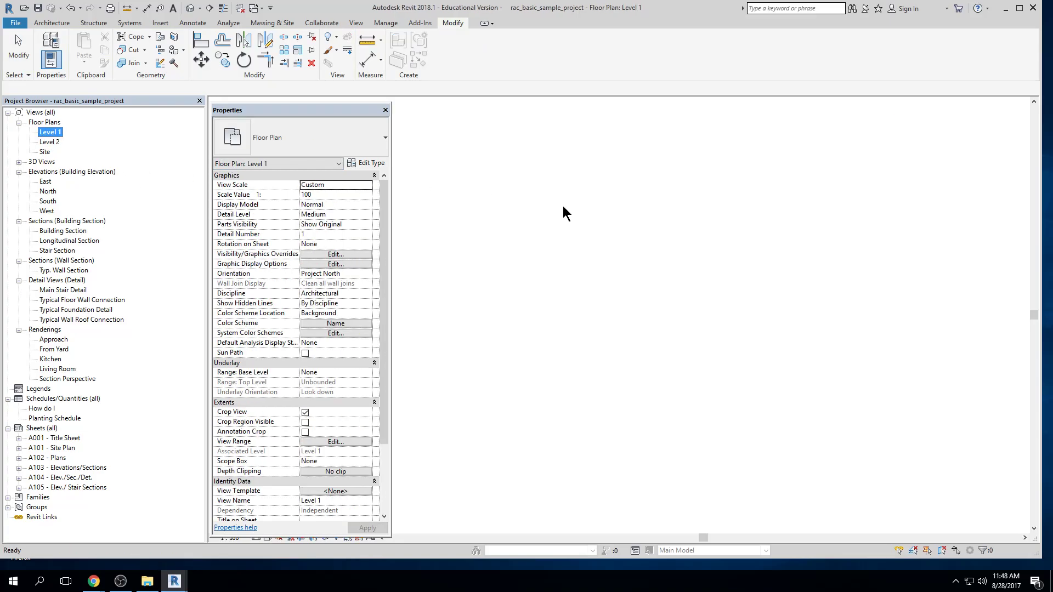
{"action": "scroll", "coordinate": [647, 284], "scroll_direction": "up", "scroll_amount": 3}
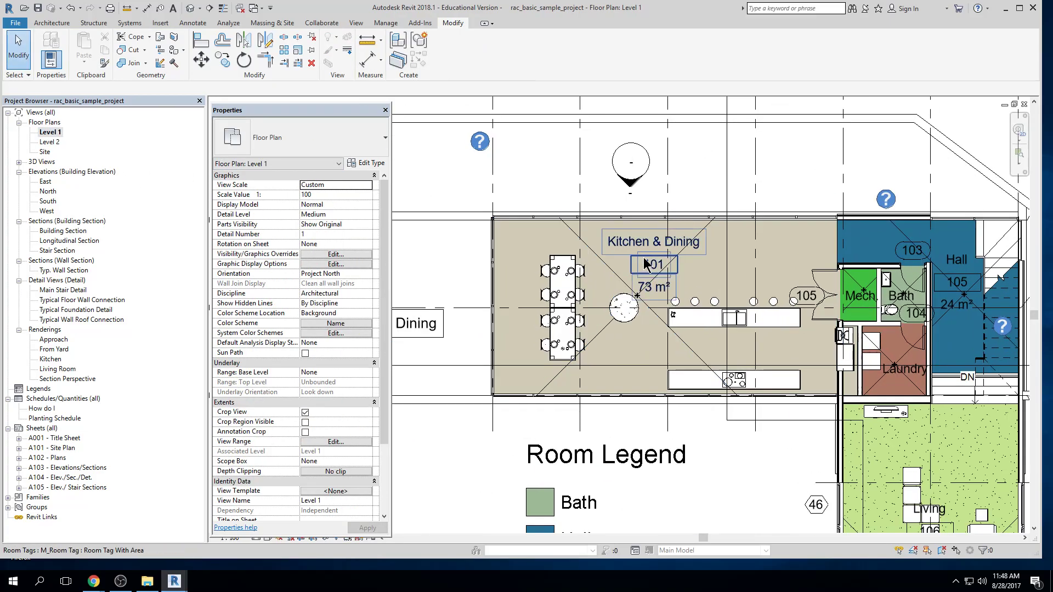
{"action": "left_click", "coordinate": [643, 290]}
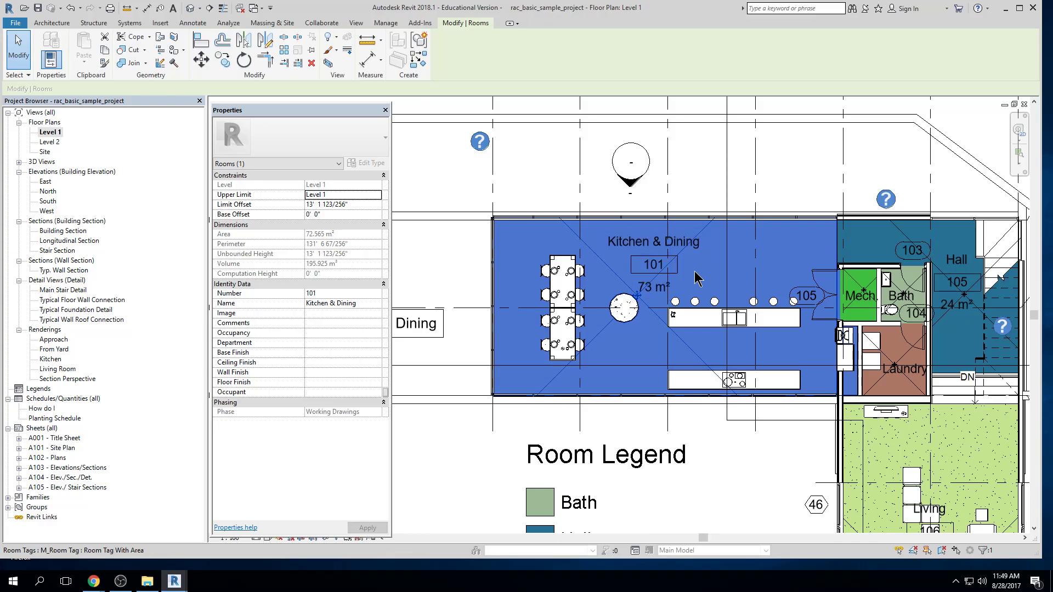
Try turning off Room Bounding for the wall between Mech. and Bath, cancel the change, and close the floor plan
{"action": "middle_click_drag", "start_coordinate": [724, 278], "coordinate": [658, 284]}
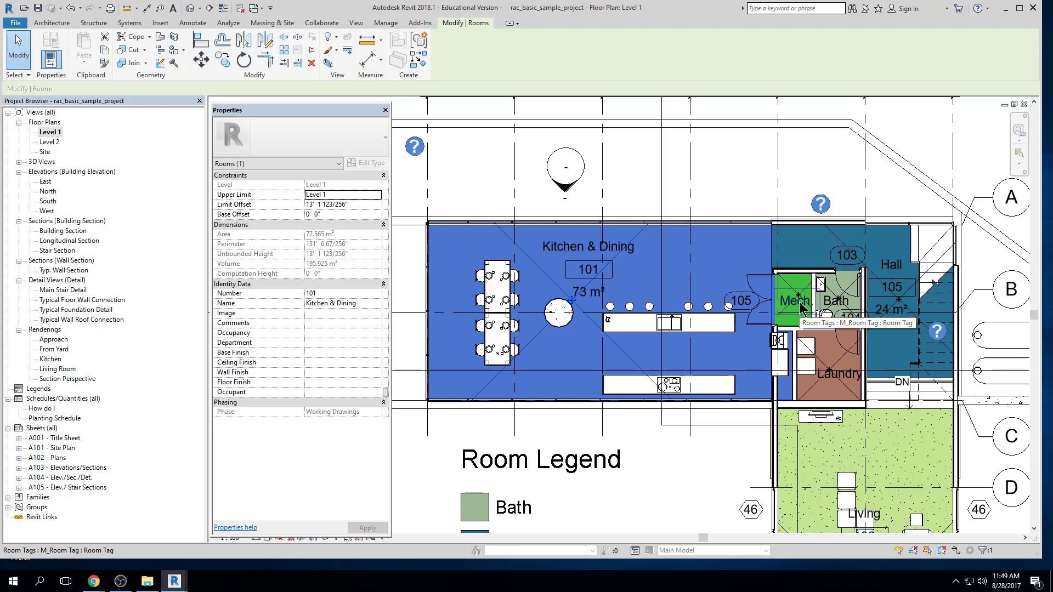
{"action": "scroll", "coordinate": [800, 307], "scroll_direction": "up", "scroll_amount": 4}
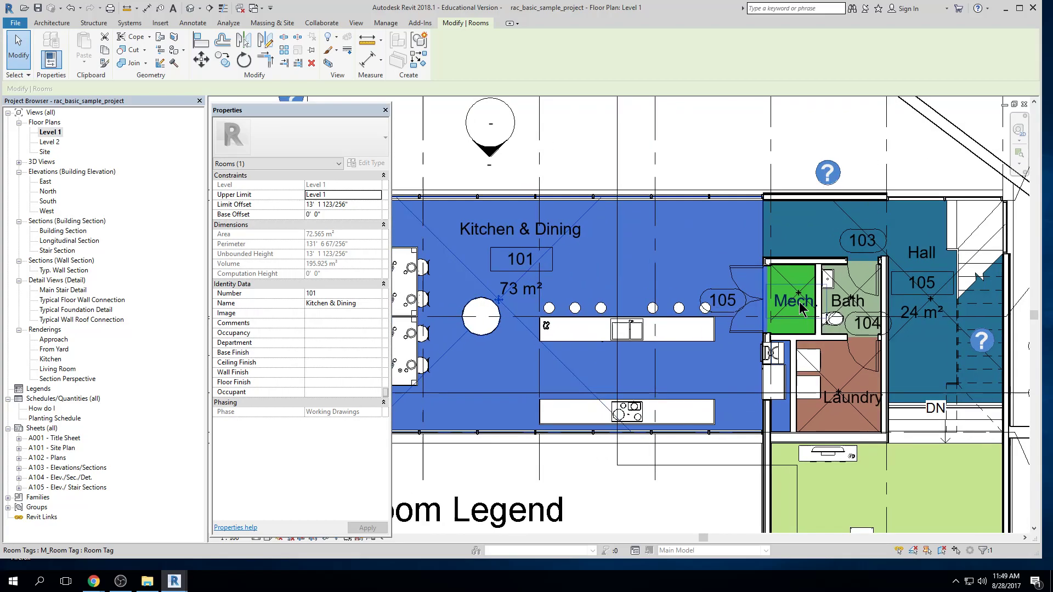
{"action": "left_click", "coordinate": [833, 301]}
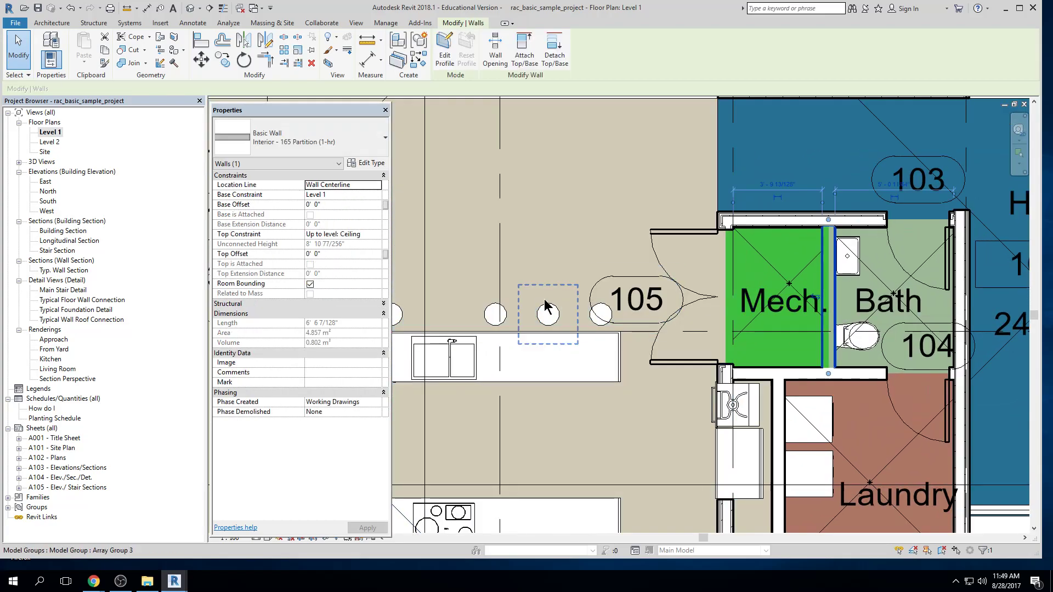
{"action": "left_click", "coordinate": [310, 283]}
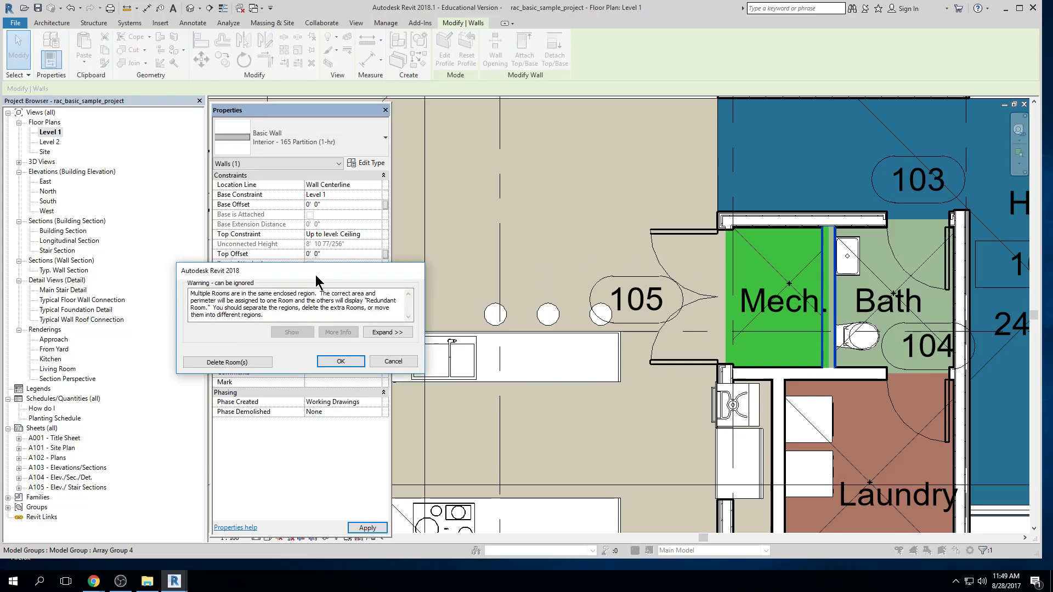
{"action": "key", "text": "Escape"}
{"action": "key", "text": "Escape"}
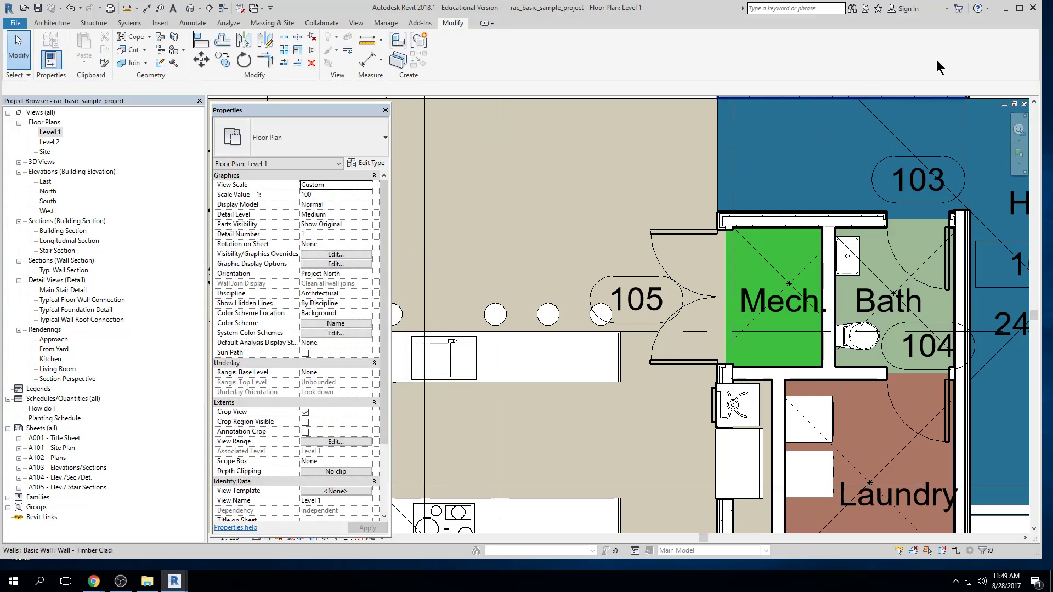
{"action": "left_click", "coordinate": [1024, 106]}
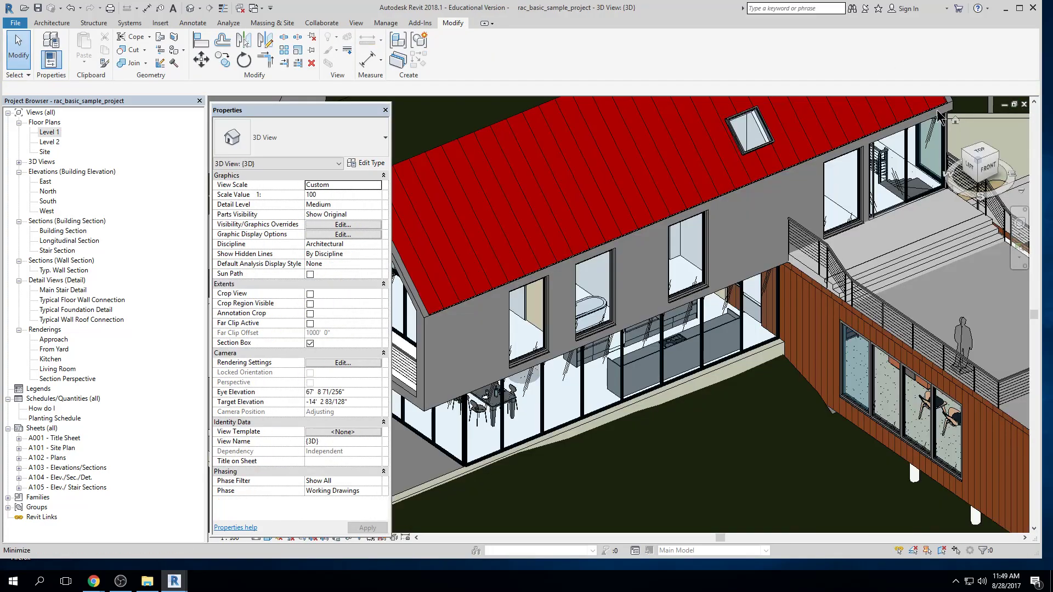
Change the upper floor's long concrete-clad wall to the type Exterior - Brick on Mtl. Stud
{"action": "middle_click_drag", "start_coordinate": [417, 324], "coordinate": [459, 326], "text": "shift"}
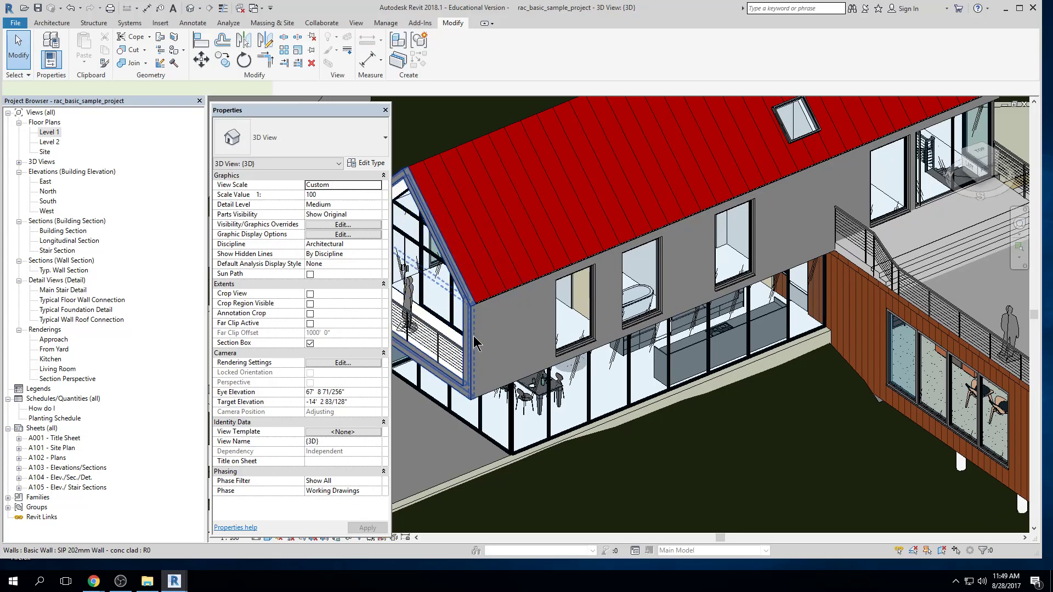
{"action": "left_click", "coordinate": [554, 343]}
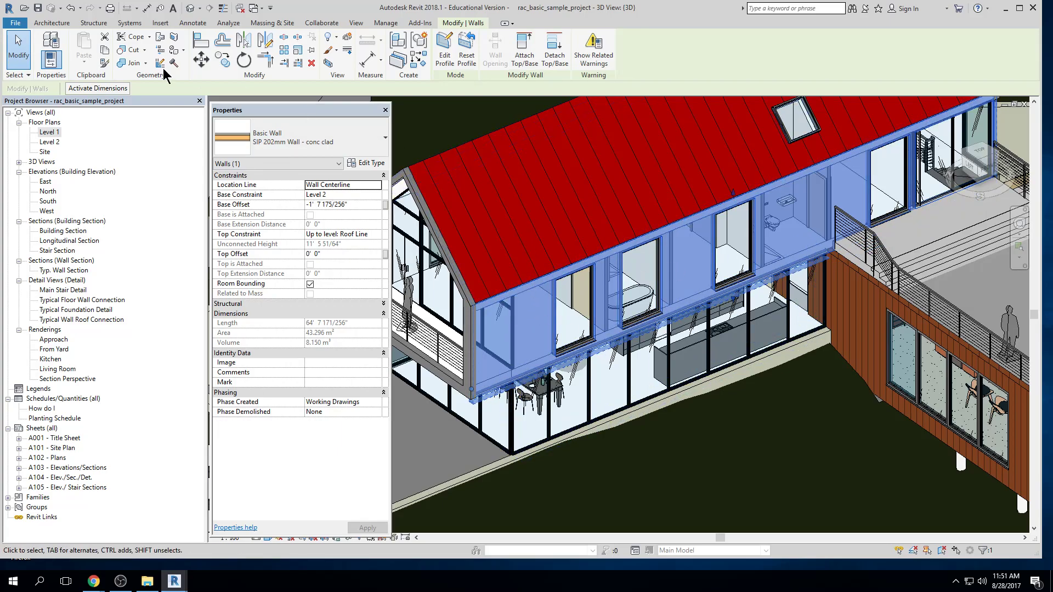
{"action": "left_click", "coordinate": [54, 132]}
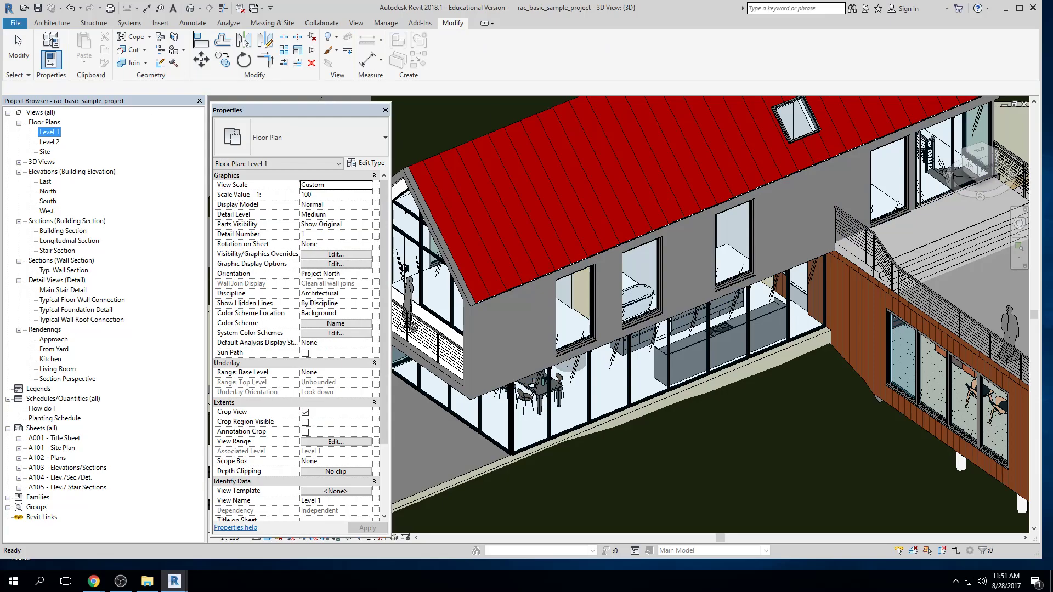
{"action": "left_click", "coordinate": [685, 312]}
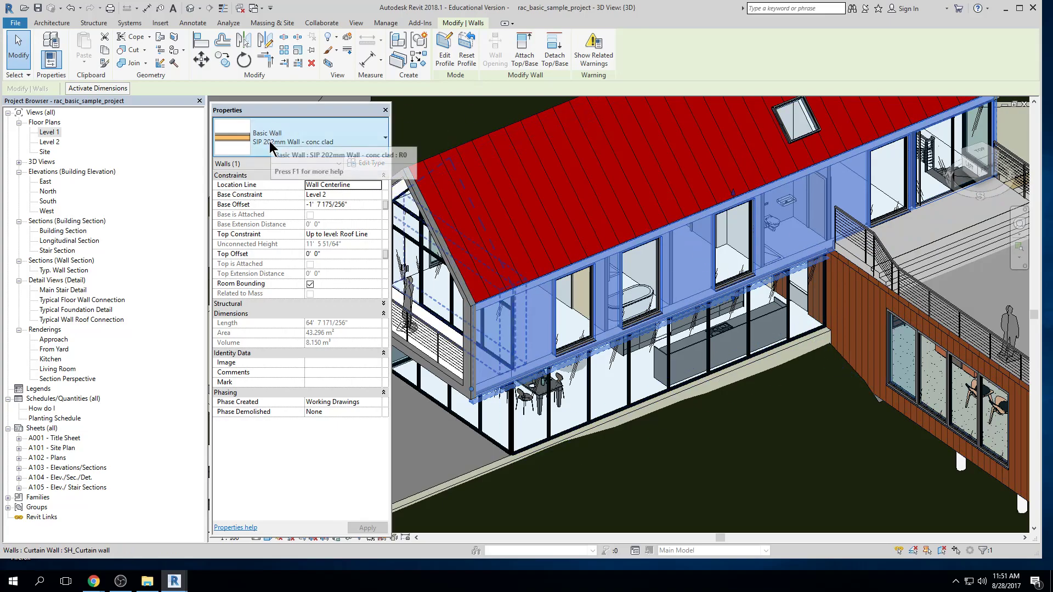
{"action": "left_click", "coordinate": [385, 139]}
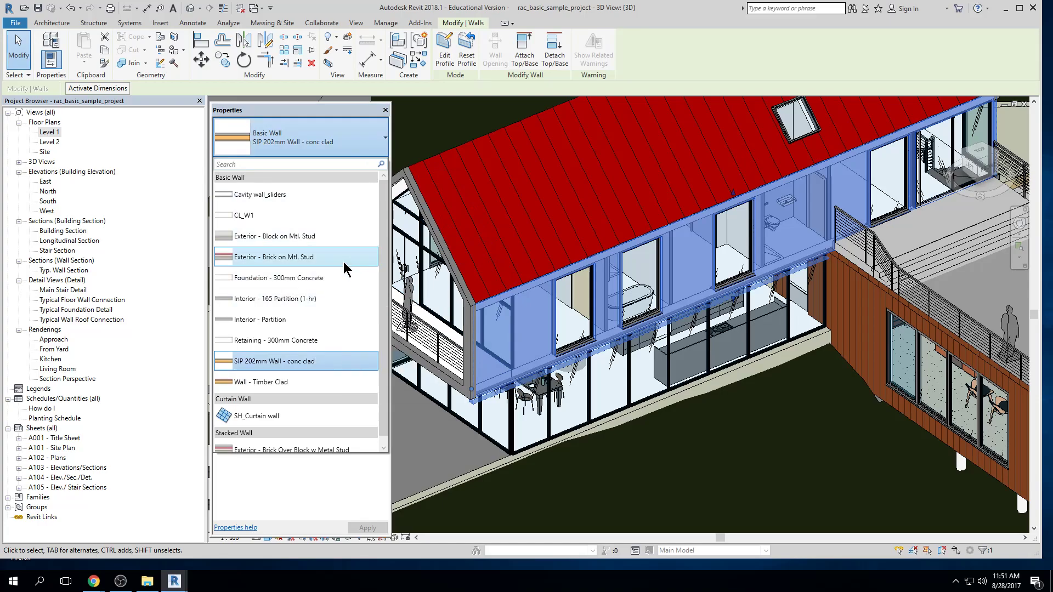
{"action": "key", "text": "Escape"}
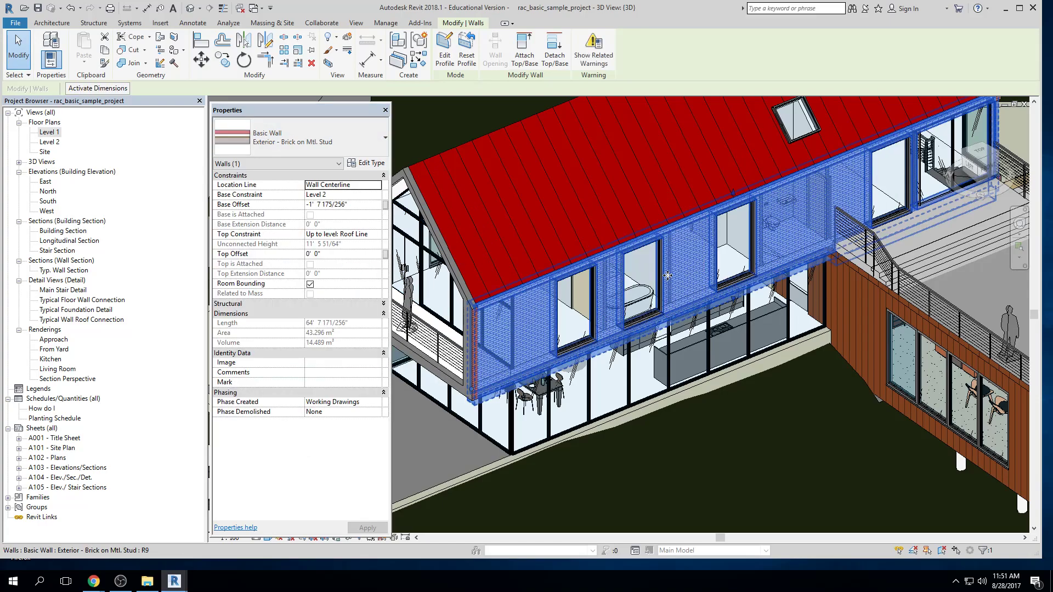
{"action": "left_click", "coordinate": [832, 395]}
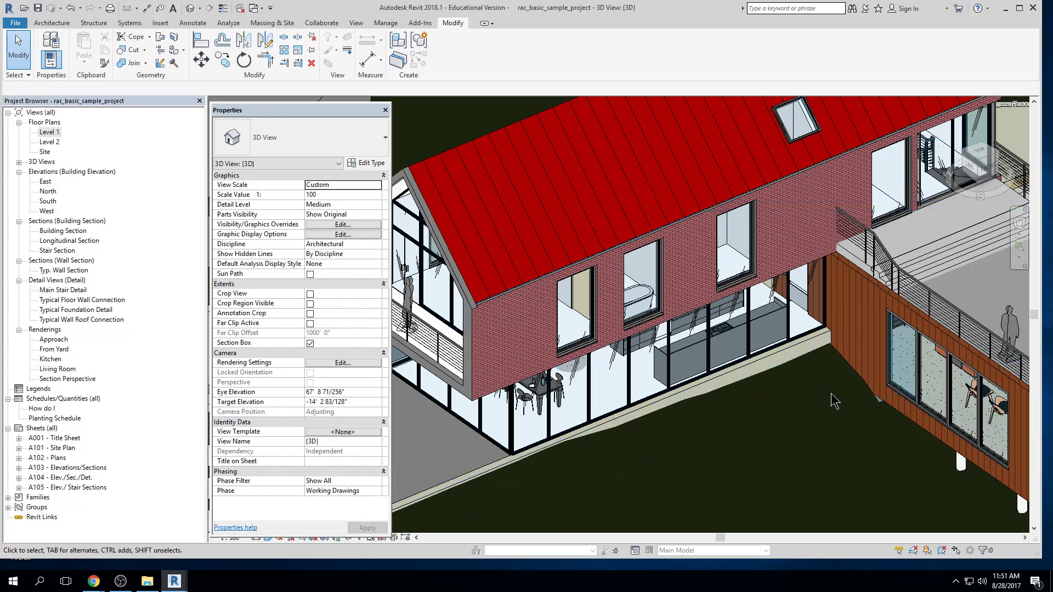
Inspect the brick wall's type properties, close them without changes, and undo the wall's type change
{"action": "left_click", "coordinate": [517, 343]}
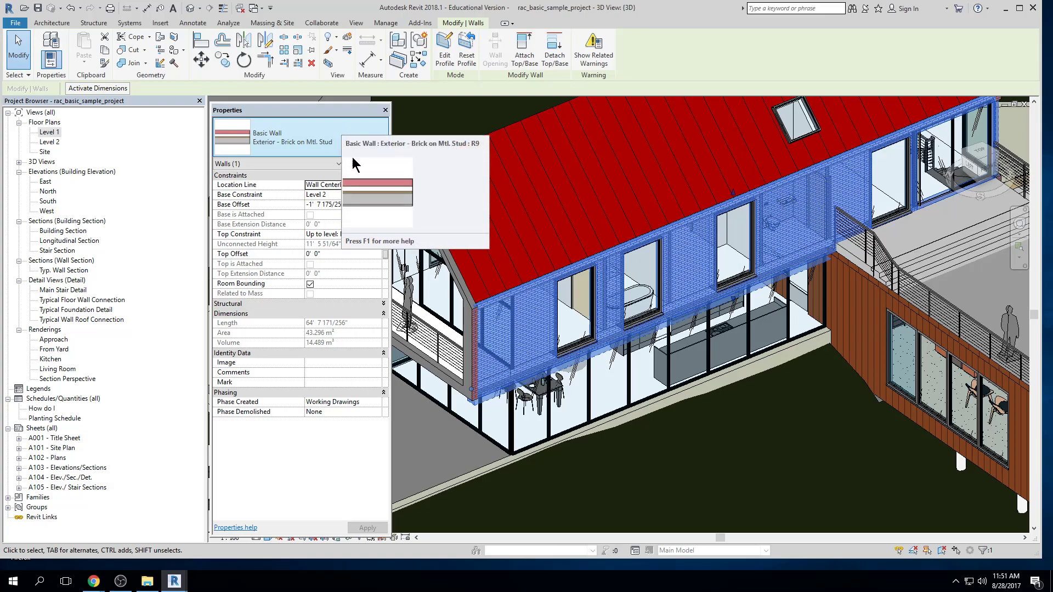
{"action": "left_click", "coordinate": [368, 164]}
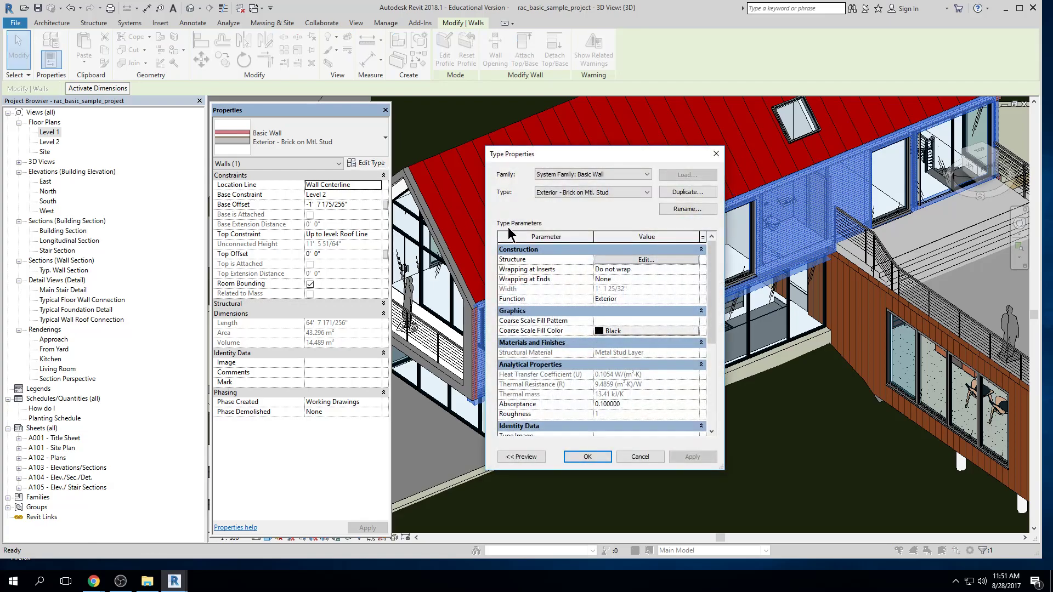
{"action": "key", "text": "Escape"}
{"action": "key", "text": "Escape"}
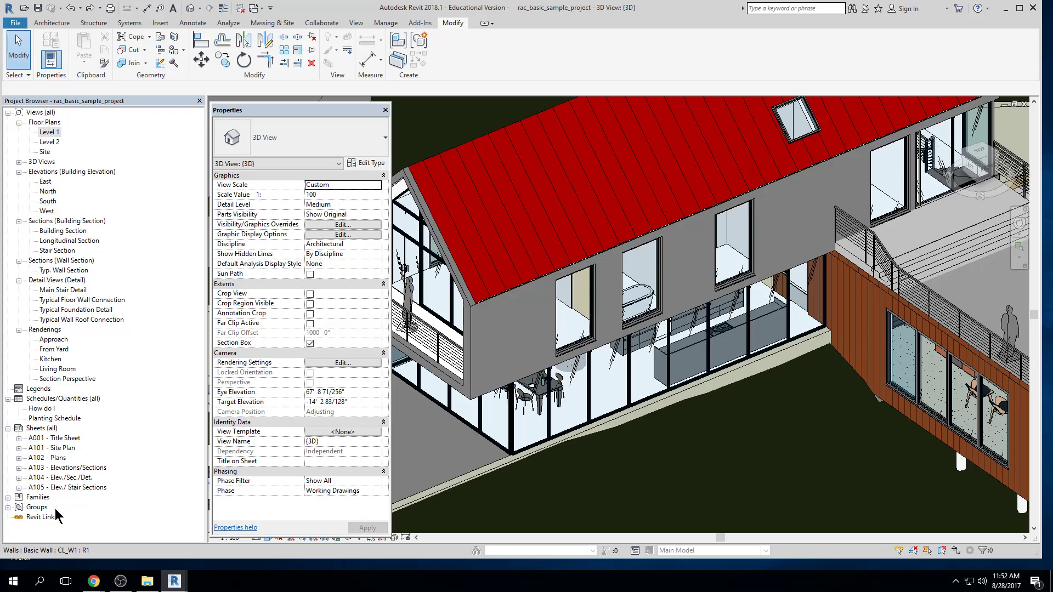
Select the Sheets category in the Project Browser, then collapse and re-expand the Views branch to examine the project's organization
{"action": "left_click", "coordinate": [41, 428]}
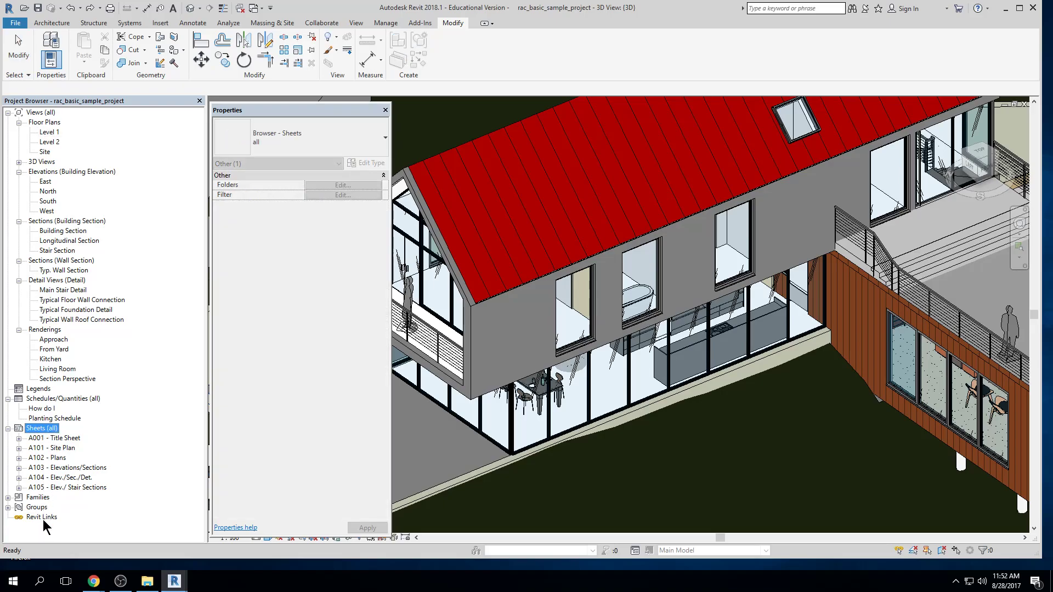
{"action": "left_click", "coordinate": [7, 113]}
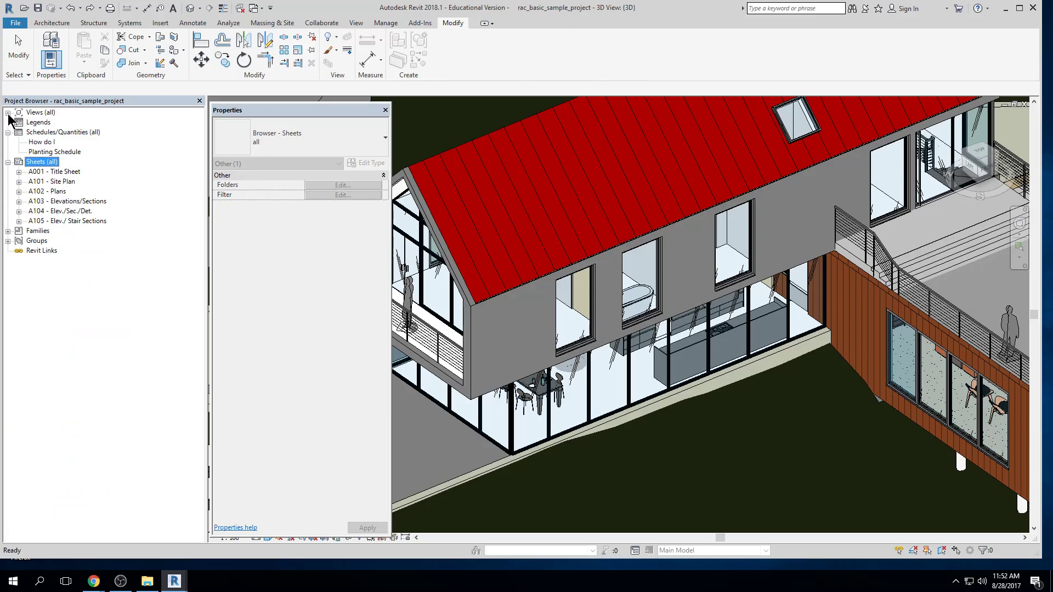
{"action": "left_click", "coordinate": [8, 113]}
{"action": "left_click", "coordinate": [8, 113]}
{"action": "left_click", "coordinate": [8, 113]}
{"action": "left_click", "coordinate": [8, 113]}
{"action": "left_click", "coordinate": [8, 113]}
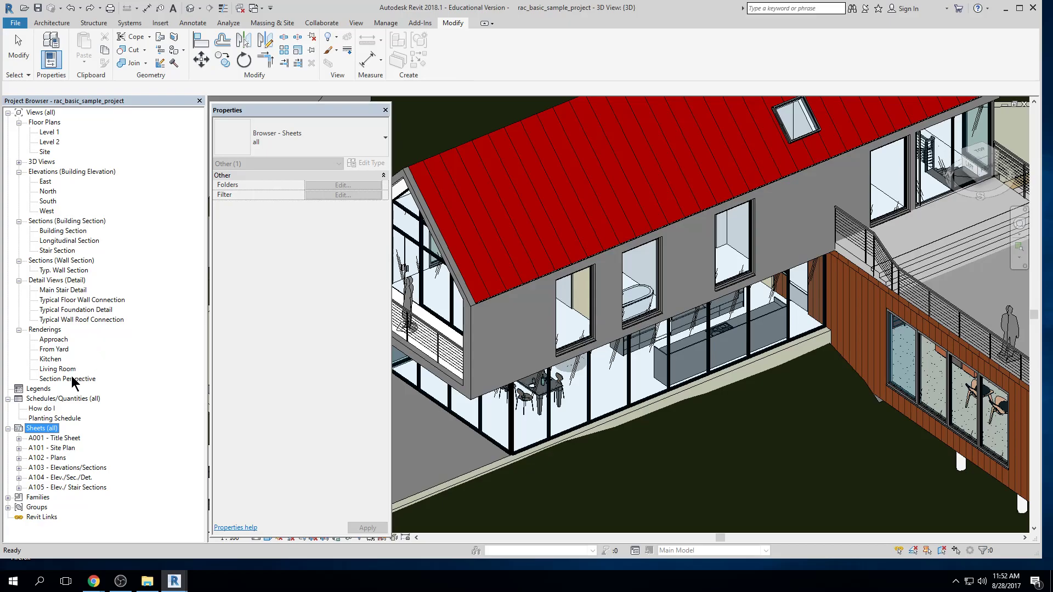
Examine the Schedules/Quantities and Sheets categories, and select sheet A001 - Title Sheet to view its properties
{"action": "left_click", "coordinate": [43, 400]}
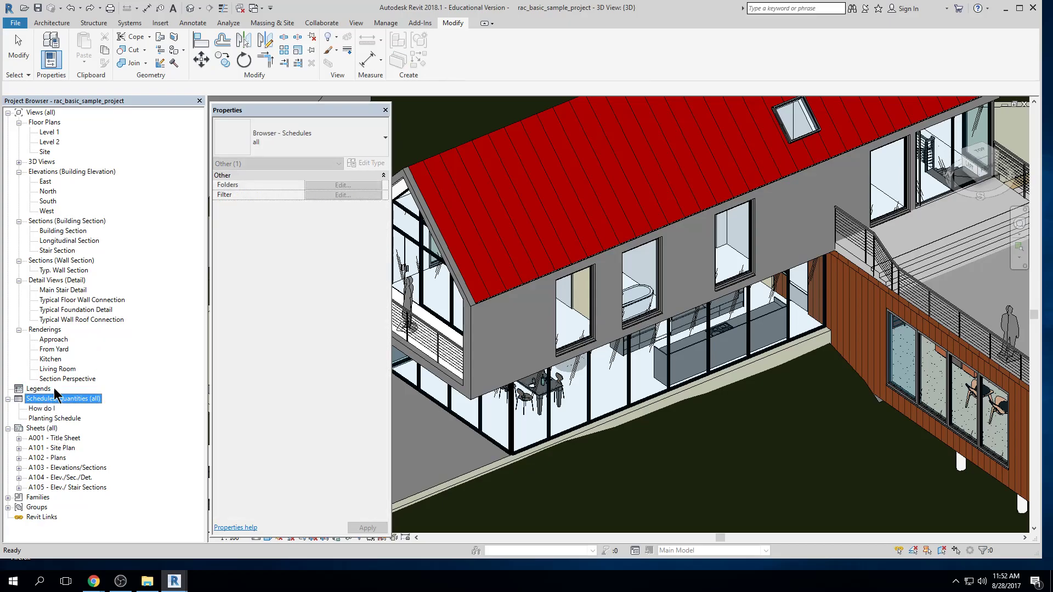
{"action": "left_click", "coordinate": [47, 428]}
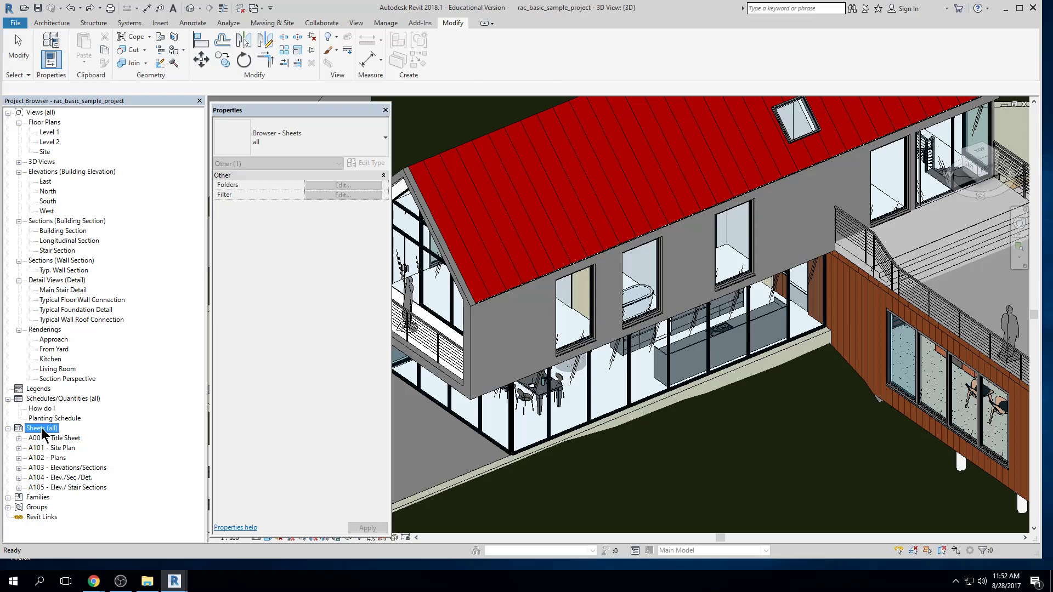
{"action": "left_click", "coordinate": [50, 439]}
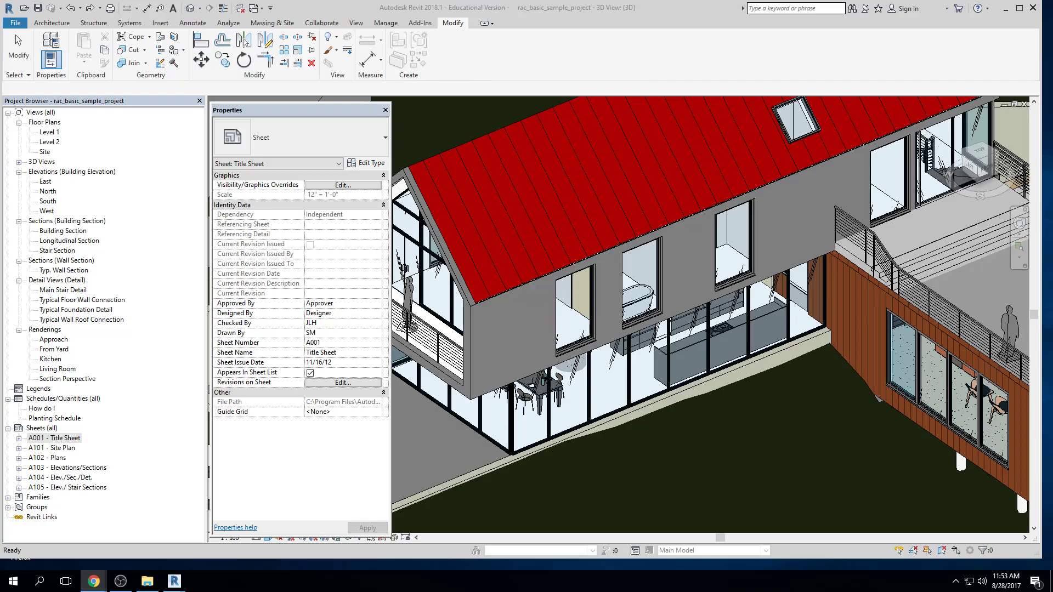
{"action": "left_click", "coordinate": [136, 162]}
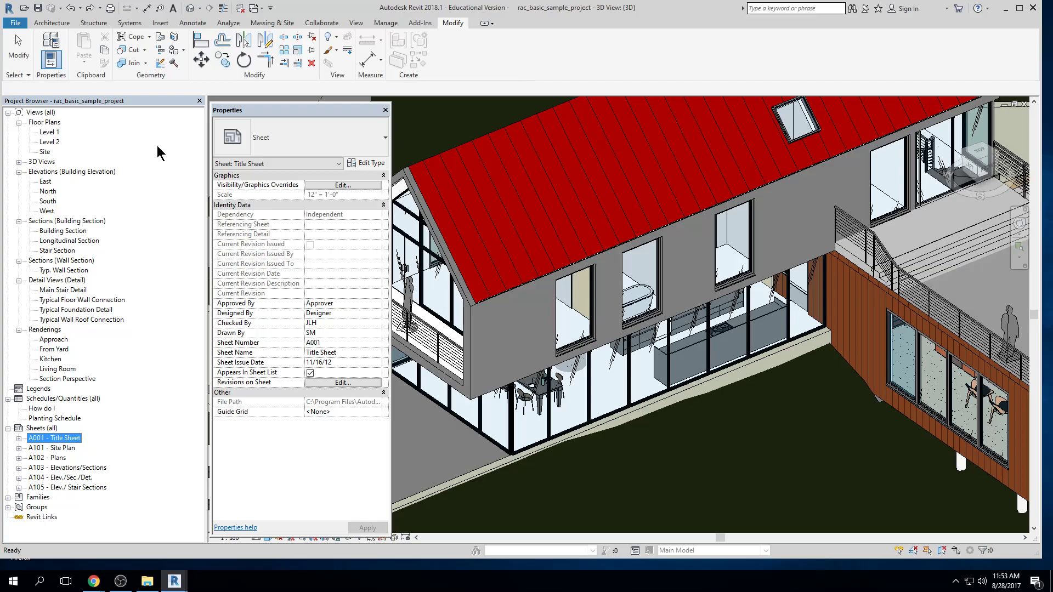
Search the Project Browser for "west", step through the matches, and close the search
{"action": "key", "text": "ctrl+f"}
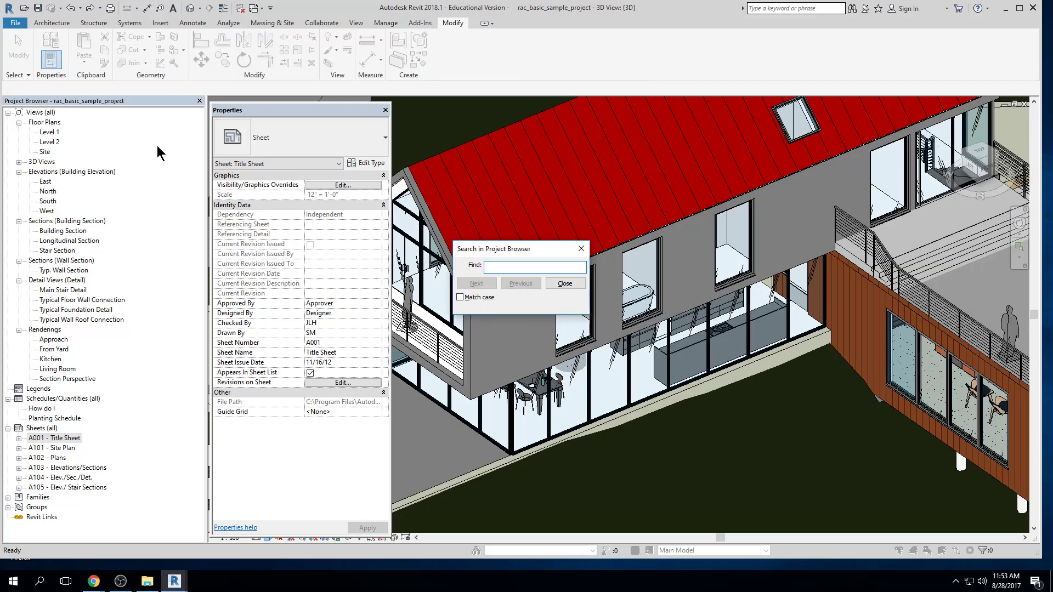
{"action": "type", "text": "west"}
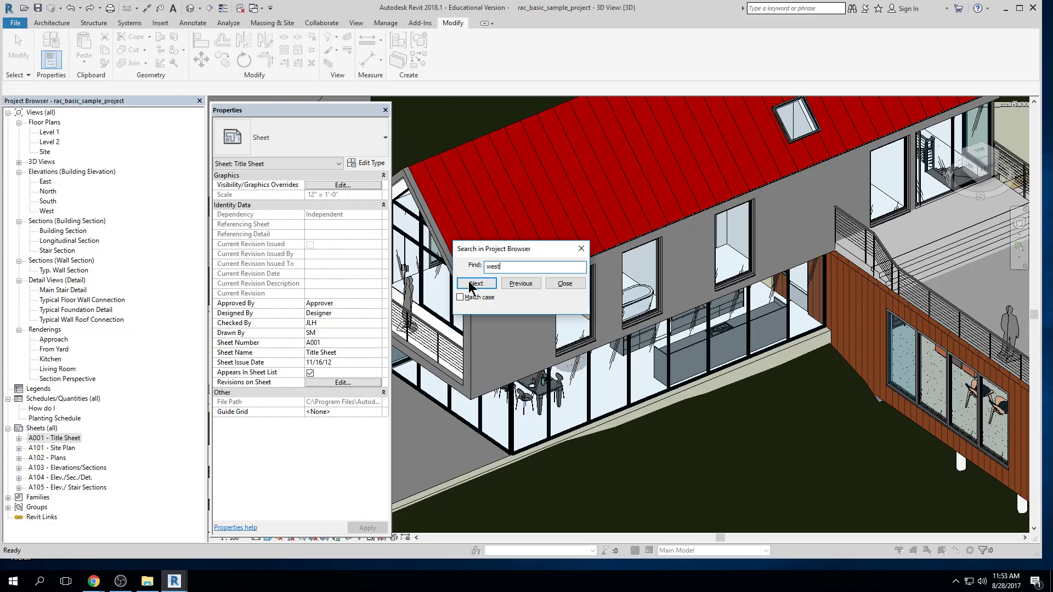
{"action": "left_click", "coordinate": [471, 286]}
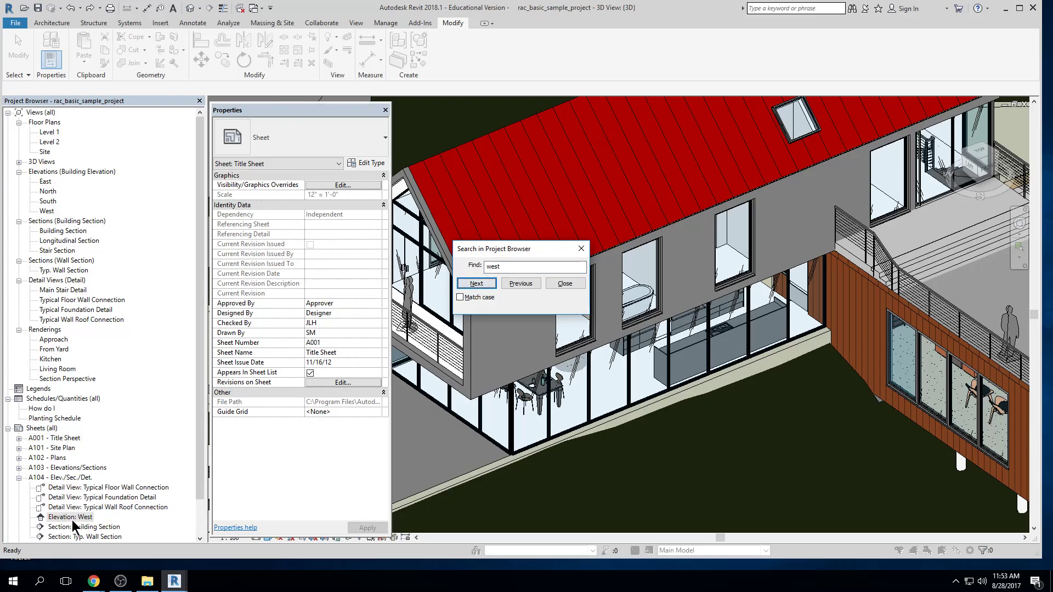
{"action": "left_click", "coordinate": [474, 284]}
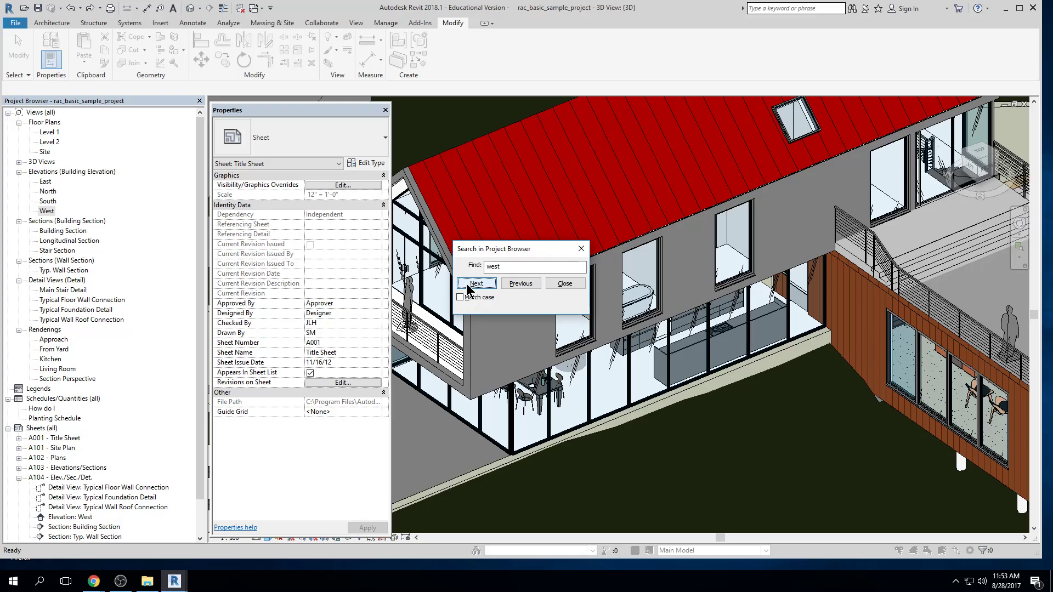
{"action": "left_click", "coordinate": [478, 283]}
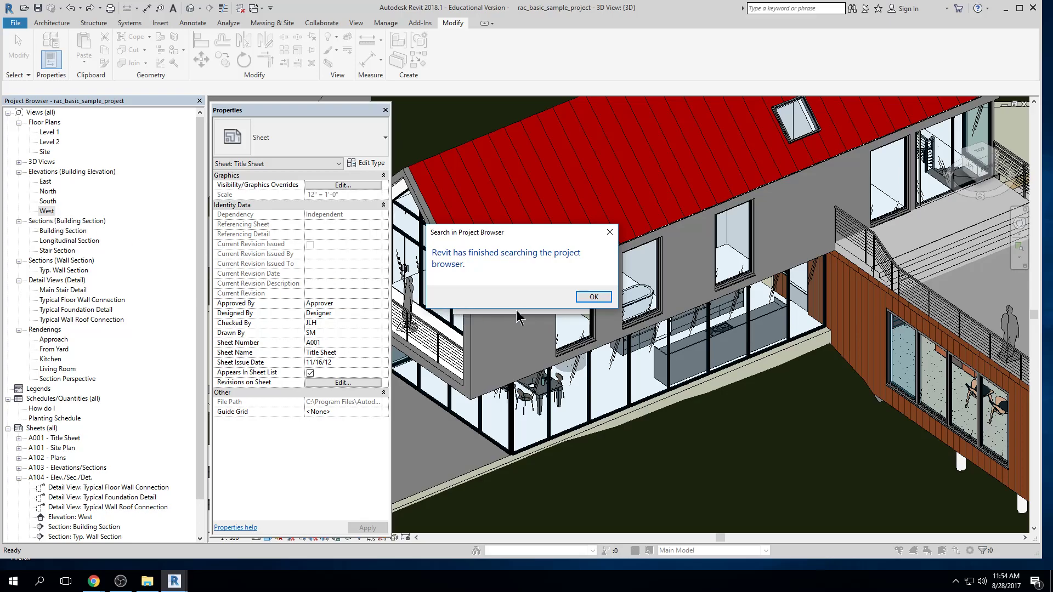
{"action": "left_click", "coordinate": [582, 298]}
{"action": "left_click_drag", "start_coordinate": [546, 255], "coordinate": [169, 155]}
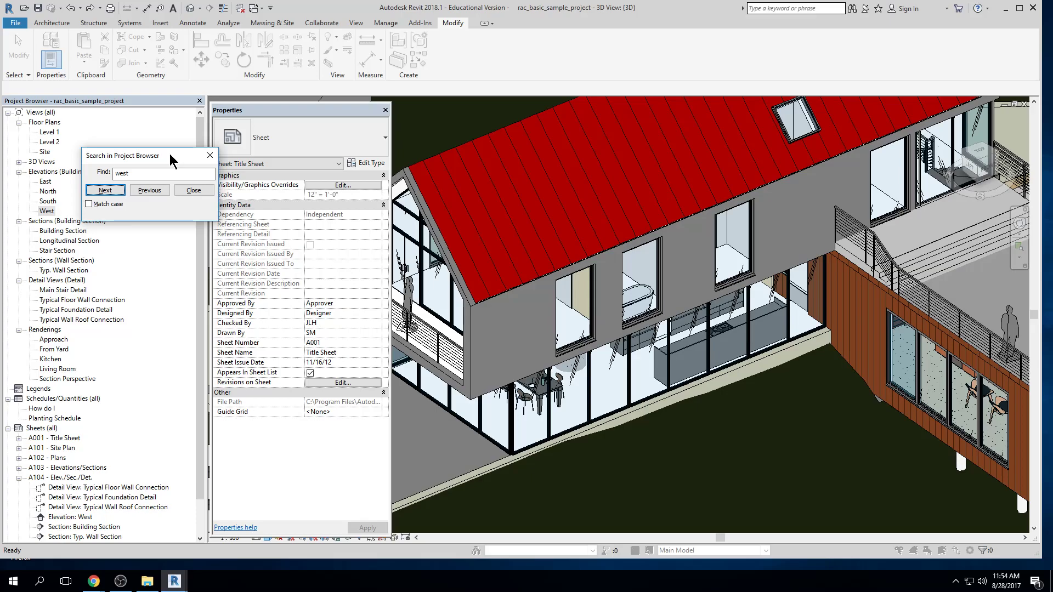
{"action": "key", "text": "Escape"}
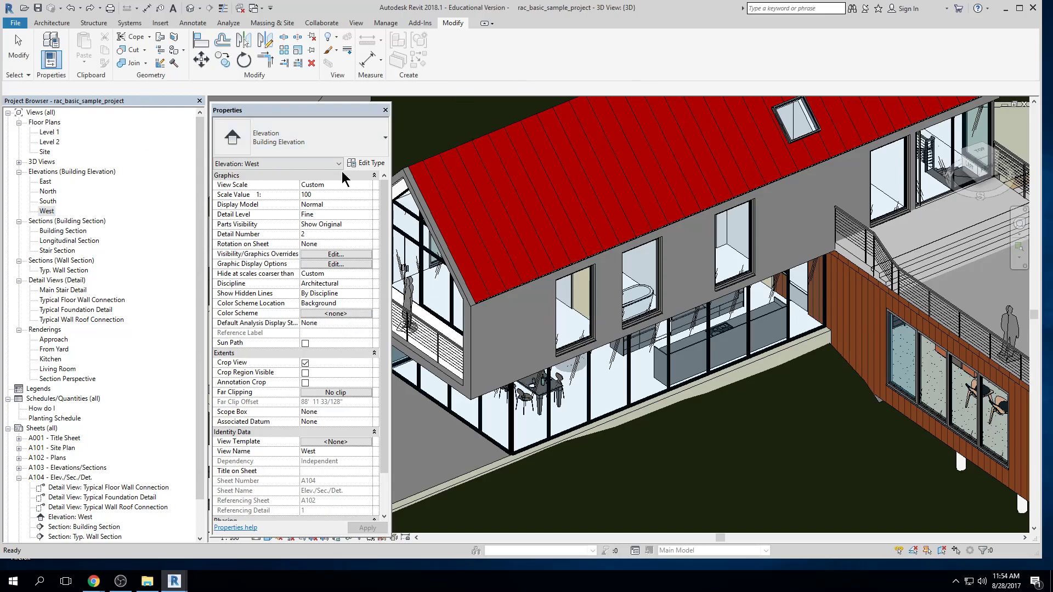
Hide the Properties palette and restore it through the User Interface display options
{"action": "left_click", "coordinate": [385, 110]}
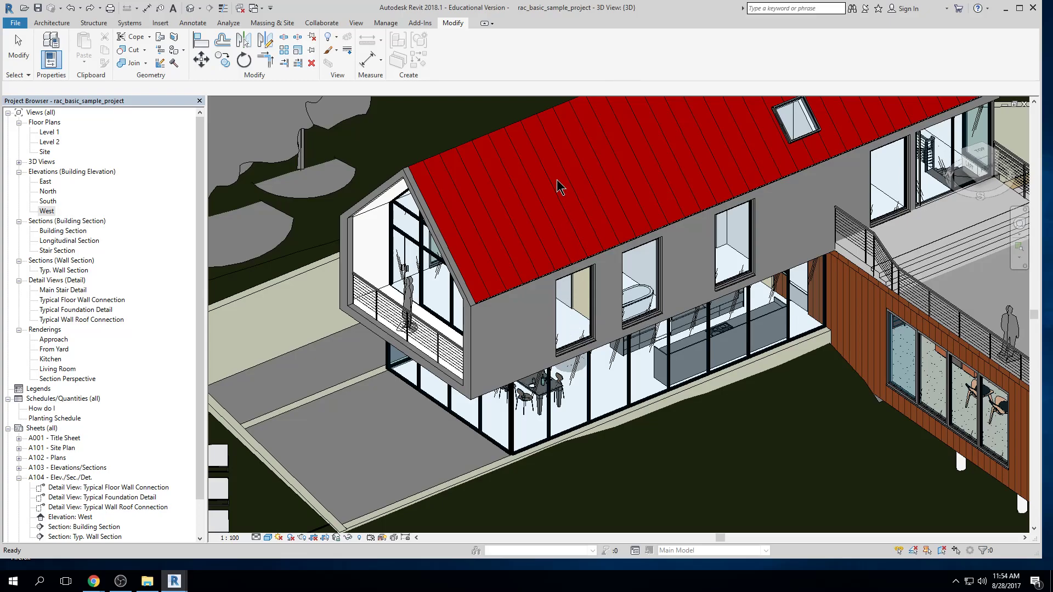
{"action": "left_click", "coordinate": [422, 23]}
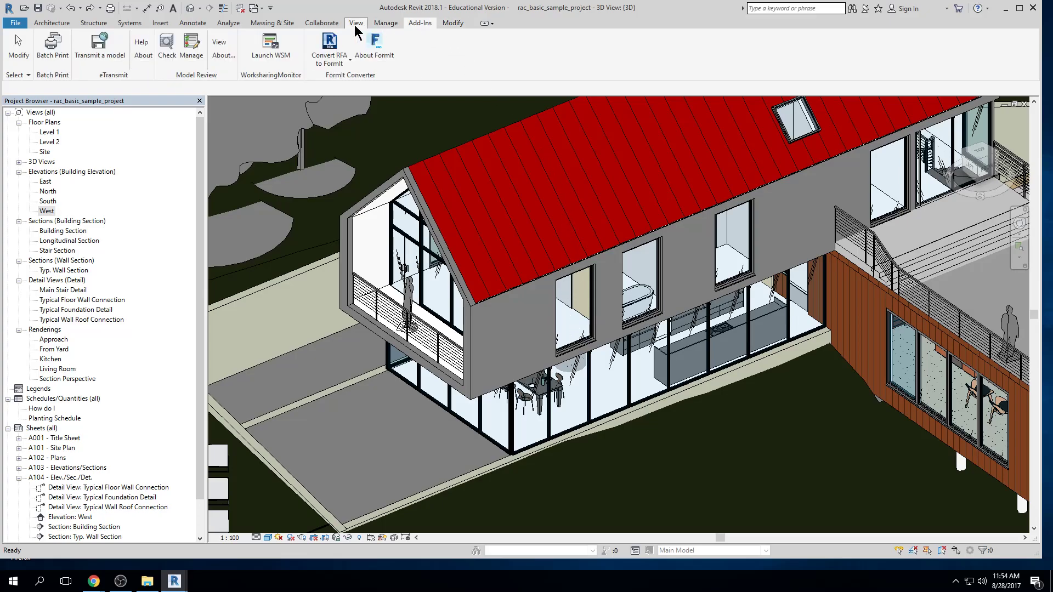
{"action": "left_click", "coordinate": [358, 24]}
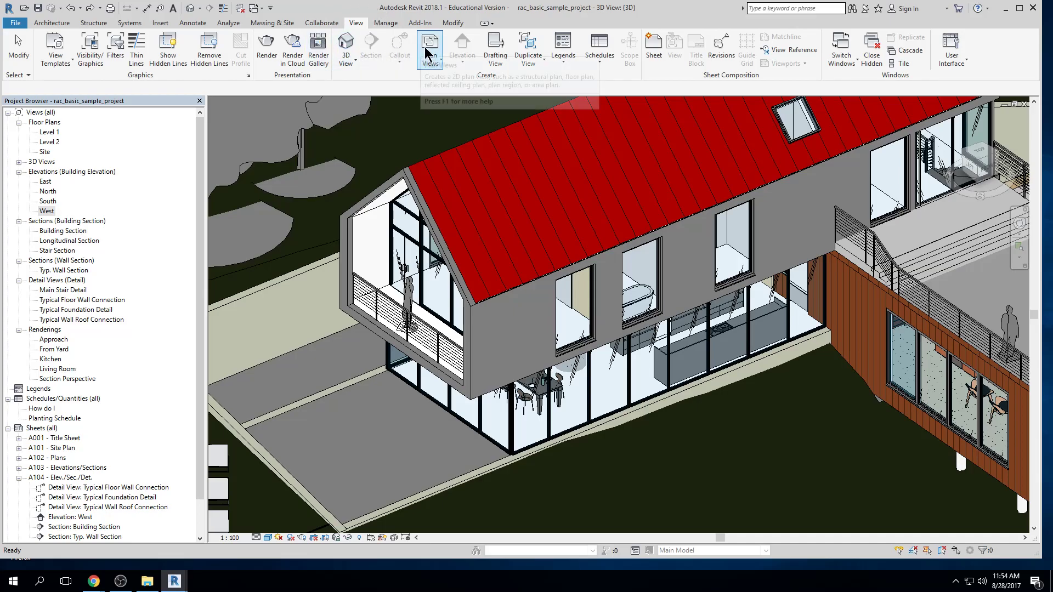
{"action": "left_click", "coordinate": [964, 66]}
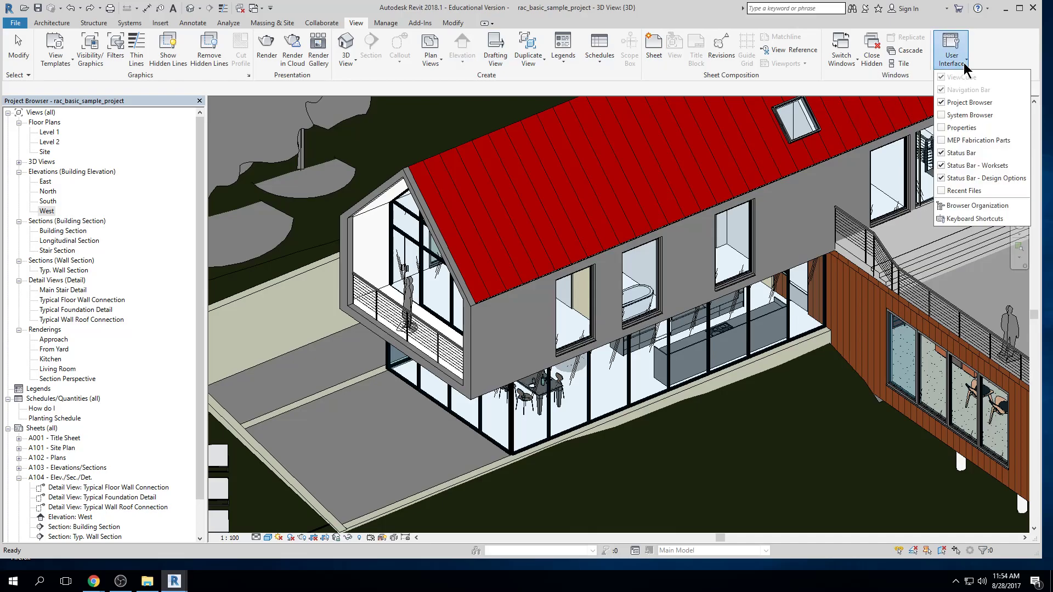
{"action": "left_click", "coordinate": [942, 128]}
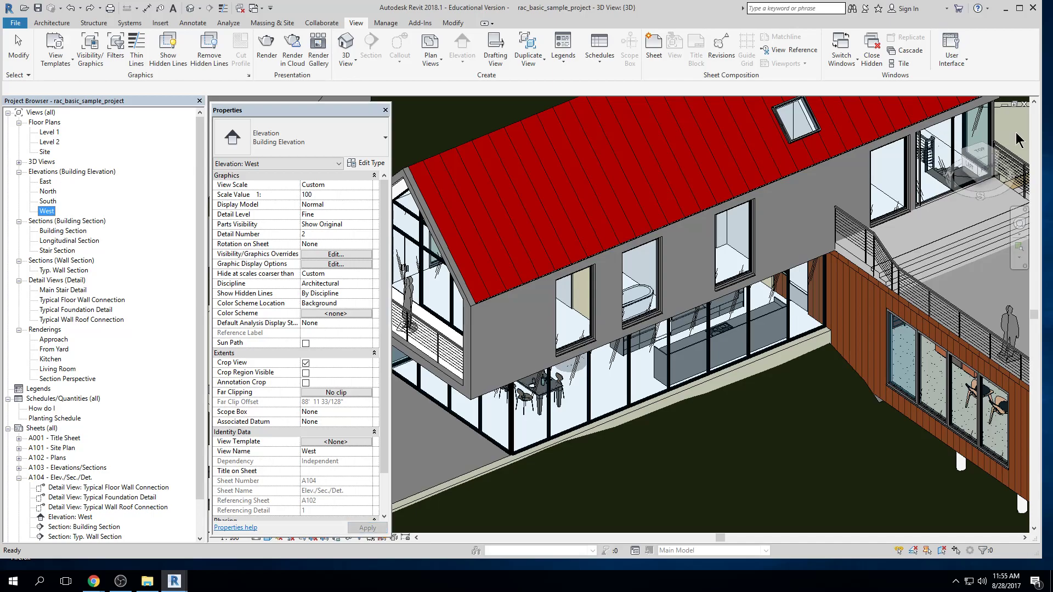
Review the User Interface display options, inspect the Keyboard Shortcuts assignments, and close them without changes
{"action": "left_click", "coordinate": [963, 66]}
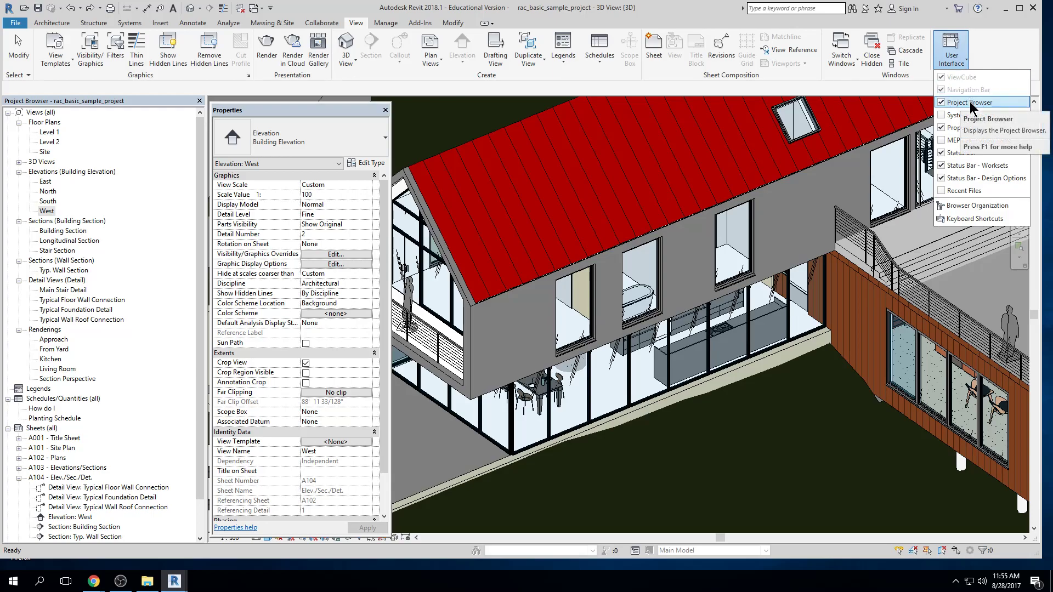
{"action": "left_click", "coordinate": [953, 45]}
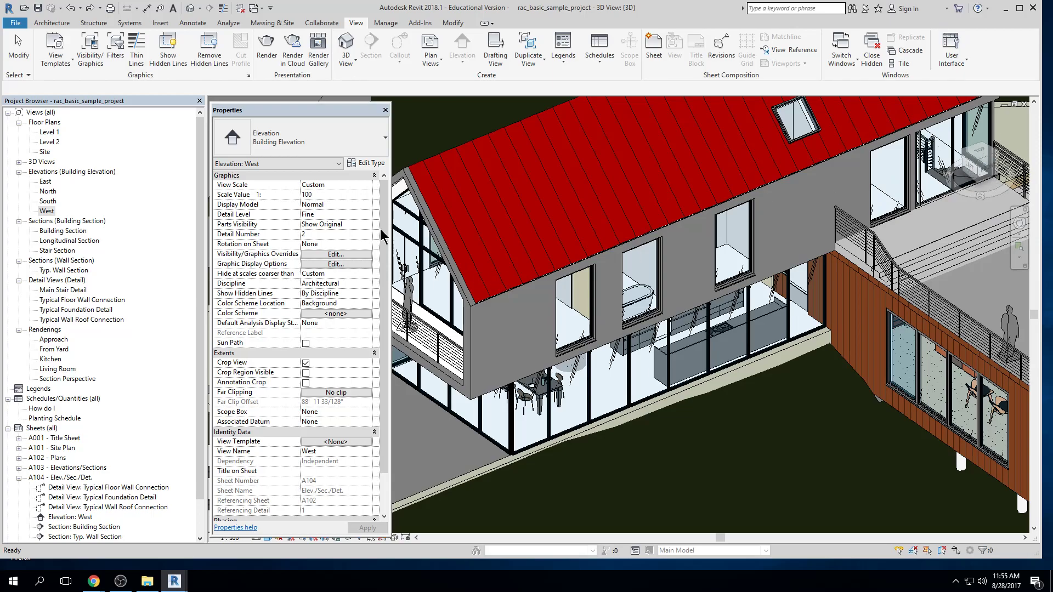
{"action": "left_click", "coordinate": [963, 60]}
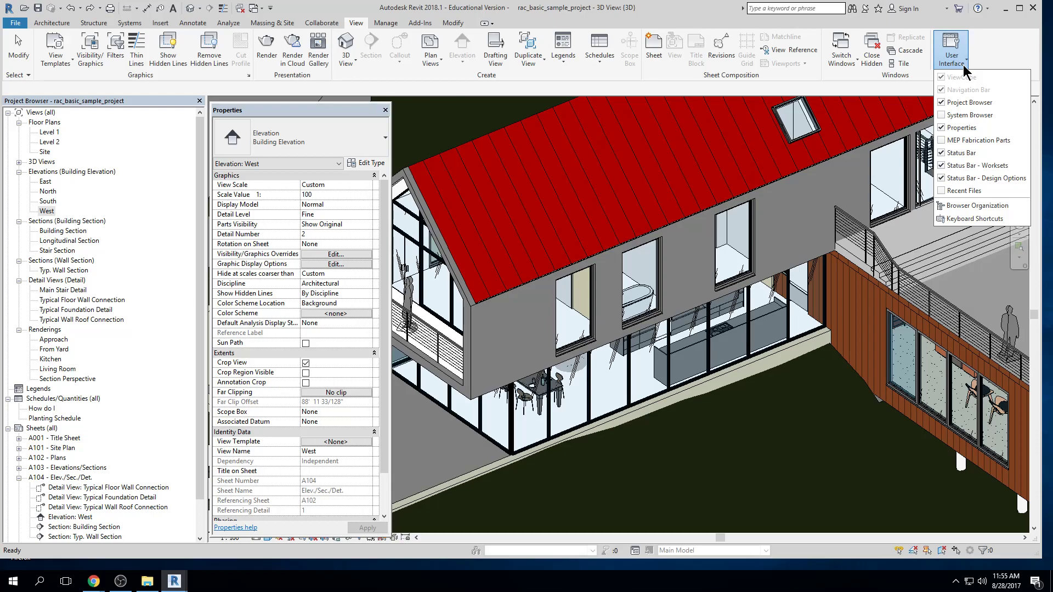
{"action": "left_click", "coordinate": [980, 220]}
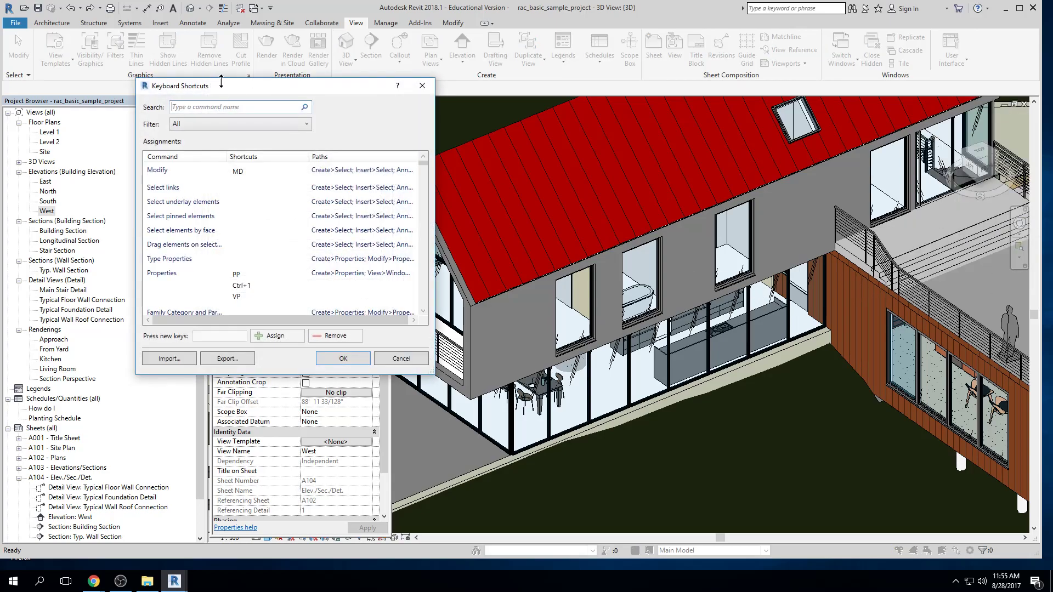
{"action": "left_click", "coordinate": [422, 85]}
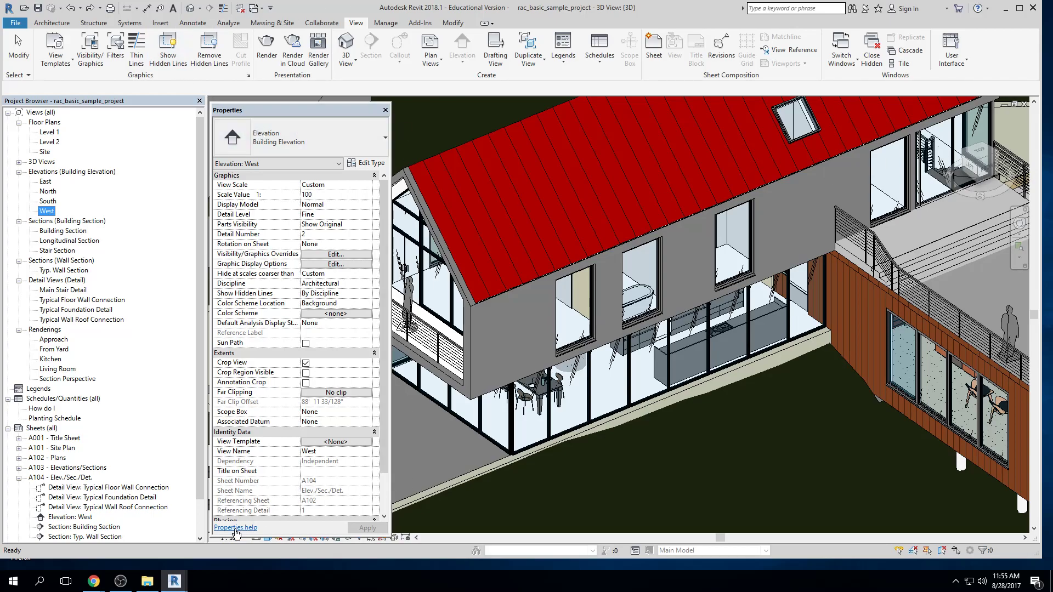
Switch to the Project1 window, view the template choices for a new project, and cancel without creating one
{"action": "mouse_move", "coordinate": [176, 580]}
{"action": "left_click", "coordinate": [271, 501]}
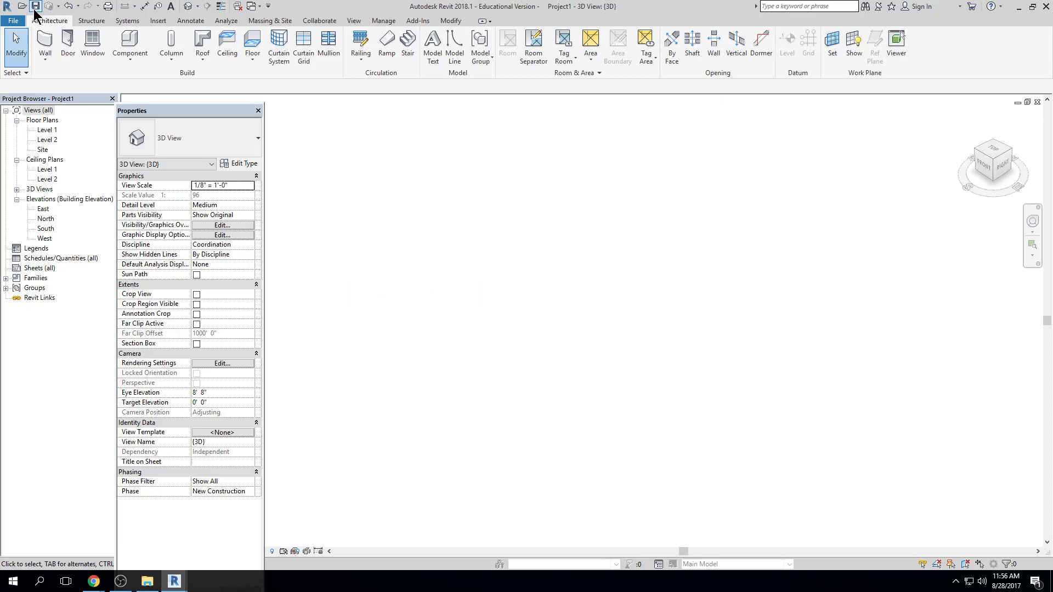
{"action": "left_click", "coordinate": [12, 21]}
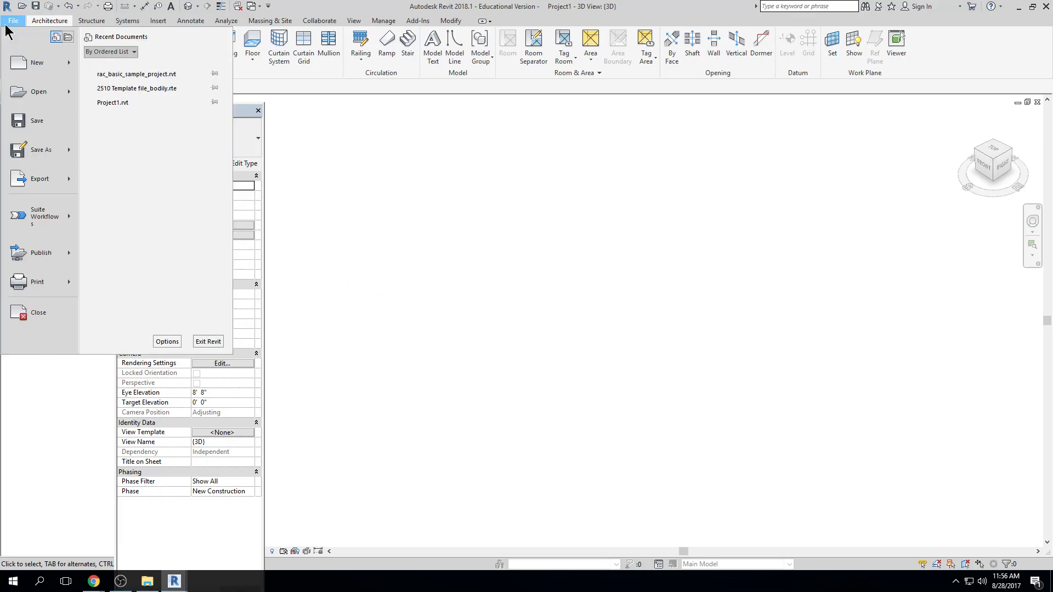
{"action": "left_click", "coordinate": [50, 71]}
{"action": "left_click", "coordinate": [483, 268]}
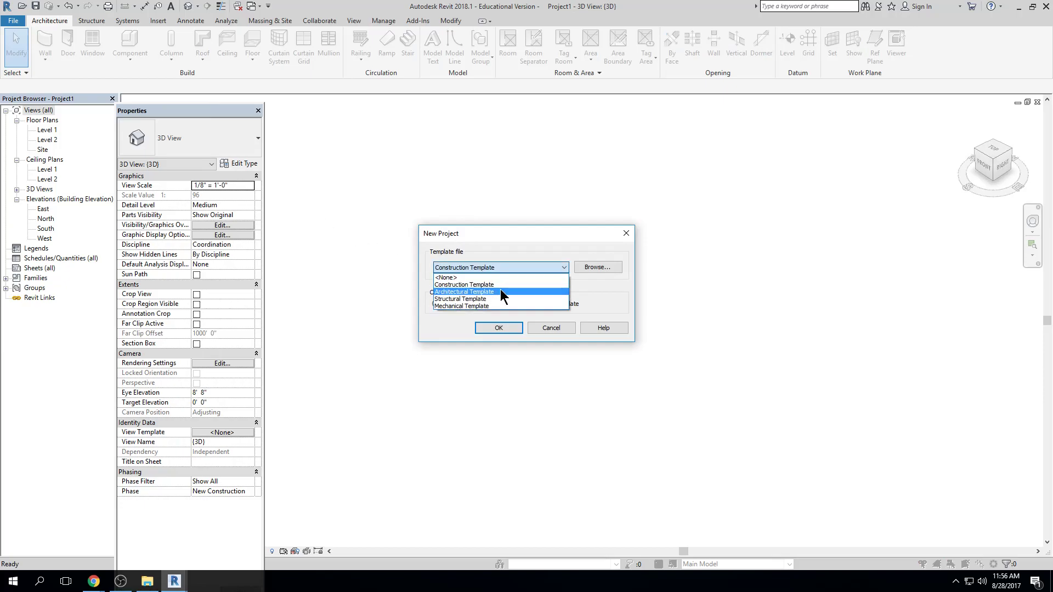
{"action": "key", "text": "Escape"}
{"action": "key", "text": "Escape"}
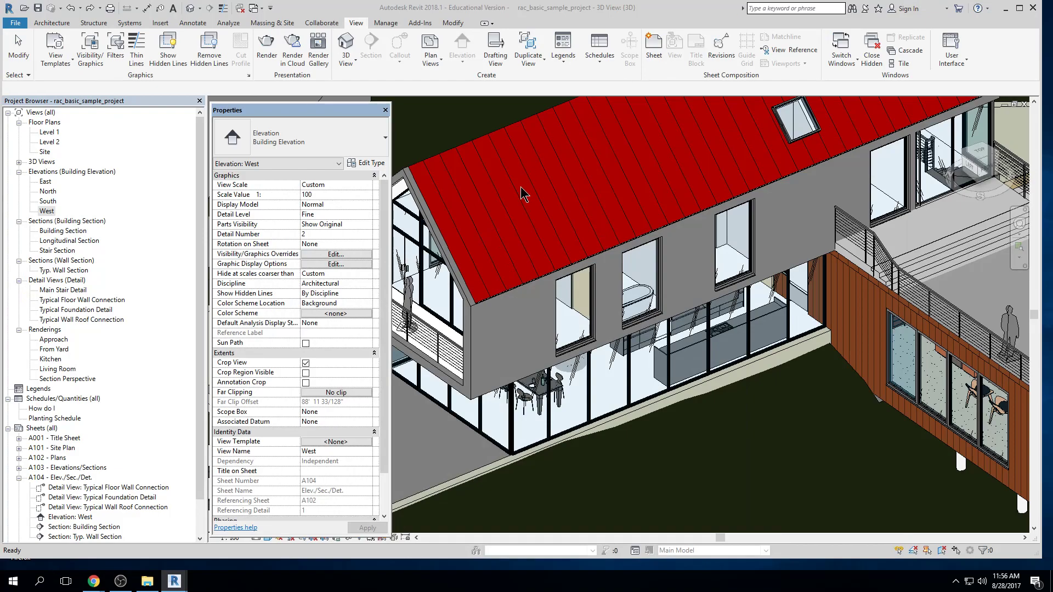
Inspect the Length format in the sample project's Project Units and close the settings without changes
{"action": "key", "text": "u"}
{"action": "key", "text": "n"}
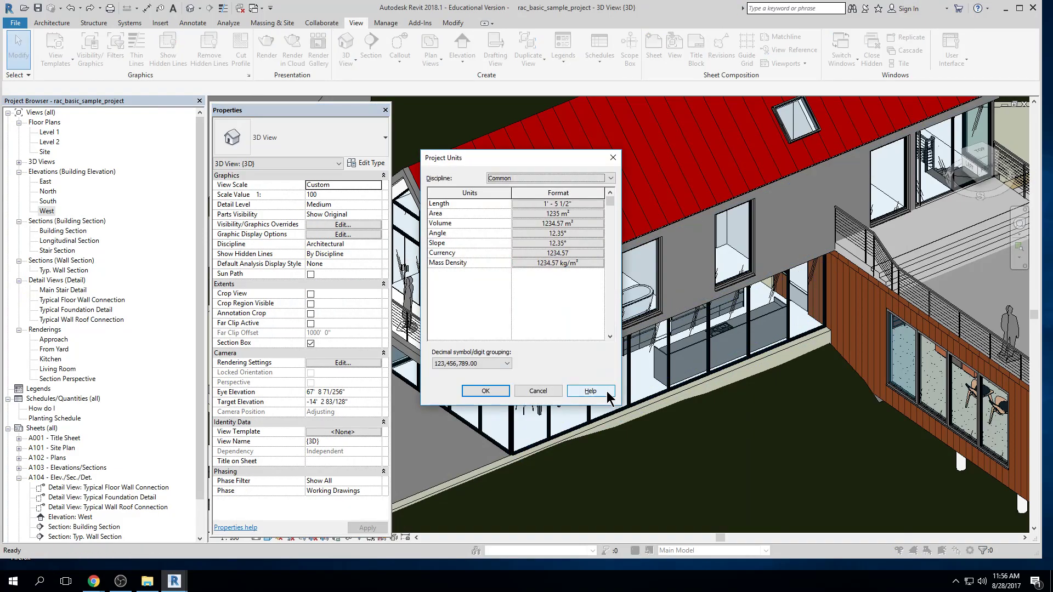
{"action": "left_click", "coordinate": [564, 204]}
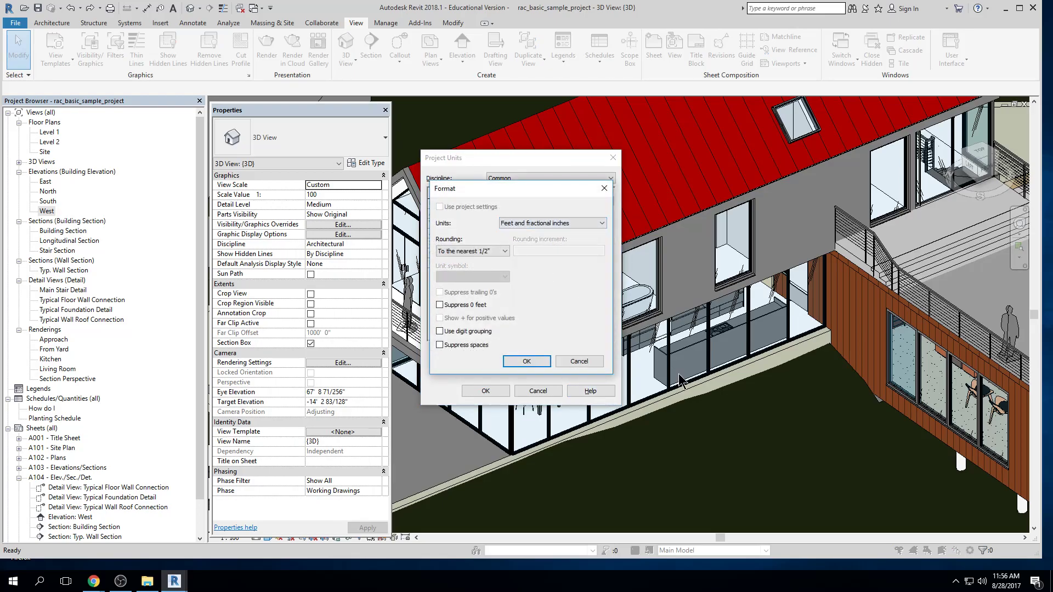
{"action": "key", "text": "Escape"}
{"action": "key", "text": "Escape"}
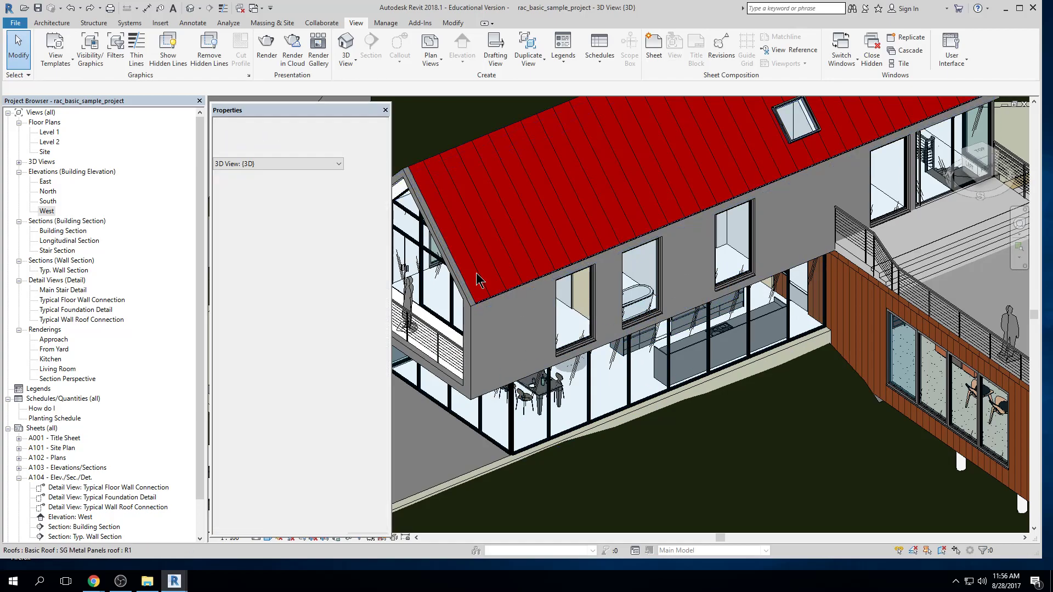
{"action": "key", "text": "alt+Tab"}
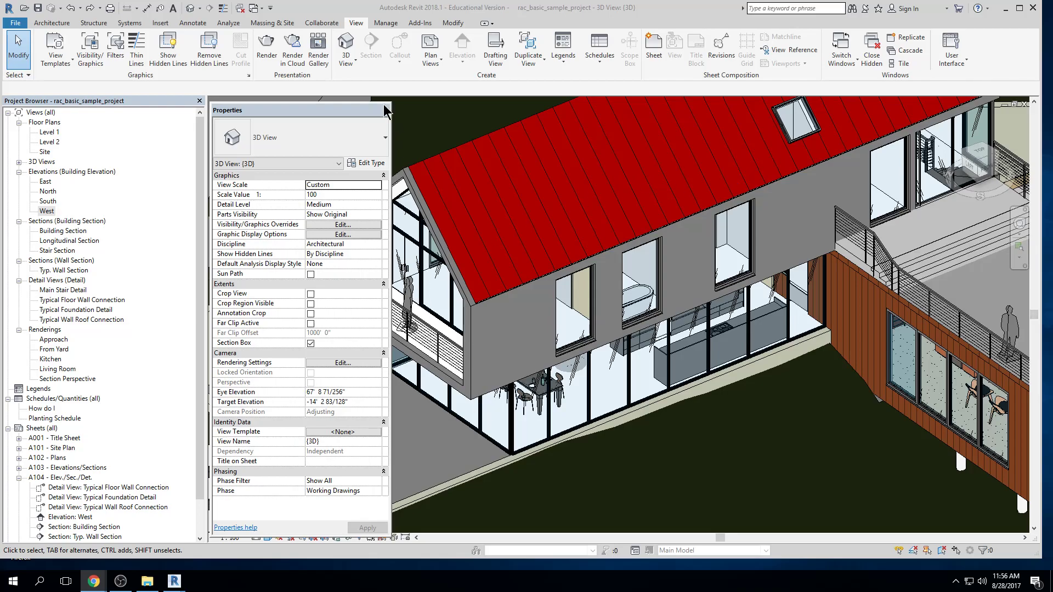
Dock the Properties palette above the Project Browser and open the Level 1 floor plan
{"action": "left_click_drag", "start_coordinate": [368, 110], "coordinate": [161, 109]}
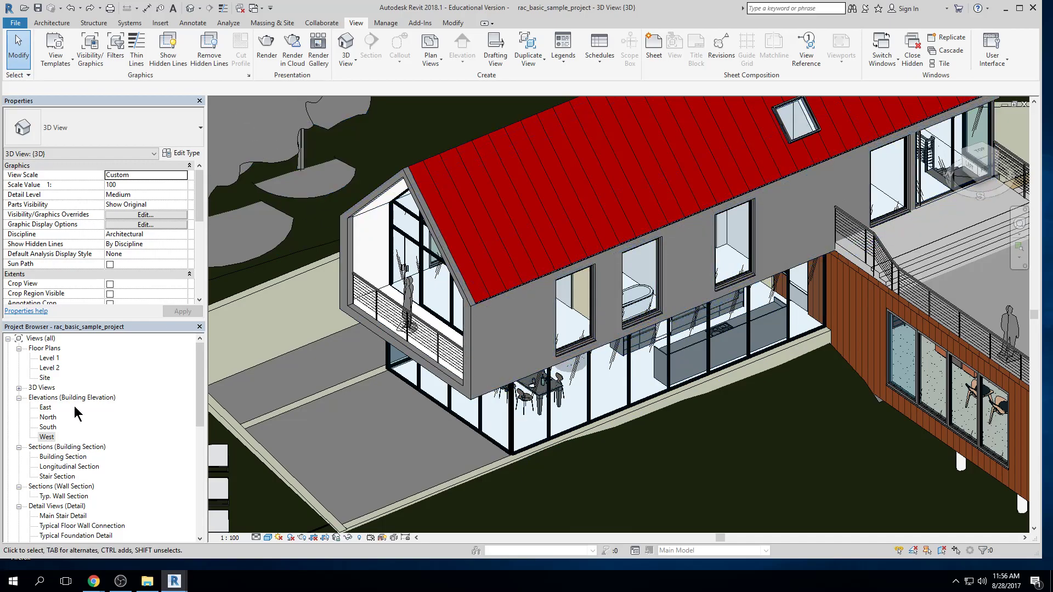
{"action": "left_click", "coordinate": [45, 358]}
{"action": "double_click", "coordinate": [42, 358]}
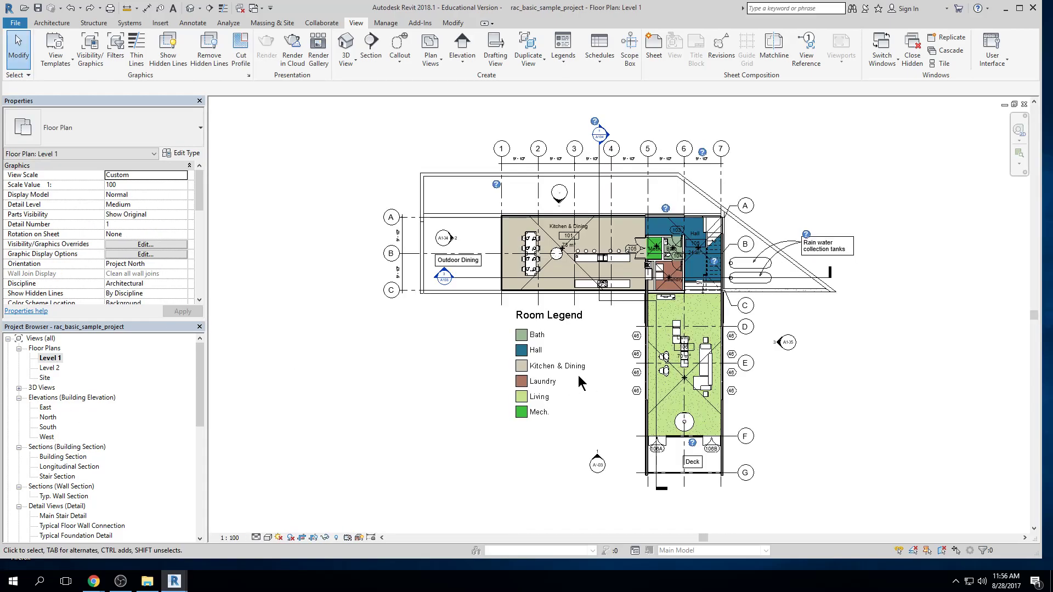
Draw a chain of Interior - Partition walls from Level 1 up to Level 2, running around the room legend to the deck's west side
{"action": "left_click", "coordinate": [52, 23]}
{"action": "left_click", "coordinate": [49, 41]}
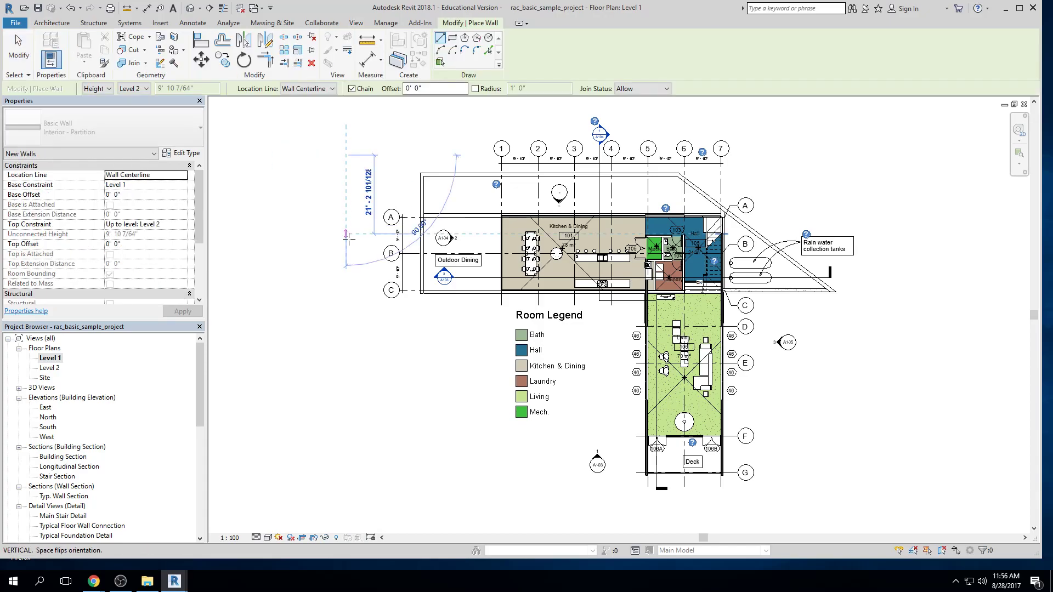
{"action": "left_click", "coordinate": [352, 326]}
{"action": "left_click", "coordinate": [592, 334]}
{"action": "left_click", "coordinate": [592, 437]}
{"action": "left_click", "coordinate": [525, 454]}
{"action": "left_click", "coordinate": [537, 483]}
{"action": "left_click", "coordinate": [622, 483]}
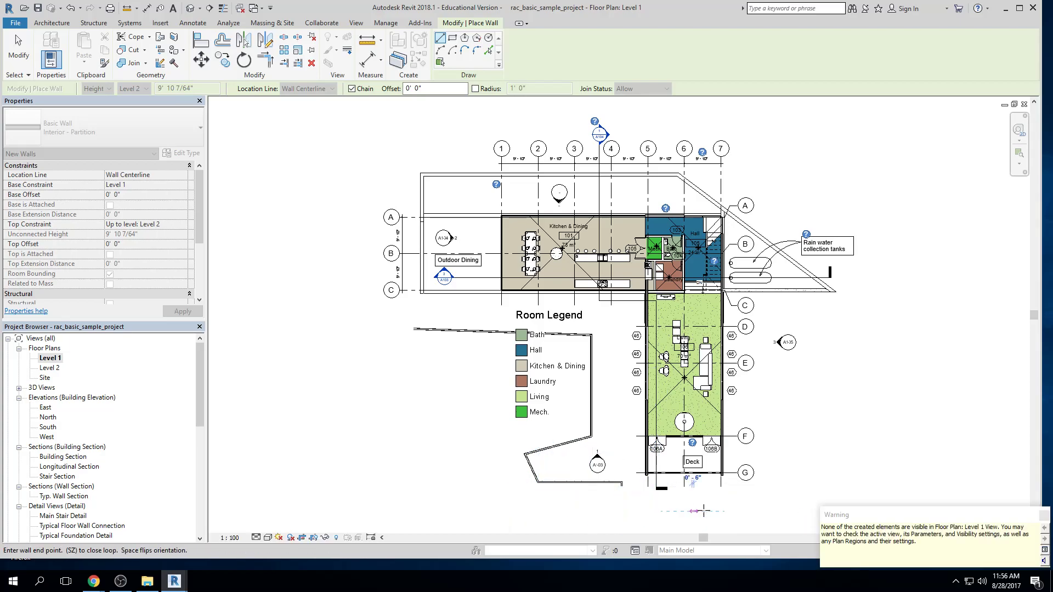
{"action": "key", "text": "Escape"}
{"action": "key", "text": "Escape"}
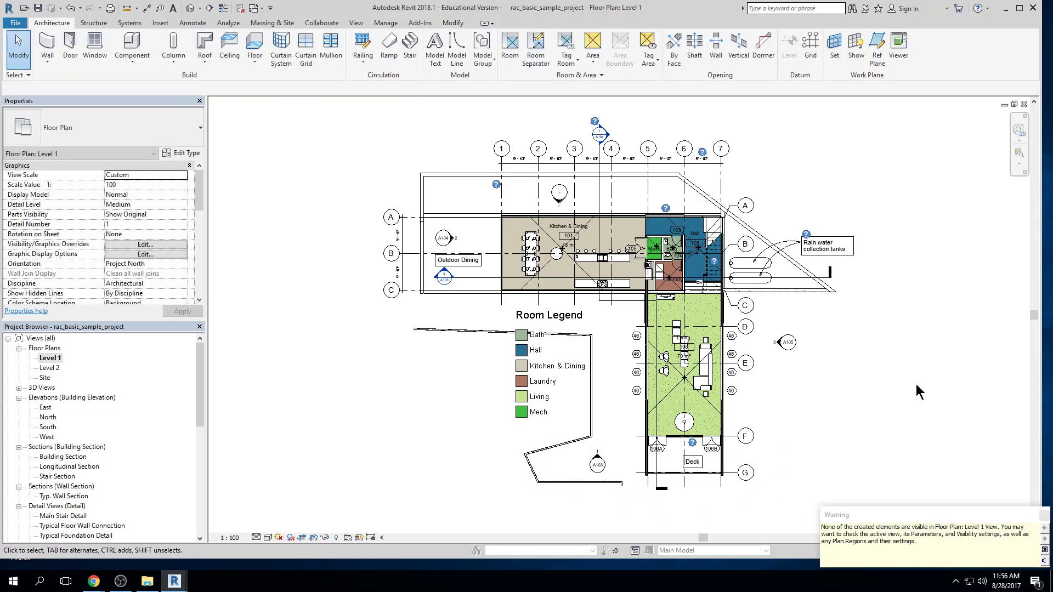
Examine the new walls in the default 3D view, and close that view
{"action": "left_click", "coordinate": [191, 8]}
{"action": "scroll", "coordinate": [764, 184], "scroll_direction": "down", "scroll_amount": 6}
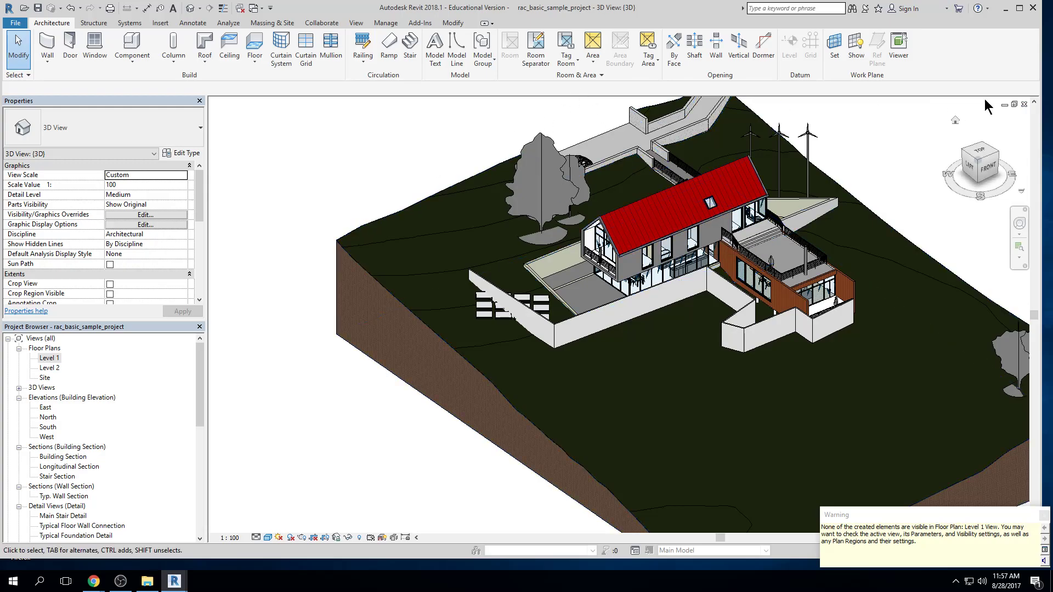
{"action": "left_click", "coordinate": [1025, 104]}
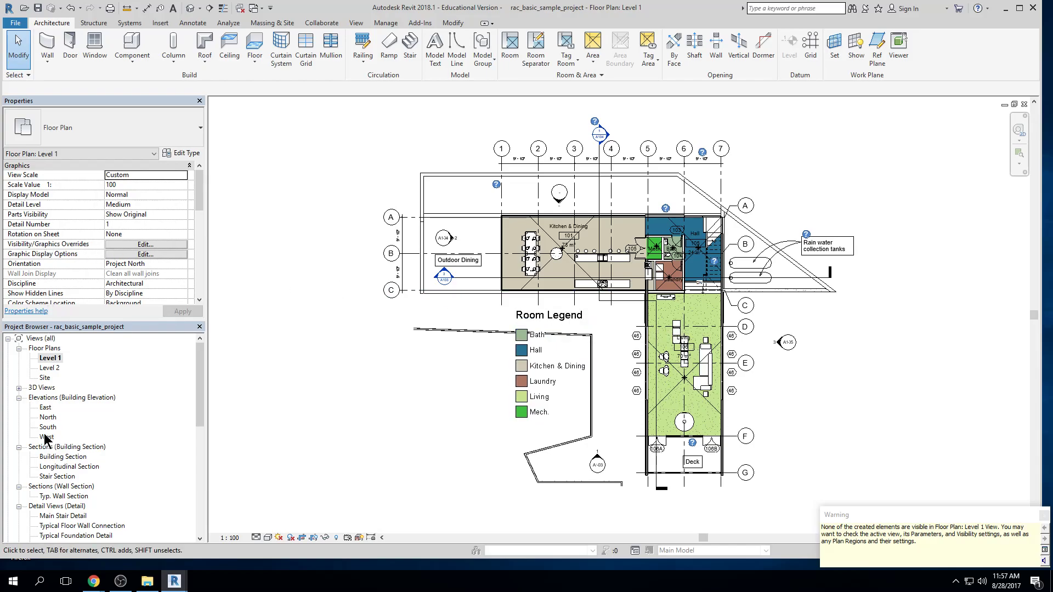
Place a Standard Single Window on the upper gable wall in the East elevation, deleting the conflicting curtain wall elements
{"action": "double_click", "coordinate": [44, 409]}
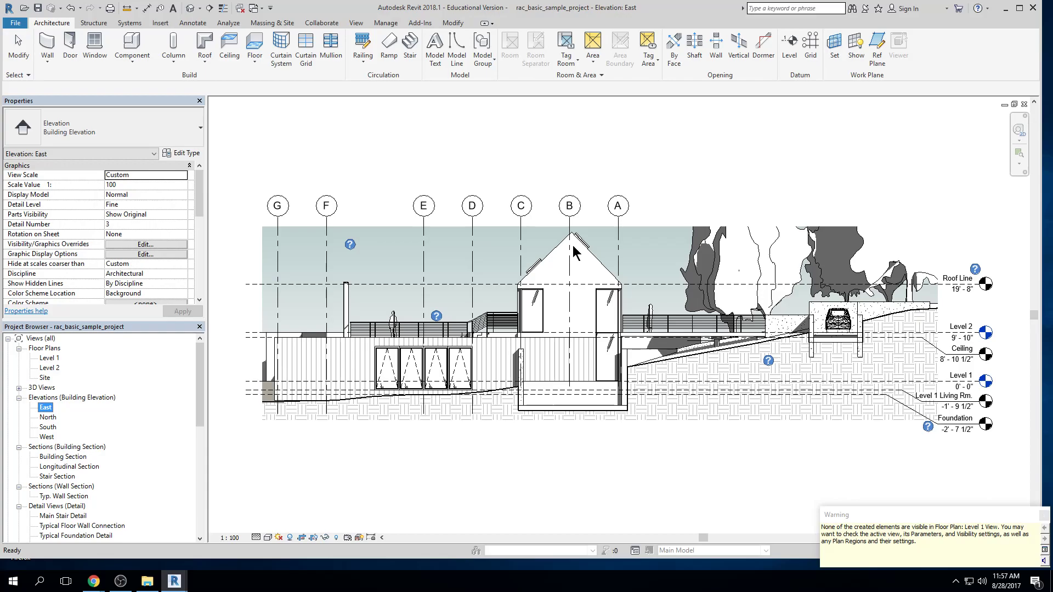
{"action": "left_click", "coordinate": [95, 51]}
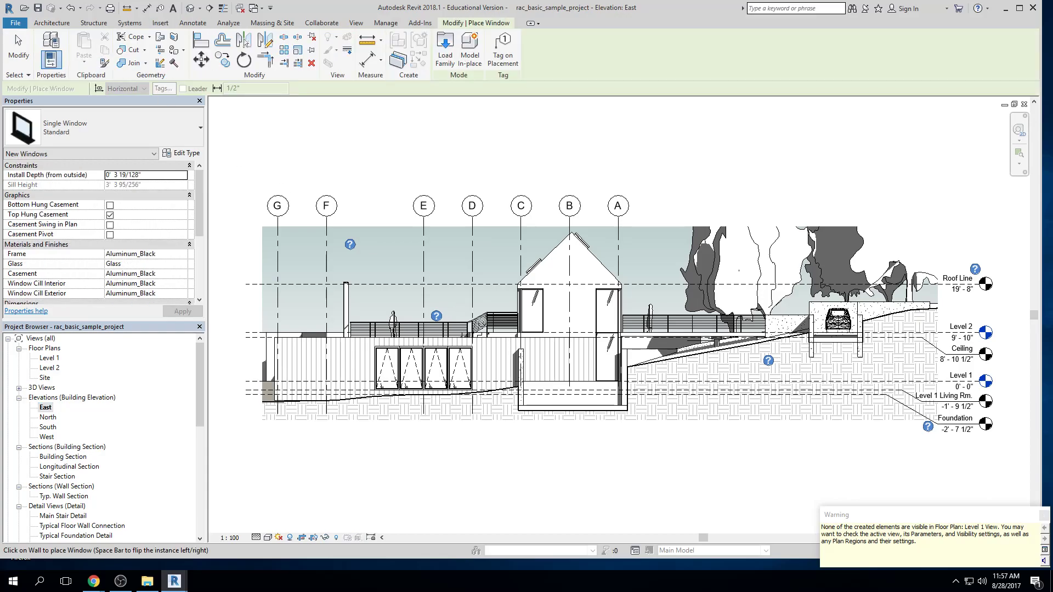
{"action": "scroll", "coordinate": [483, 321], "scroll_direction": "up", "scroll_amount": 2}
{"action": "left_click", "coordinate": [574, 294]}
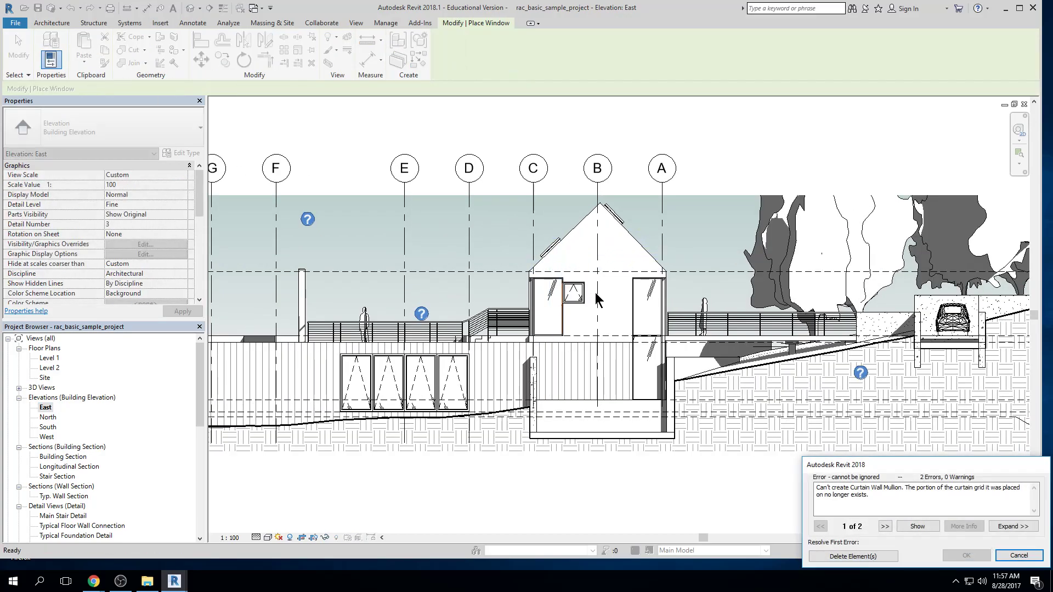
{"action": "left_click", "coordinate": [853, 557]}
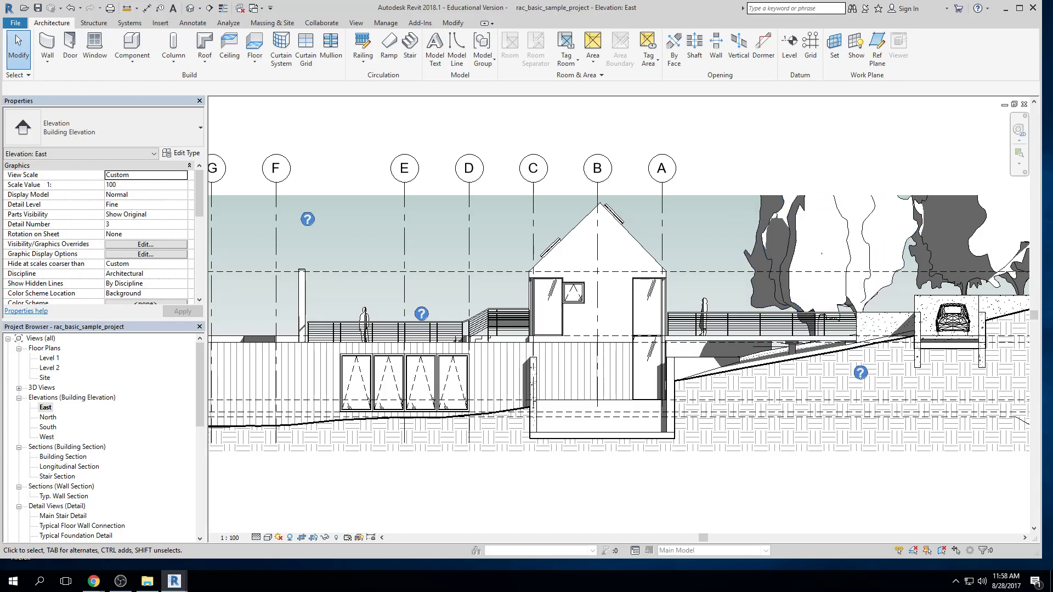
Browse from the East elevation through the Level 1 and Level 2 floor plans and the North elevation, returning to Level 1
{"action": "middle_click_drag", "start_coordinate": [515, 352], "coordinate": [525, 313]}
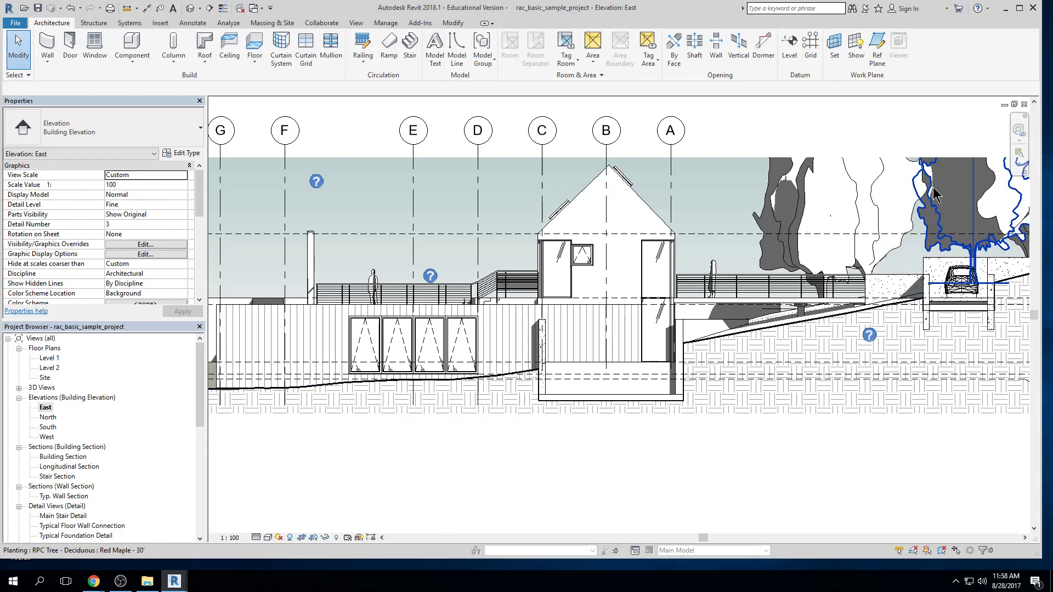
{"action": "middle_click_drag", "start_coordinate": [1009, 170], "coordinate": [984, 181]}
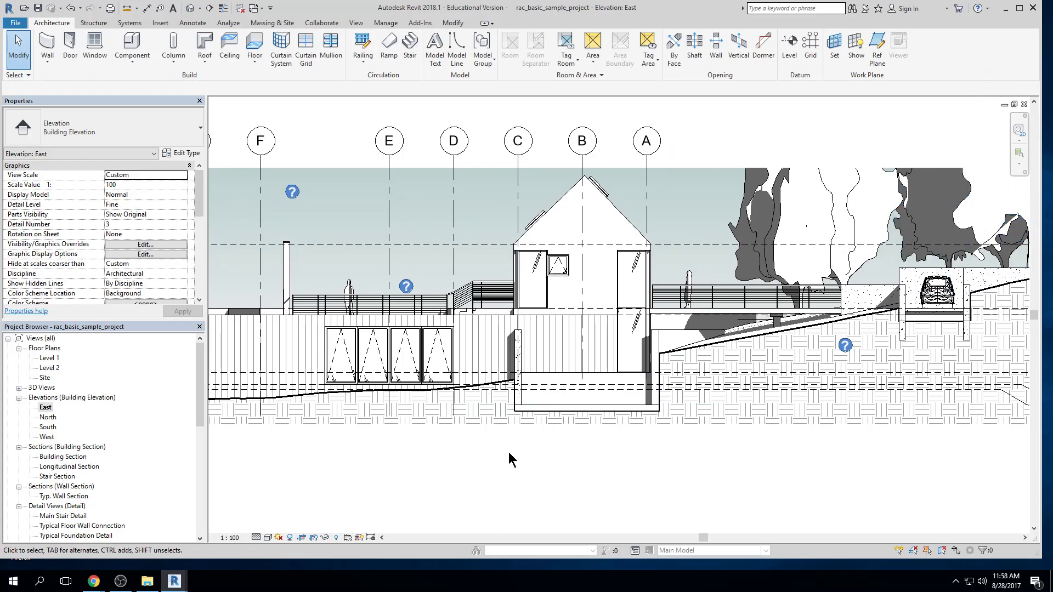
{"action": "double_click", "coordinate": [48, 358]}
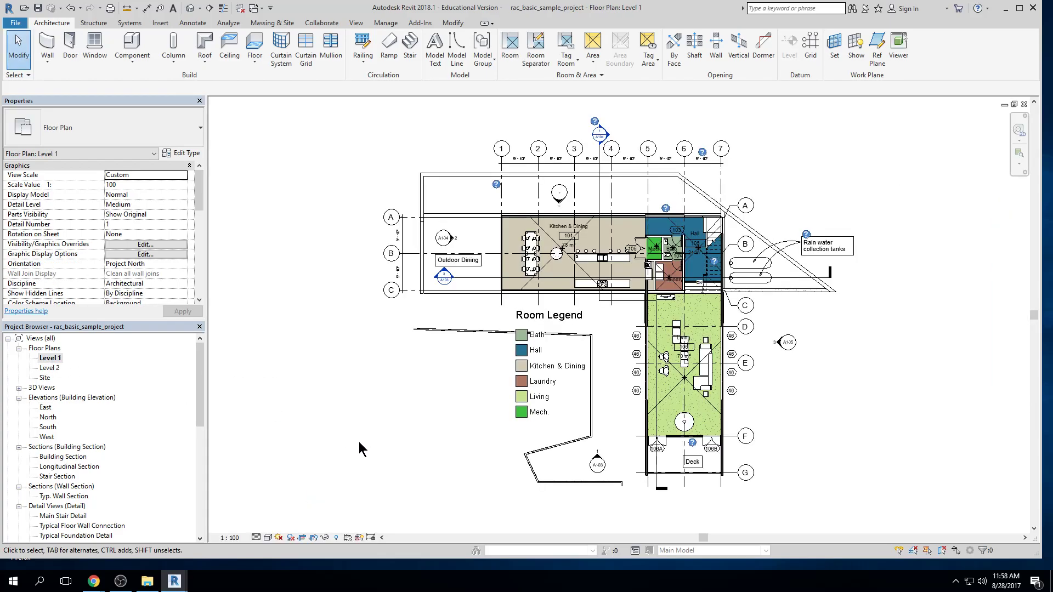
{"action": "double_click", "coordinate": [49, 368]}
{"action": "double_click", "coordinate": [50, 418]}
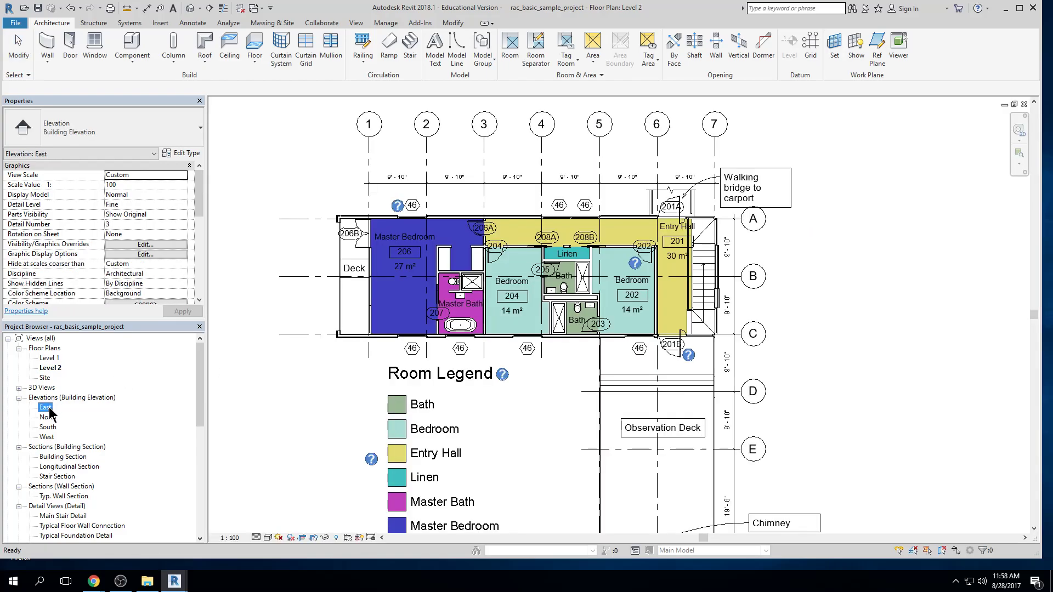
{"action": "double_click", "coordinate": [50, 357]}
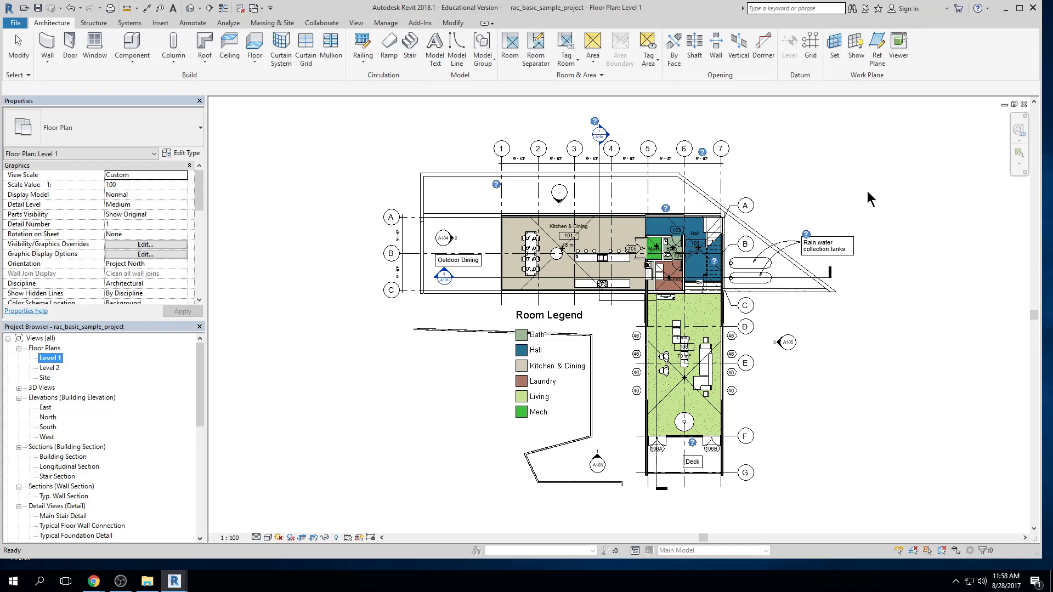
Close the open Level 1, North and East views, and cancel closing the project at the last remaining view
{"action": "left_click", "coordinate": [995, 128]}
{"action": "left_click", "coordinate": [1024, 105]}
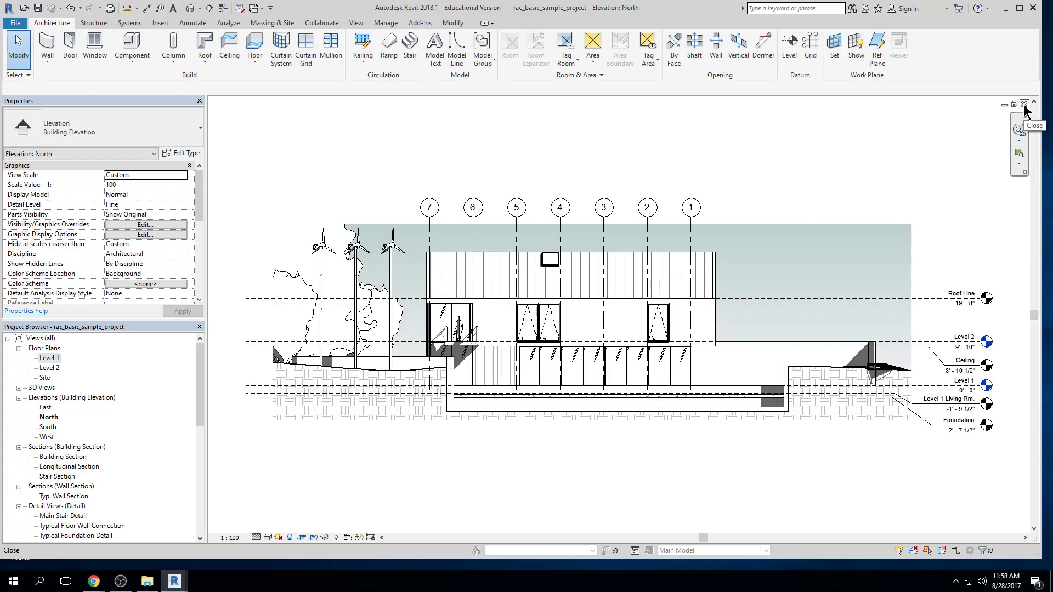
{"action": "left_click", "coordinate": [1024, 105]}
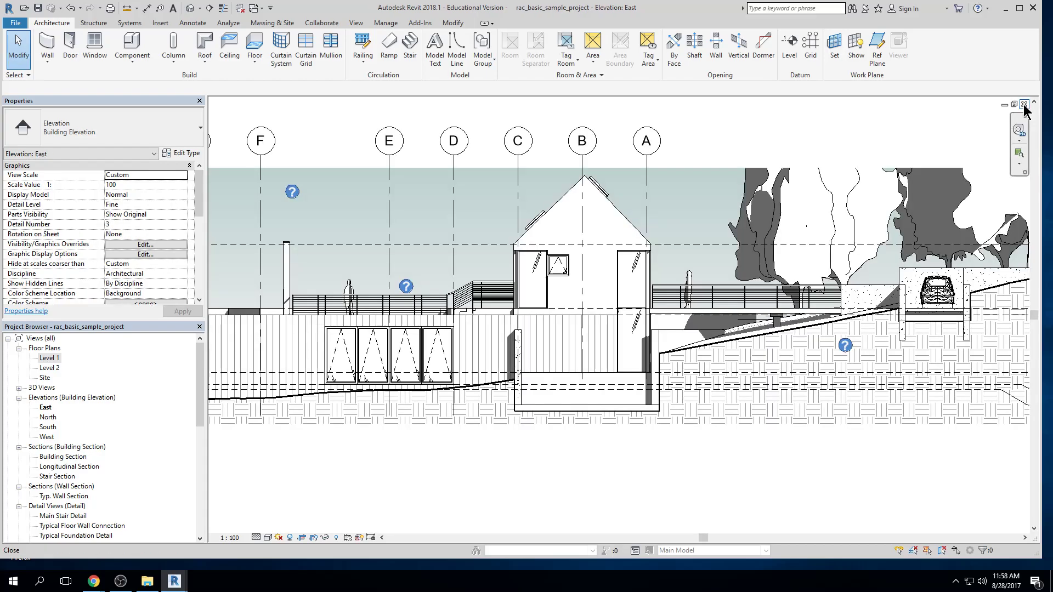
{"action": "left_click", "coordinate": [1024, 105]}
{"action": "left_click", "coordinate": [1024, 104]}
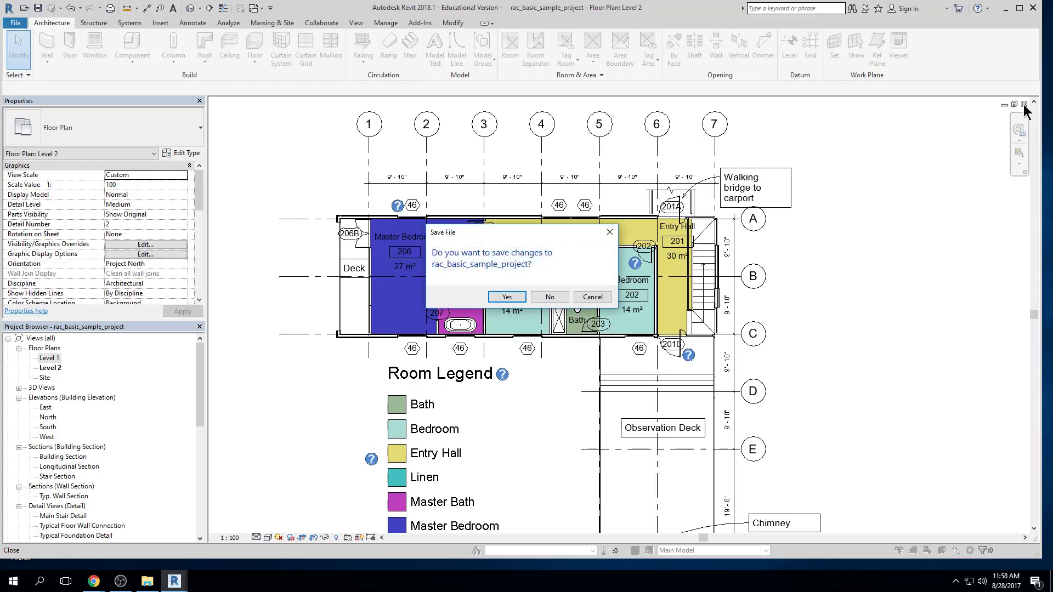
{"action": "key", "text": "Escape"}
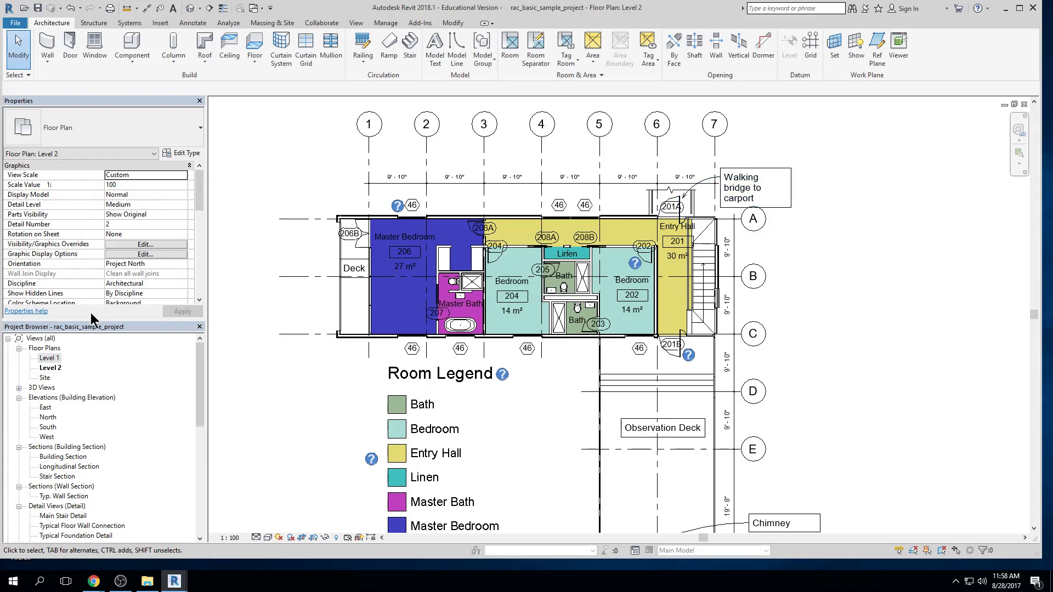
Reopen the Level 1 floor plan, switch to the Level 2 window, and return to Level 1
{"action": "double_click", "coordinate": [49, 359]}
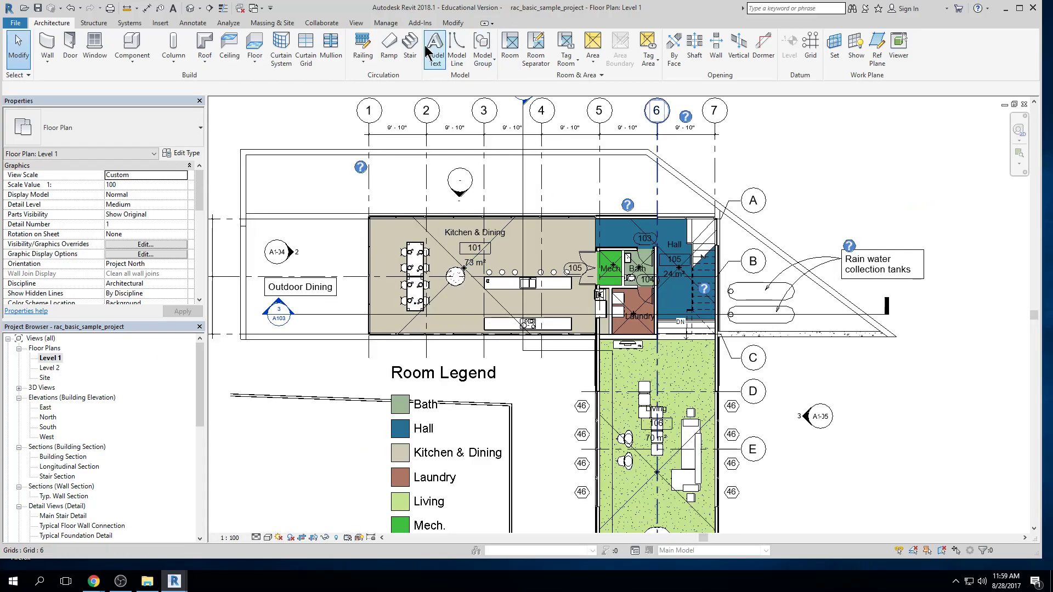
{"action": "left_click", "coordinate": [262, 10]}
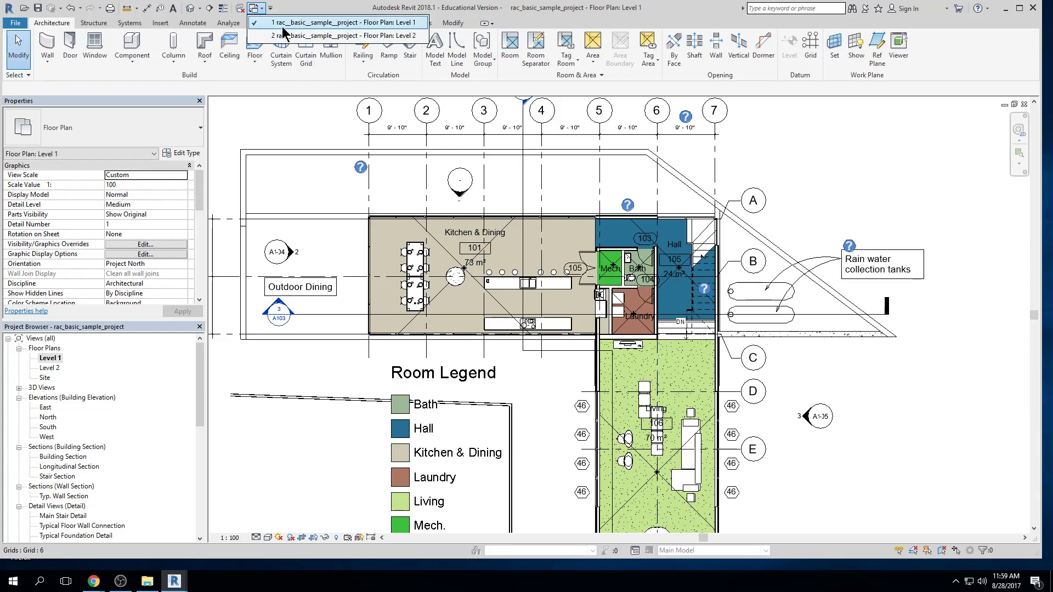
{"action": "left_click", "coordinate": [284, 35]}
{"action": "left_click", "coordinate": [261, 9]}
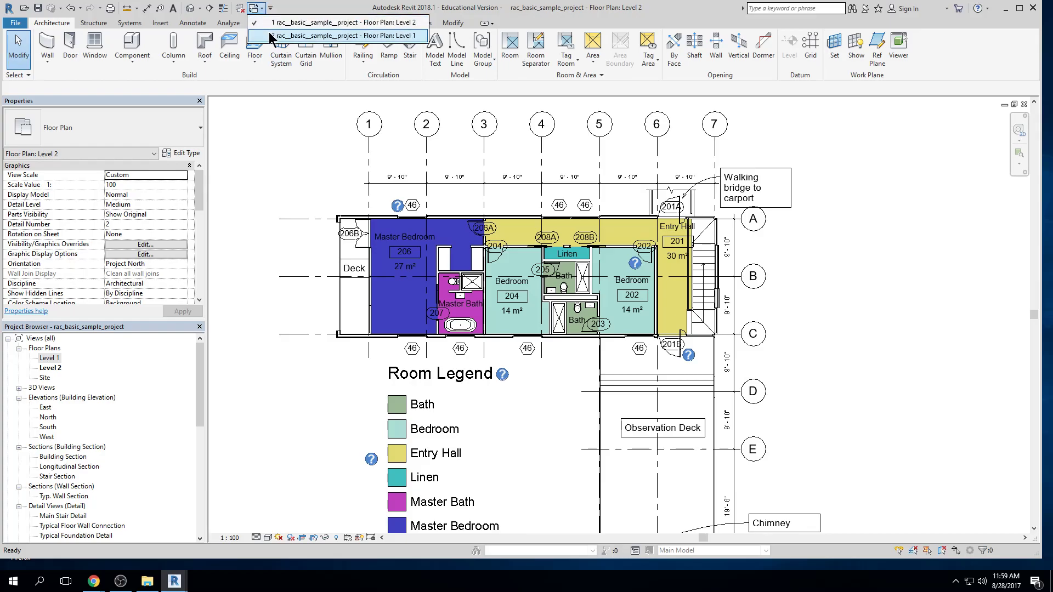
{"action": "left_click", "coordinate": [283, 24]}
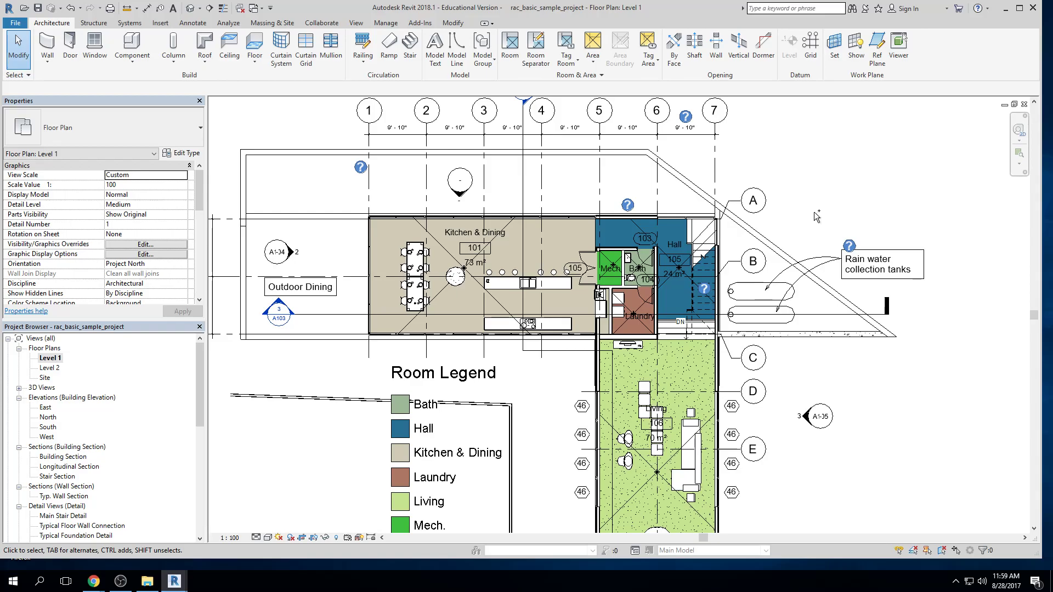
Cycle repeatedly between the open Level 1 and Level 2 floor plan windows
{"action": "key", "text": "ctrl+Tab"}
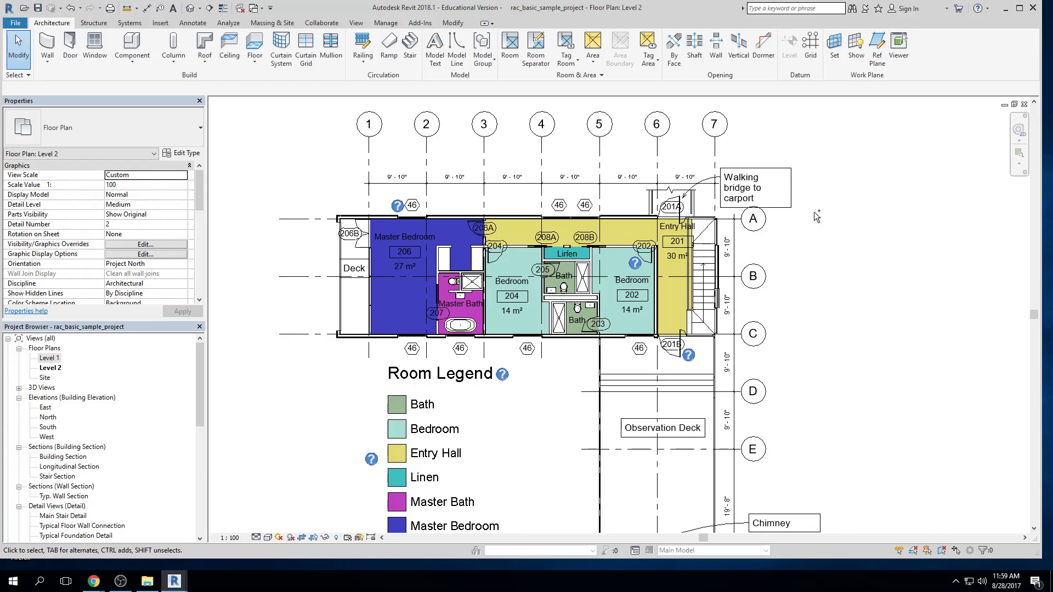
{"action": "key", "text": "ctrl+Tab"}
{"action": "key", "text": "ctrl+Tab"}
{"action": "key", "text": "ctrl+Tab"}
{"action": "key", "text": "ctrl+Tab"}
{"action": "key", "text": "ctrl+Tab"}
{"action": "key", "text": "ctrl+Tab"}
{"action": "key", "text": "ctrl+Tab"}
{"action": "key", "text": "ctrl+Tab"}
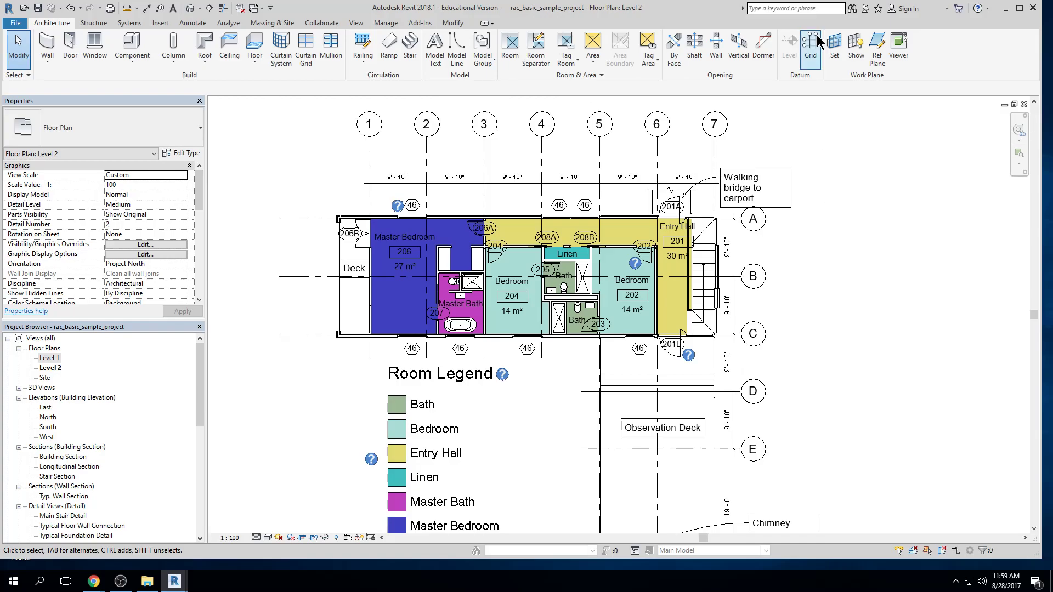
Close the Level 2 floor plan view while keeping Level 1 open
{"action": "scroll", "coordinate": [693, 281], "scroll_direction": "up", "scroll_amount": 1}
{"action": "scroll", "coordinate": [773, 263], "scroll_direction": "down", "scroll_amount": 1}
{"action": "scroll", "coordinate": [804, 259], "scroll_direction": "down", "scroll_amount": 1}
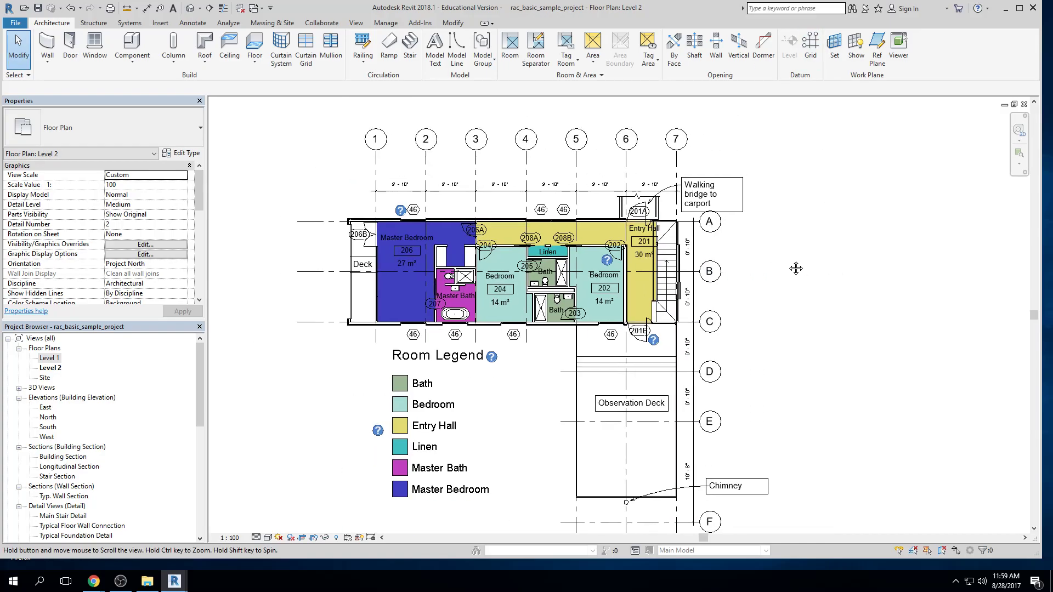
{"action": "left_click", "coordinate": [1023, 104]}
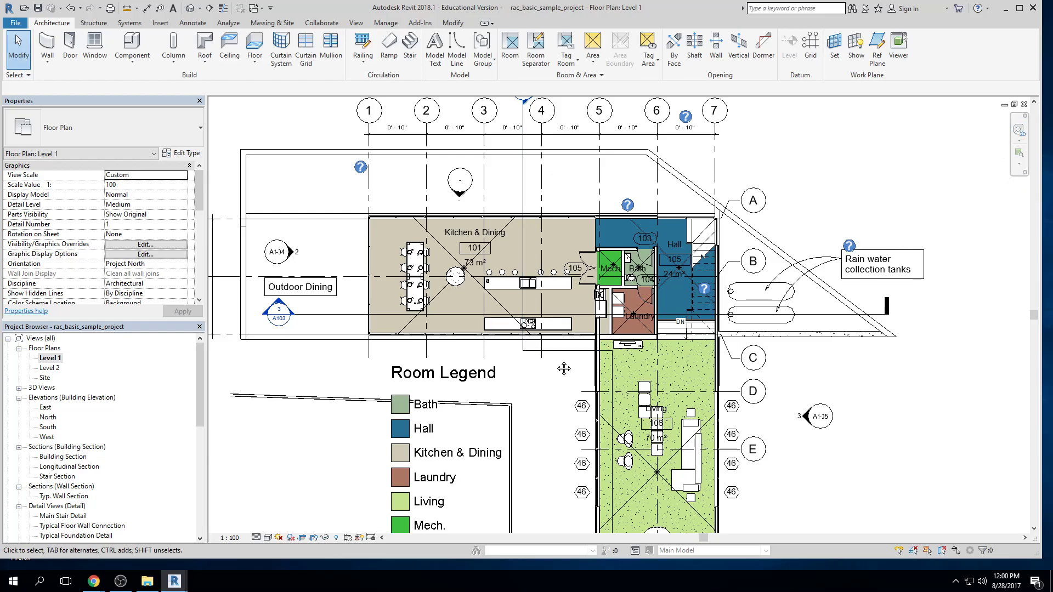
Maximize the program window and frame the whole Level 1 floor plan
{"action": "middle_click_drag", "start_coordinate": [509, 380], "coordinate": [521, 352]}
{"action": "scroll", "coordinate": [521, 353], "scroll_direction": "down", "scroll_amount": 1}
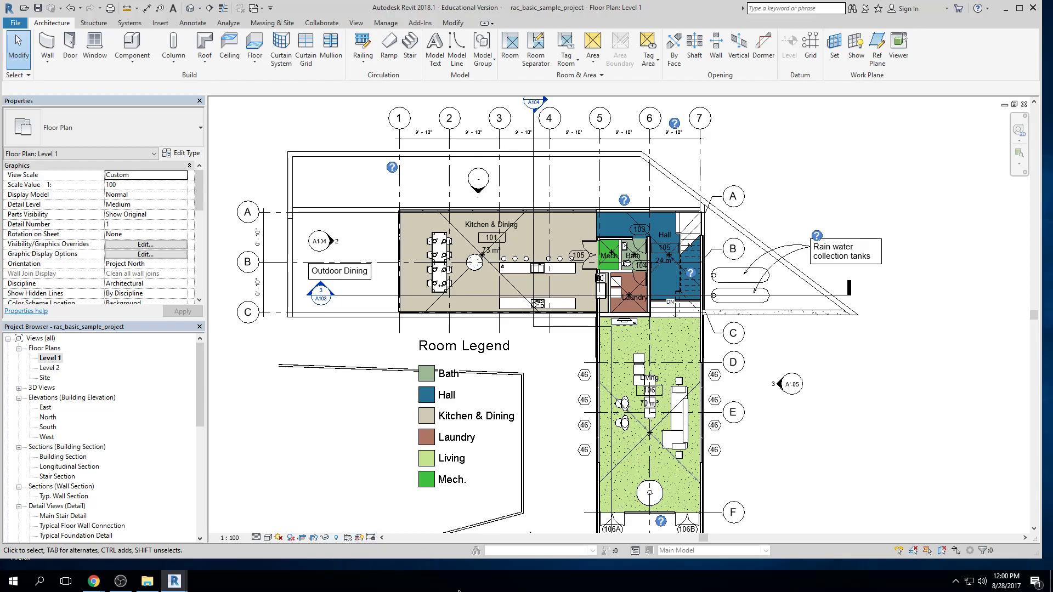
{"action": "left_click", "coordinate": [1020, 7]}
{"action": "scroll", "coordinate": [353, 409], "scroll_direction": "down", "scroll_amount": 2}
{"action": "middle_click_drag", "start_coordinate": [355, 407], "coordinate": [401, 392]}
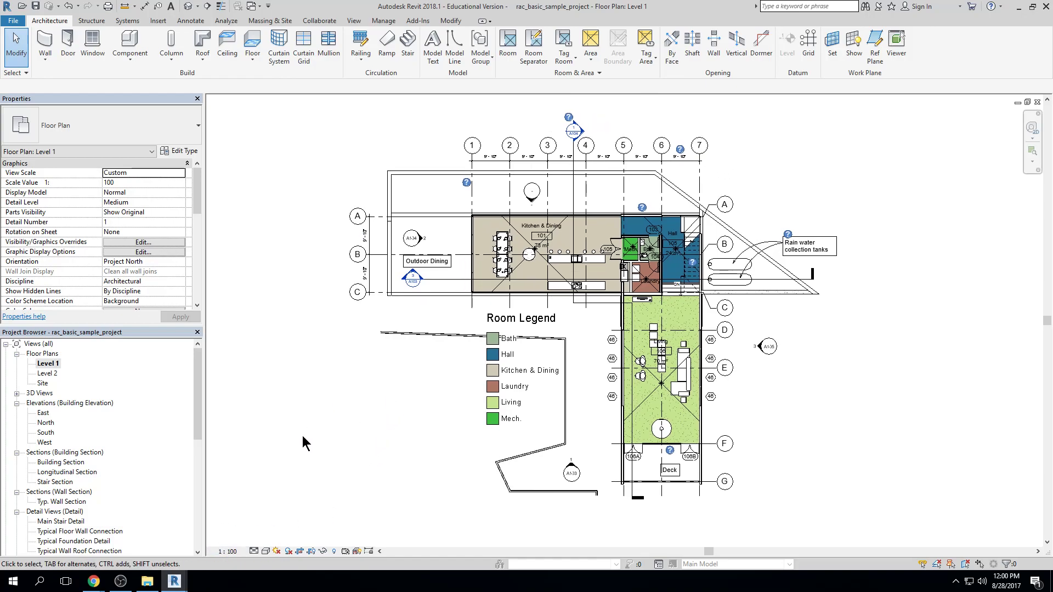
Set the Level 1 floor plan's view scale to 3/4" = 1'-0" and inspect the grid bubbles and dimension text
{"action": "left_click", "coordinate": [235, 553]}
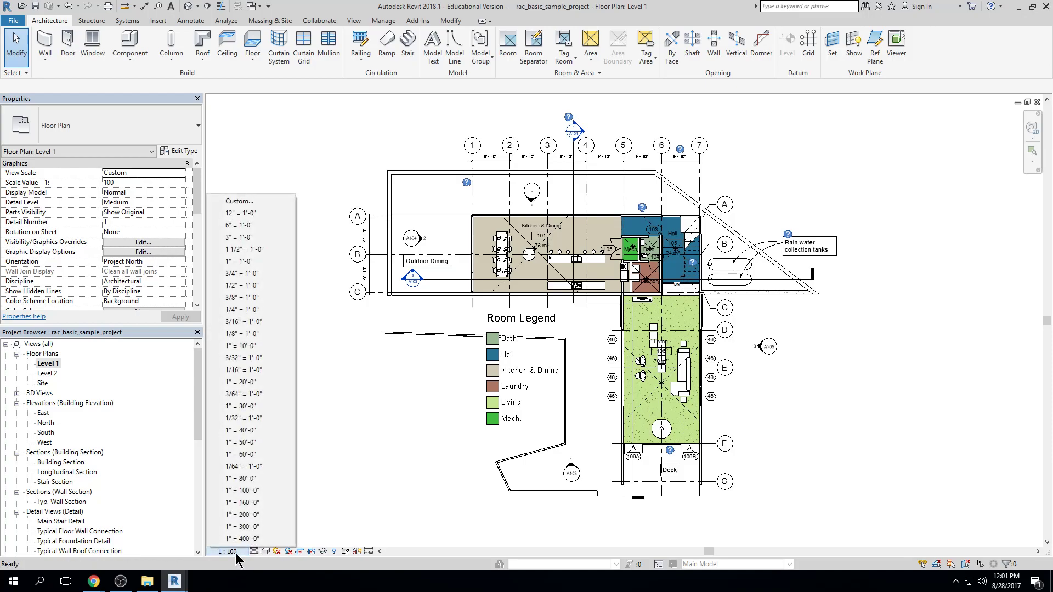
{"action": "left_click", "coordinate": [238, 549]}
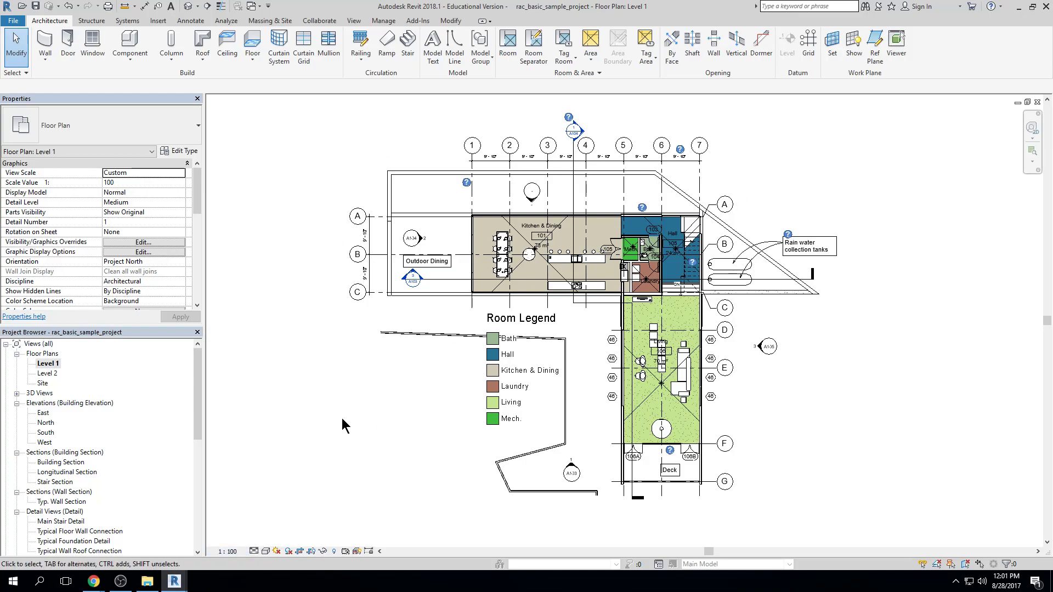
{"action": "left_click", "coordinate": [230, 553]}
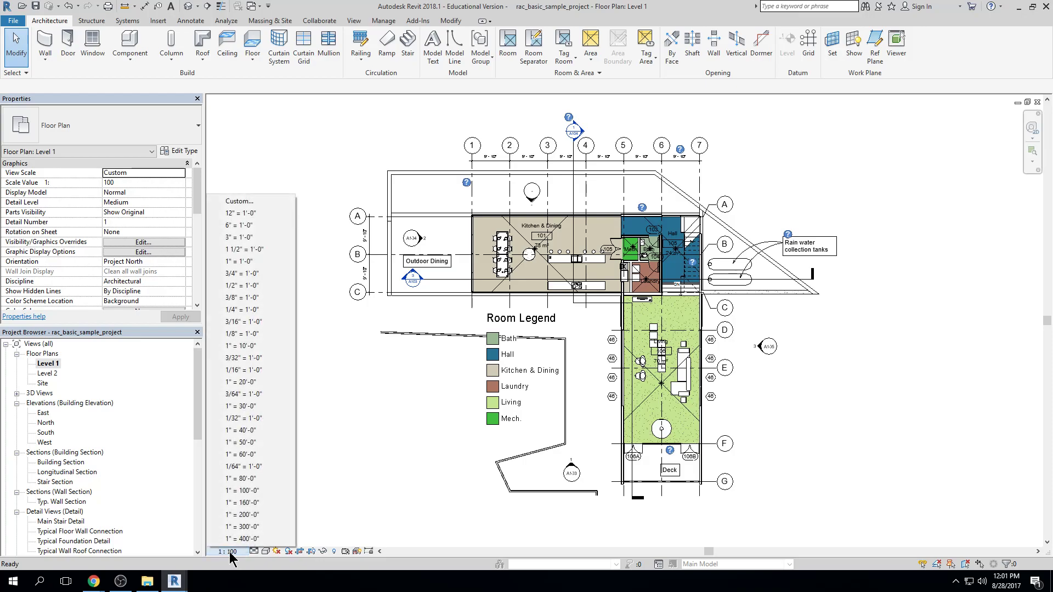
{"action": "left_click", "coordinate": [255, 274]}
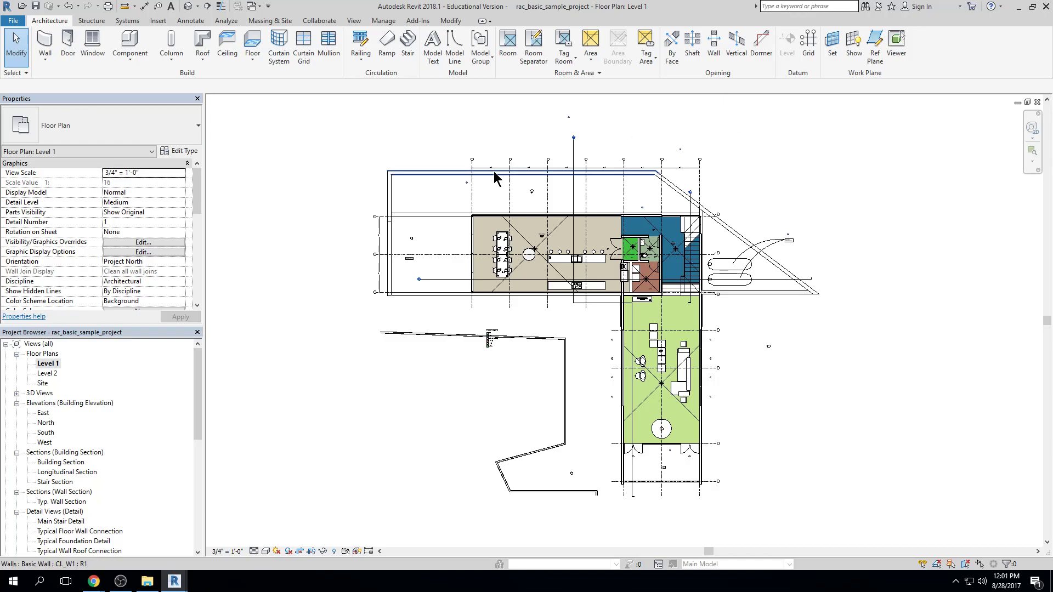
{"action": "scroll", "coordinate": [494, 178], "scroll_direction": "up", "scroll_amount": 10}
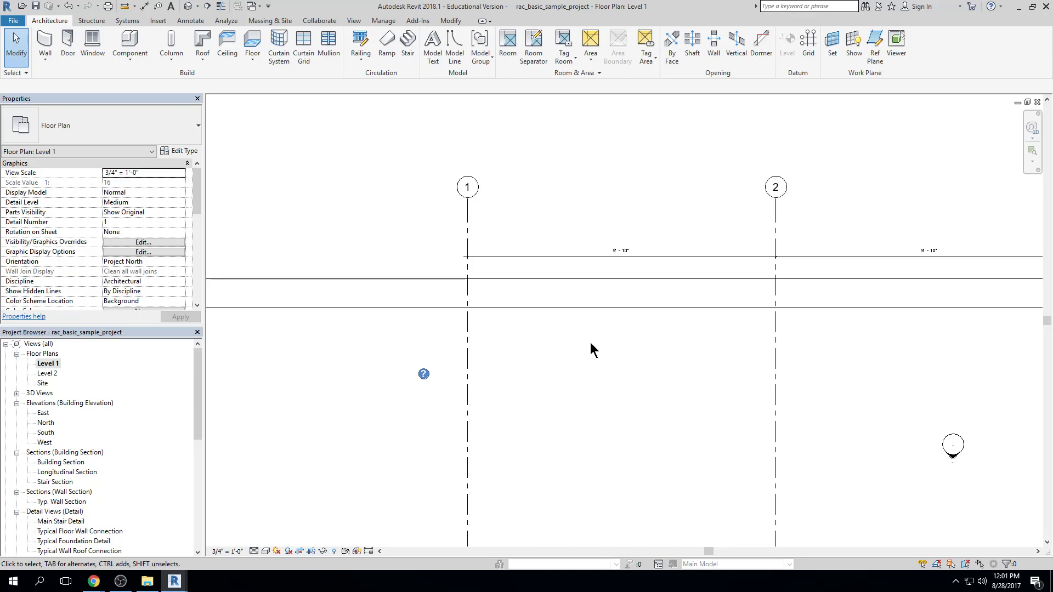
{"action": "scroll", "coordinate": [570, 359], "scroll_direction": "down", "scroll_amount": 6}
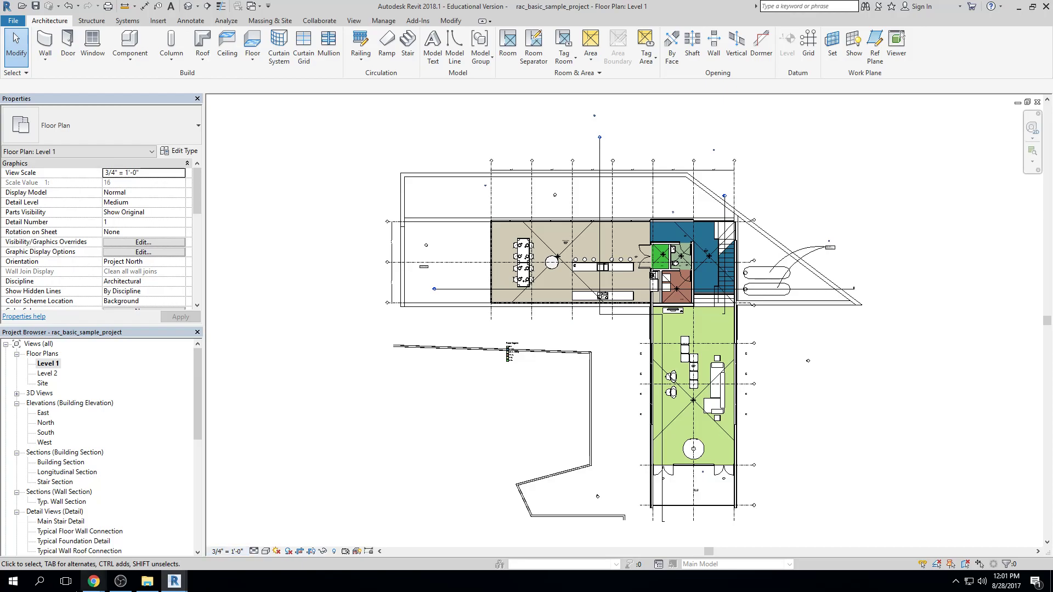
Try view scales of 3/32" = 1'-0", 1" = 100'-0" and 1/16" = 1'-0" on the Level 1 floor plan
{"action": "left_click", "coordinate": [228, 553]}
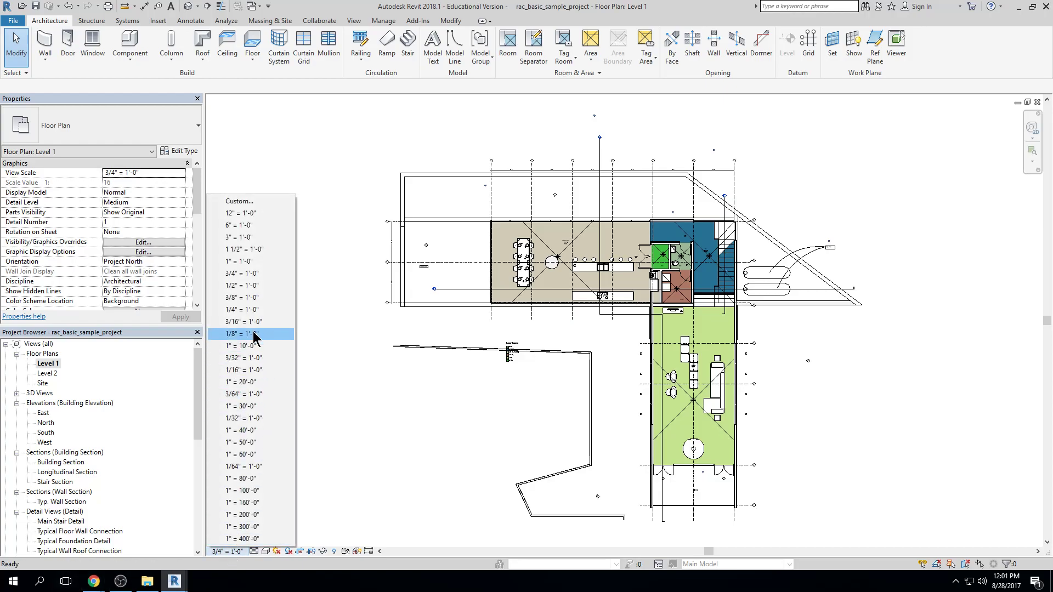
{"action": "left_click", "coordinate": [258, 358]}
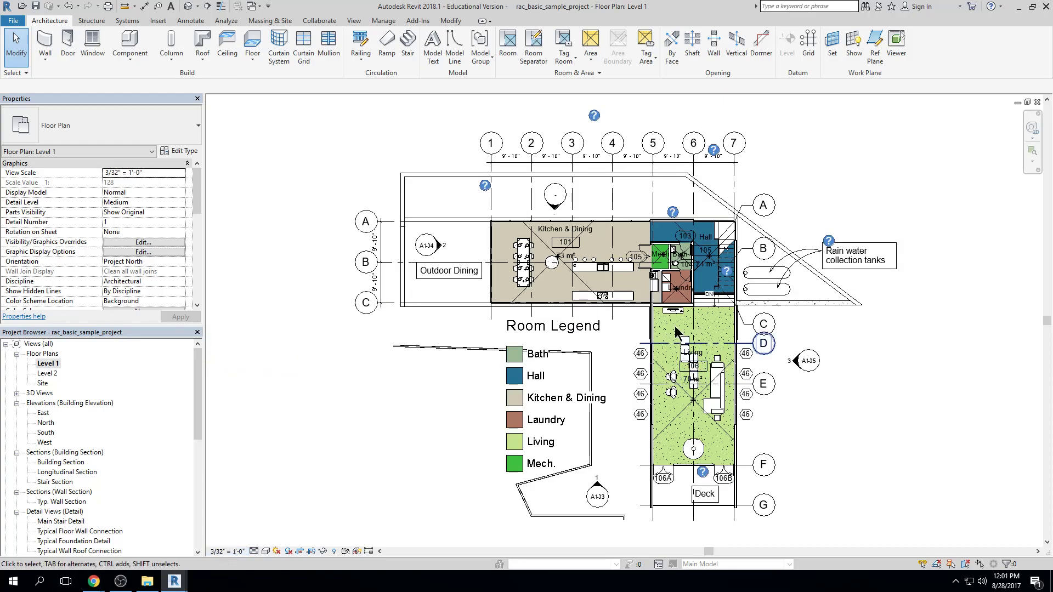
{"action": "left_click", "coordinate": [242, 553]}
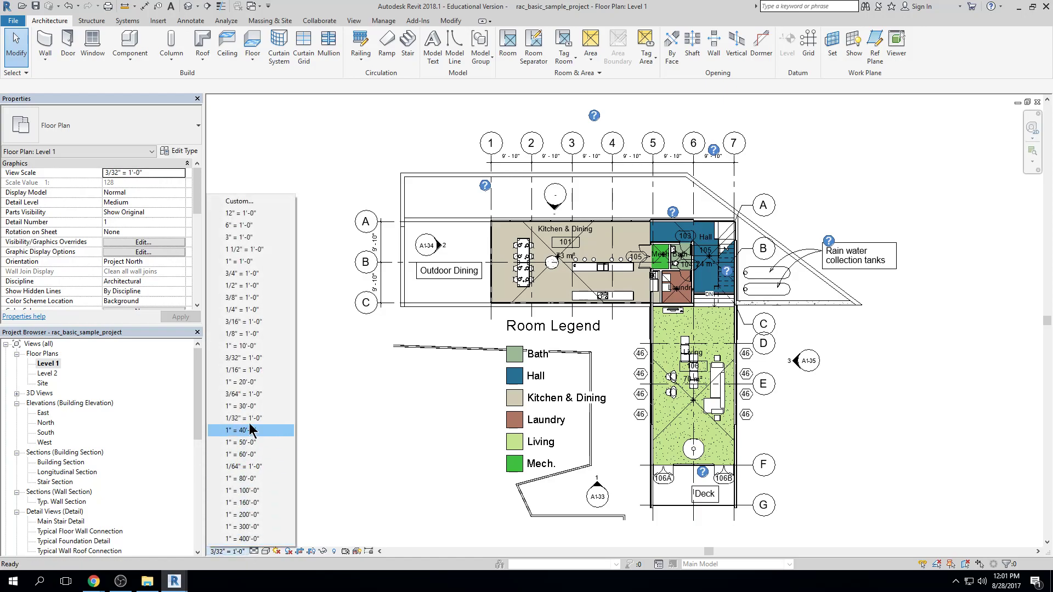
{"action": "left_click", "coordinate": [248, 358]}
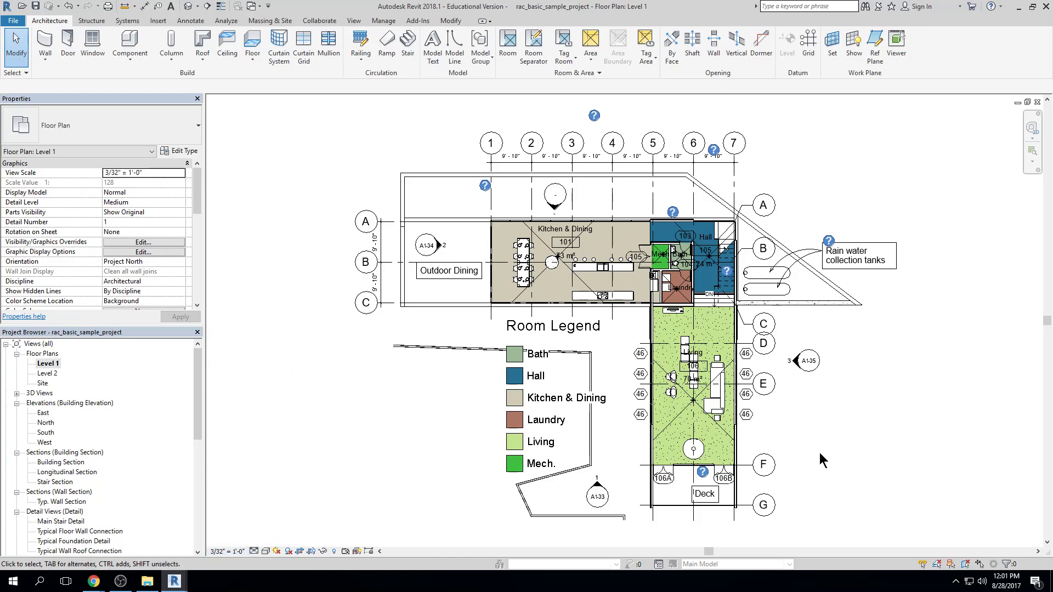
{"action": "left_click", "coordinate": [228, 553]}
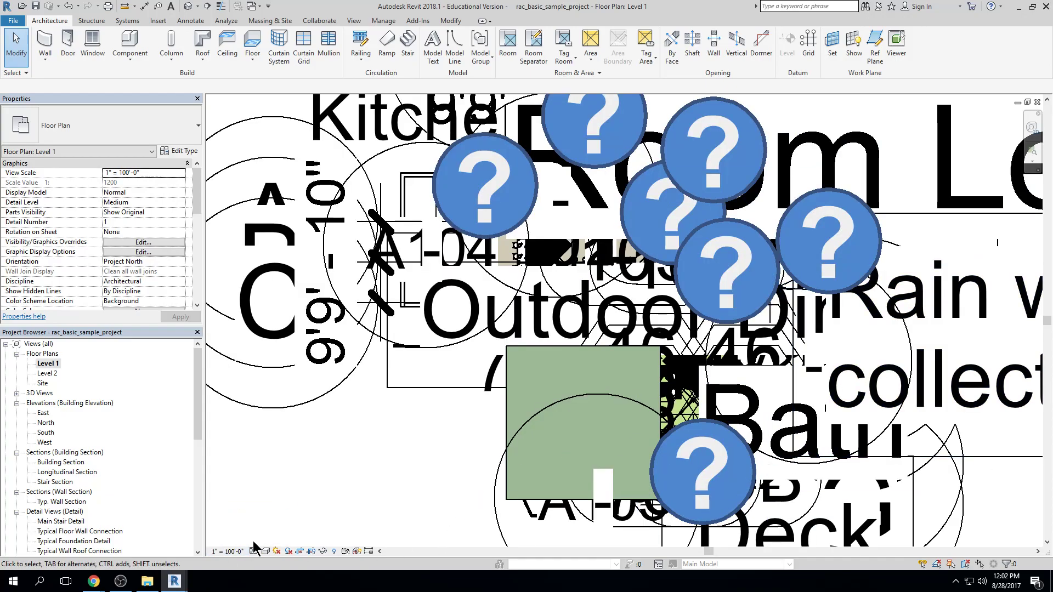
{"action": "left_click", "coordinate": [228, 551]}
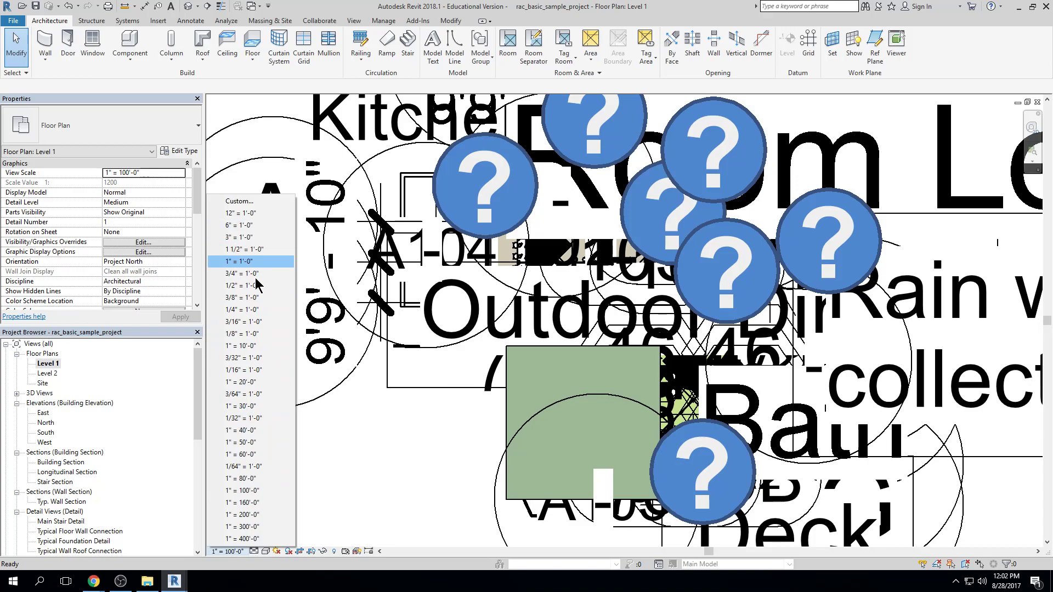
{"action": "left_click", "coordinate": [265, 370]}
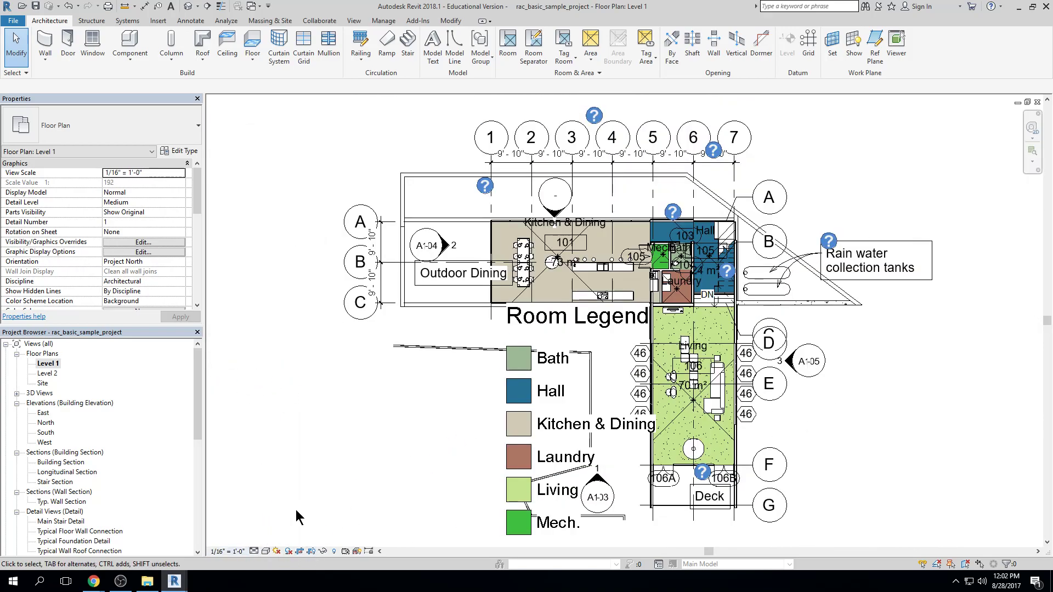
Set the Level 1 floor plan's view scale to 1/8" = 1'-0" and frame the whole plan
{"action": "left_click", "coordinate": [229, 551]}
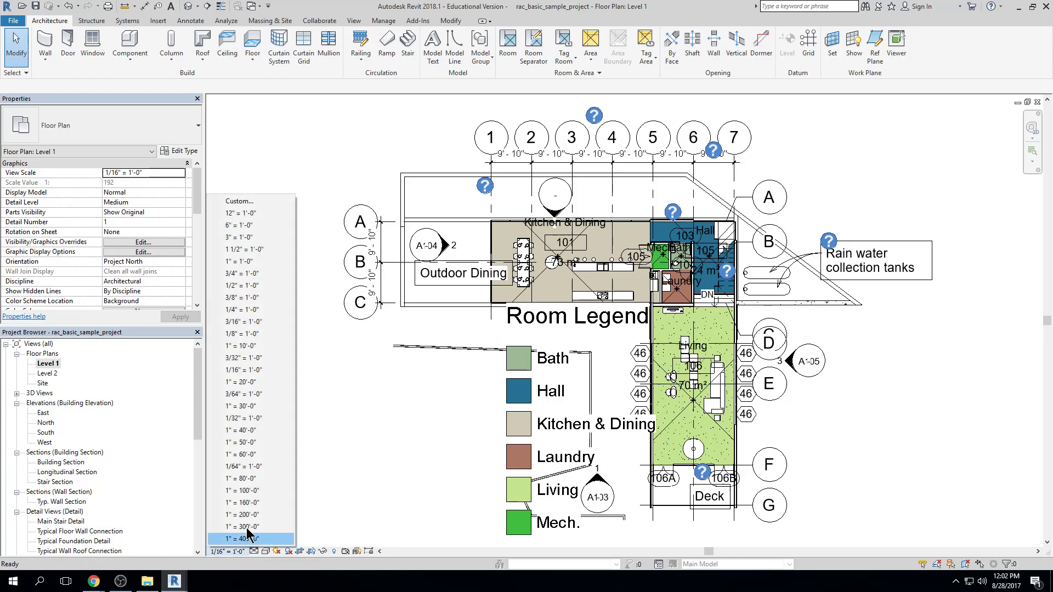
{"action": "left_click", "coordinate": [259, 334]}
{"action": "middle_click", "coordinate": [794, 384]}
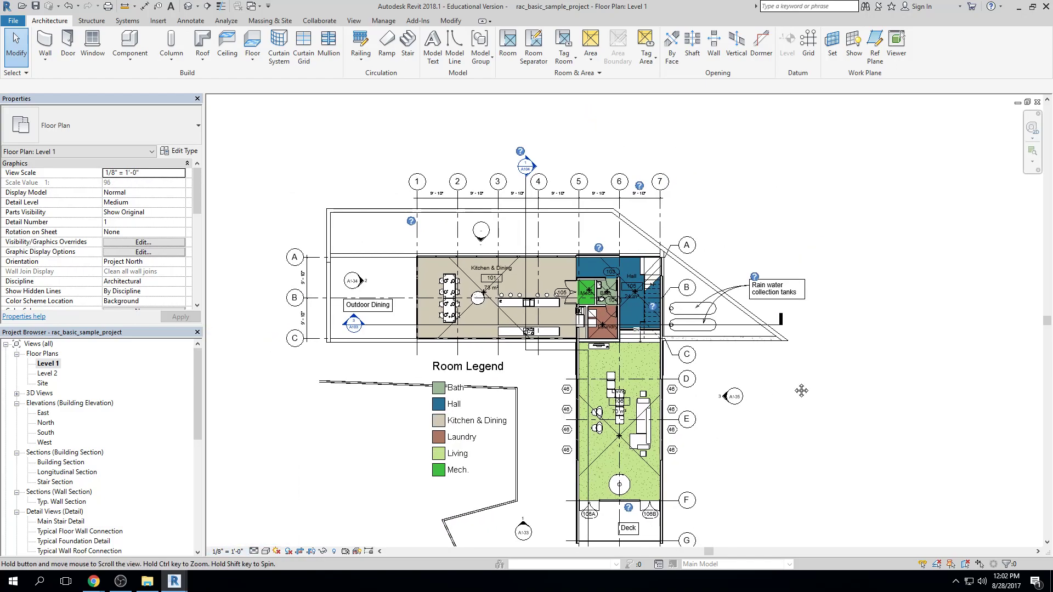
{"action": "middle_click", "coordinate": [793, 384]}
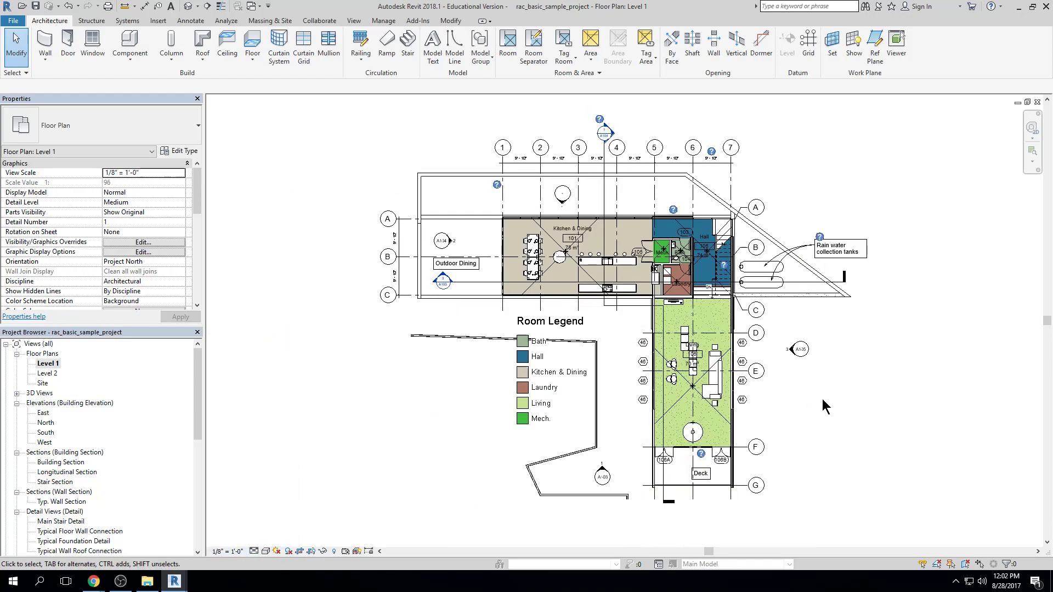
{"action": "left_click", "coordinate": [231, 551]}
{"action": "left_click", "coordinate": [429, 487]}
Turn on thin line display and look closely at the timber clad wall beside the Living room
{"action": "scroll", "coordinate": [644, 252], "scroll_direction": "up", "scroll_amount": 6}
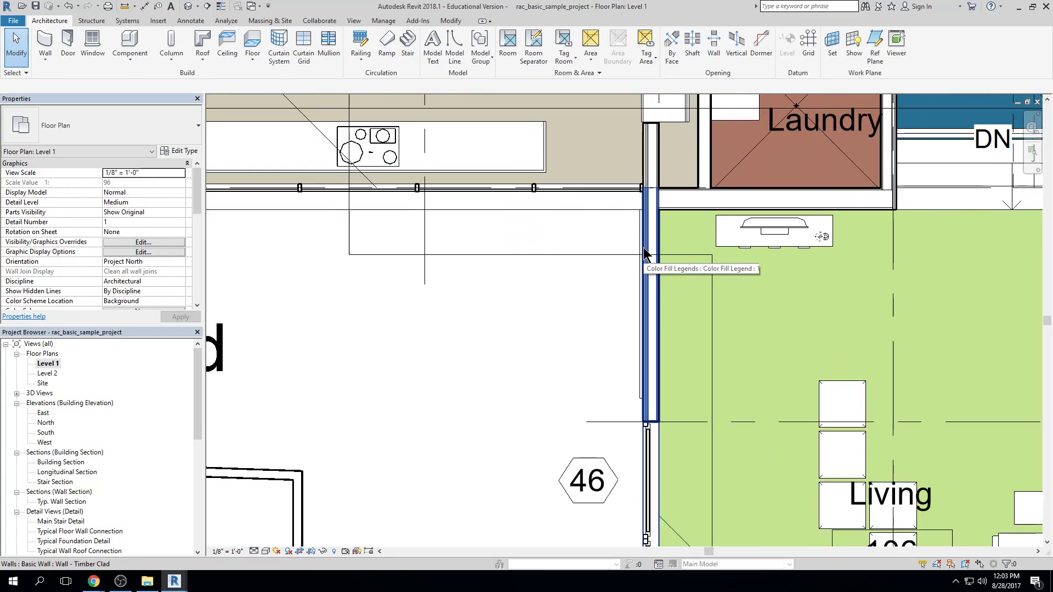
{"action": "scroll", "coordinate": [570, 271], "scroll_direction": "up", "scroll_amount": 5}
{"action": "middle_click_drag", "start_coordinate": [569, 271], "coordinate": [568, 267]}
{"action": "key", "text": "t"}
{"action": "key", "text": "l"}
{"action": "scroll", "coordinate": [584, 273], "scroll_direction": "up", "scroll_amount": 2}
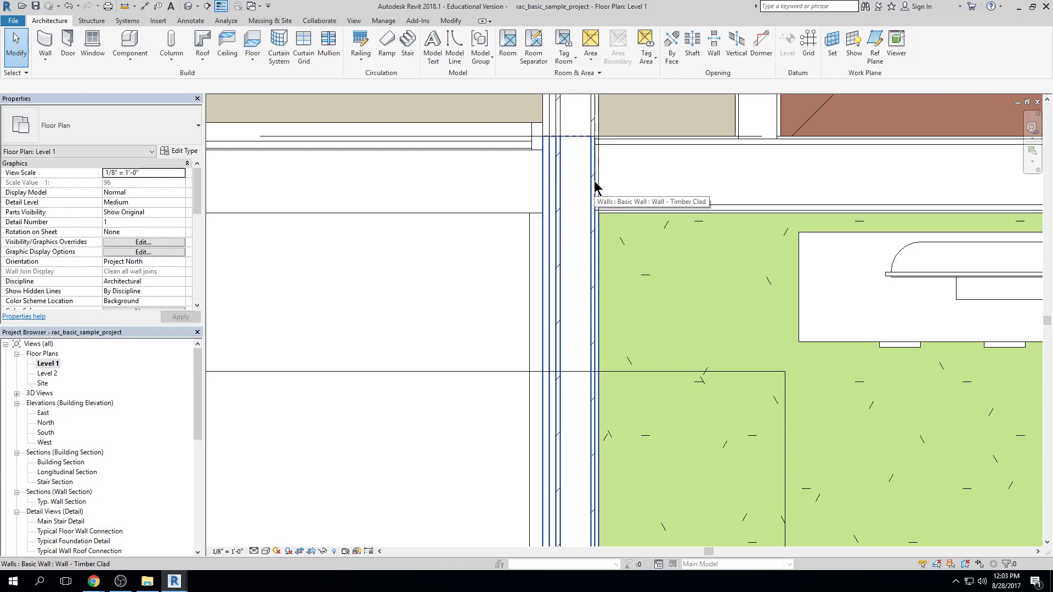
Switch the Level 1 floor plan's detail level to Coarse, back to Medium, and finally to Fine
{"action": "left_click", "coordinate": [254, 551]}
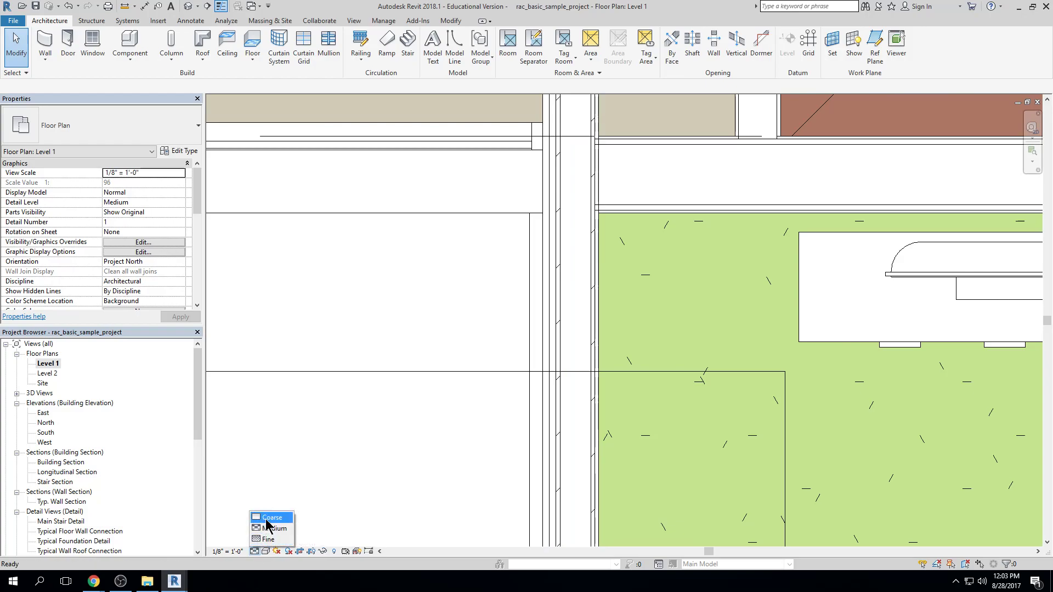
{"action": "left_click", "coordinate": [267, 518]}
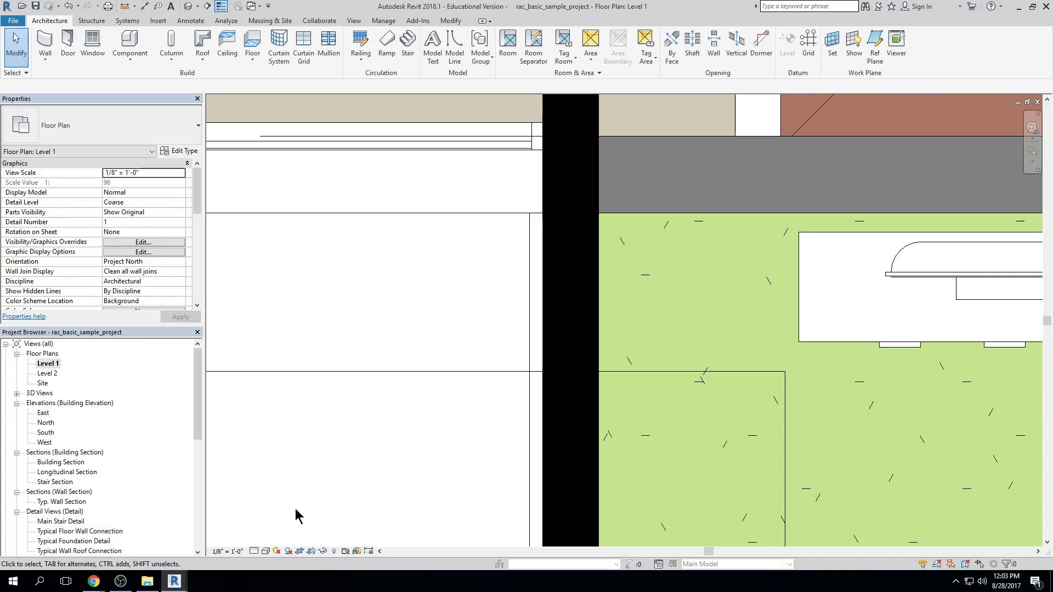
{"action": "left_click", "coordinate": [254, 551]}
{"action": "left_click", "coordinate": [271, 529]}
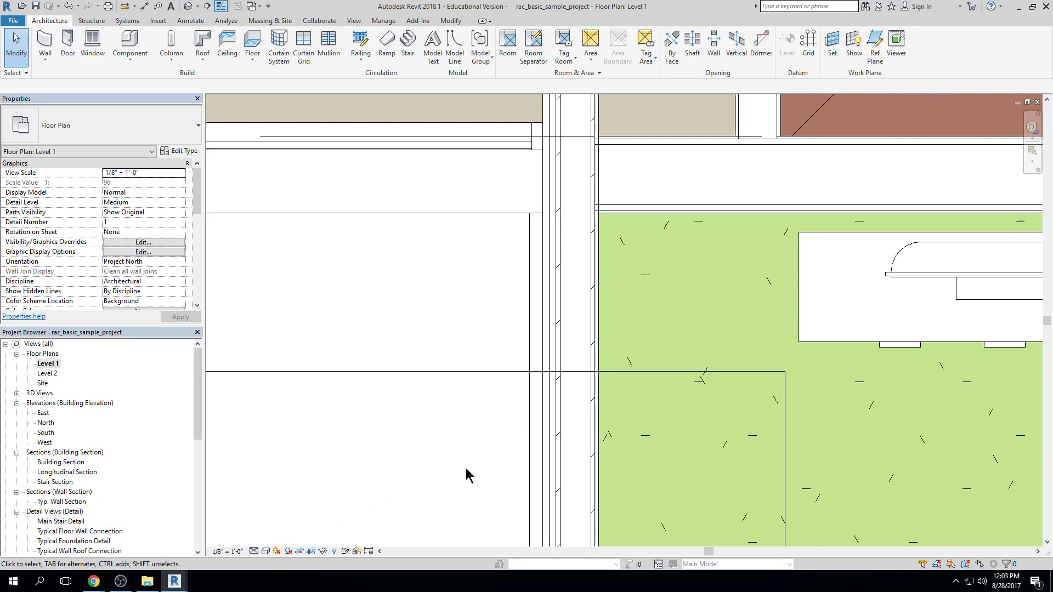
{"action": "left_click", "coordinate": [254, 552]}
{"action": "left_click", "coordinate": [262, 543]}
Open the default 3D view and frame the house on its site
{"action": "left_click", "coordinate": [266, 552]}
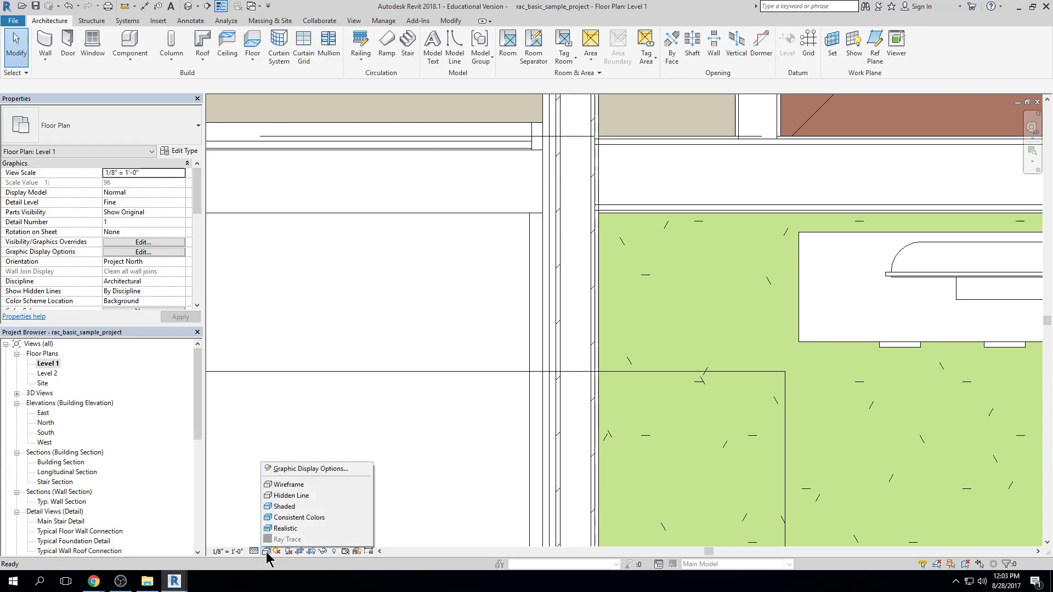
{"action": "left_click", "coordinate": [371, 376]}
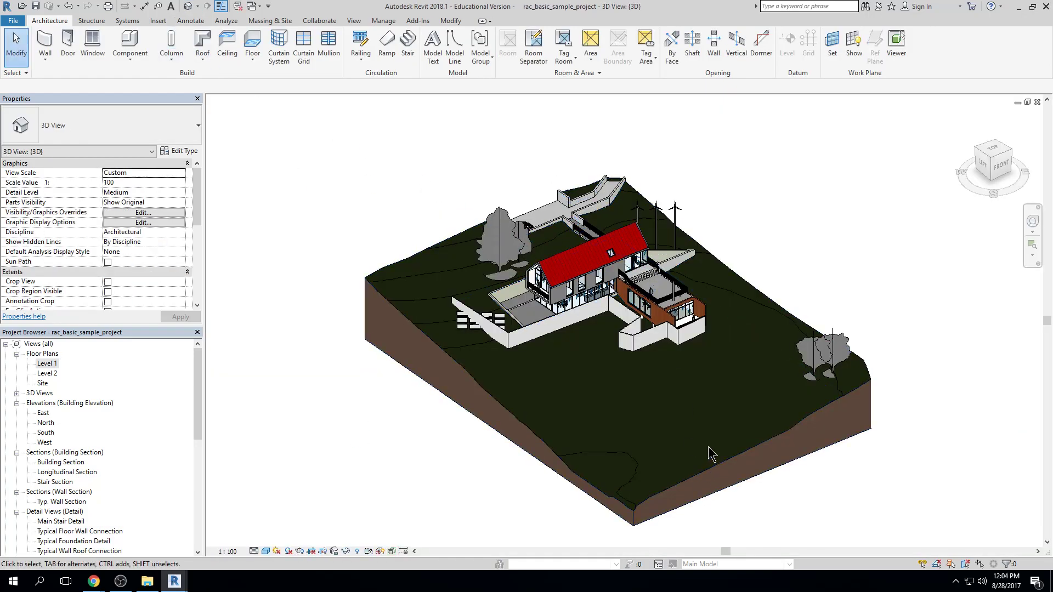
{"action": "scroll", "coordinate": [707, 450], "scroll_direction": "up", "scroll_amount": 2}
{"action": "middle_click_drag", "start_coordinate": [720, 387], "coordinate": [702, 479]}
{"action": "scroll", "coordinate": [692, 441], "scroll_direction": "up", "scroll_amount": 1}
{"action": "middle_click_drag", "start_coordinate": [617, 433], "coordinate": [668, 425]}
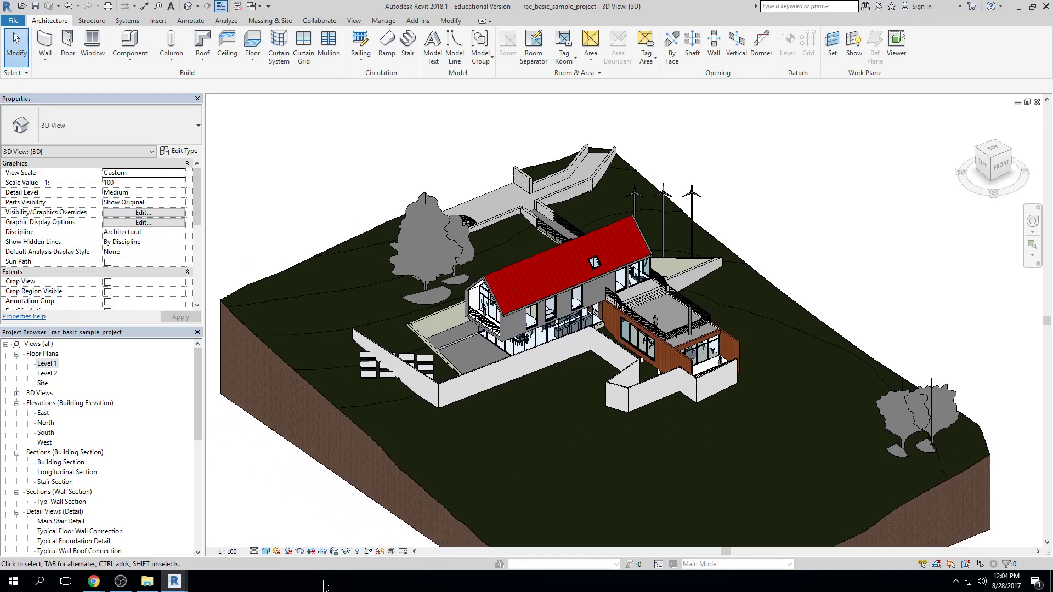
Try the Wireframe visual style on the 3D view, followed by Hidden Line
{"action": "left_click", "coordinate": [267, 552]}
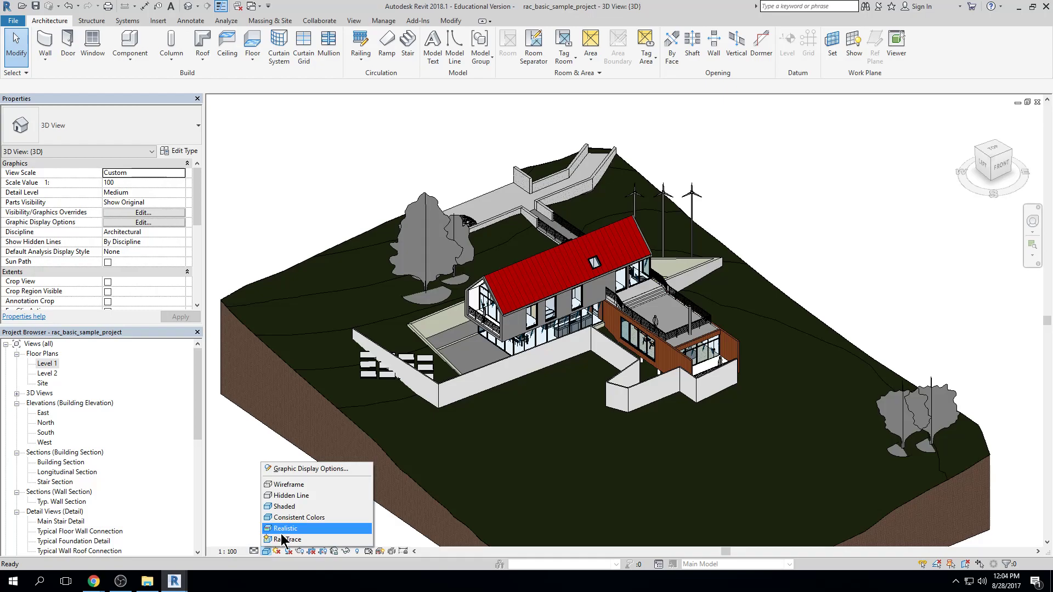
{"action": "left_click", "coordinate": [285, 485]}
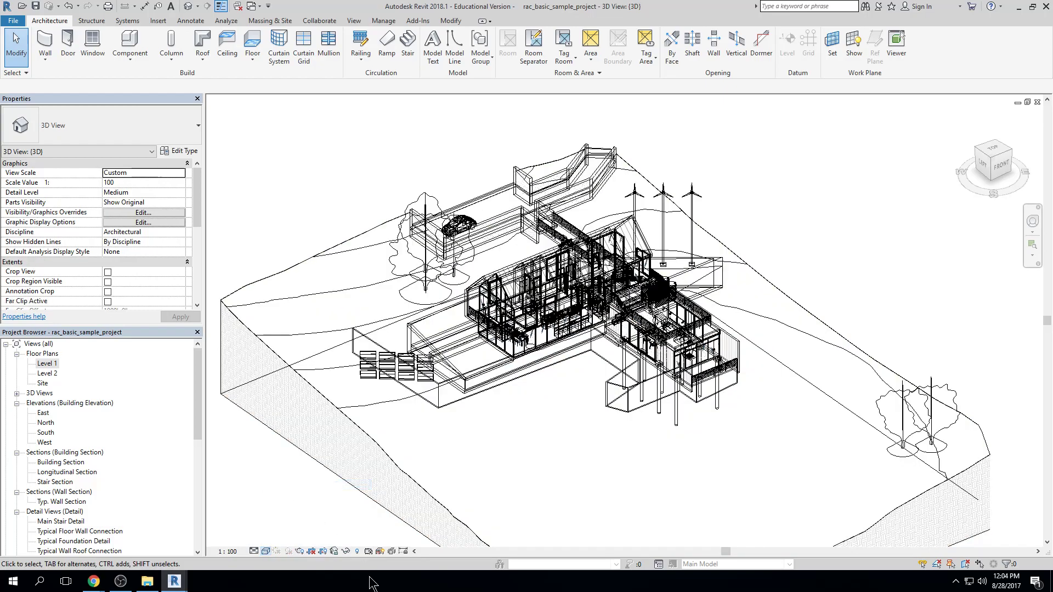
{"action": "left_click", "coordinate": [263, 550]}
{"action": "left_click", "coordinate": [287, 496]}
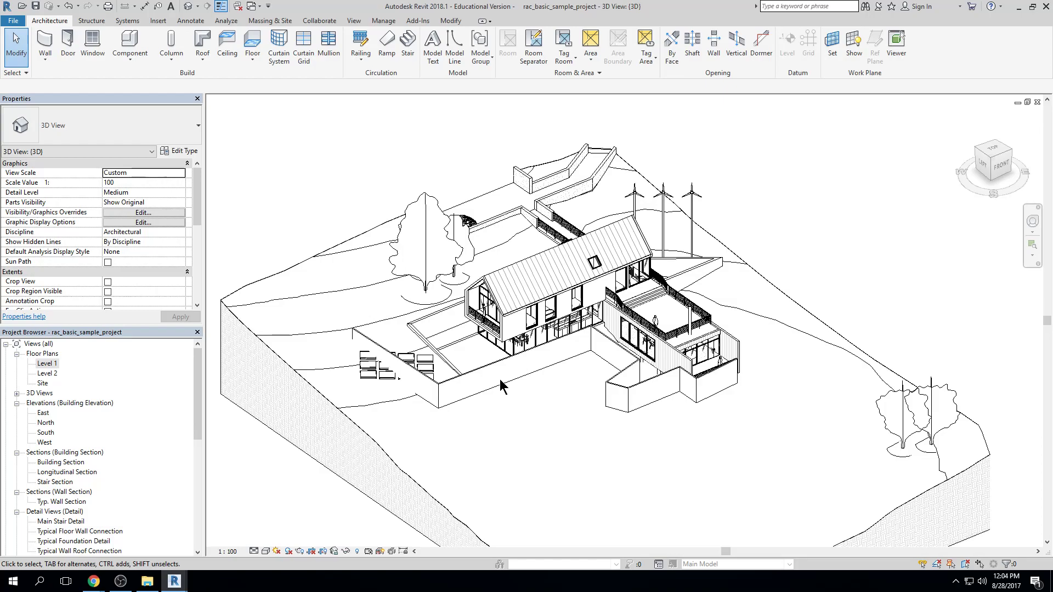
Try the Shaded visual style on the 3D view, followed by Consistent Colors
{"action": "left_click", "coordinate": [257, 552]}
{"action": "left_click", "coordinate": [265, 551]}
{"action": "left_click", "coordinate": [290, 513]}
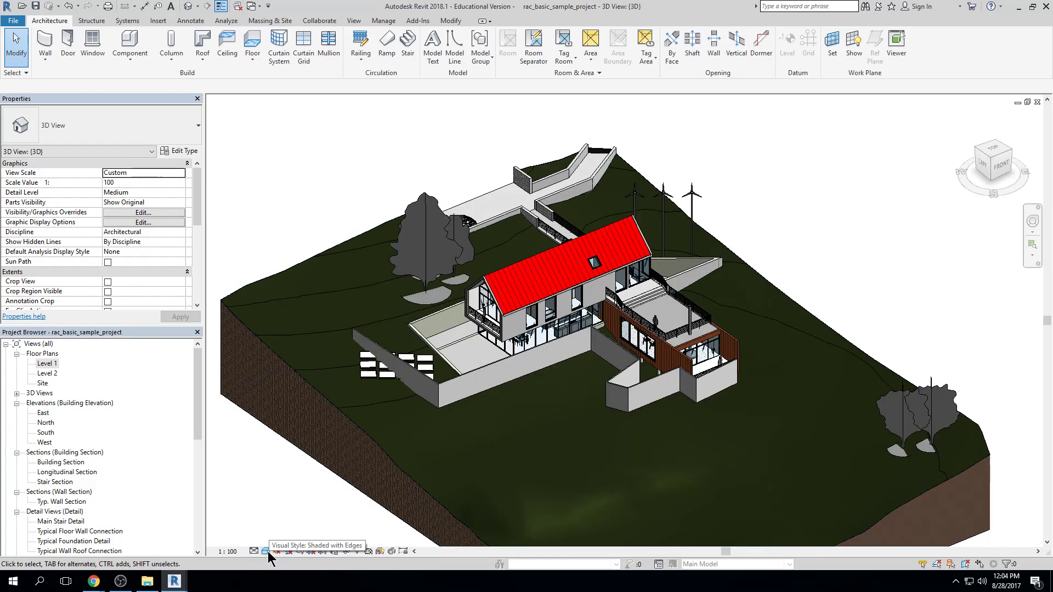
{"action": "left_click", "coordinate": [266, 551]}
{"action": "left_click", "coordinate": [292, 520]}
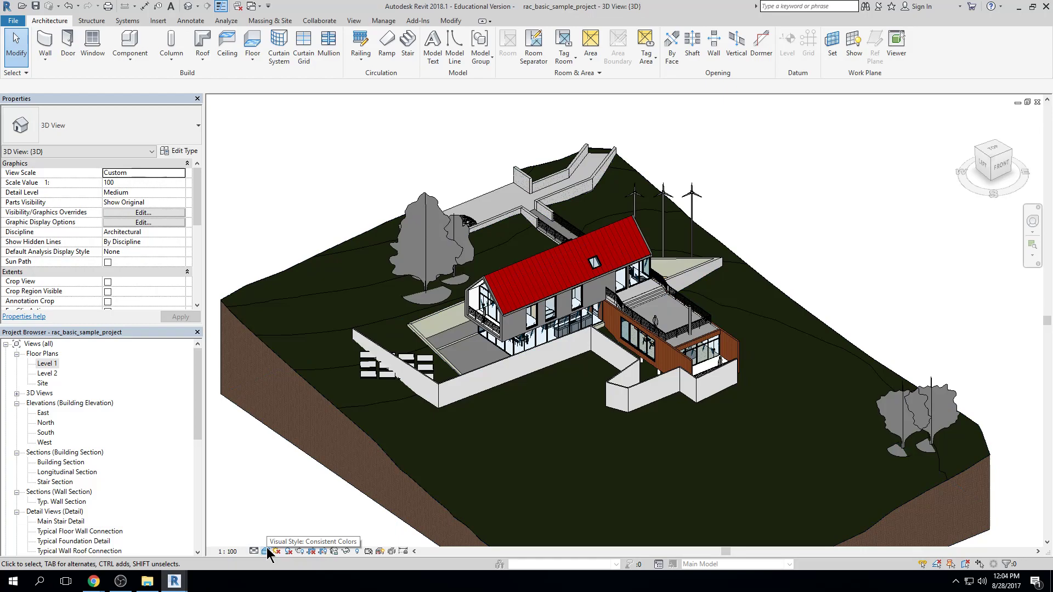
Cycle the 3D view's visual style through Hidden Line and Wireframe, ending on Shaded
{"action": "key", "text": "h"}
{"action": "key", "text": "l"}
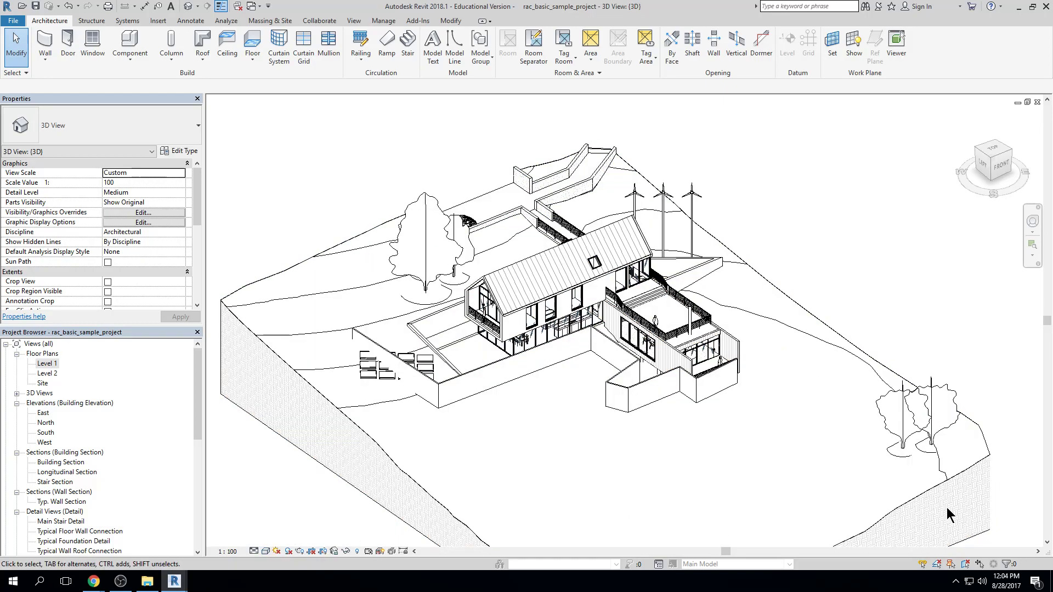
{"action": "key", "text": "w"}
{"action": "key", "text": "f"}
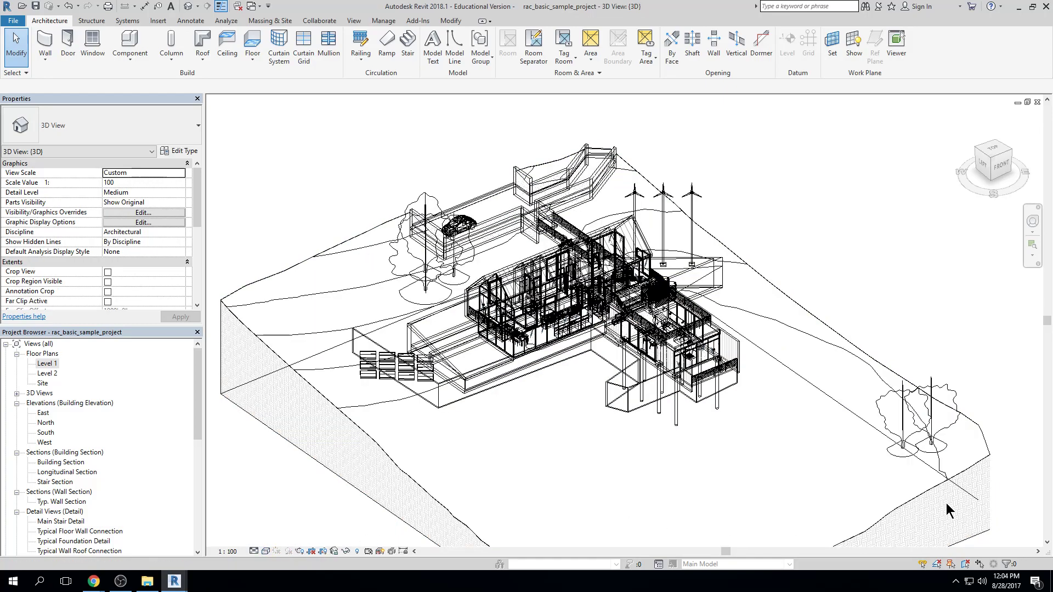
{"action": "key", "text": "s"}
{"action": "key", "text": "d"}
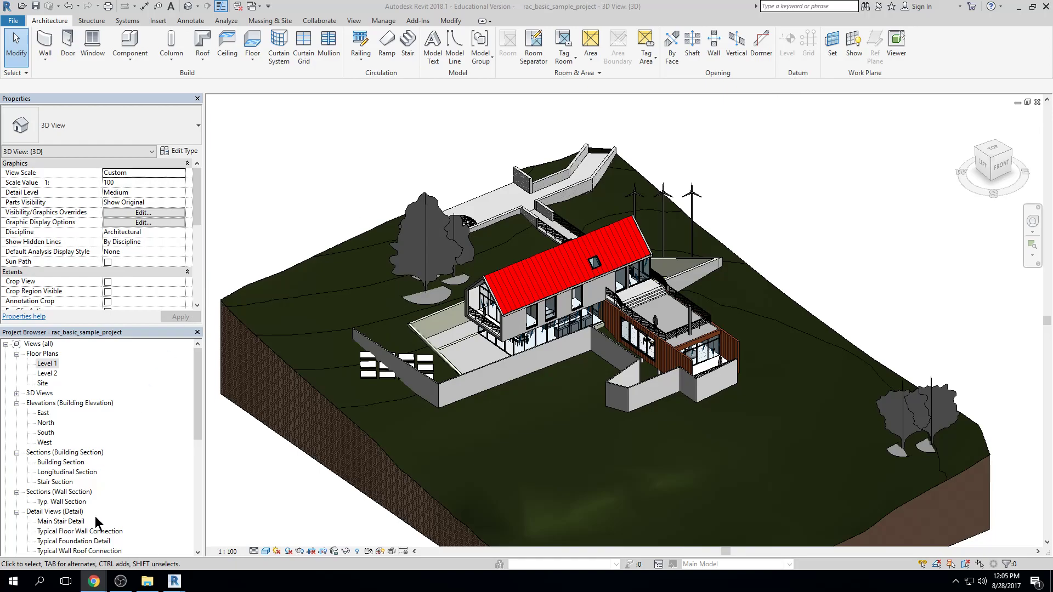
Switch to File Explorer and open the Revit folder inside ARCH on the CAD_Common$ (S:) network drive
{"action": "left_click", "coordinate": [12, 586]}
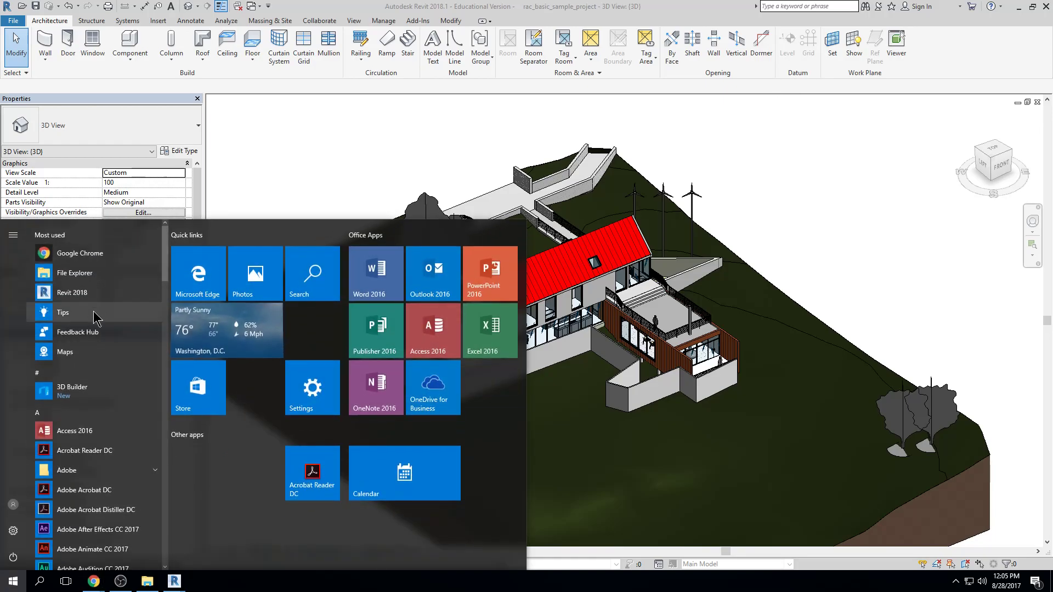
{"action": "left_click", "coordinate": [93, 275]}
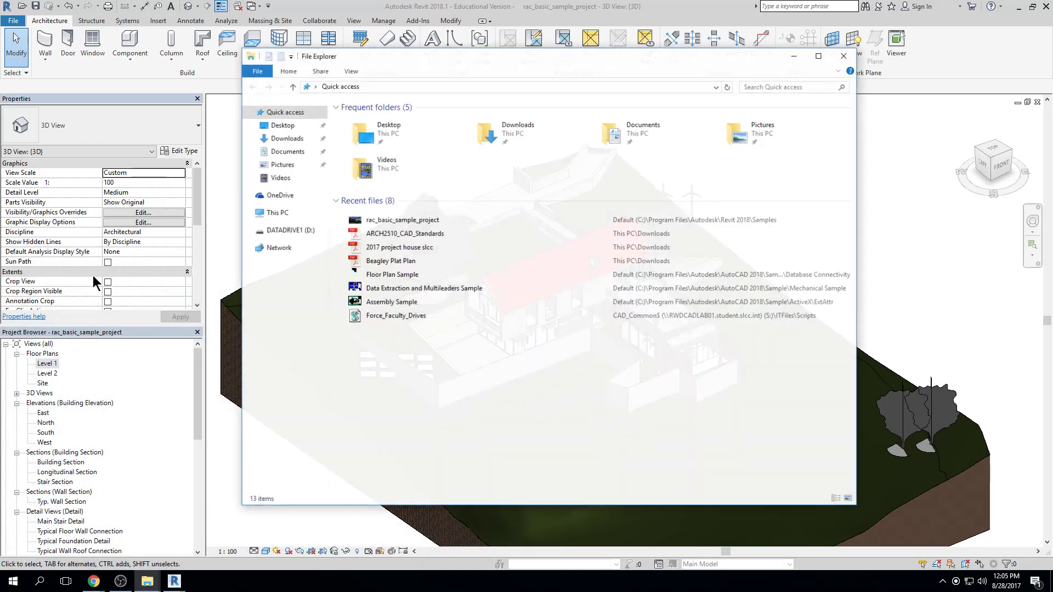
{"action": "left_click", "coordinate": [284, 216]}
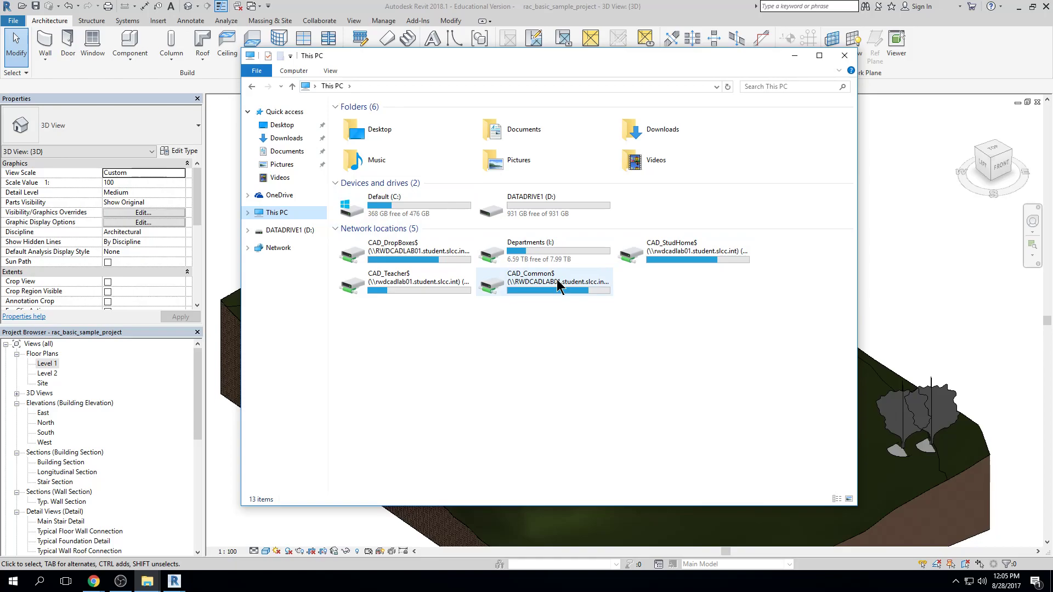
{"action": "double_click", "coordinate": [526, 281]}
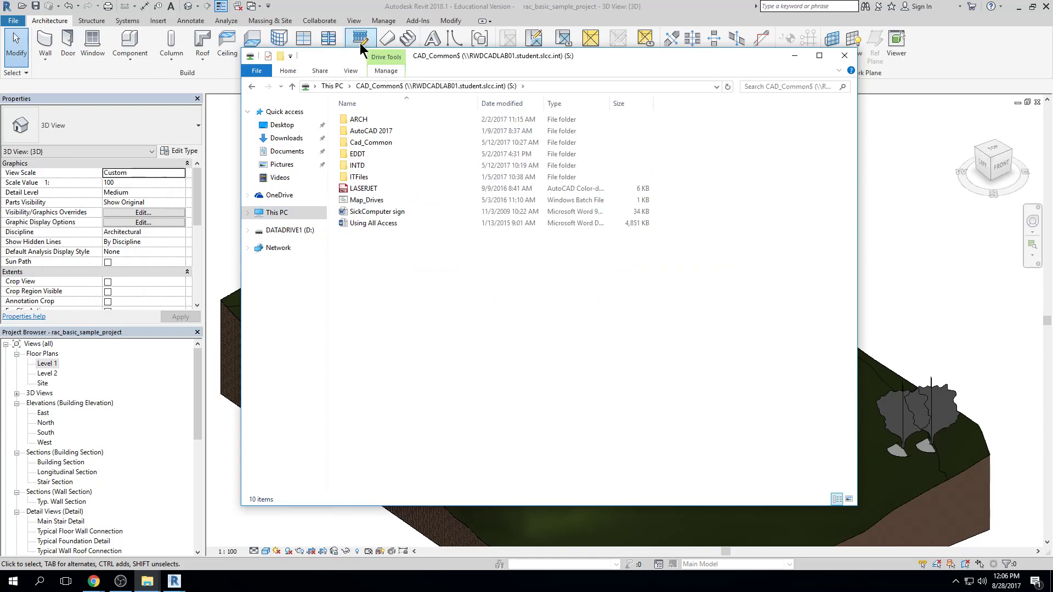
{"action": "double_click", "coordinate": [373, 122]}
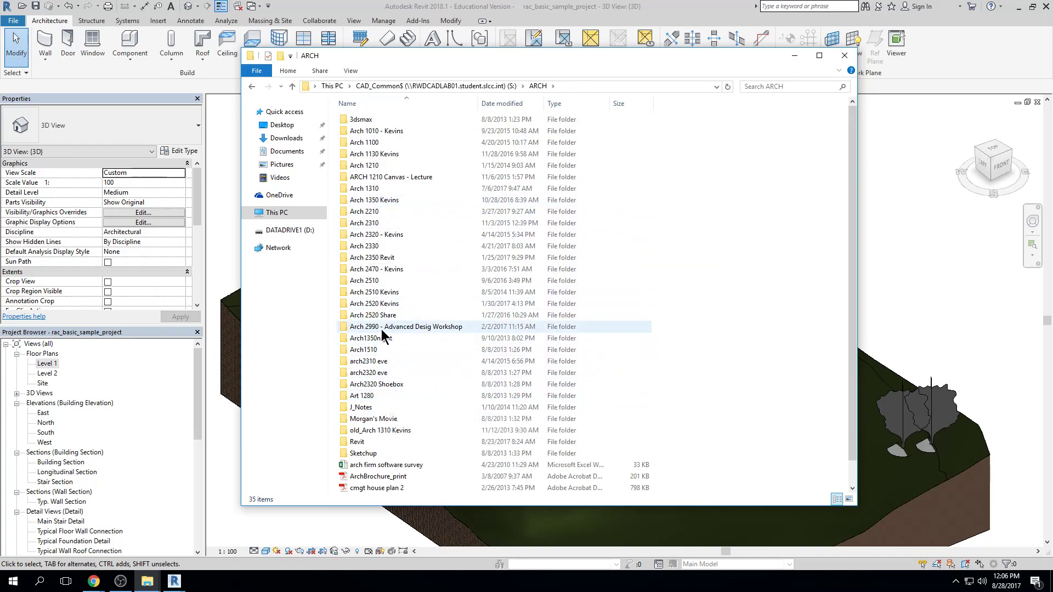
{"action": "scroll", "coordinate": [387, 346], "scroll_direction": "down", "scroll_amount": 1}
{"action": "left_click", "coordinate": [371, 418]}
{"action": "double_click", "coordinate": [372, 419]}
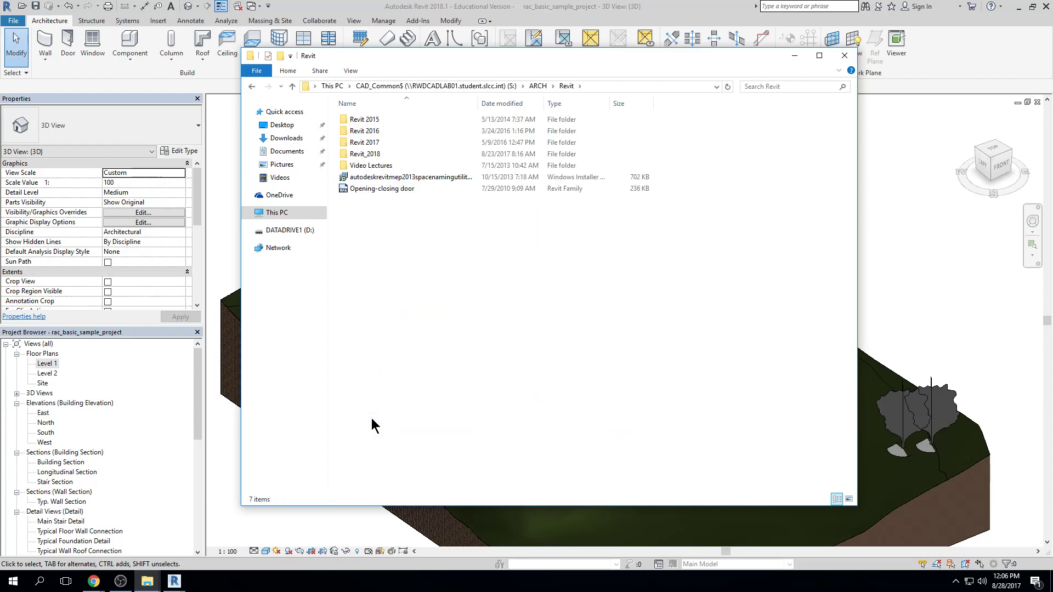
Copy the Revit_2018 folder and return to the This PC overview
{"action": "right_click", "coordinate": [365, 154]}
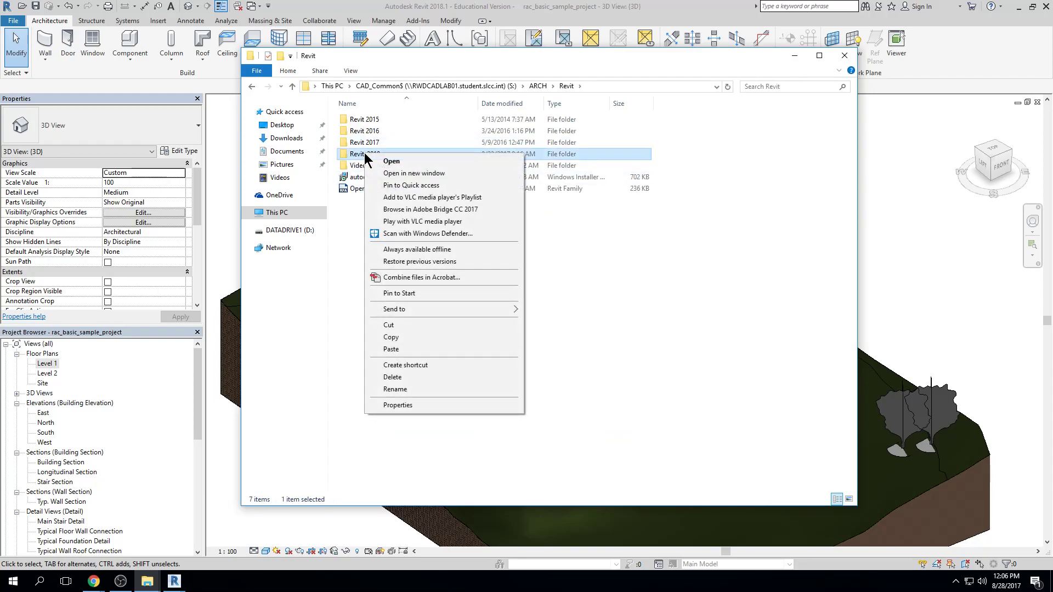
{"action": "left_click", "coordinate": [402, 334]}
{"action": "left_click", "coordinate": [586, 276]}
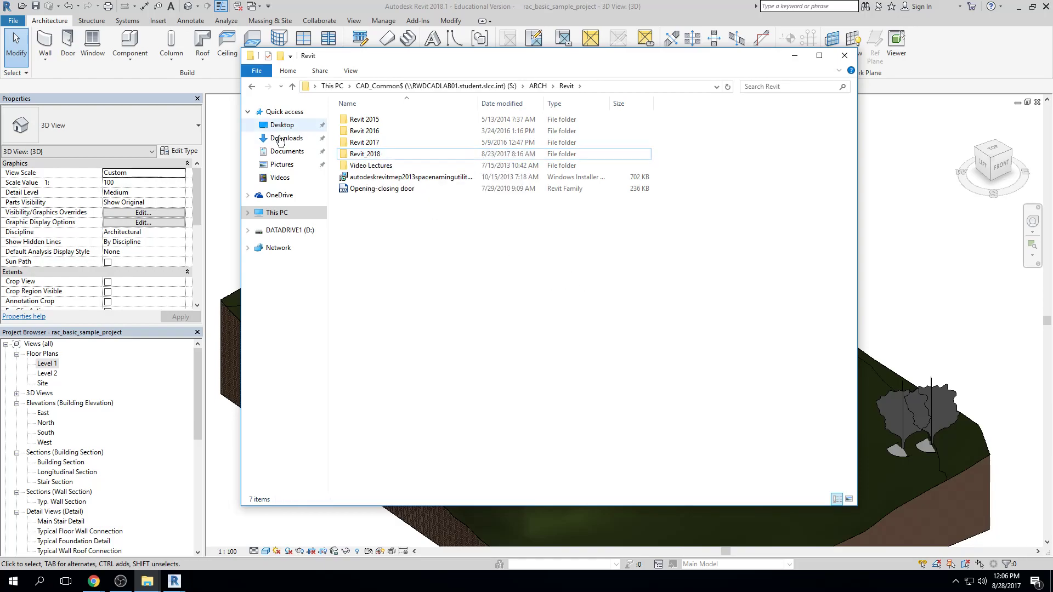
{"action": "left_click", "coordinate": [288, 212]}
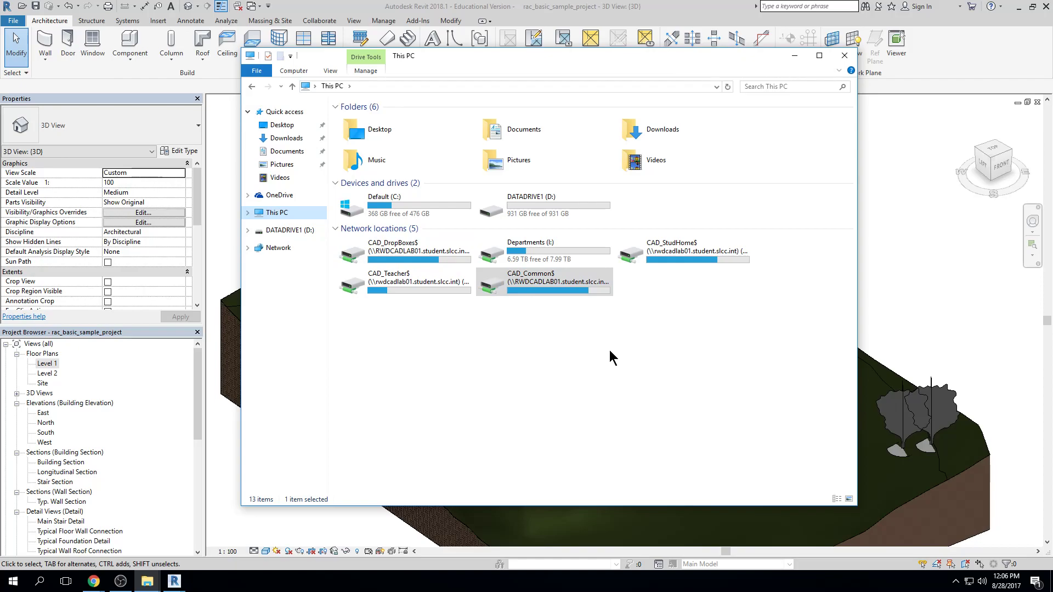
Close File Explorer and view the 3D model from the front, the back and side corners, and the top
{"action": "left_click", "coordinate": [852, 57]}
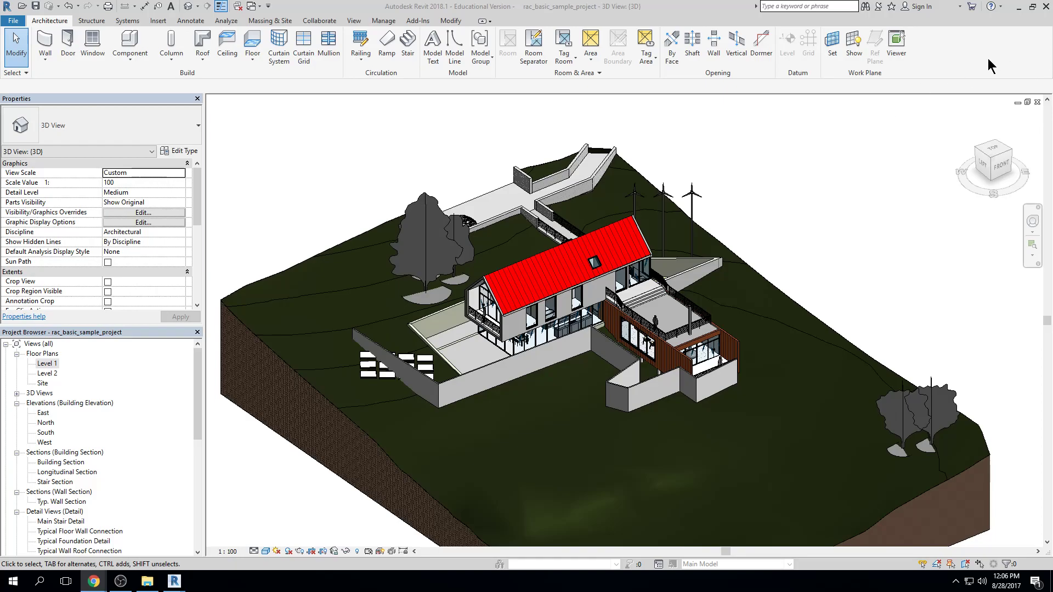
{"action": "scroll", "coordinate": [837, 231], "scroll_direction": "down", "scroll_amount": 3}
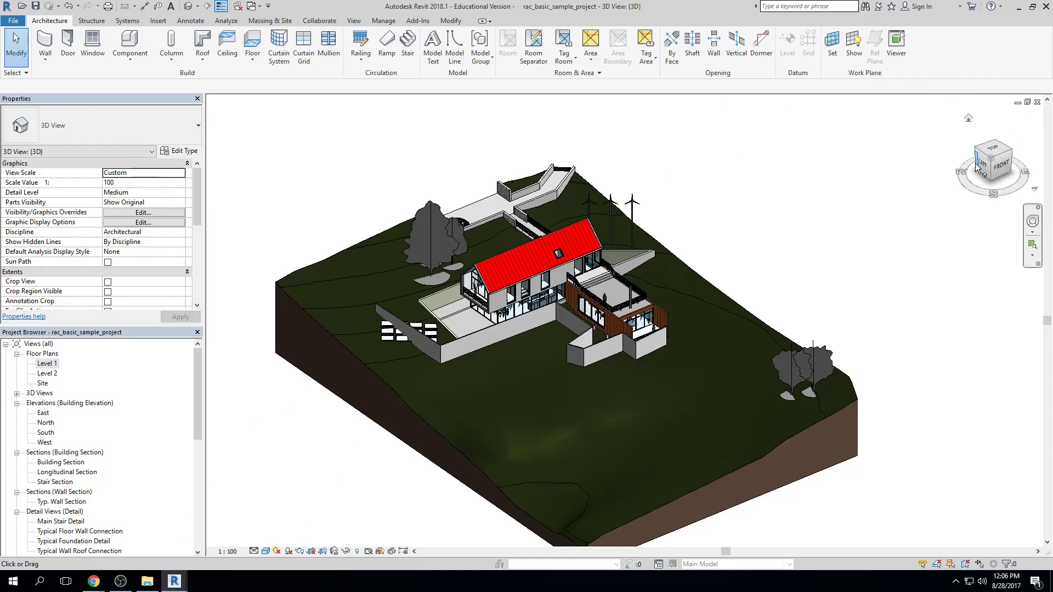
{"action": "left_click", "coordinate": [1003, 166]}
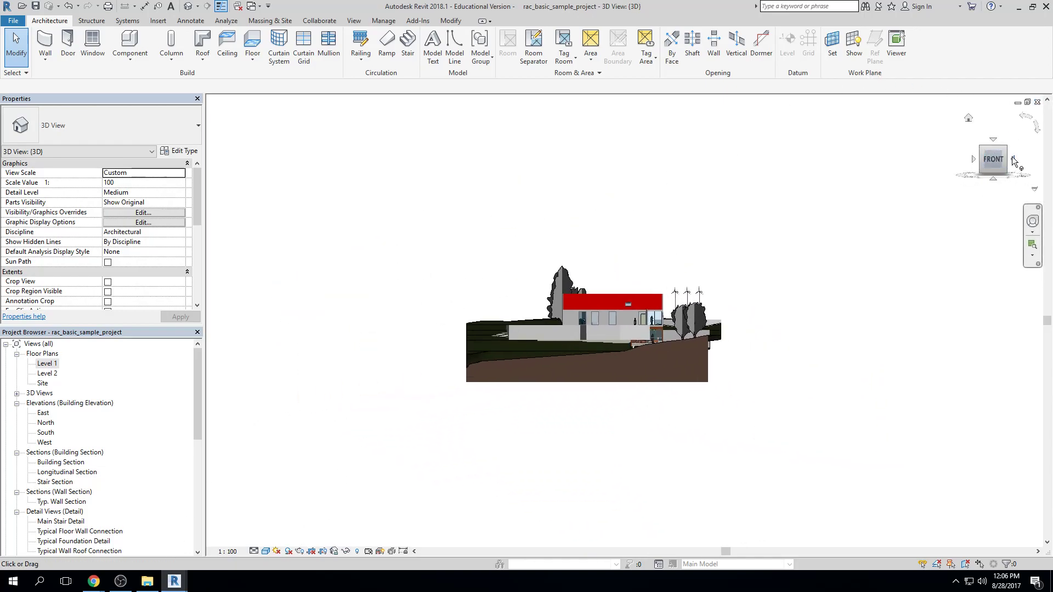
{"action": "left_click", "coordinate": [1013, 159]}
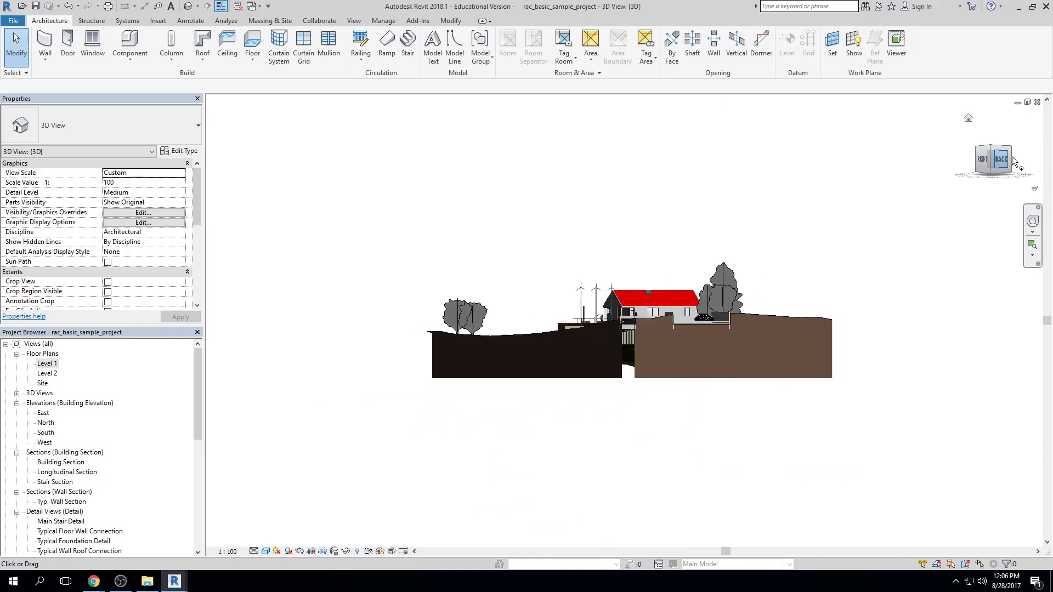
{"action": "left_click", "coordinate": [1006, 147]}
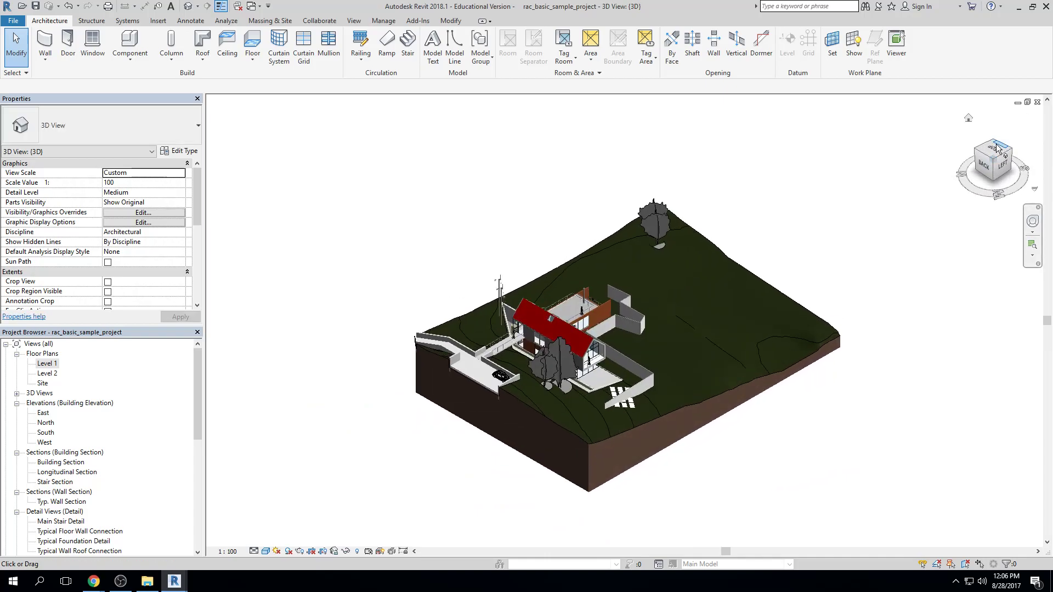
{"action": "left_click", "coordinate": [998, 148]}
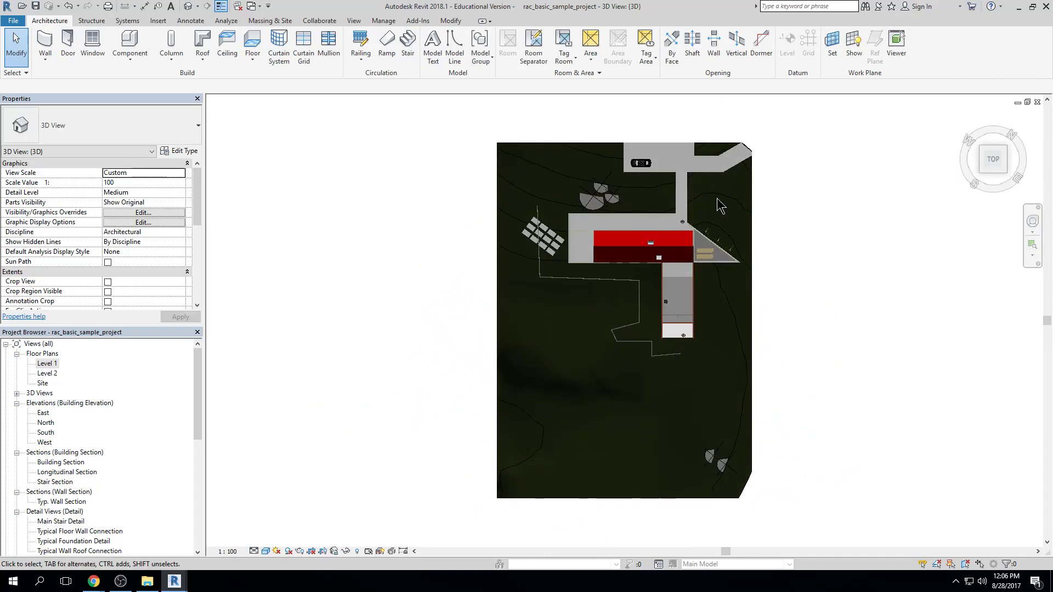
Close the 3D view and bring the whole Level 1 floor plan into view
{"action": "left_click", "coordinate": [1037, 102]}
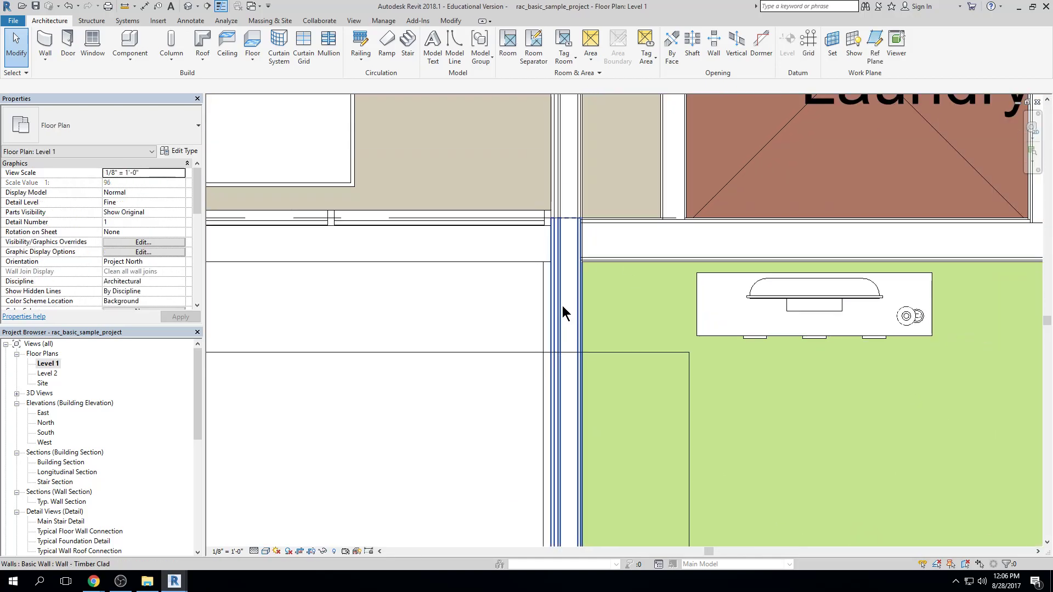
{"action": "scroll", "coordinate": [562, 305], "scroll_direction": "down", "scroll_amount": 10}
{"action": "middle_click_drag", "start_coordinate": [604, 296], "coordinate": [579, 284]}
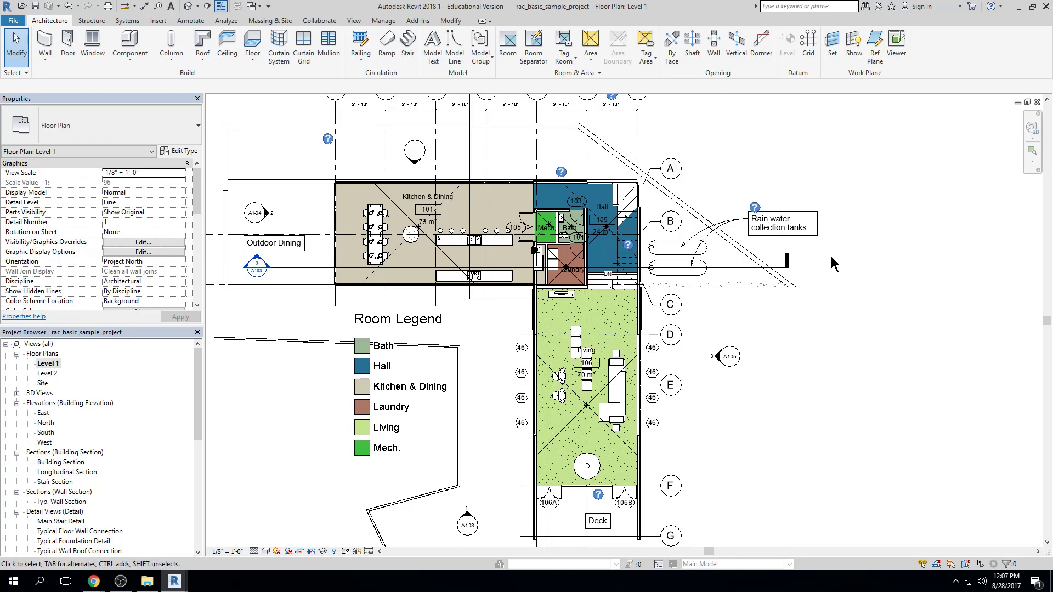
Examine the overall extent of the Level 1 floor plan, including its grids, room legend and surrounding site lines
{"action": "scroll", "coordinate": [831, 257], "scroll_direction": "up", "scroll_amount": 6}
{"action": "scroll", "coordinate": [829, 259], "scroll_direction": "up", "scroll_amount": 1}
{"action": "scroll", "coordinate": [830, 259], "scroll_direction": "down", "scroll_amount": 3}
{"action": "scroll", "coordinate": [830, 258], "scroll_direction": "down", "scroll_amount": 5}
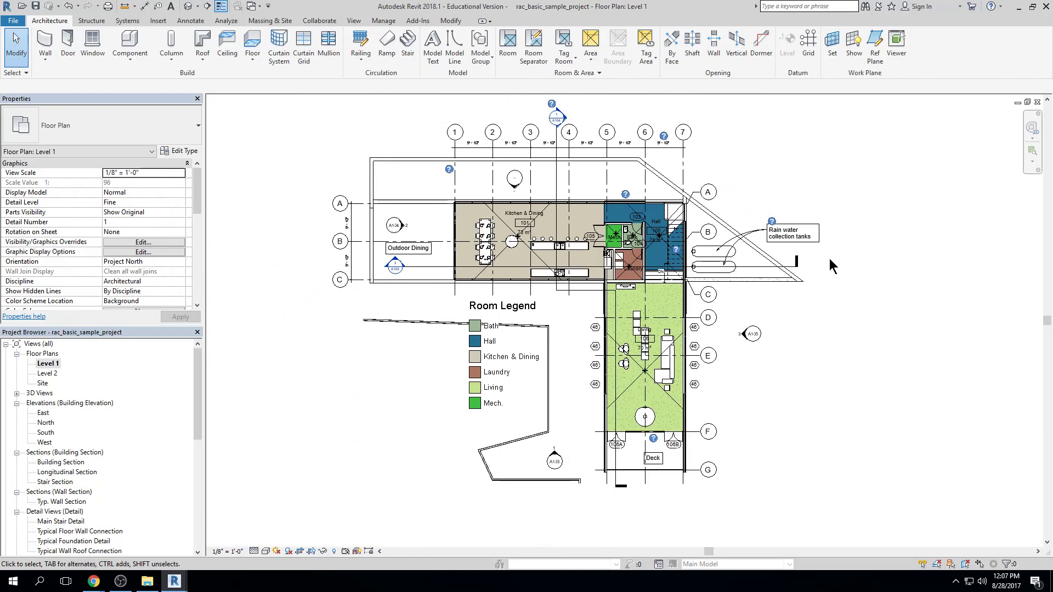
{"action": "scroll", "coordinate": [829, 258], "scroll_direction": "down", "scroll_amount": 1}
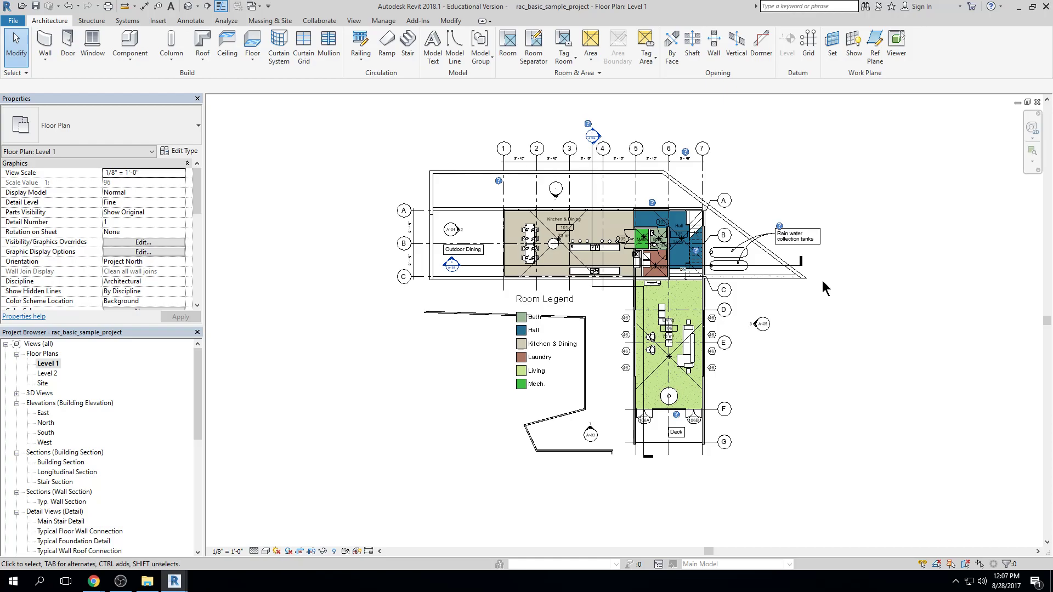
{"action": "mouse_move", "coordinate": [830, 289]}
{"action": "middle_mouse_down"}
{"action": "mouse_move", "coordinate": [586, 309]}
{"action": "mouse_move", "coordinate": [781, 308]}
{"action": "mouse_move", "coordinate": [834, 275]}
{"action": "middle_mouse_up"}
{"action": "scroll", "coordinate": [759, 292], "scroll_direction": "up", "scroll_amount": 4}
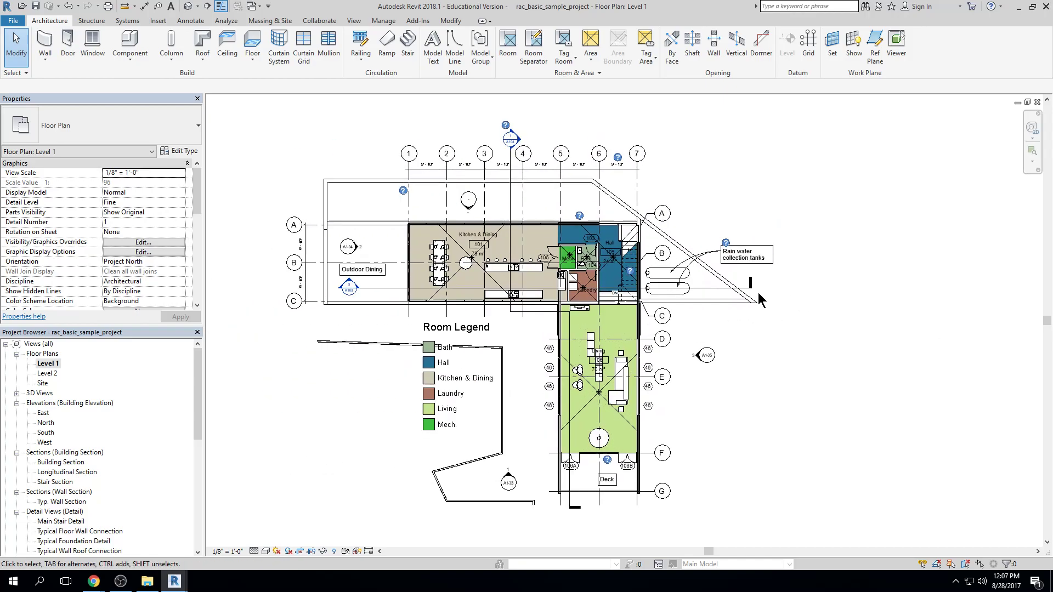
{"action": "scroll", "coordinate": [758, 291], "scroll_direction": "down", "scroll_amount": 5}
{"action": "middle_click_drag", "start_coordinate": [708, 305], "coordinate": [793, 294]}
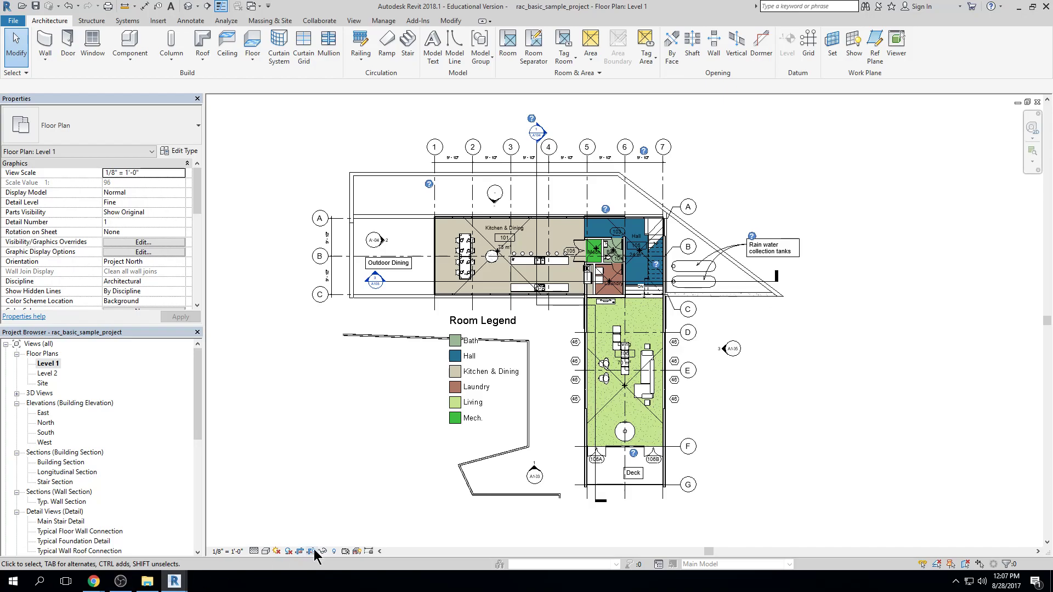
{"action": "scroll", "coordinate": [429, 399], "scroll_direction": "down", "scroll_amount": 1}
{"action": "middle_click_drag", "start_coordinate": [511, 339], "coordinate": [518, 361]}
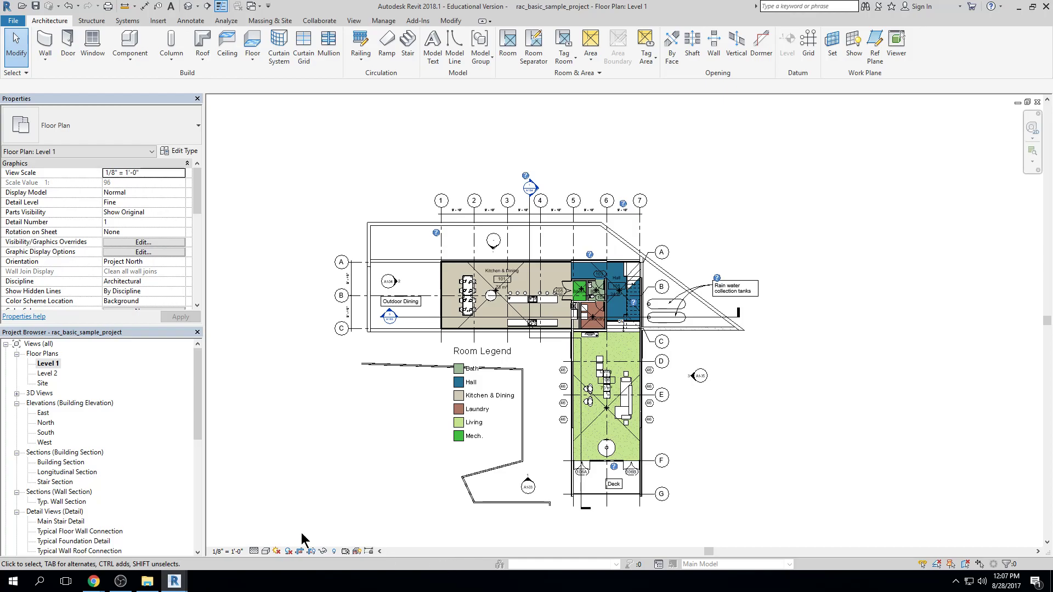
Switch the Level 1 plan's Crop View off and back on to compare the full site with the cropped plan
{"action": "left_click", "coordinate": [300, 551]}
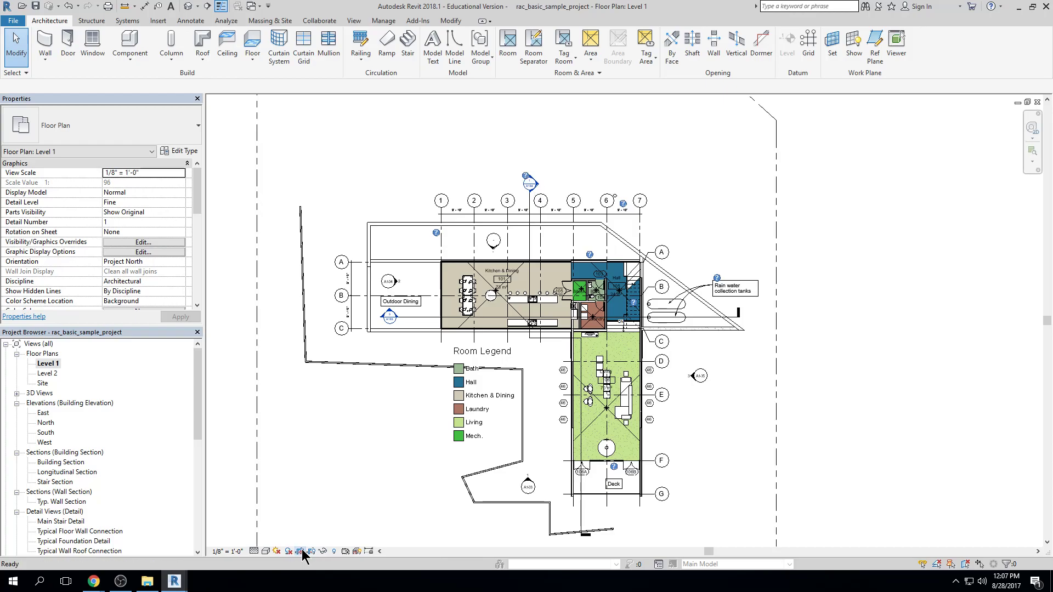
{"action": "scroll", "coordinate": [730, 348], "scroll_direction": "down", "scroll_amount": 5}
{"action": "scroll", "coordinate": [769, 367], "scroll_direction": "down", "scroll_amount": 3}
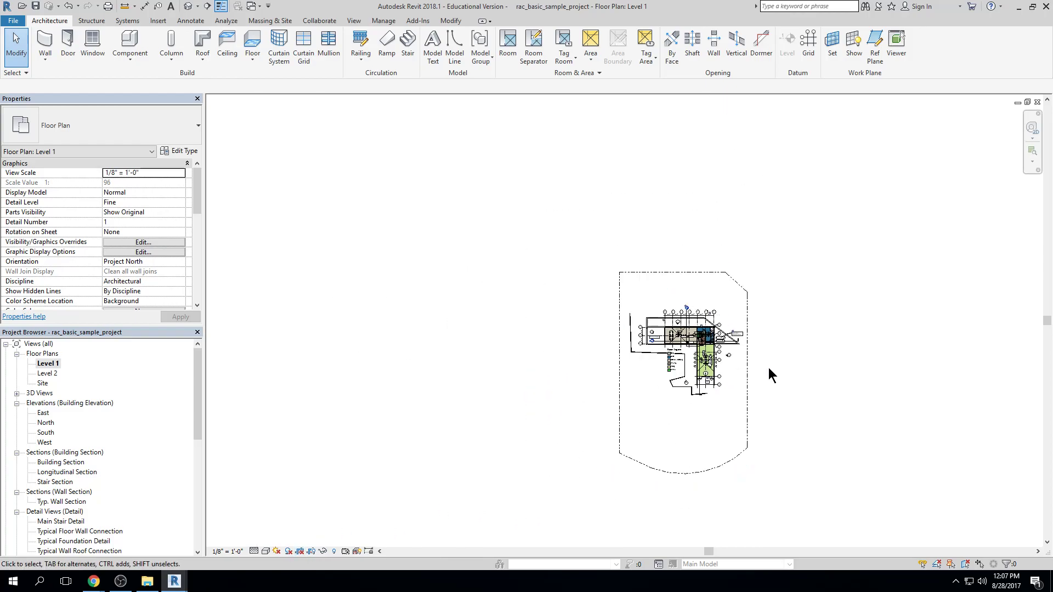
{"action": "left_click", "coordinate": [300, 553]}
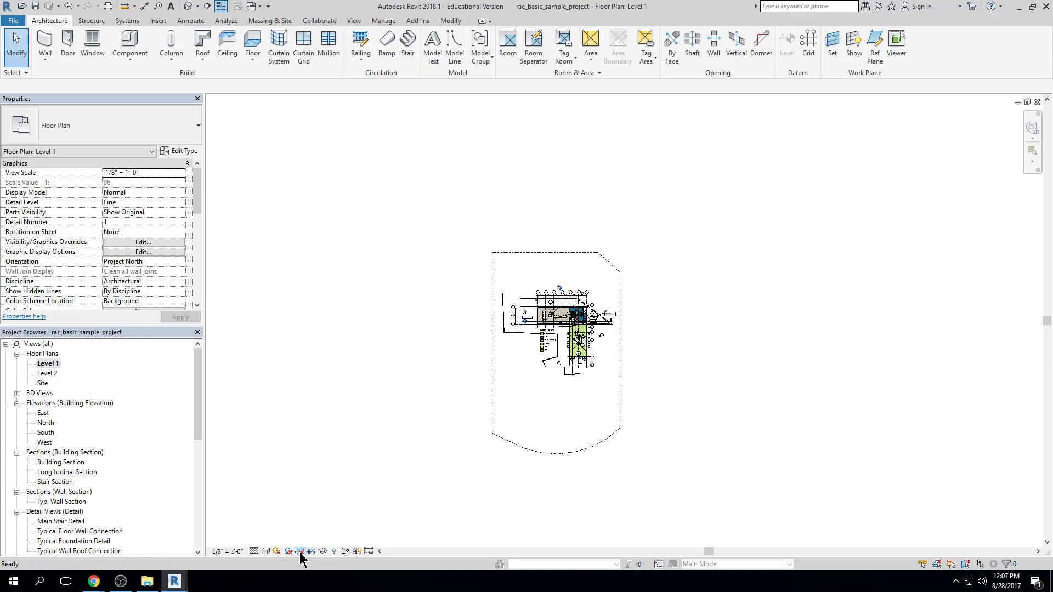
{"action": "left_click", "coordinate": [300, 552]}
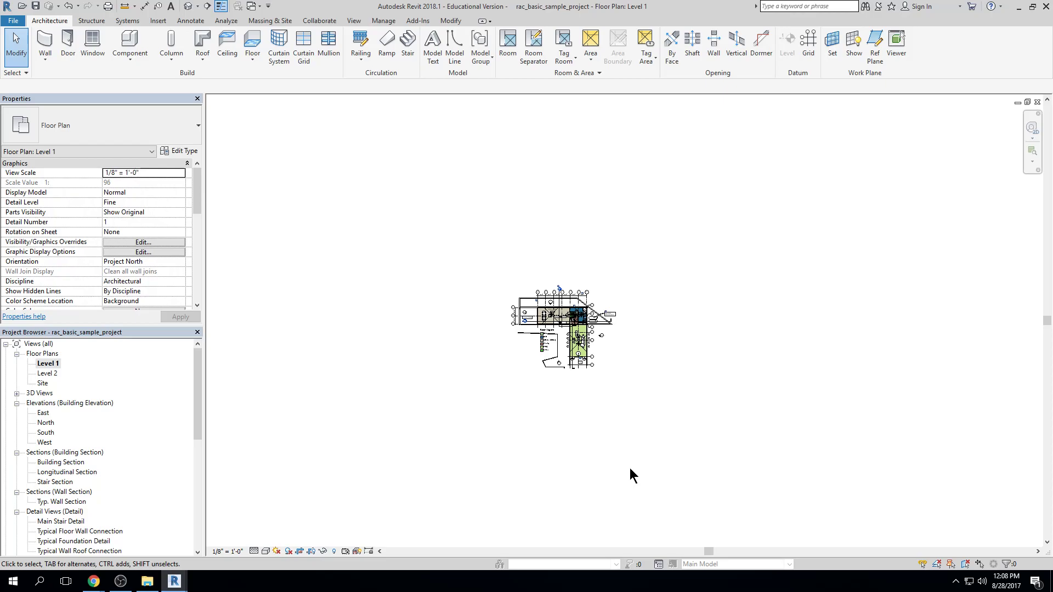
{"action": "left_click", "coordinate": [301, 550]}
{"action": "left_click", "coordinate": [301, 551]}
Show the Level 1 plan's crop region and stretch its right, upper and left edges outward to include more of the site
{"action": "left_click", "coordinate": [311, 552]}
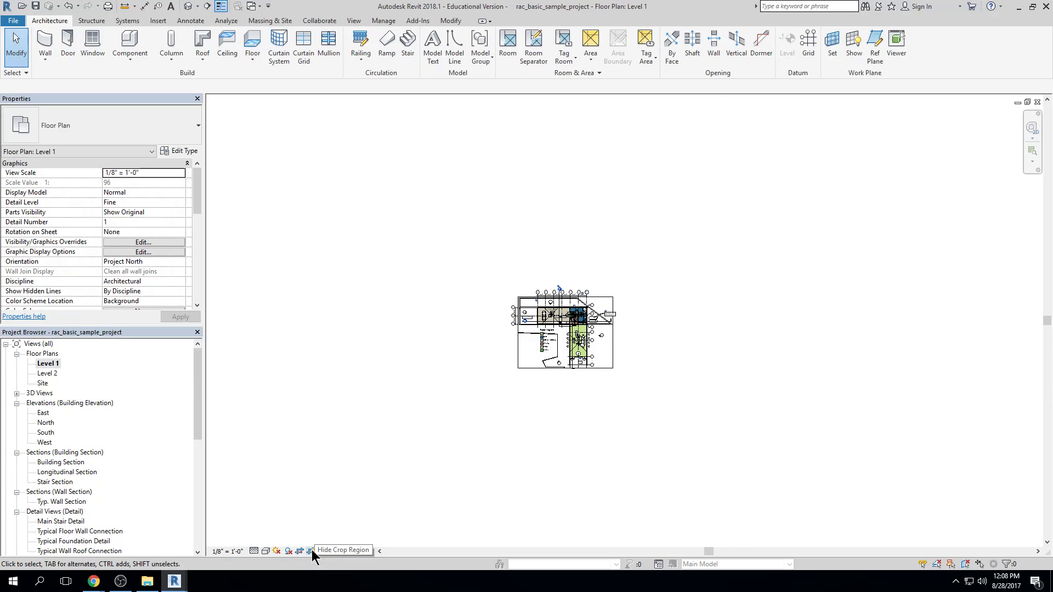
{"action": "scroll", "coordinate": [601, 302], "scroll_direction": "up", "scroll_amount": 5}
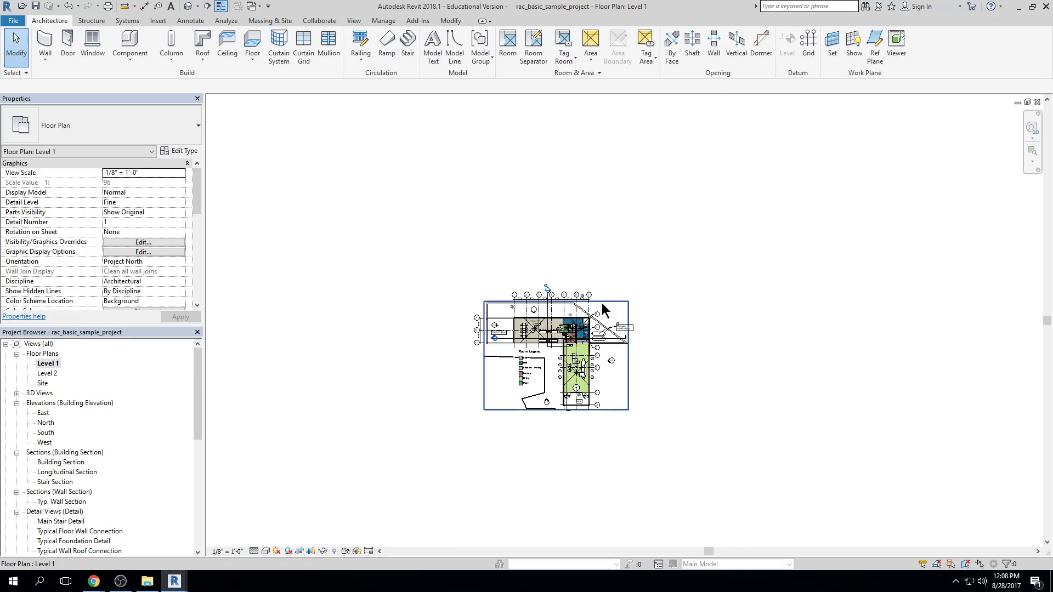
{"action": "left_click", "coordinate": [605, 299]}
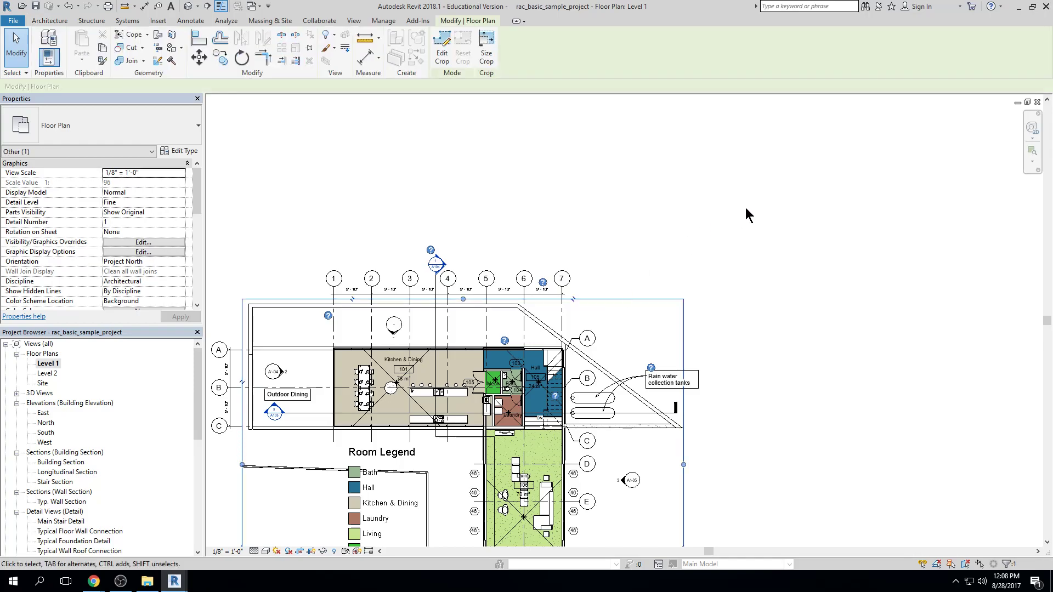
{"action": "scroll", "coordinate": [744, 258], "scroll_direction": "down", "scroll_amount": 2}
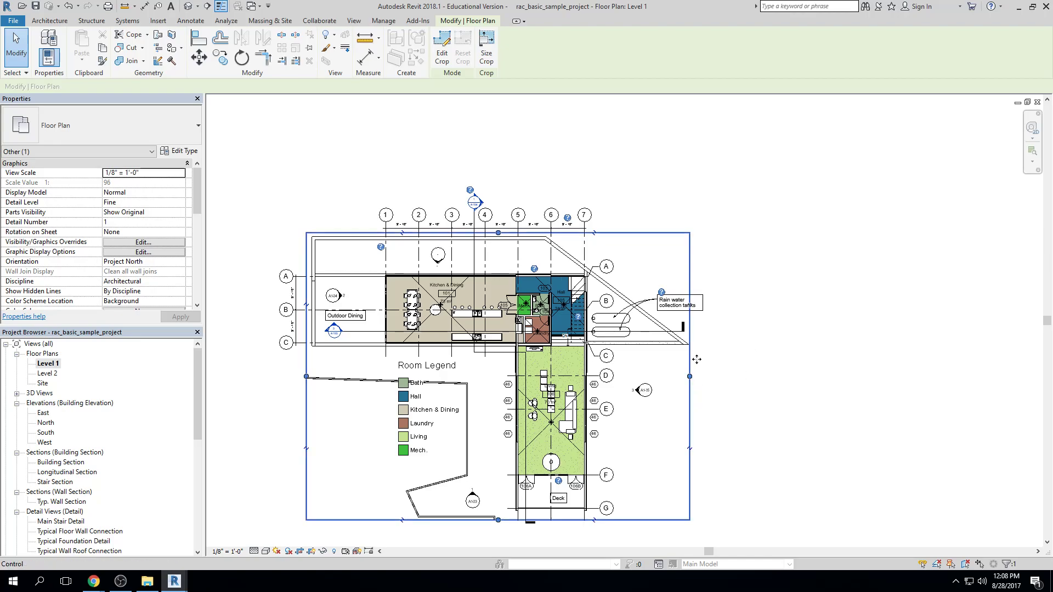
{"action": "left_click_drag", "start_coordinate": [691, 377], "coordinate": [867, 385]}
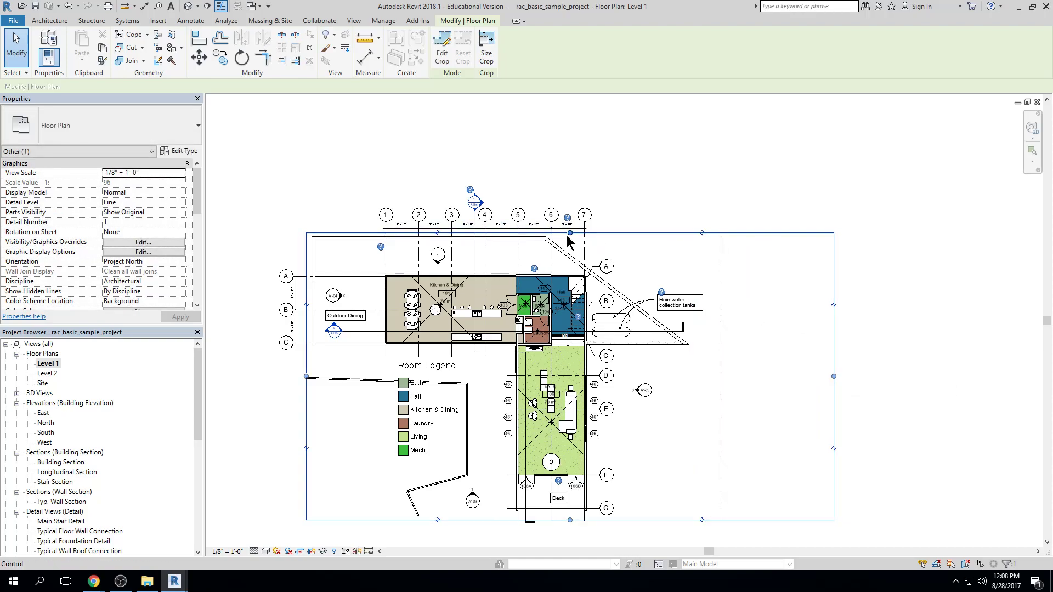
{"action": "left_click_drag", "start_coordinate": [571, 234], "coordinate": [571, 117]}
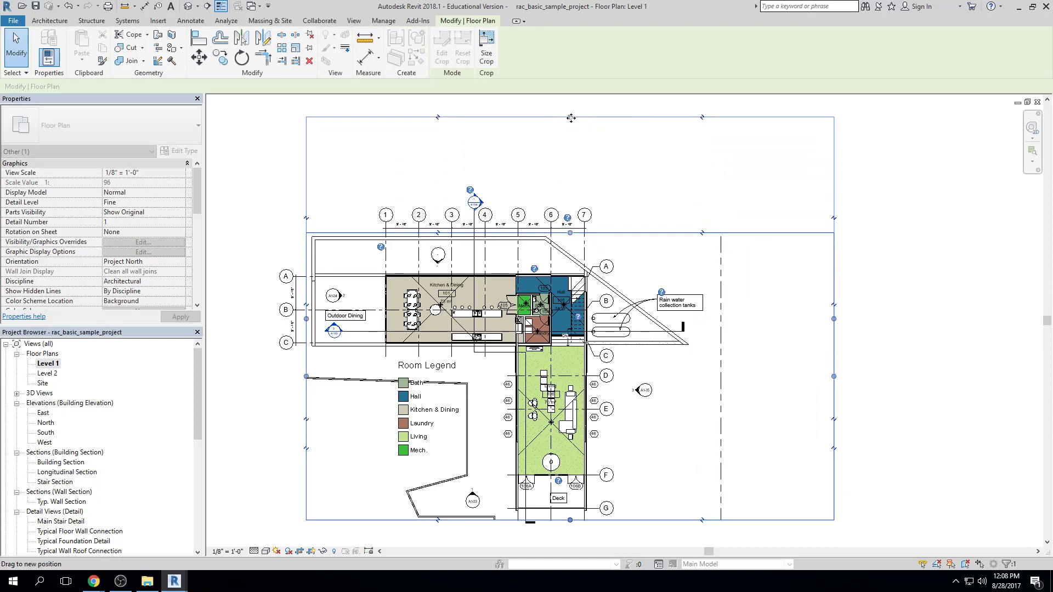
{"action": "scroll", "coordinate": [472, 291], "scroll_direction": "down", "scroll_amount": 2}
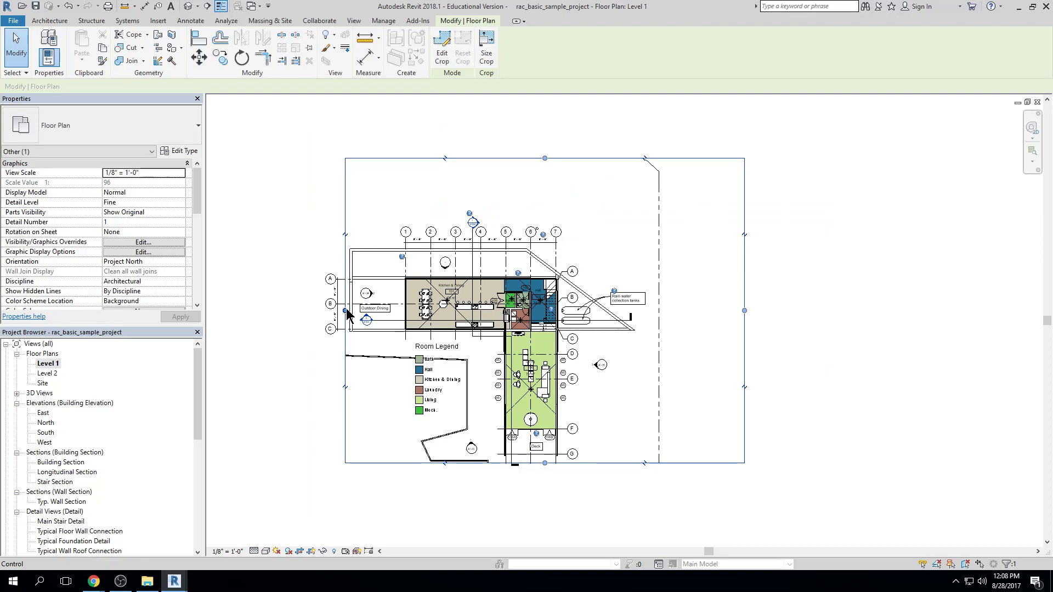
{"action": "left_click_drag", "start_coordinate": [345, 310], "coordinate": [246, 310]}
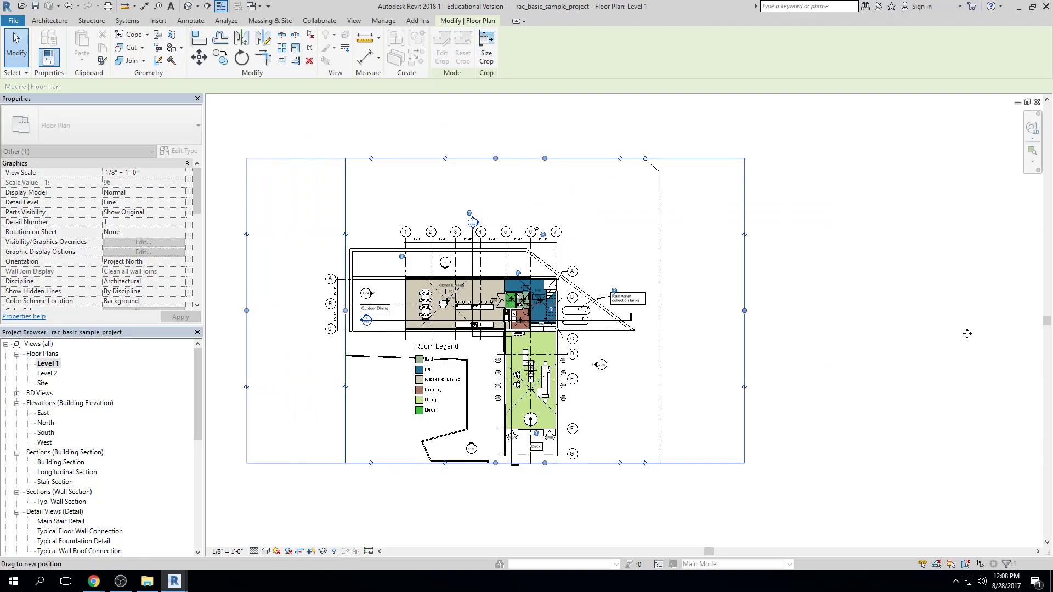
{"action": "left_click", "coordinate": [505, 486]}
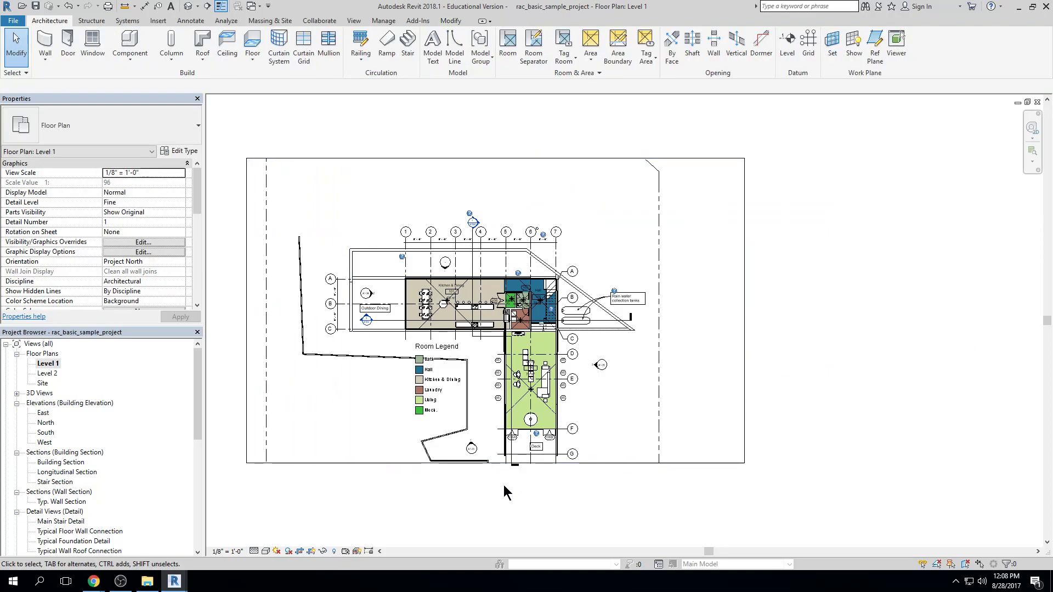
Toggle cropping of the Level 1 plan repeatedly with the enlarged crop region, ending with the view cropped
{"action": "left_click", "coordinate": [300, 551]}
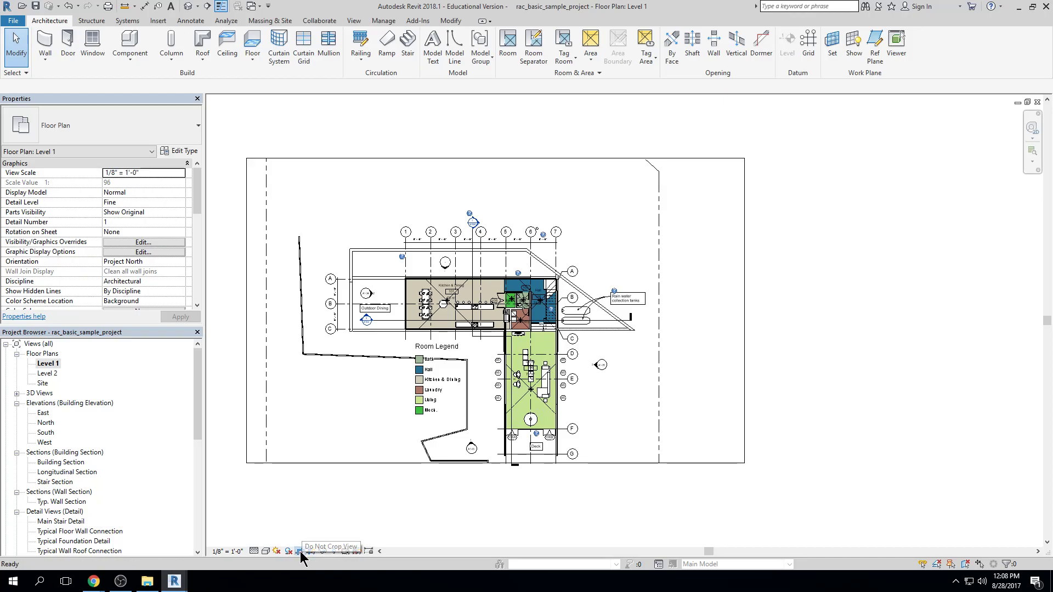
{"action": "left_click", "coordinate": [301, 551]}
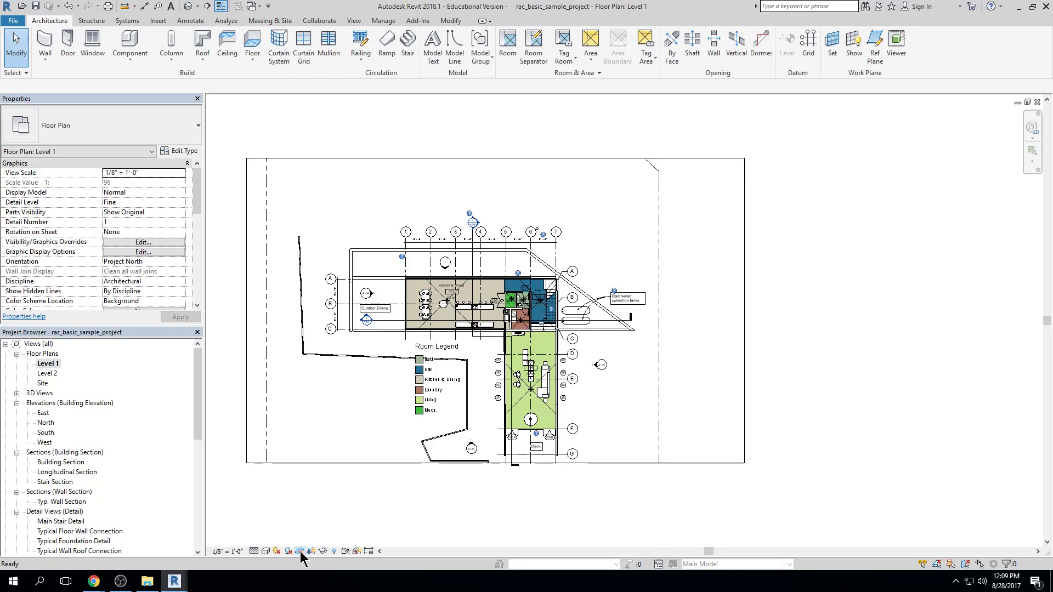
{"action": "left_click", "coordinate": [300, 551]}
{"action": "left_click", "coordinate": [301, 551]}
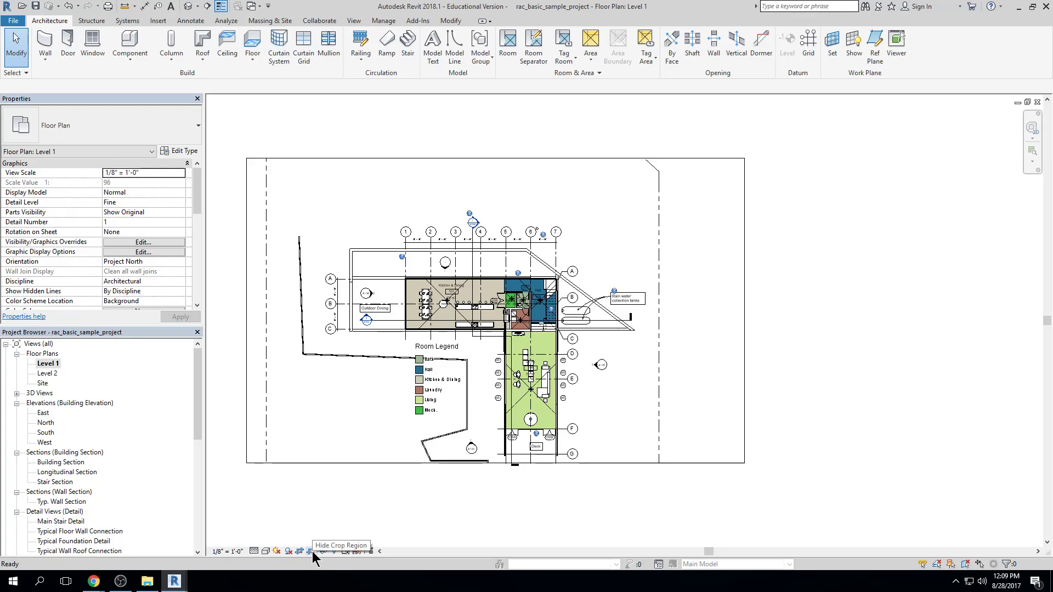
Toggle the visibility of the Level 1 plan's crop region, ending with its boundary hidden
{"action": "left_click", "coordinate": [311, 552]}
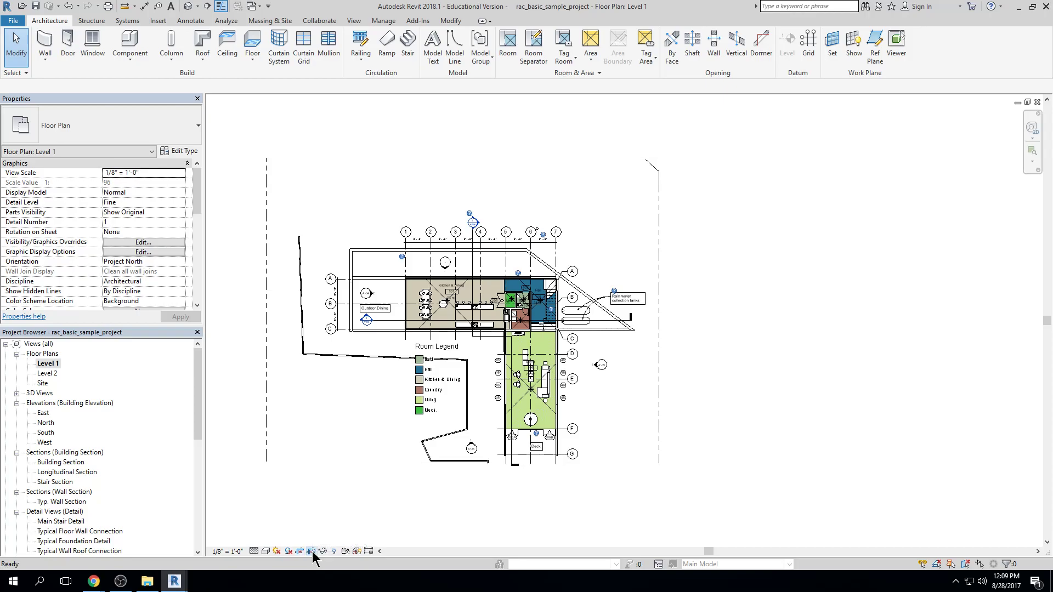
{"action": "left_click", "coordinate": [312, 552]}
{"action": "left_click", "coordinate": [312, 552]}
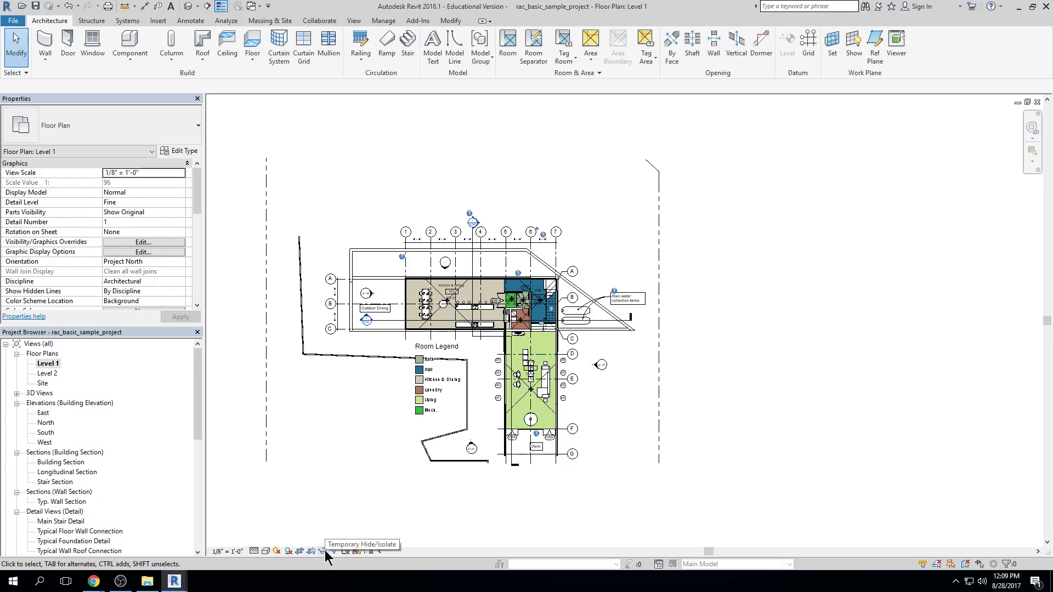
Temporarily hide only the kitchen island element around the cooktop in the Kitchen & Dining room
{"action": "scroll", "coordinate": [493, 322], "scroll_direction": "up", "scroll_amount": 2}
{"action": "middle_click_drag", "start_coordinate": [493, 324], "coordinate": [662, 242]}
{"action": "scroll", "coordinate": [624, 368], "scroll_direction": "up", "scroll_amount": 5}
{"action": "scroll", "coordinate": [583, 312], "scroll_direction": "up", "scroll_amount": 3}
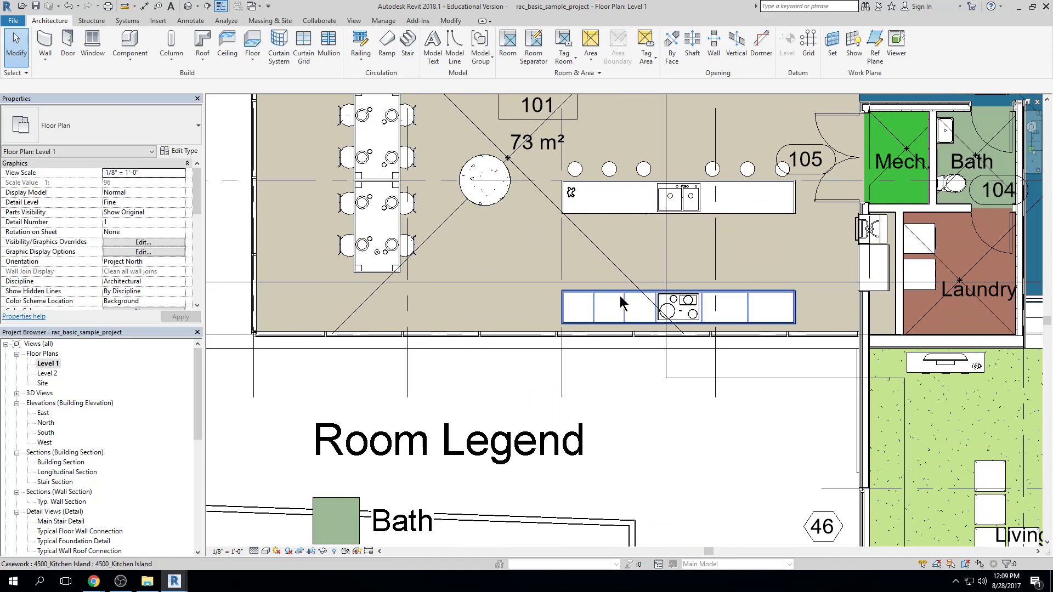
{"action": "left_click", "coordinate": [621, 303]}
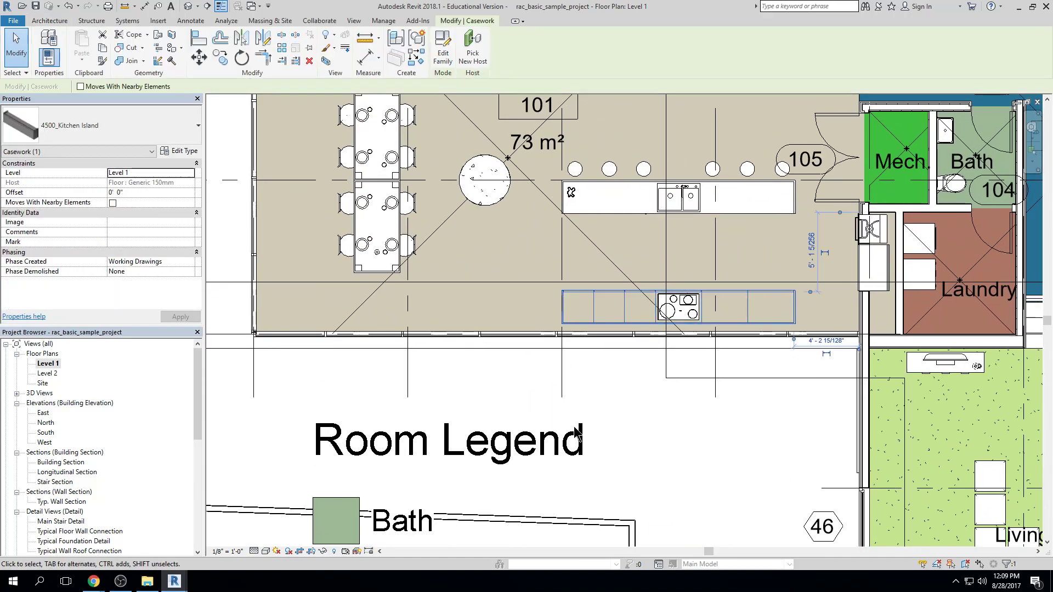
{"action": "left_click", "coordinate": [323, 551]}
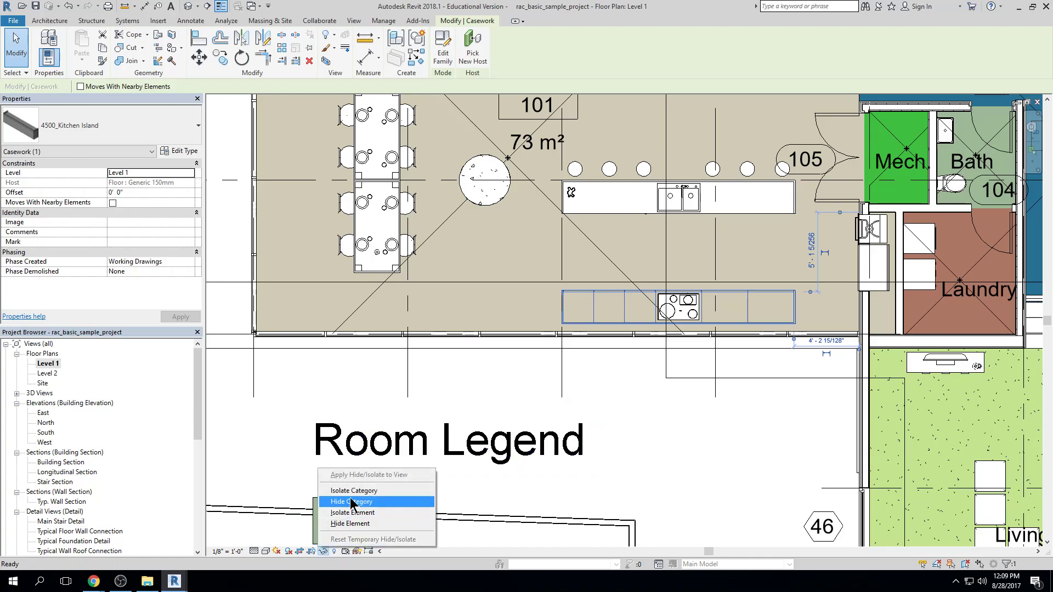
{"action": "left_click", "coordinate": [352, 523]}
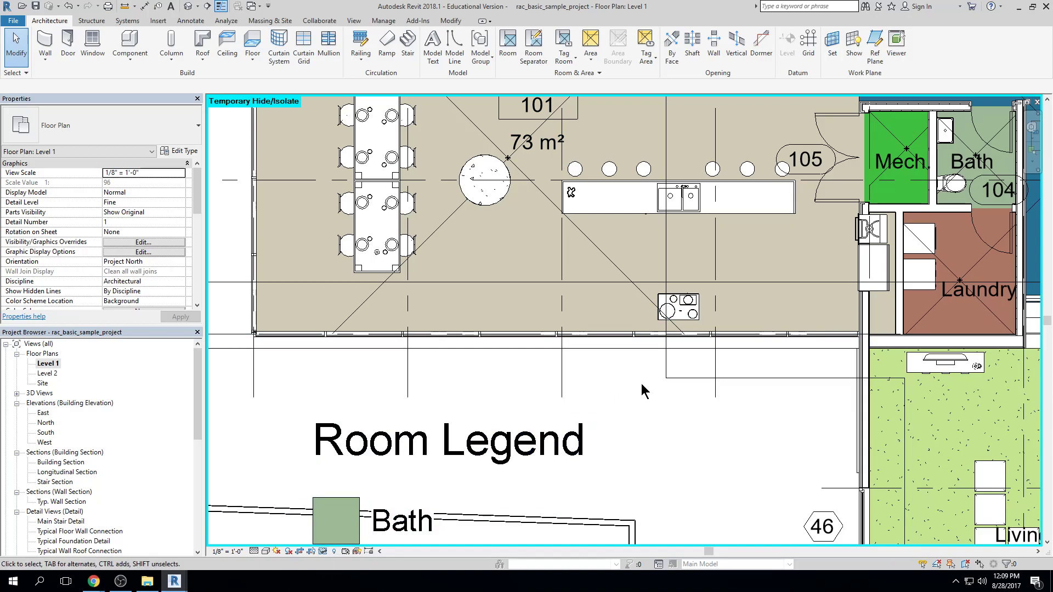
Reset the temporary hiding of the kitchen island and temporarily isolate the island's casework category in the Level 1 plan
{"action": "left_click", "coordinate": [323, 551]}
{"action": "left_click", "coordinate": [342, 540]}
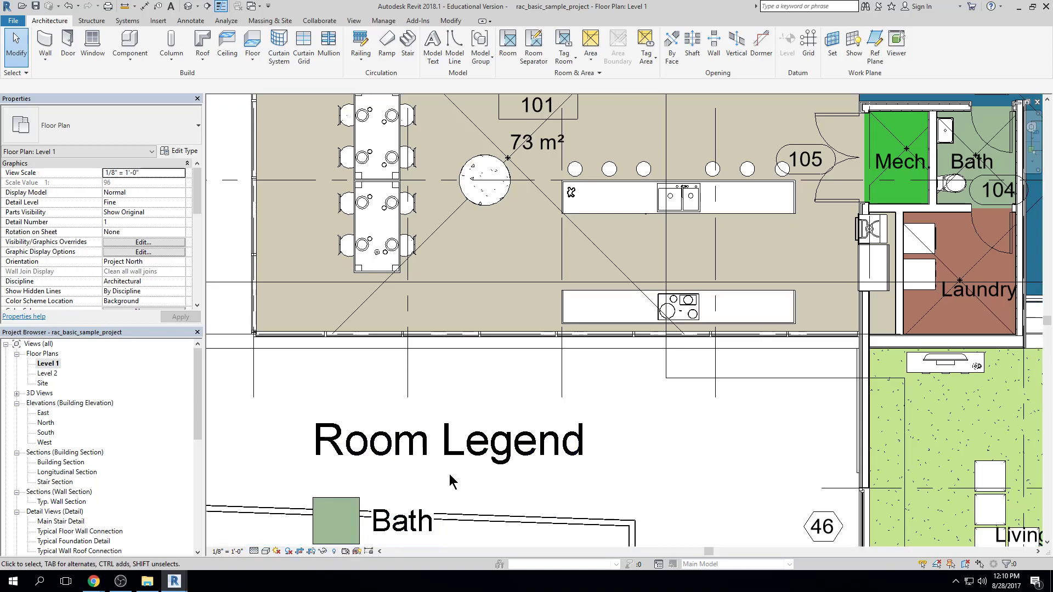
{"action": "left_click", "coordinate": [610, 298]}
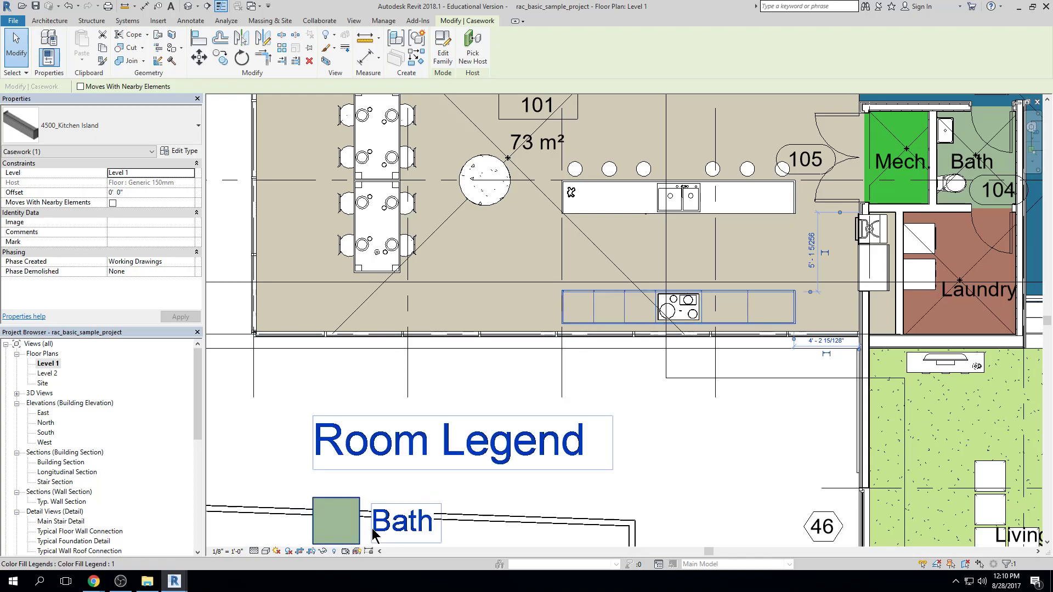
{"action": "left_click", "coordinate": [323, 552]}
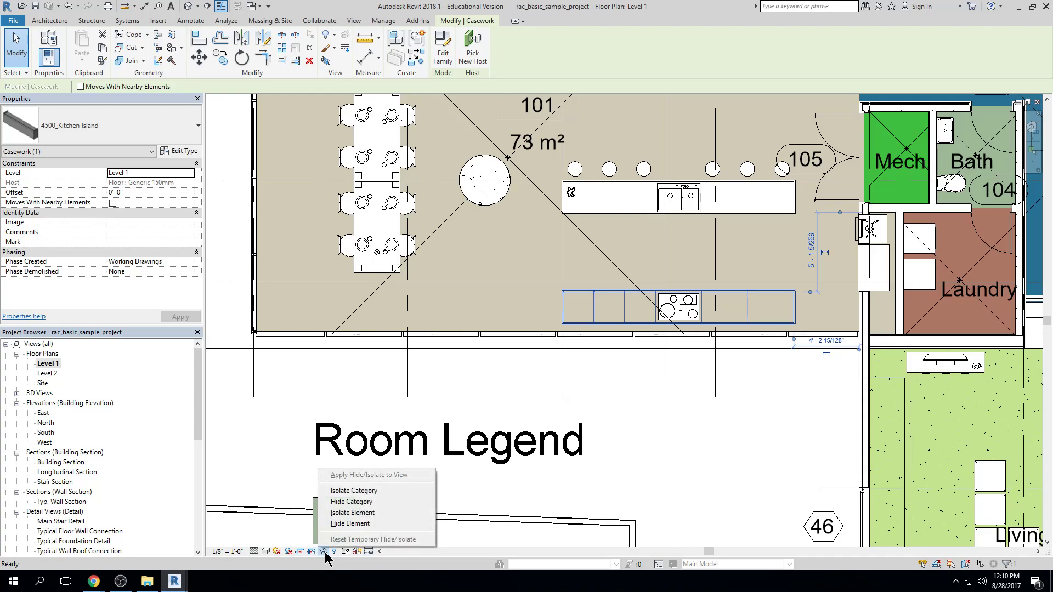
{"action": "left_click", "coordinate": [352, 489]}
{"action": "scroll", "coordinate": [735, 422], "scroll_direction": "down", "scroll_amount": 1}
{"action": "scroll", "coordinate": [823, 409], "scroll_direction": "down", "scroll_amount": 2}
{"action": "scroll", "coordinate": [913, 394], "scroll_direction": "down", "scroll_amount": 2}
{"action": "middle_click_drag", "start_coordinate": [913, 394], "coordinate": [814, 393]}
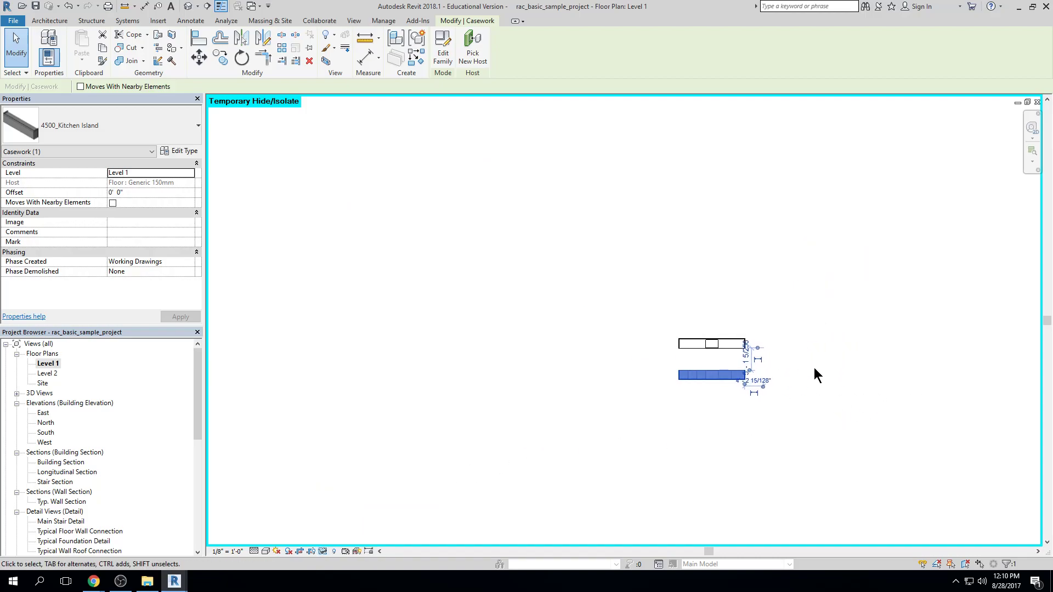
{"action": "left_click", "coordinate": [813, 371]}
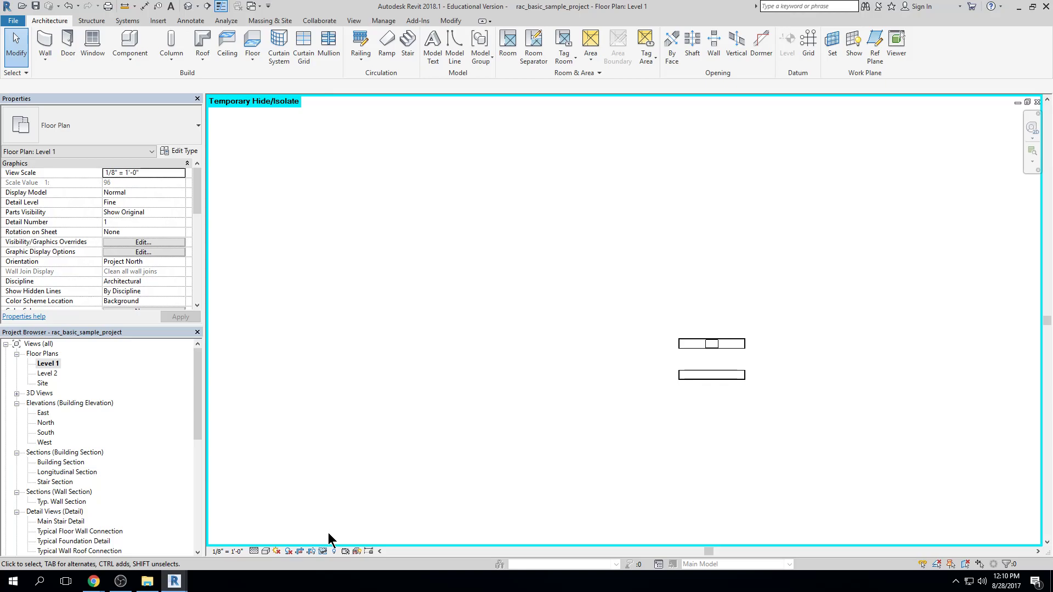
Reset the temporary isolation of the casework category and fit the whole Level 1 plan in view
{"action": "left_click", "coordinate": [324, 550]}
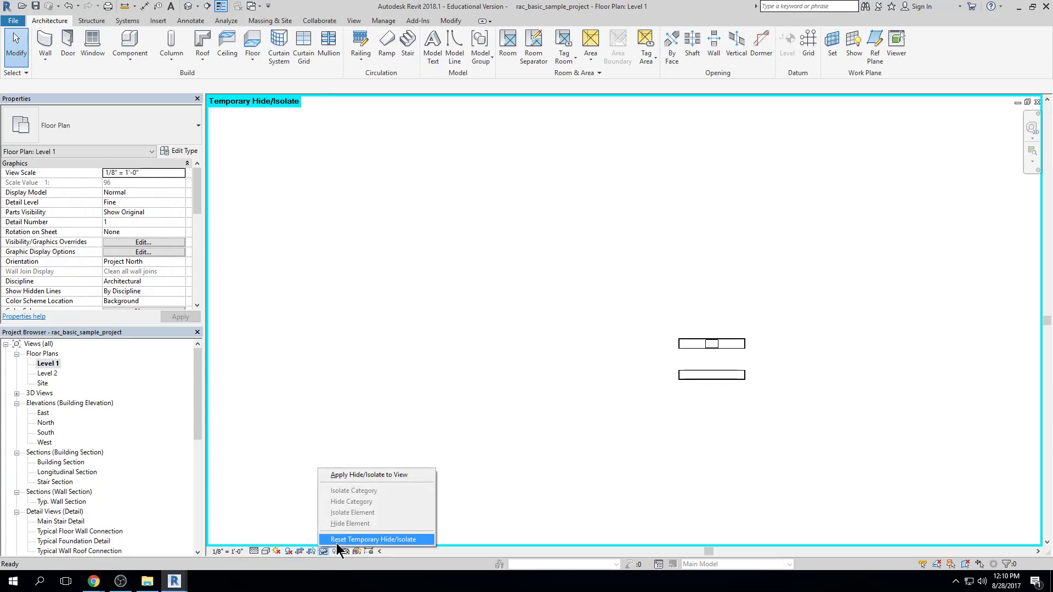
{"action": "left_click", "coordinate": [337, 542]}
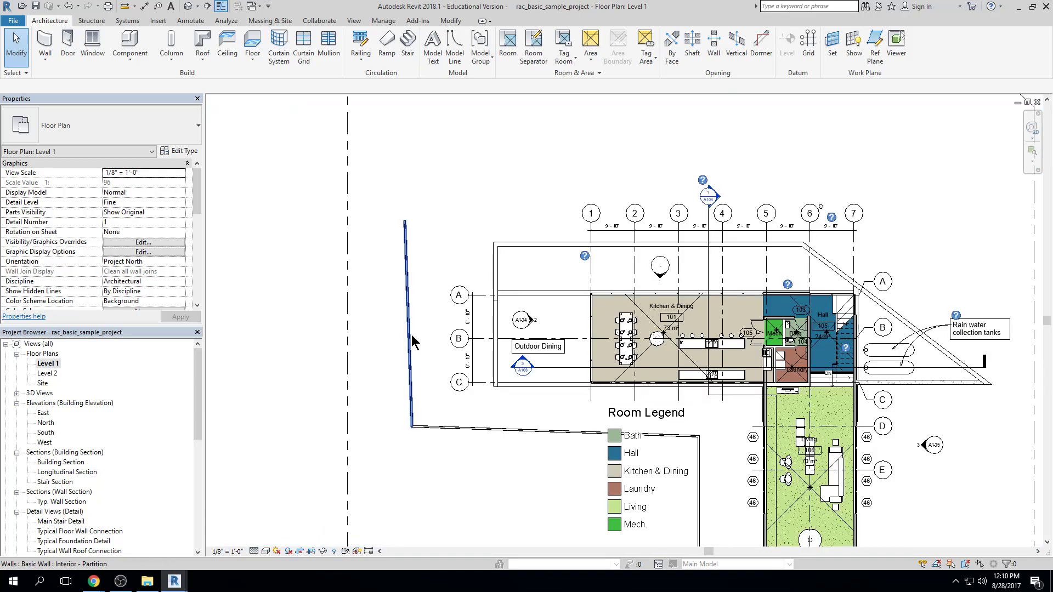
{"action": "middle_click_drag", "start_coordinate": [902, 286], "coordinate": [754, 262]}
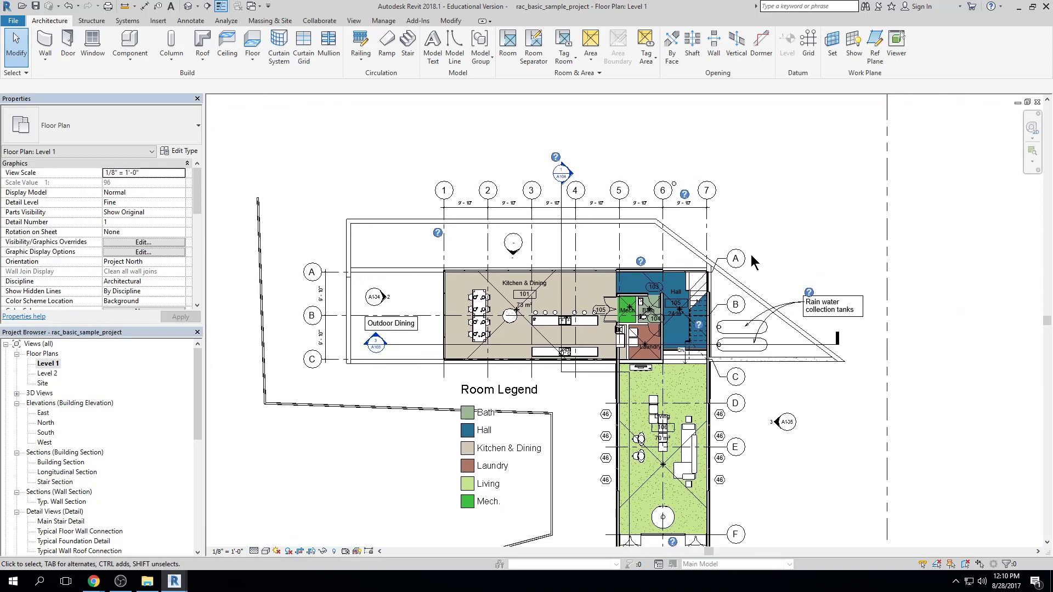
{"action": "scroll", "coordinate": [754, 262], "scroll_direction": "down", "scroll_amount": 2}
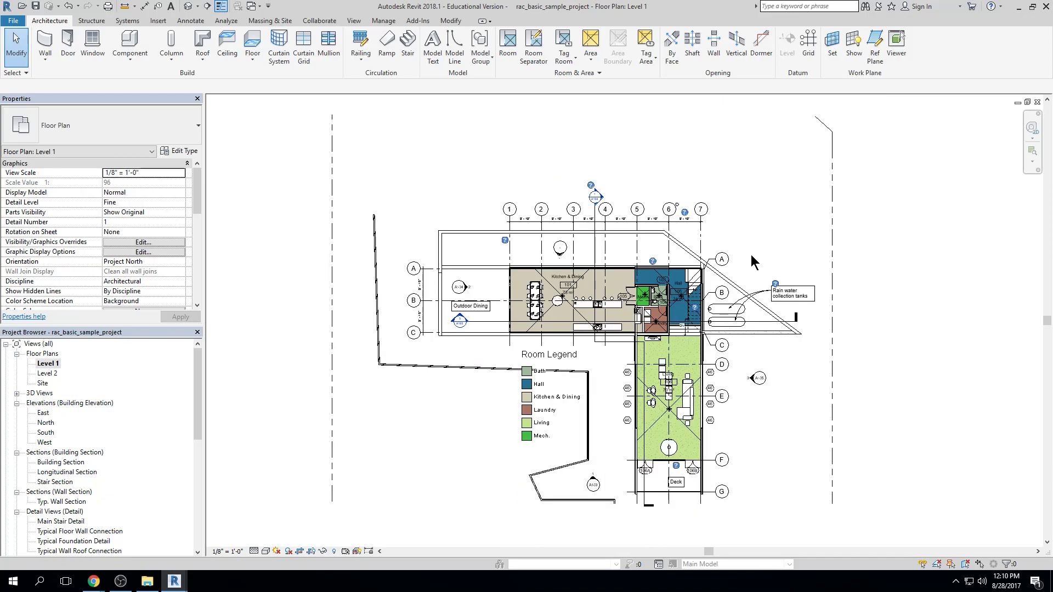
Examine the Hall and Kitchen & Dining areas up close, returning to the full extent of the Level 1 plan after each
{"action": "scroll", "coordinate": [754, 263], "scroll_direction": "up", "scroll_amount": 4}
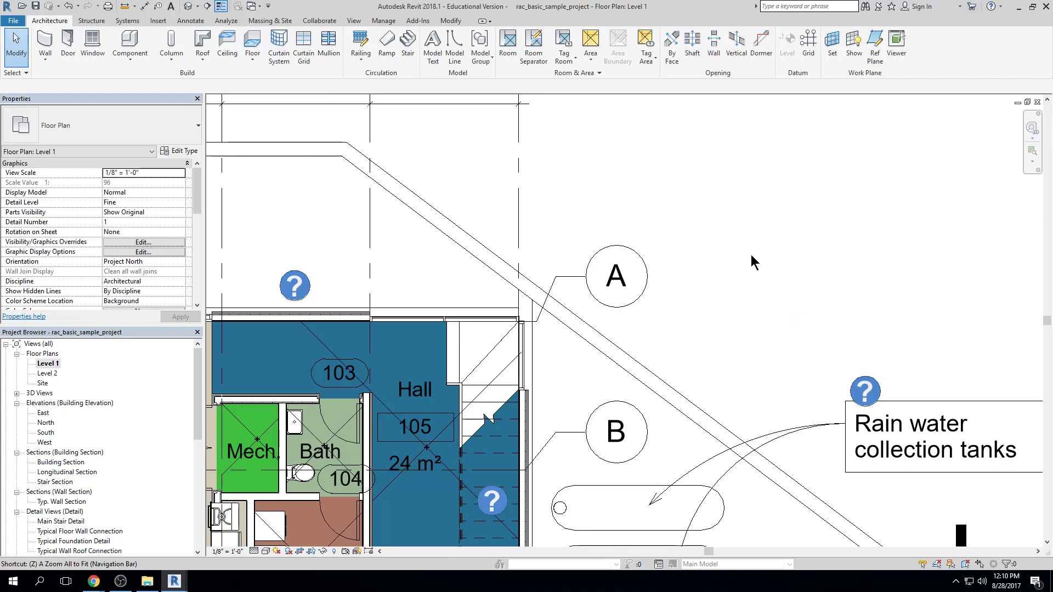
{"action": "scroll", "coordinate": [751, 254], "scroll_direction": "down", "scroll_amount": 4}
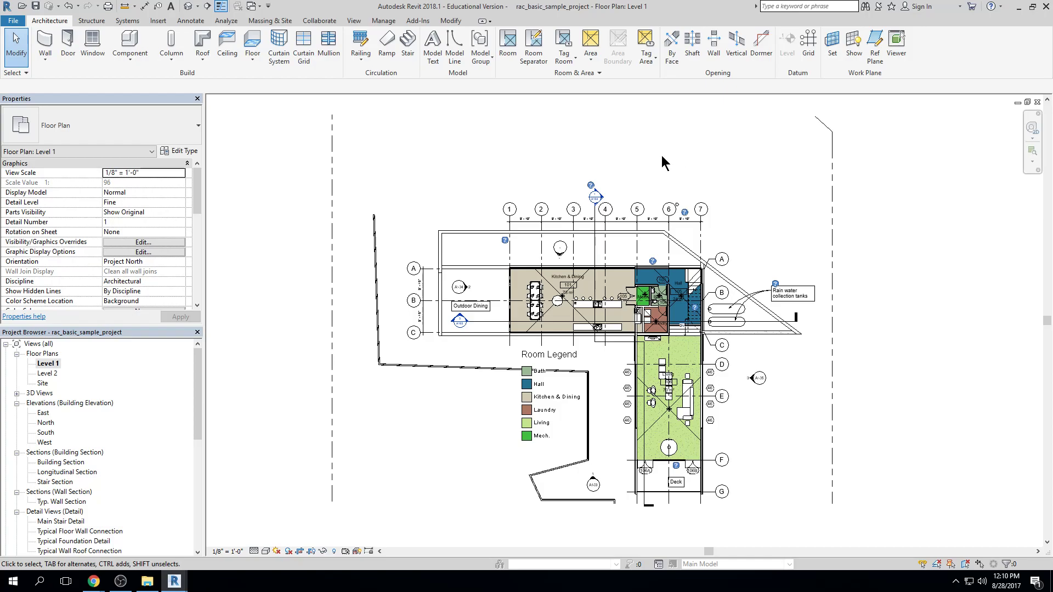
{"action": "scroll", "coordinate": [538, 279], "scroll_direction": "up", "scroll_amount": 3}
{"action": "scroll", "coordinate": [538, 281], "scroll_direction": "up", "scroll_amount": 1}
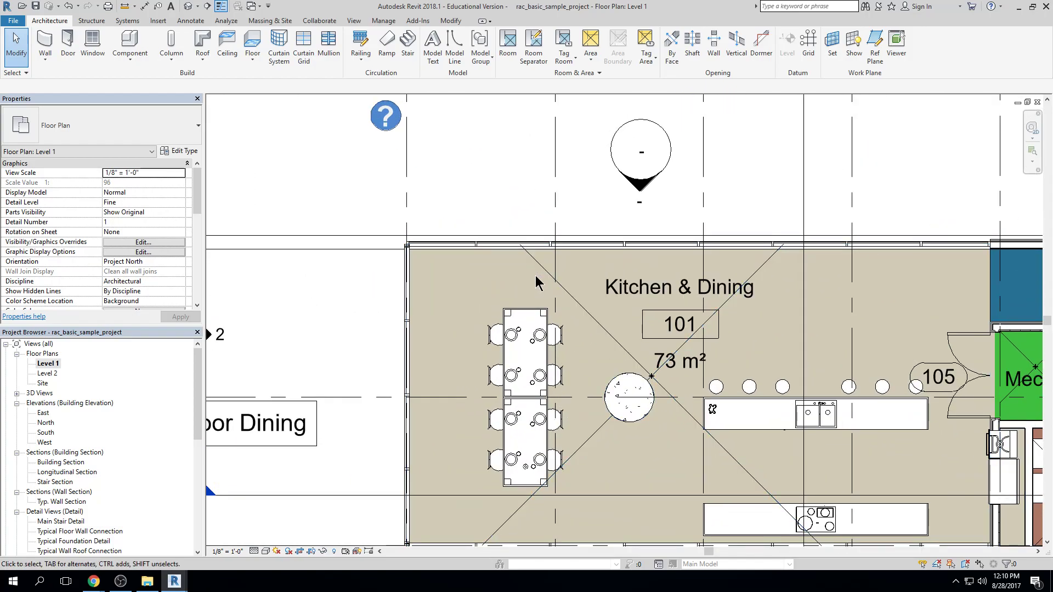
{"action": "scroll", "coordinate": [537, 281], "scroll_direction": "down", "scroll_amount": 4}
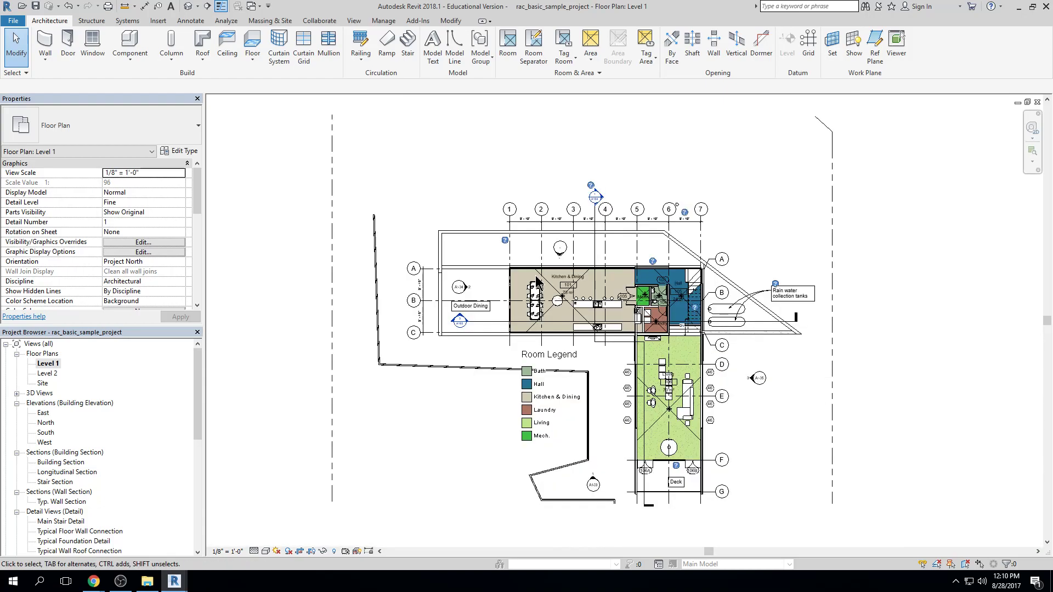
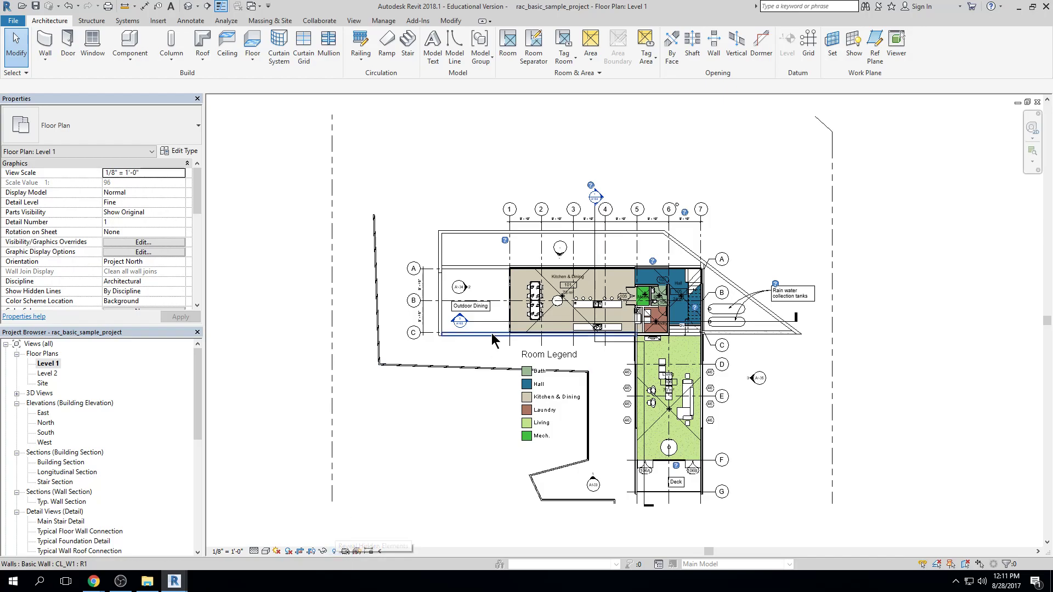
Reveal the hidden elements in the Level 1 plan, unhide the planting category using the Honey Locust tree, and leave the reveal mode
{"action": "left_click", "coordinate": [333, 551]}
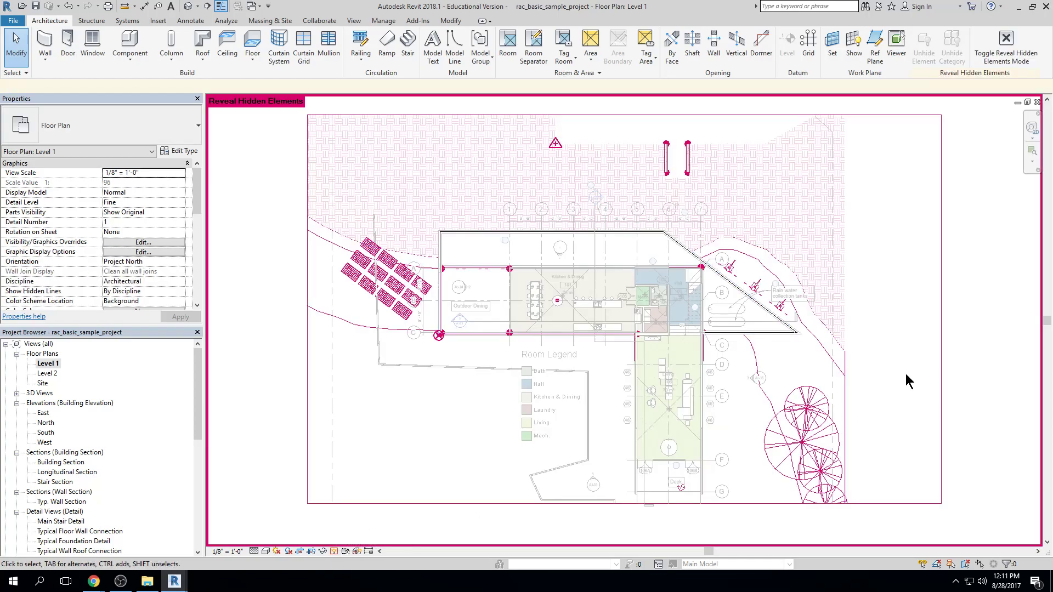
{"action": "scroll", "coordinate": [875, 455], "scroll_direction": "up", "scroll_amount": 4}
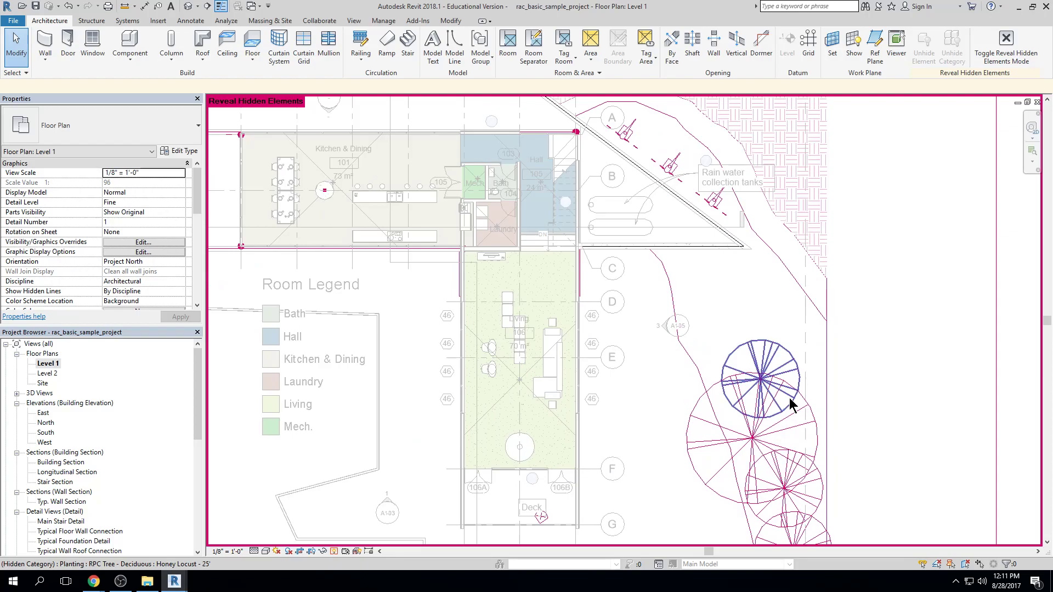
{"action": "scroll", "coordinate": [790, 398], "scroll_direction": "up", "scroll_amount": 1}
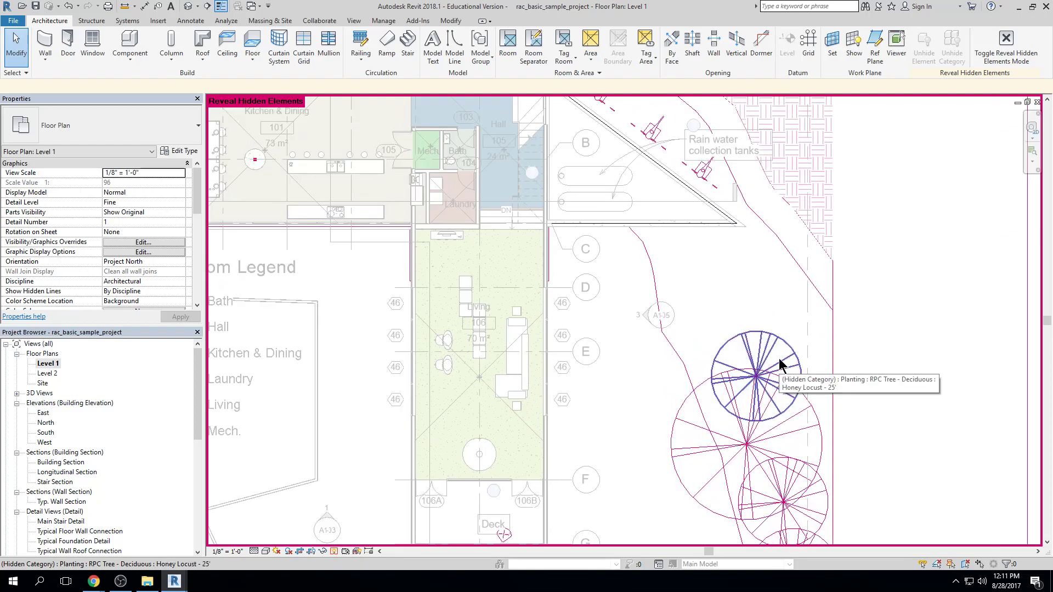
{"action": "left_click", "coordinate": [782, 374]}
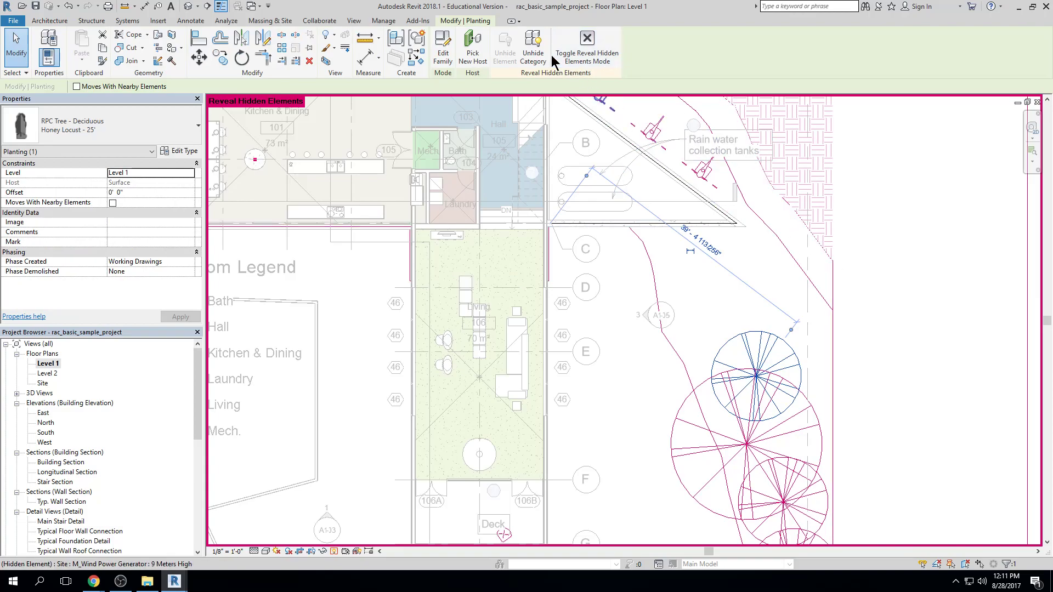
{"action": "left_click", "coordinate": [532, 55]}
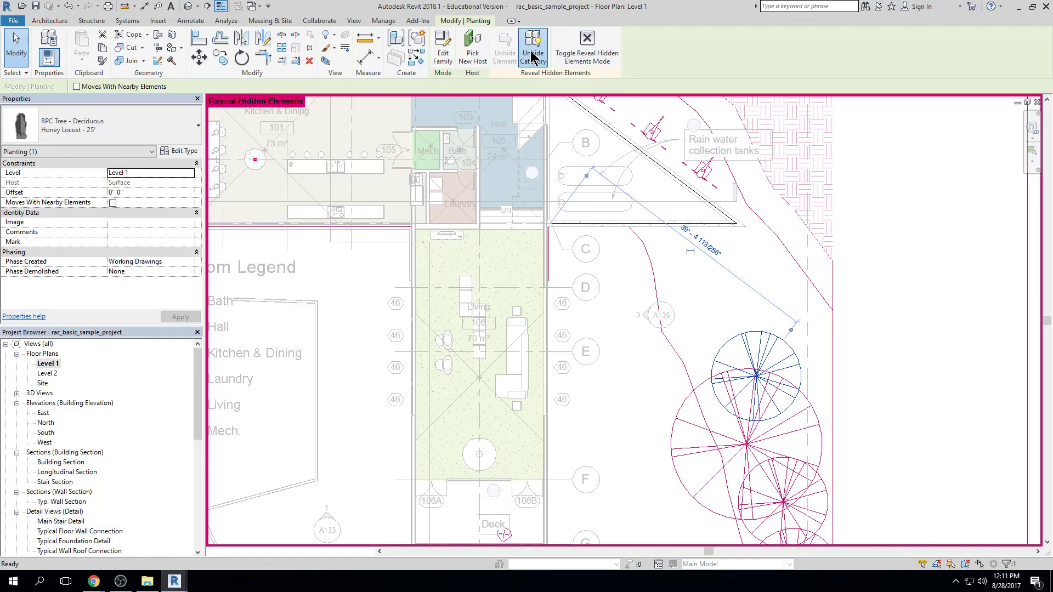
{"action": "left_click", "coordinate": [587, 52]}
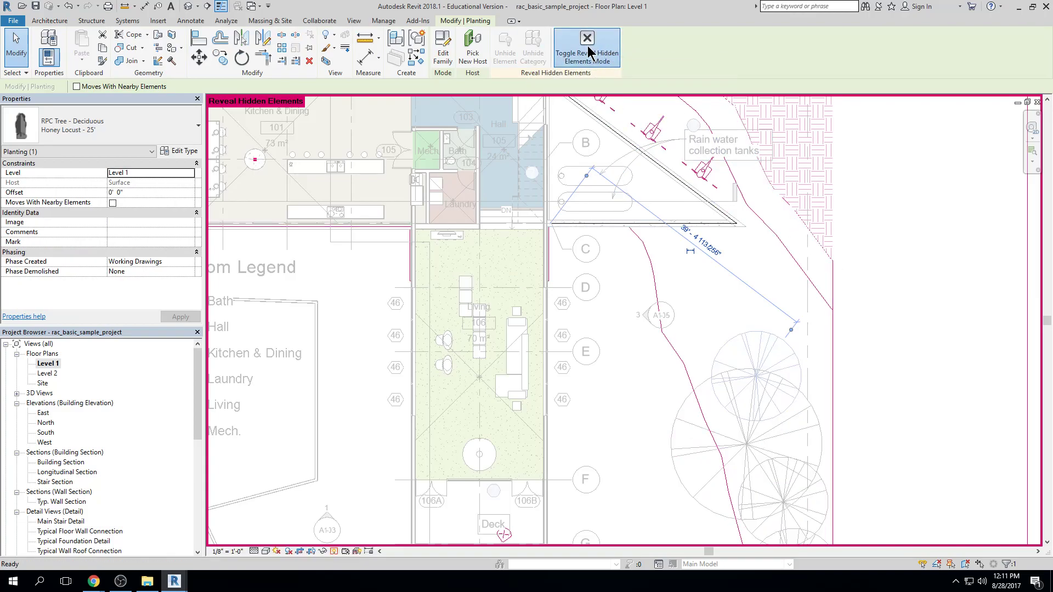
View the wider Level 1 plan with the trees and open the Level 2 floor plan
{"action": "scroll", "coordinate": [801, 324], "scroll_direction": "down", "scroll_amount": 2}
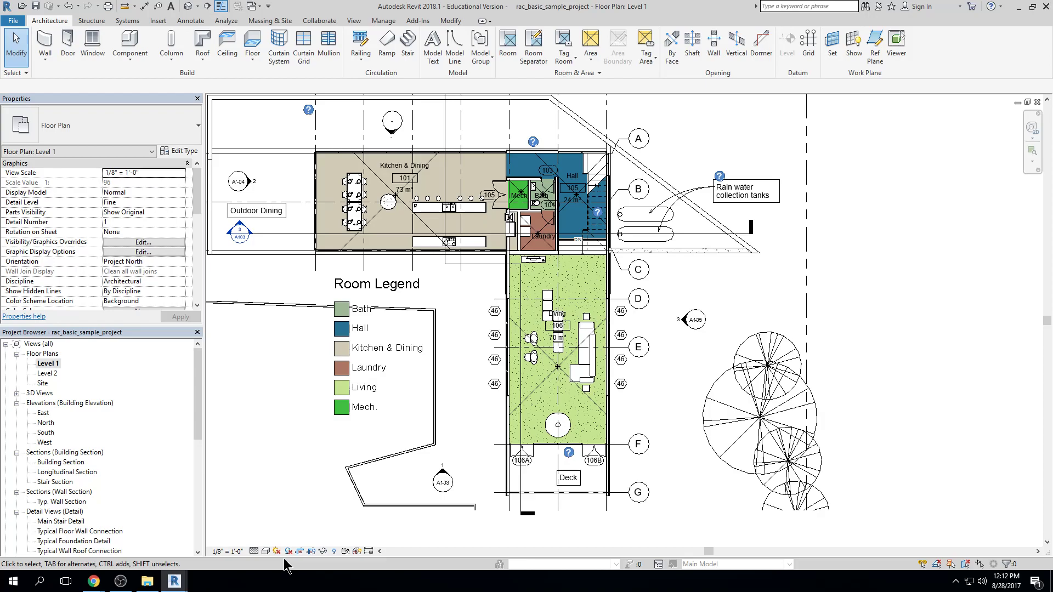
{"action": "scroll", "coordinate": [658, 279], "scroll_direction": "down", "scroll_amount": 2}
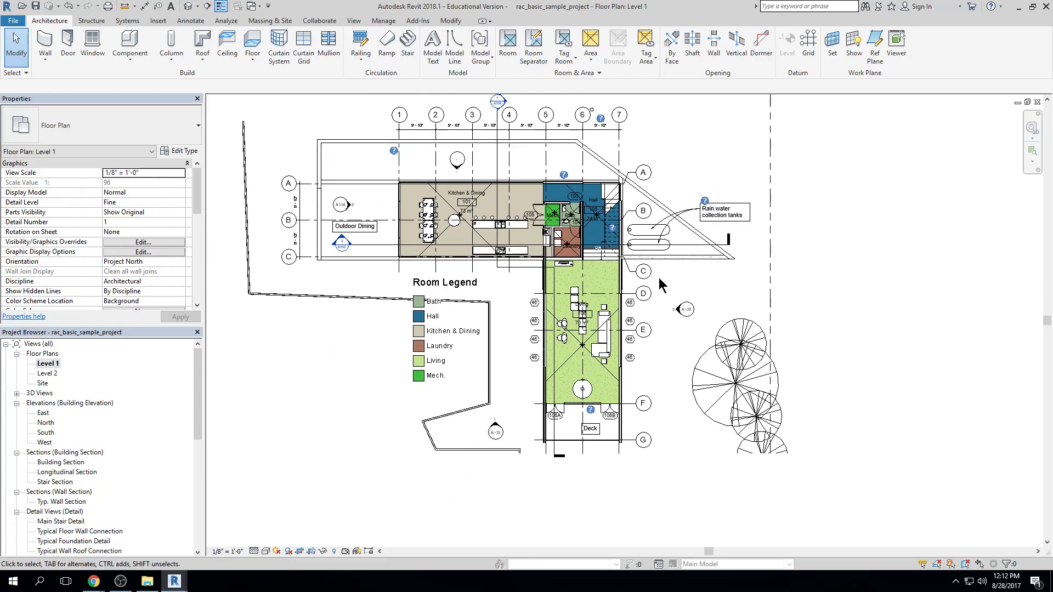
{"action": "middle_click_drag", "start_coordinate": [661, 247], "coordinate": [670, 248]}
{"action": "double_click", "coordinate": [49, 374]}
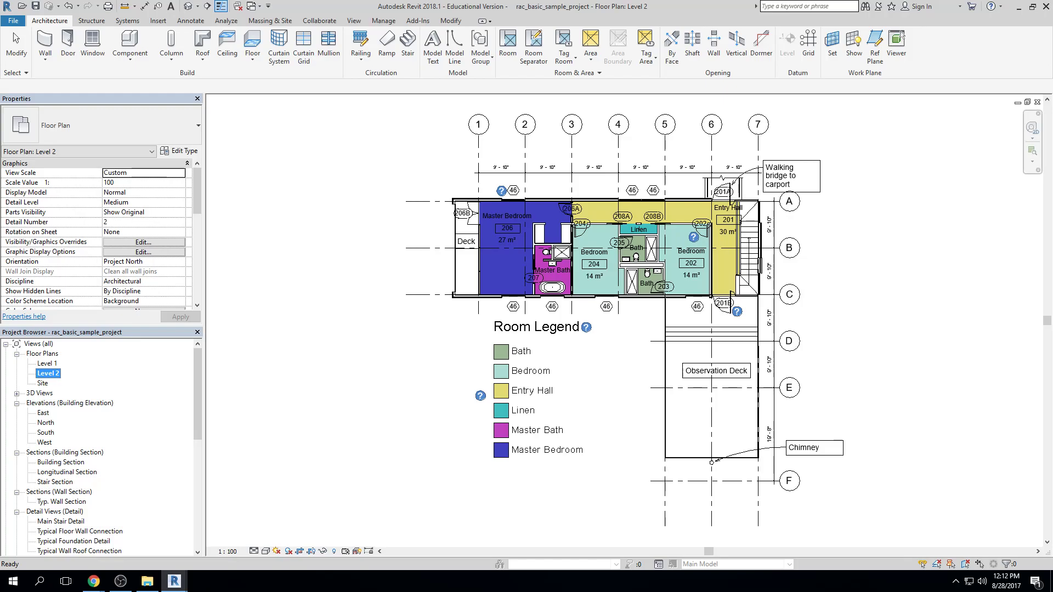
{"action": "key", "text": "alt+Tab"}
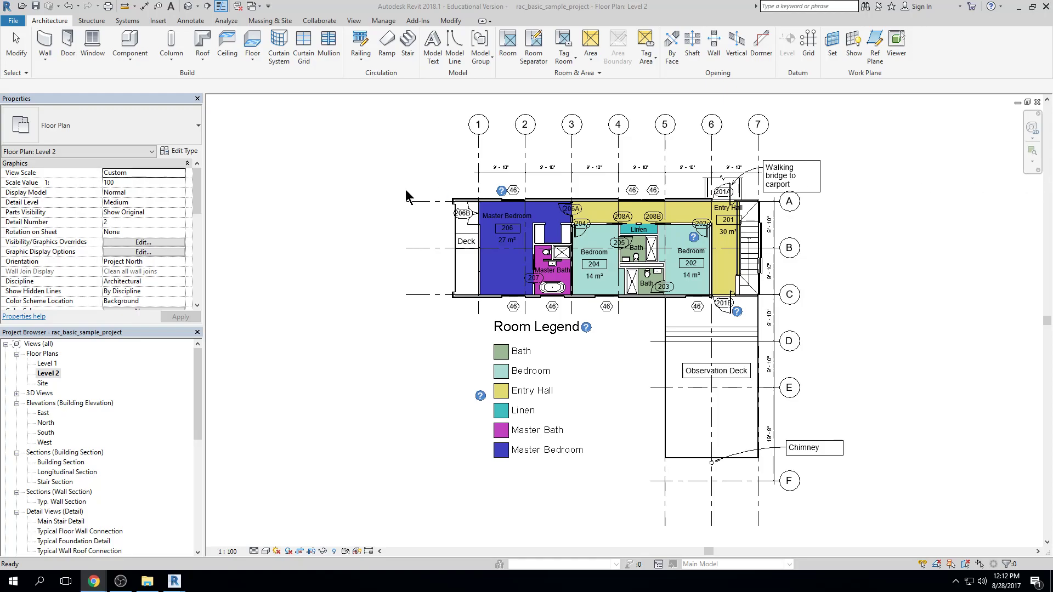
{"action": "key", "text": "alt+Tab"}
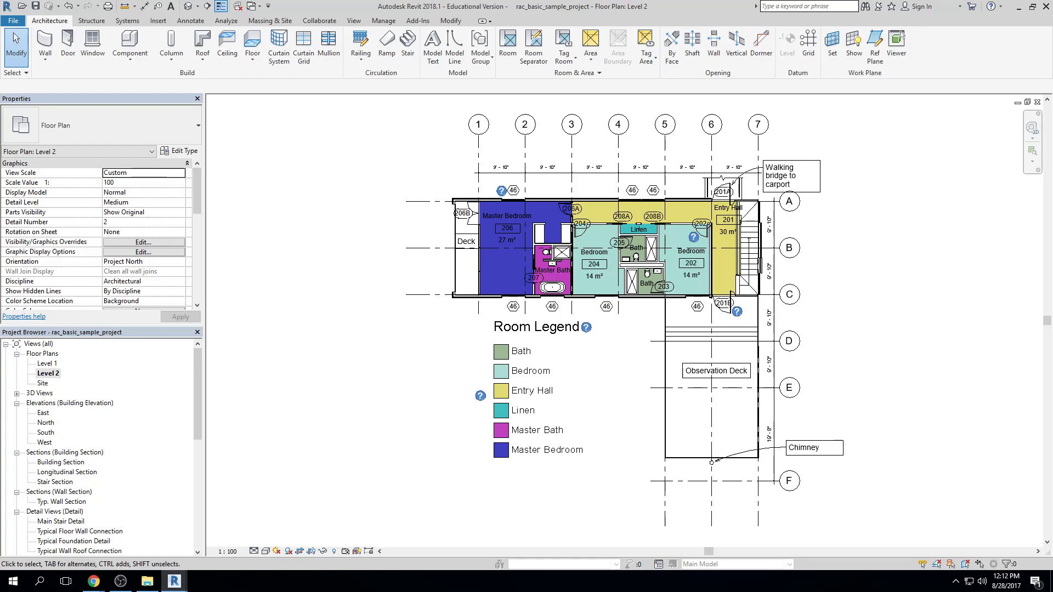
{"action": "key", "text": "alt+Tab"}
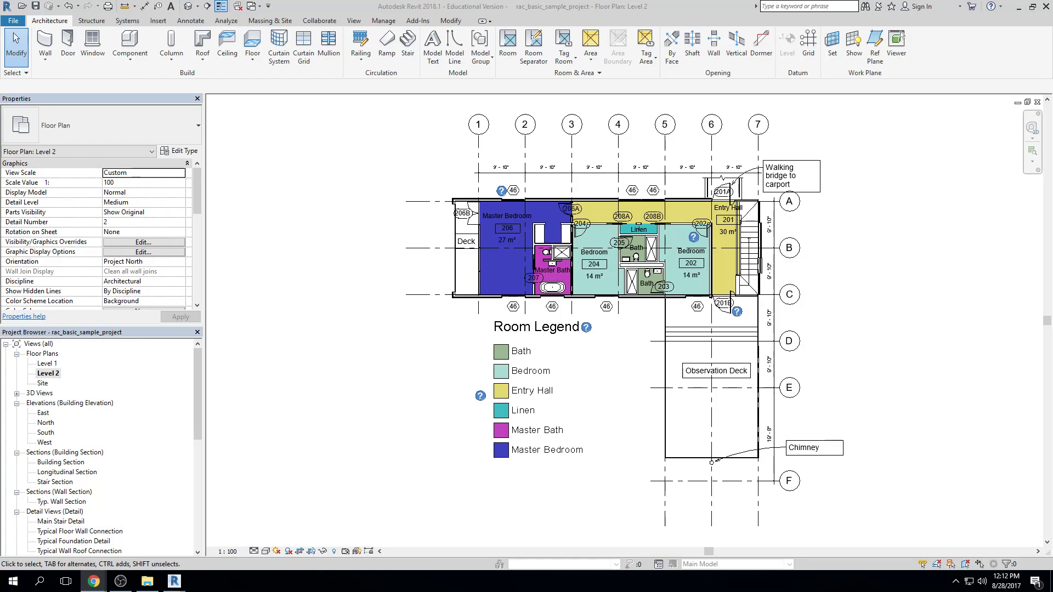
{"action": "left_click", "coordinate": [263, 209]}
{"action": "middle_click_drag", "start_coordinate": [401, 215], "coordinate": [369, 216]}
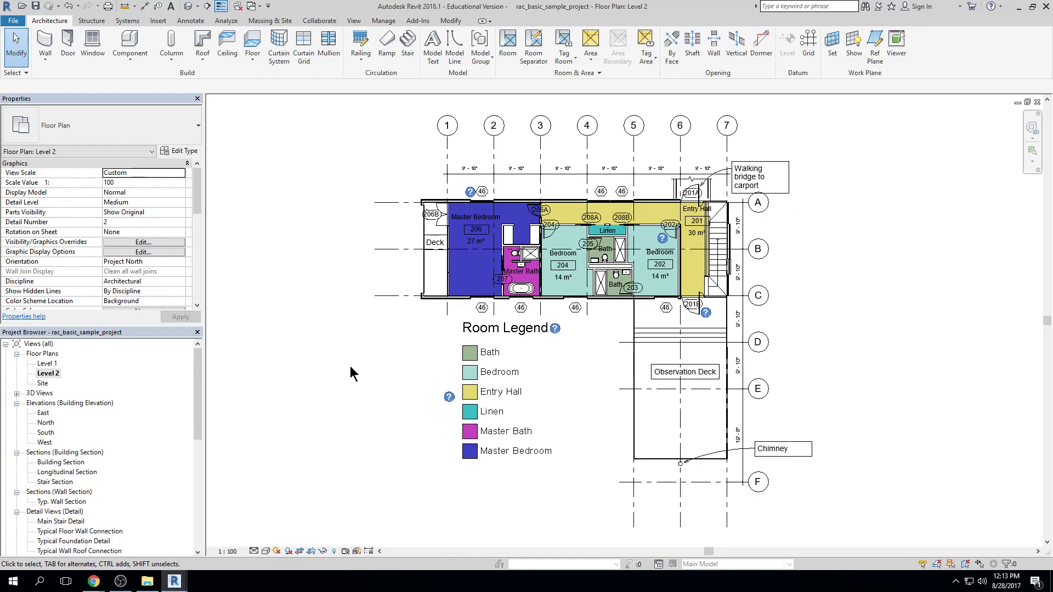
Open the North building elevation to view it and return to the Level 1 floor plan
{"action": "double_click", "coordinate": [46, 423]}
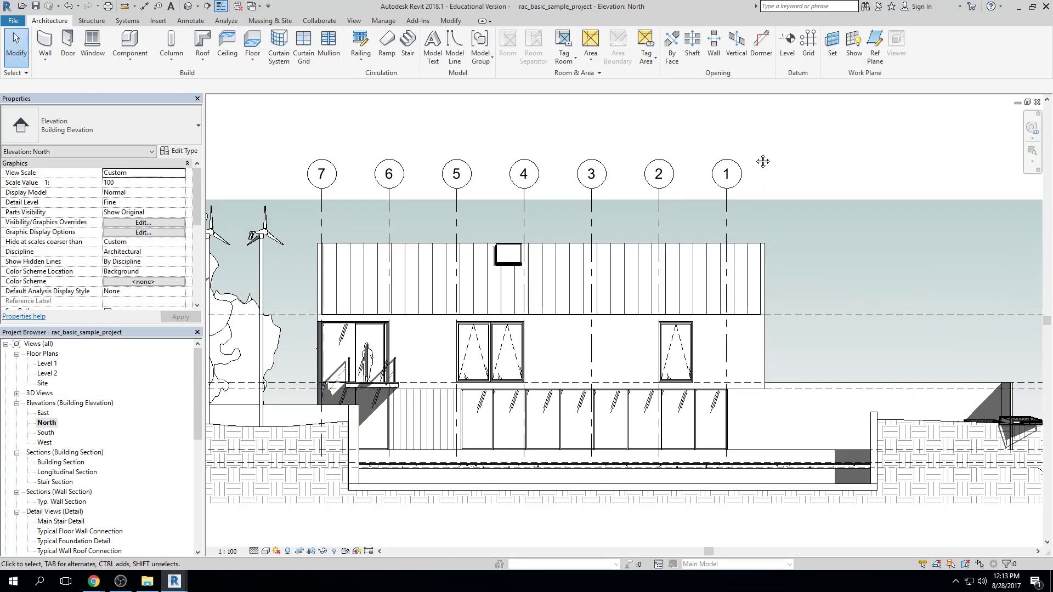
{"action": "middle_click_drag", "start_coordinate": [755, 153], "coordinate": [762, 126]}
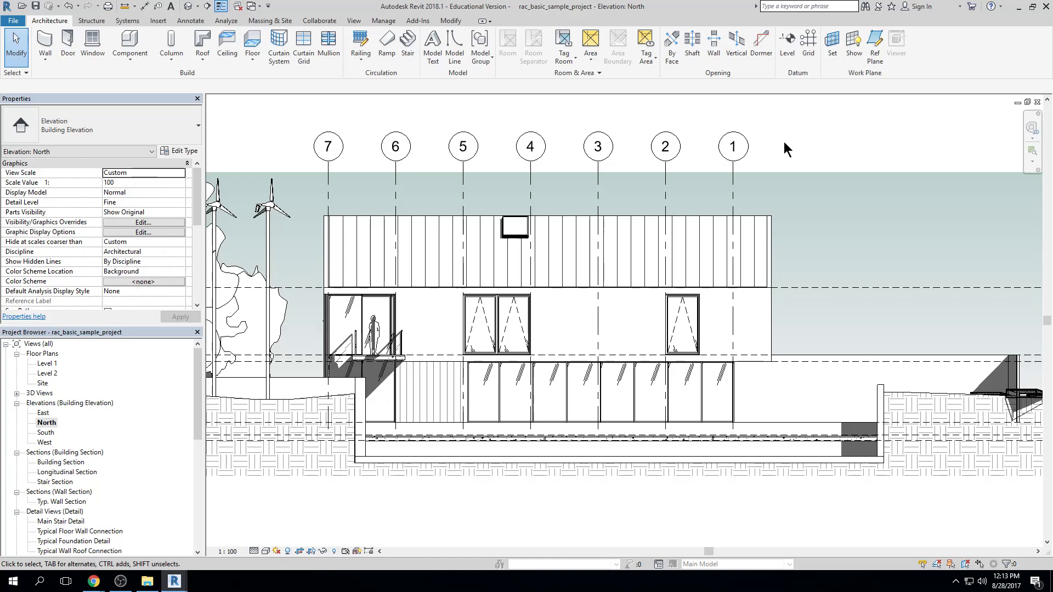
{"action": "double_click", "coordinate": [46, 364]}
{"action": "middle_click_drag", "start_coordinate": [662, 220], "coordinate": [657, 251]}
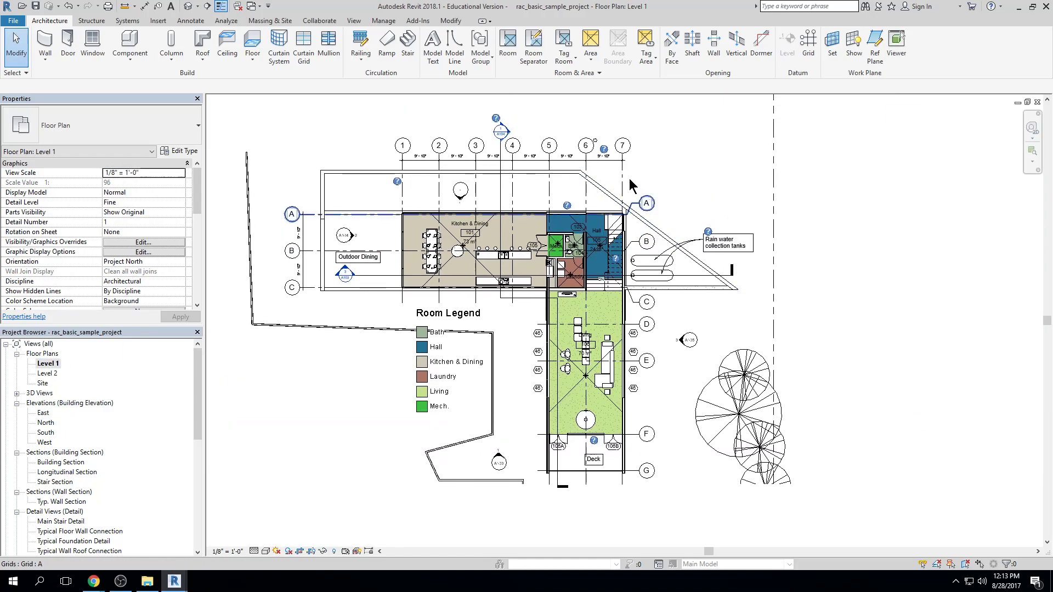
Draw a chain of three connected Interior - Partition walls outside the building, northeast of the Hall, running from above grid 5 past grid 7
{"action": "left_click", "coordinate": [47, 43]}
{"action": "left_click", "coordinate": [565, 122]}
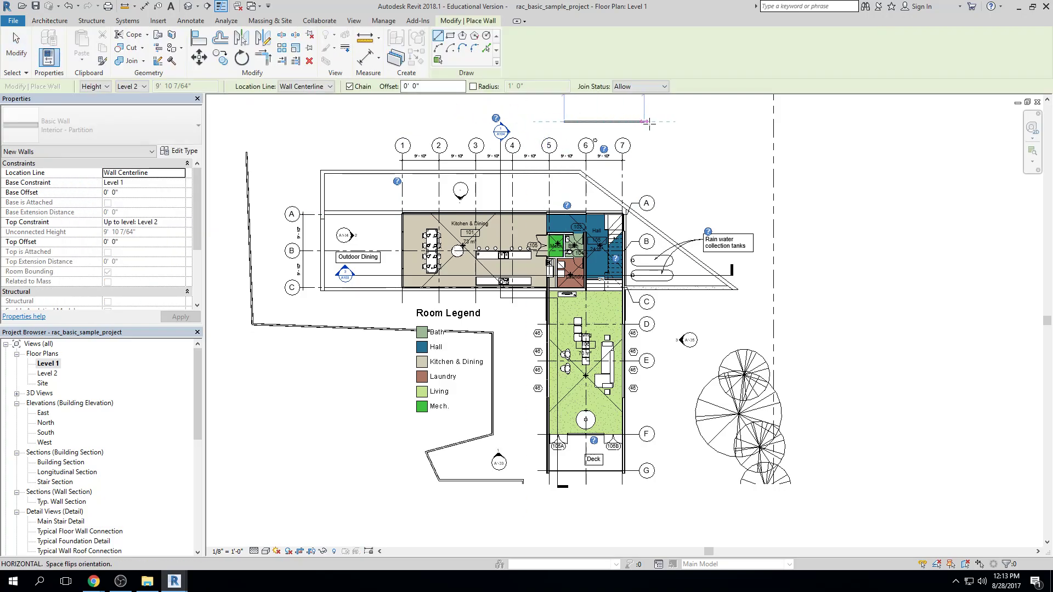
{"action": "left_click", "coordinate": [643, 167]}
{"action": "left_click", "coordinate": [699, 177]}
{"action": "left_click", "coordinate": [684, 203]}
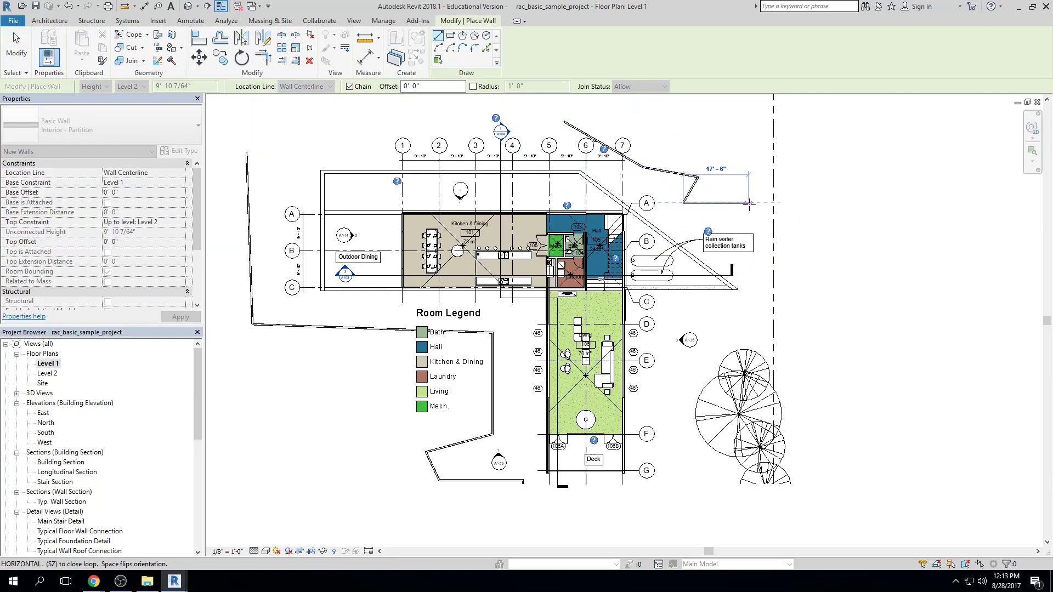
{"action": "key", "text": "Escape"}
{"action": "key", "text": "Escape"}
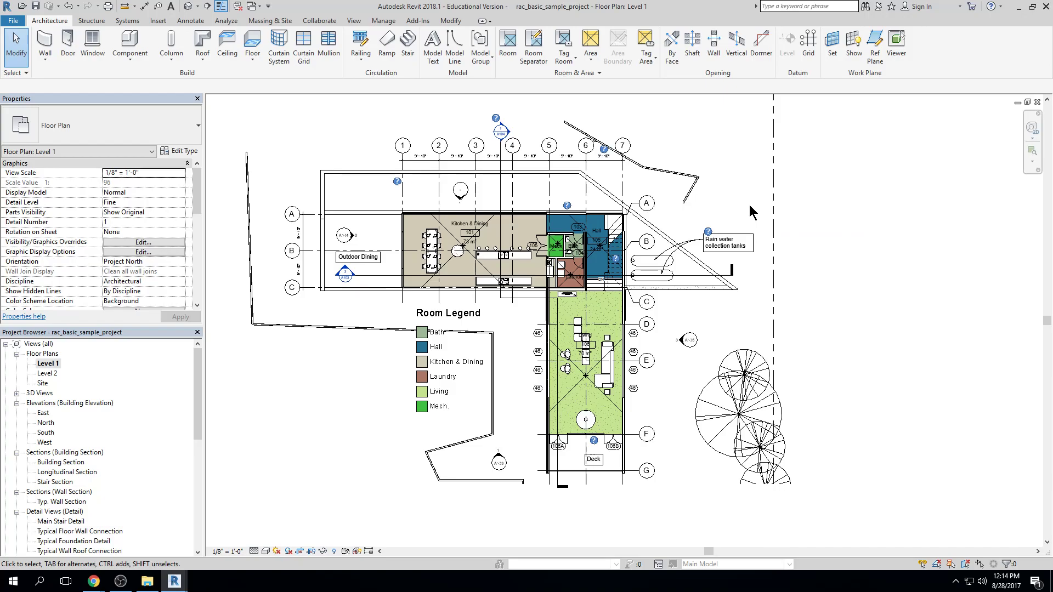
Place three Single Window Standard windows in the new walls: two in the middle segment and one in the short end segment
{"action": "scroll", "coordinate": [605, 171], "scroll_direction": "up", "scroll_amount": 10}
{"action": "scroll", "coordinate": [603, 262], "scroll_direction": "up", "scroll_amount": 2}
{"action": "left_click", "coordinate": [91, 48]}
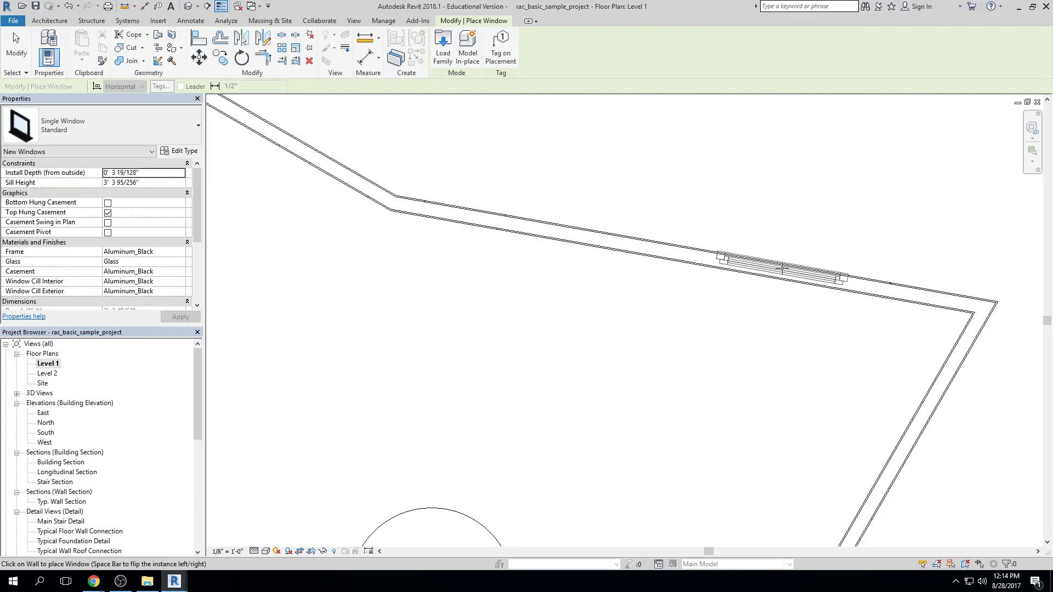
{"action": "left_click", "coordinate": [783, 265]}
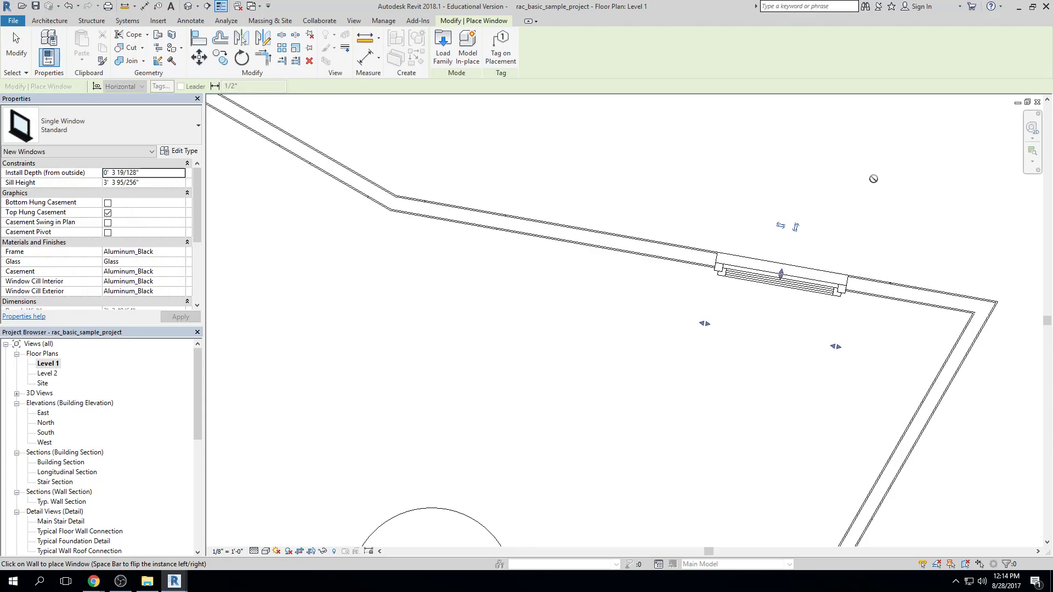
{"action": "left_click", "coordinate": [121, 134]}
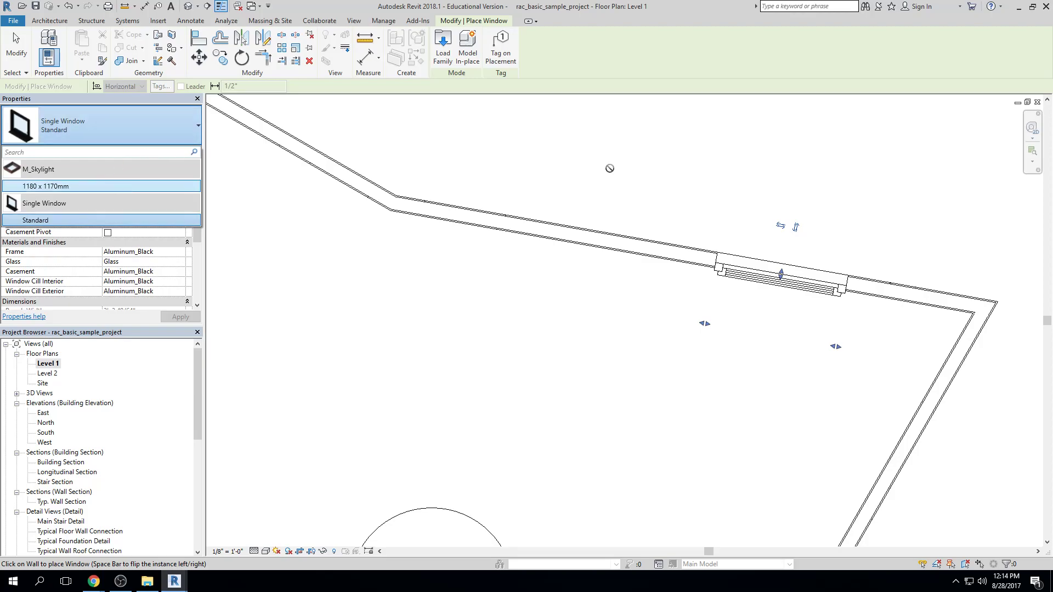
{"action": "middle_click", "coordinate": [649, 205]}
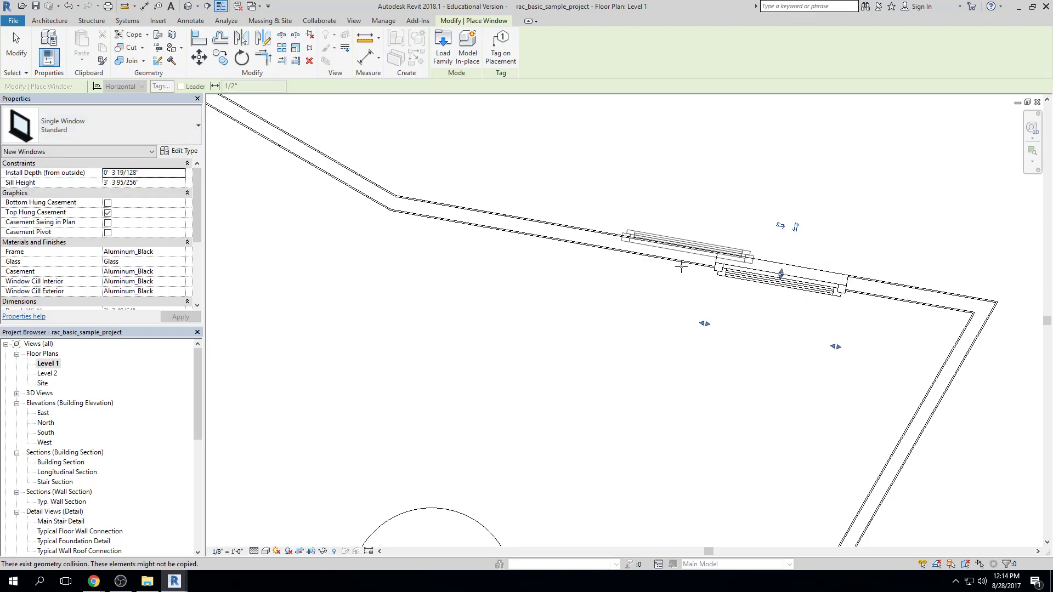
{"action": "left_click", "coordinate": [542, 232]}
{"action": "left_click", "coordinate": [914, 431]}
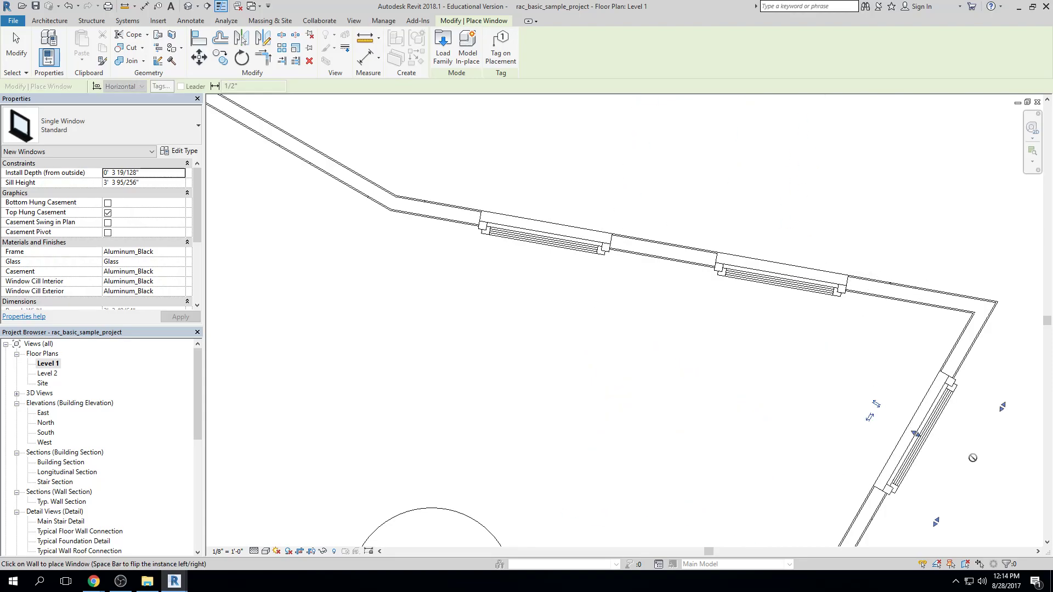
{"action": "key", "text": "Escape"}
{"action": "key", "text": "Escape"}
Place a Single-Flush 800 x 2100 door in the long first segment of the new walls, just beyond grid 7, swinging outward
{"action": "left_click", "coordinate": [66, 43]}
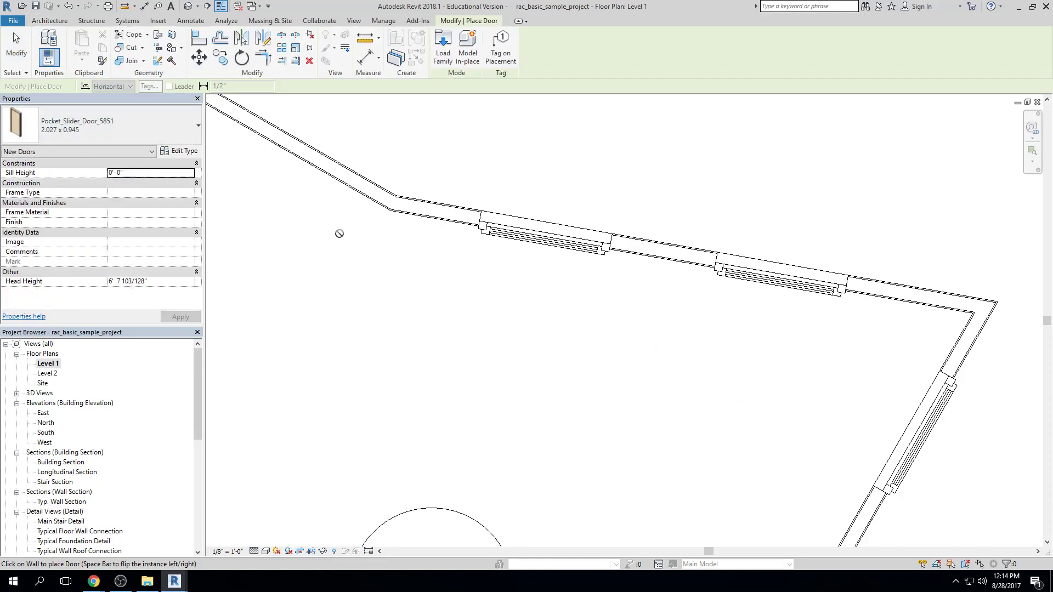
{"action": "scroll", "coordinate": [384, 268], "scroll_direction": "down", "scroll_amount": 4}
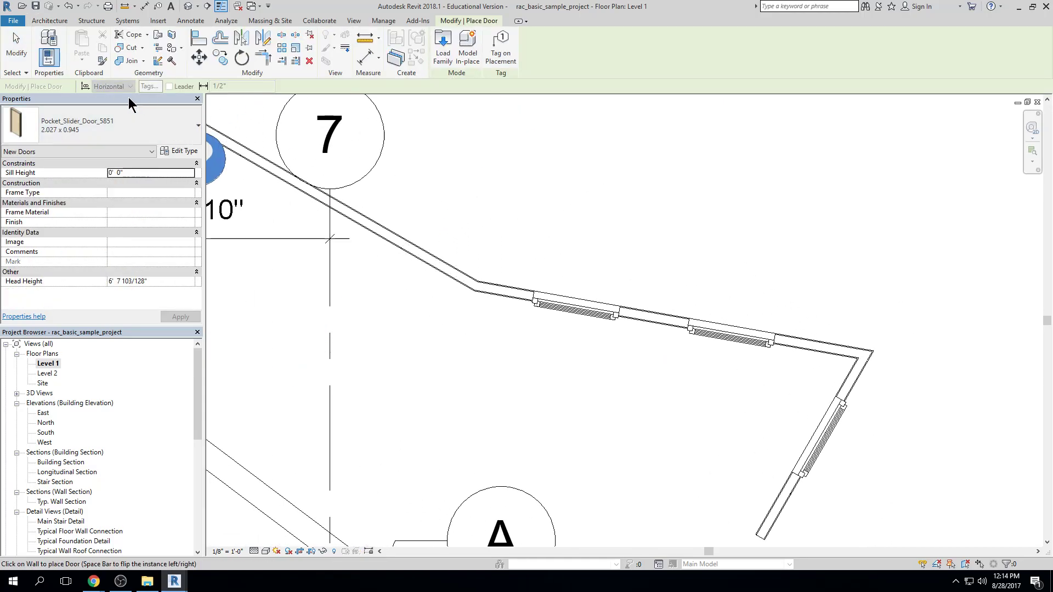
{"action": "left_click", "coordinate": [94, 126]}
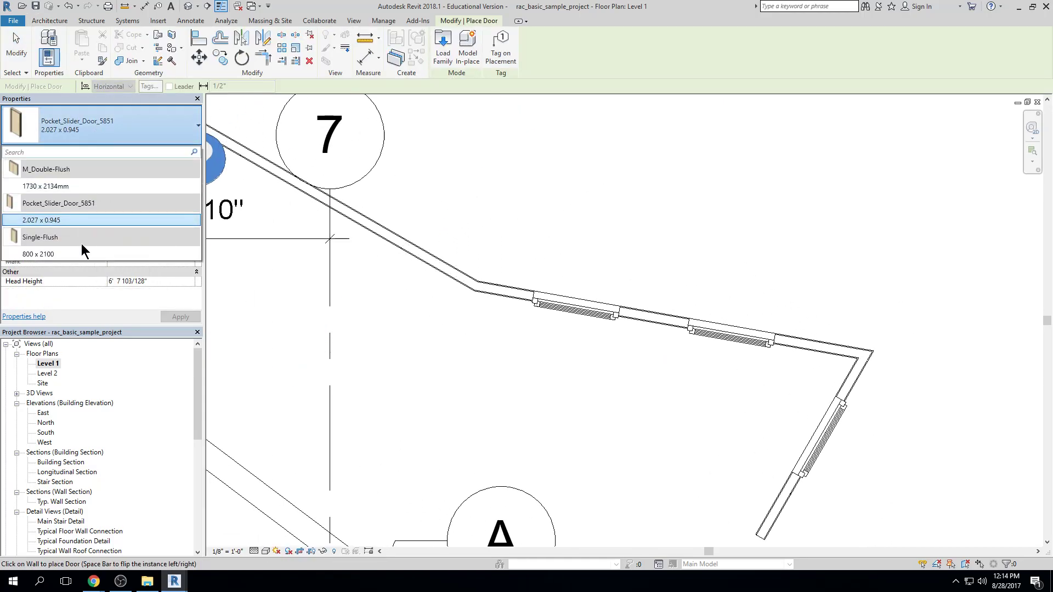
{"action": "left_click", "coordinate": [69, 253]}
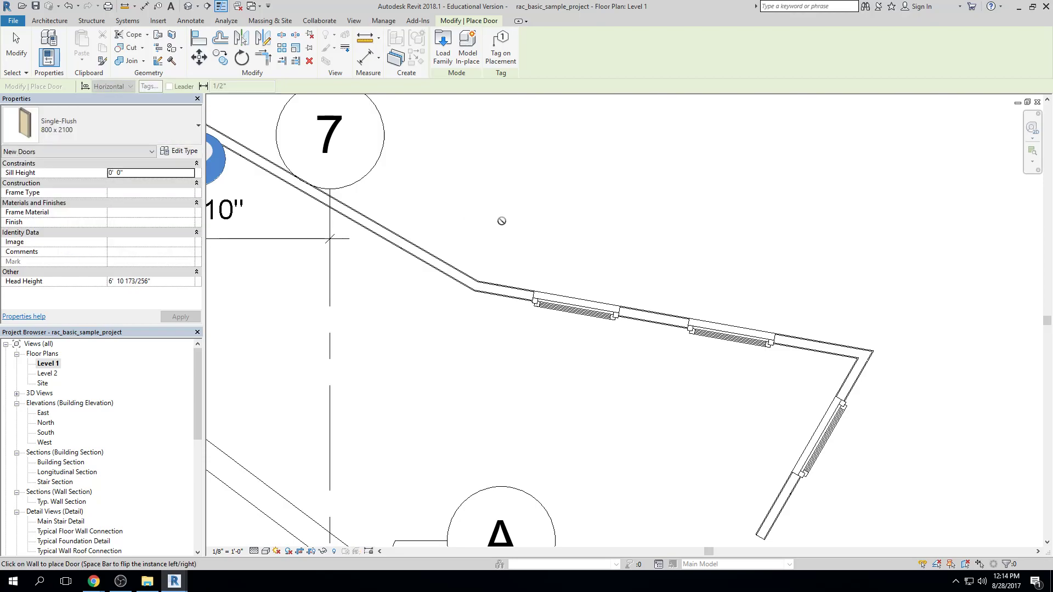
{"action": "left_click", "coordinate": [396, 232]}
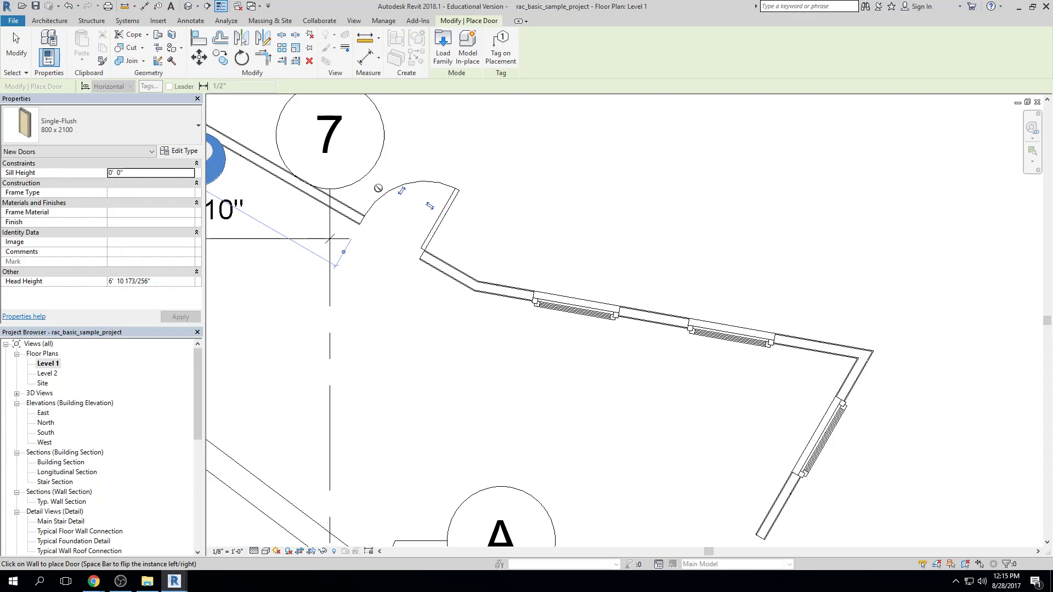
{"action": "middle_click_drag", "start_coordinate": [826, 471], "coordinate": [812, 375]}
{"action": "middle_click_drag", "start_coordinate": [659, 318], "coordinate": [689, 378]}
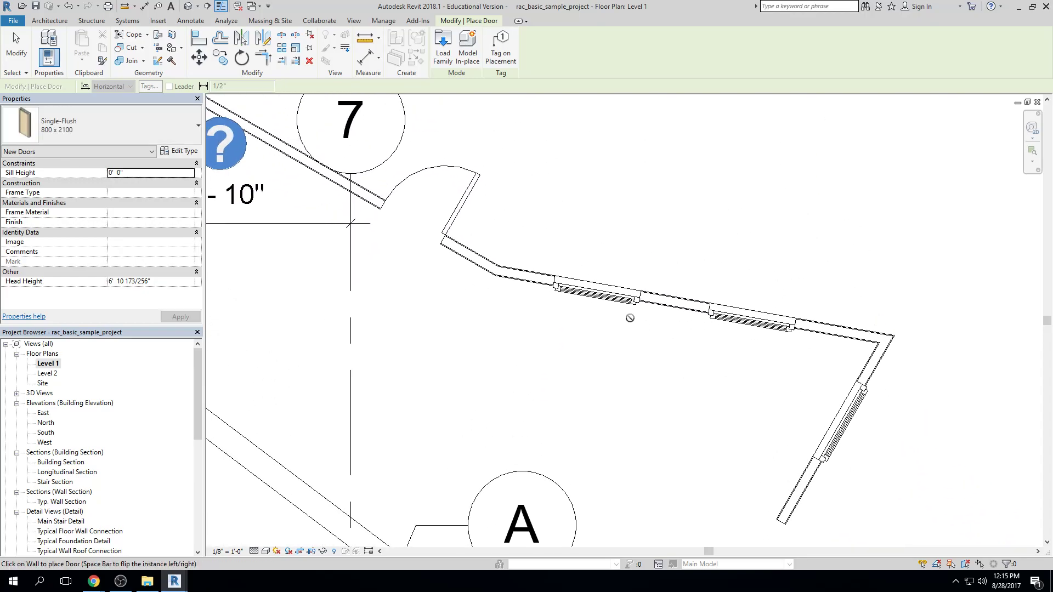
{"action": "middle_click_drag", "start_coordinate": [580, 292], "coordinate": [657, 341]}
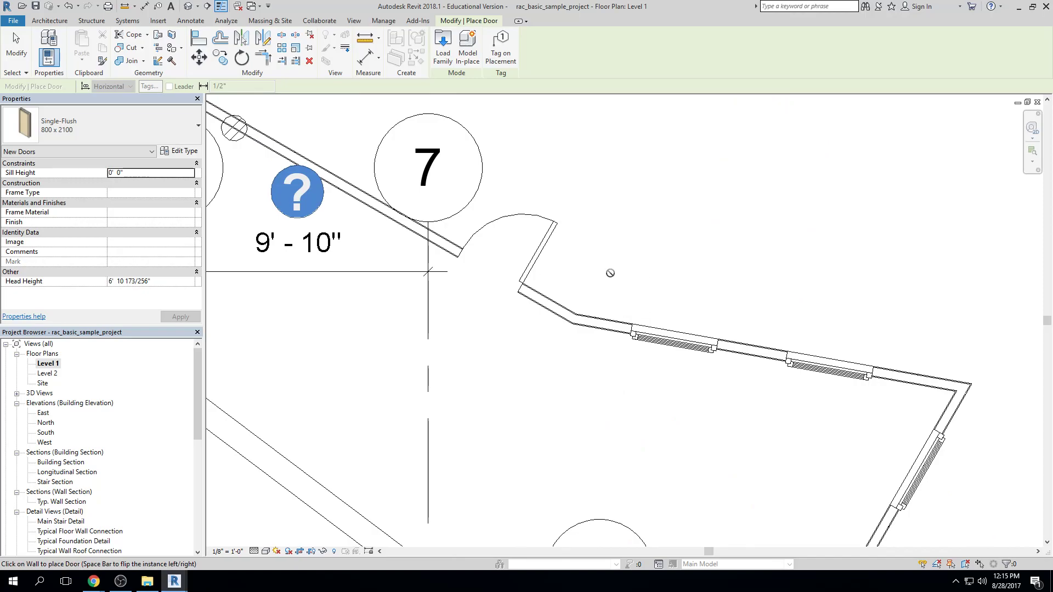
{"action": "key", "text": "Escape"}
{"action": "key", "text": "Escape"}
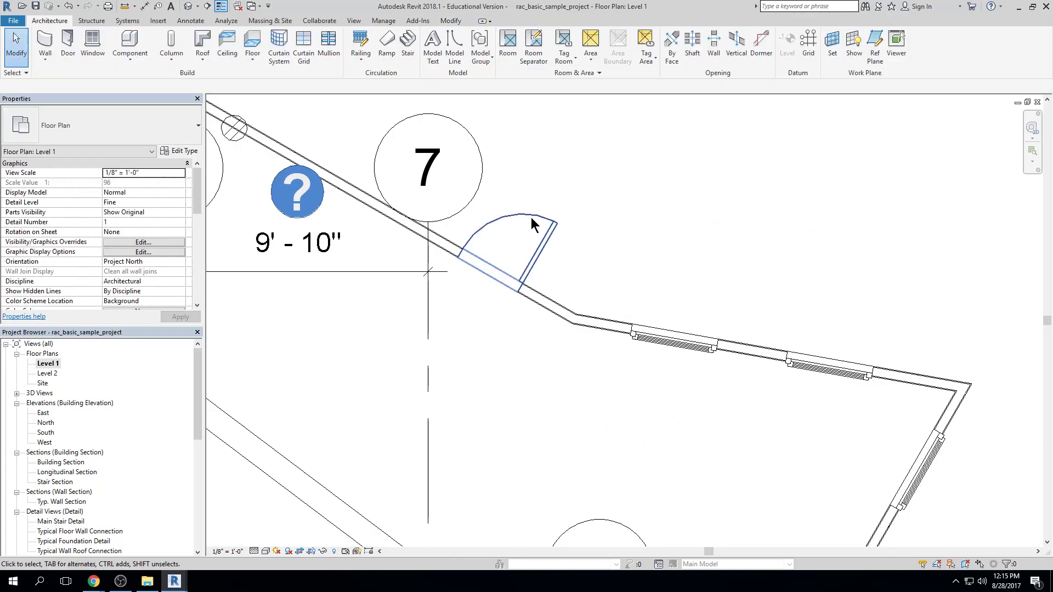
Change the new door beside grid 7 to the M_Double-Flush 1730 x 2134mm type
{"action": "left_click", "coordinate": [535, 216]}
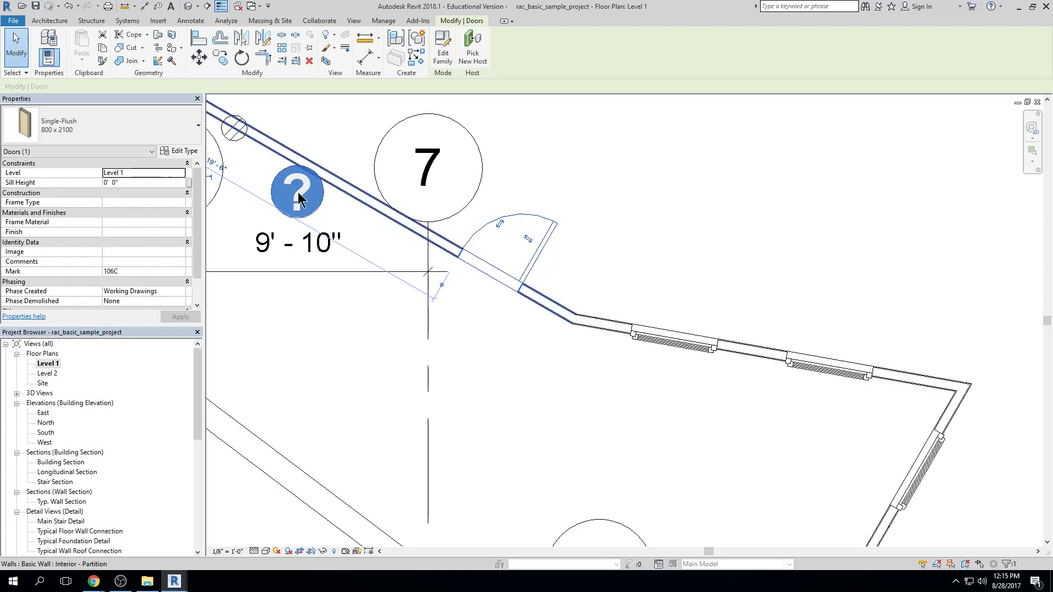
{"action": "left_click", "coordinate": [94, 127]}
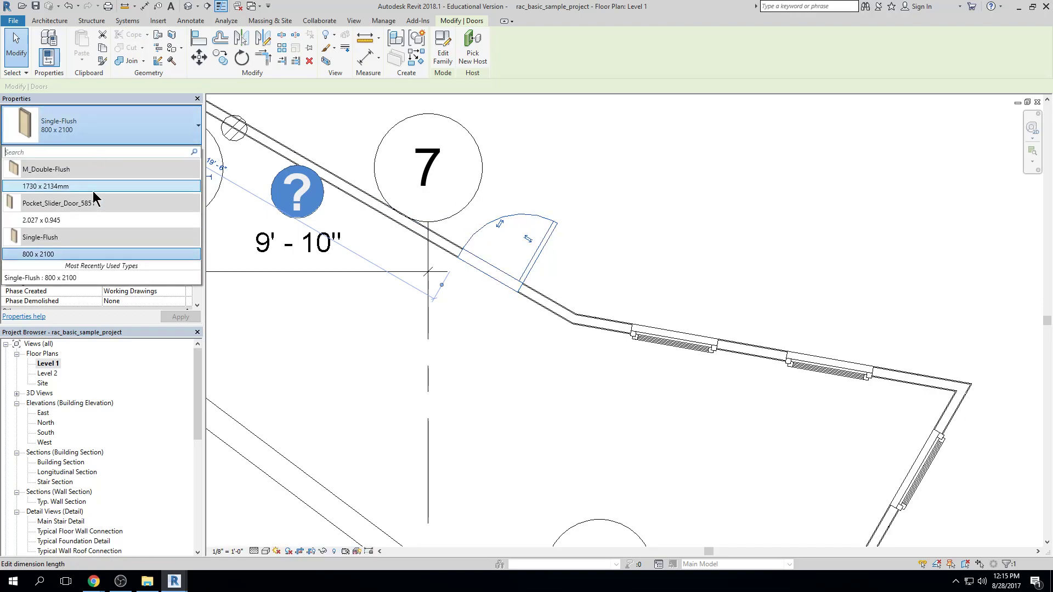
{"action": "left_click", "coordinate": [497, 274]}
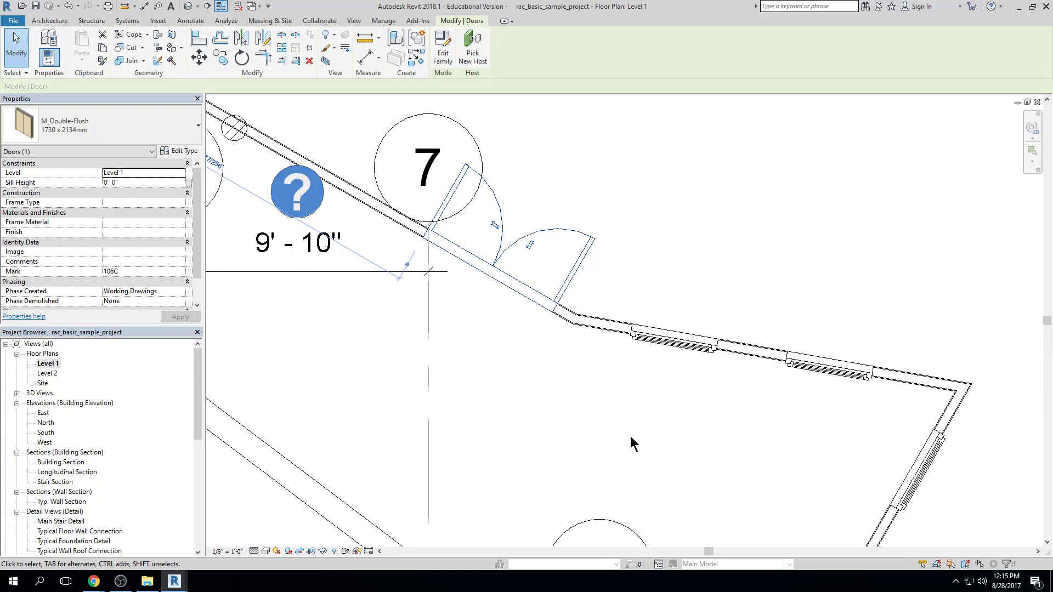
Flip the double-flush door beside grid 7, and undo both that flip and its change to the double-flush type
{"action": "left_click", "coordinate": [530, 244]}
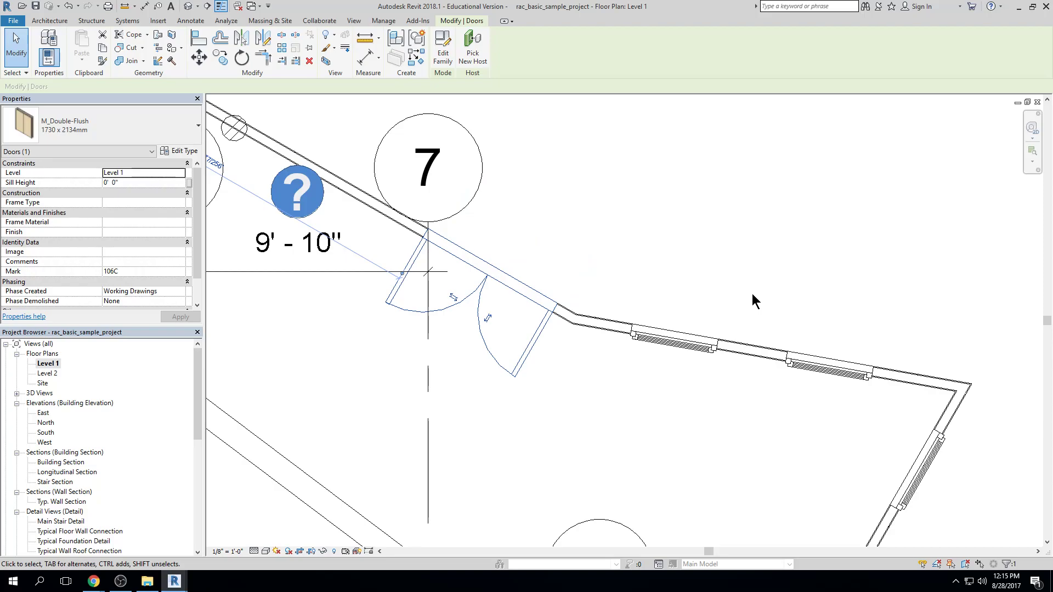
{"action": "key", "text": "ctrl+z"}
{"action": "key", "text": "ctrl+z"}
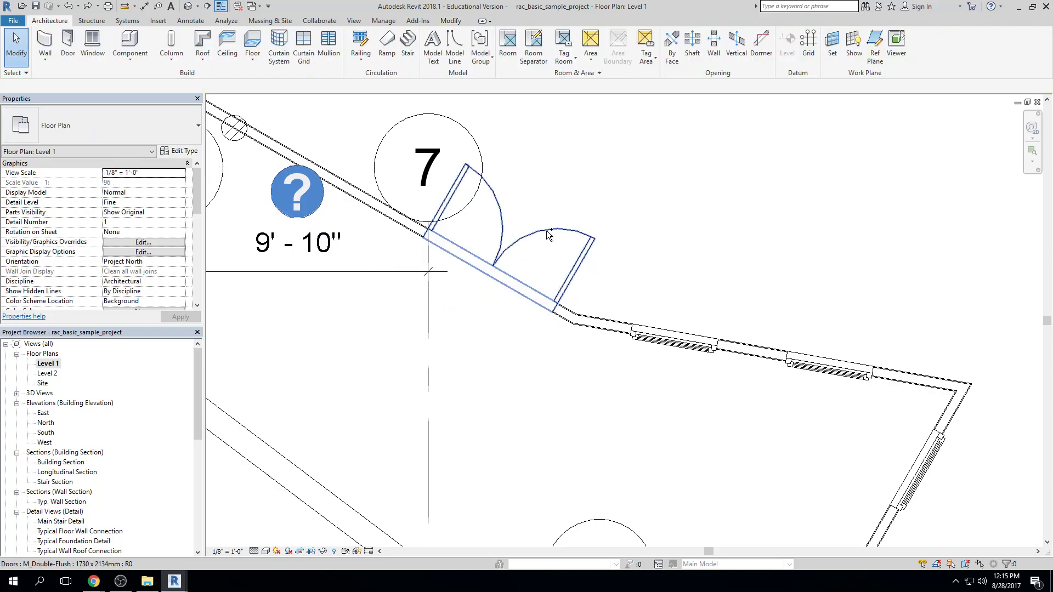
Flip the Single-Flush 800 x 2100 door beside grid 7 so it swings inward with its hinge on the grid 7 side
{"action": "left_click", "coordinate": [540, 250]}
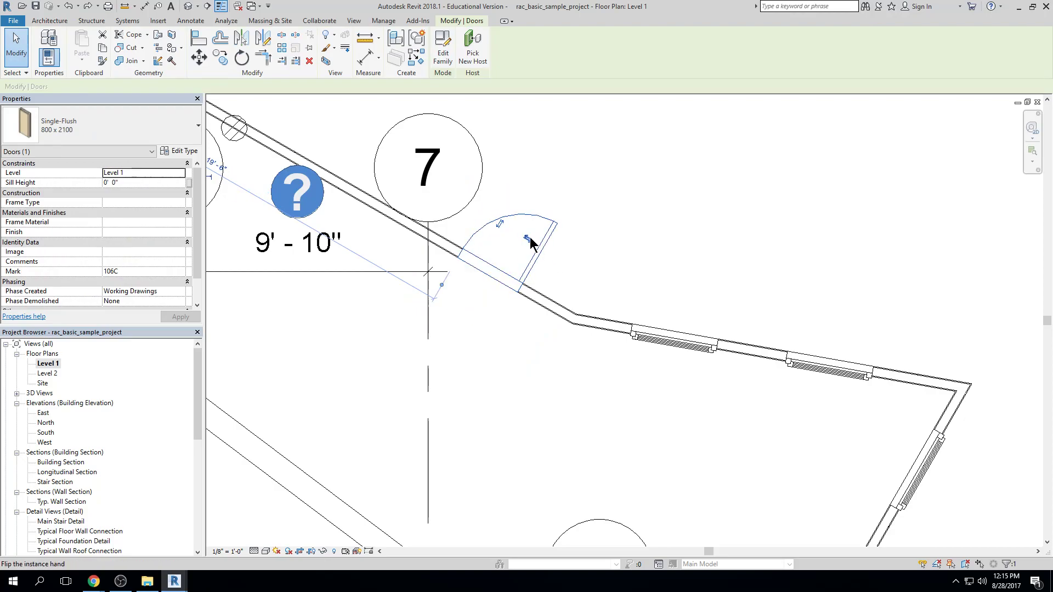
{"action": "left_click", "coordinate": [529, 240]}
{"action": "left_click", "coordinate": [527, 238]}
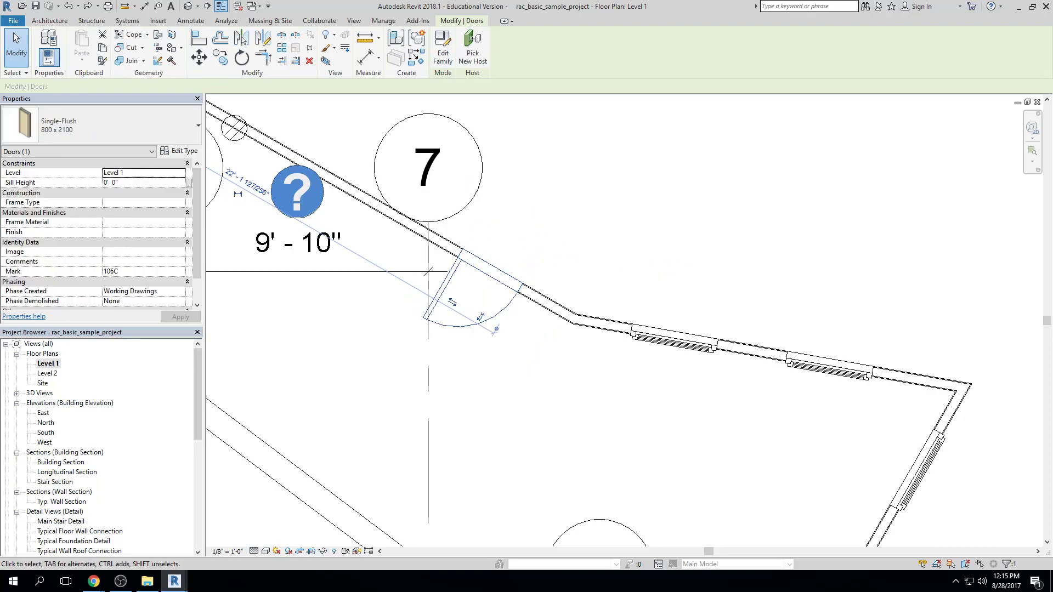
{"action": "left_click", "coordinate": [846, 165]}
{"action": "scroll", "coordinate": [737, 301], "scroll_direction": "down", "scroll_amount": 2}
{"action": "middle_click_drag", "start_coordinate": [741, 301], "coordinate": [651, 169]}
{"action": "middle_click_drag", "start_coordinate": [682, 232], "coordinate": [702, 306]}
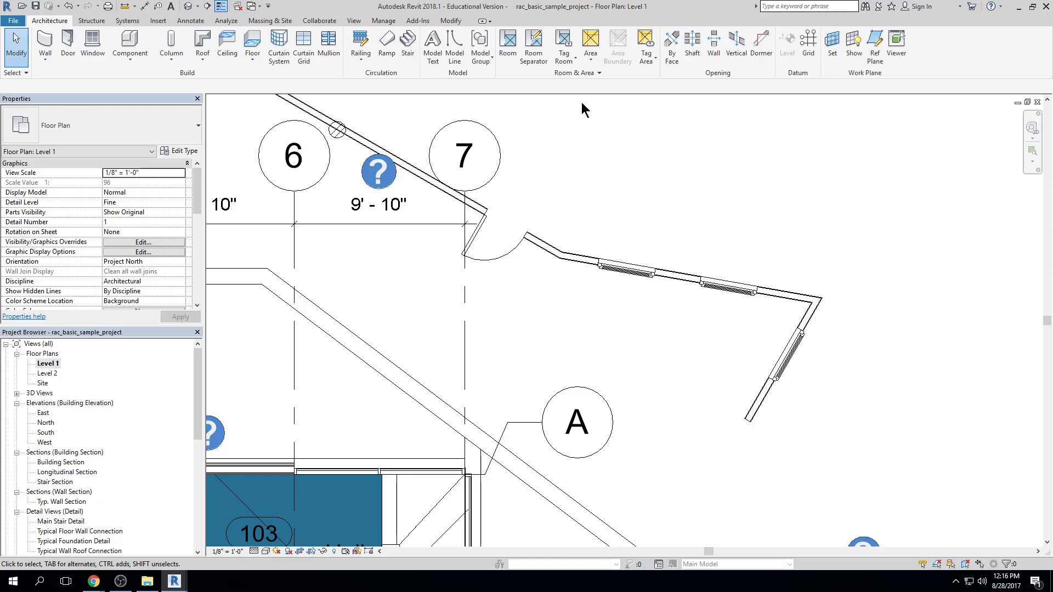
View the levels at the east and west ends of the North elevation and return to the Level 1 floor plan
{"action": "double_click", "coordinate": [46, 427]}
{"action": "scroll", "coordinate": [347, 437], "scroll_direction": "down", "scroll_amount": 4}
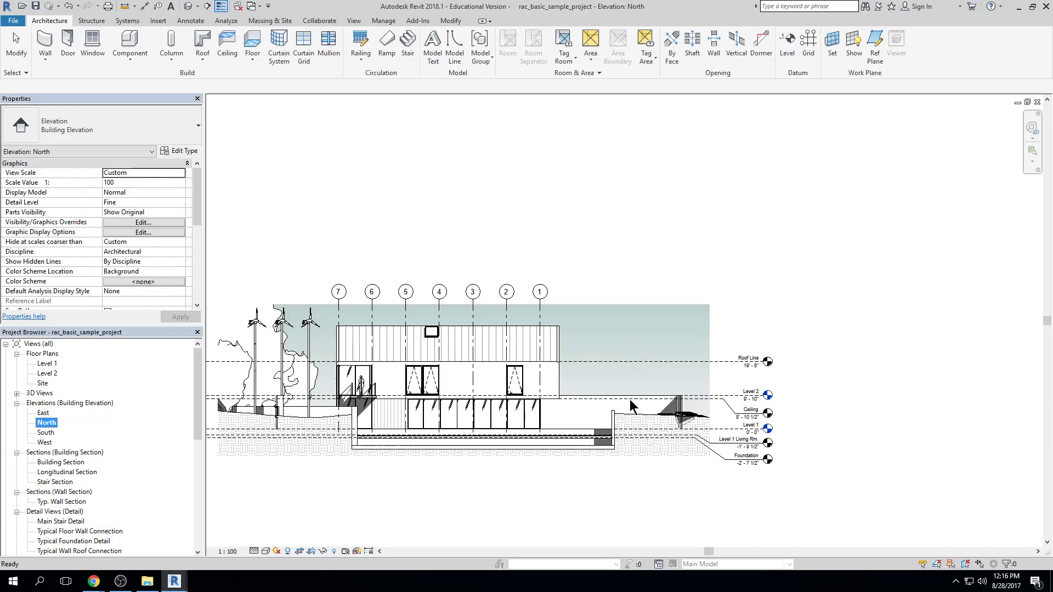
{"action": "scroll", "coordinate": [628, 427], "scroll_direction": "up", "scroll_amount": 3}
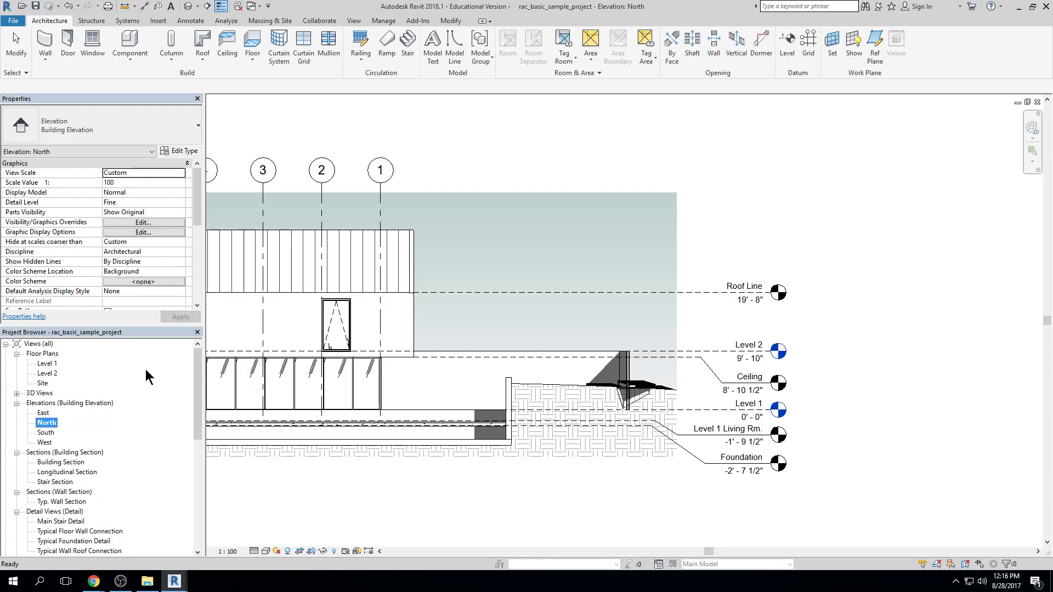
{"action": "left_click", "coordinate": [52, 364]}
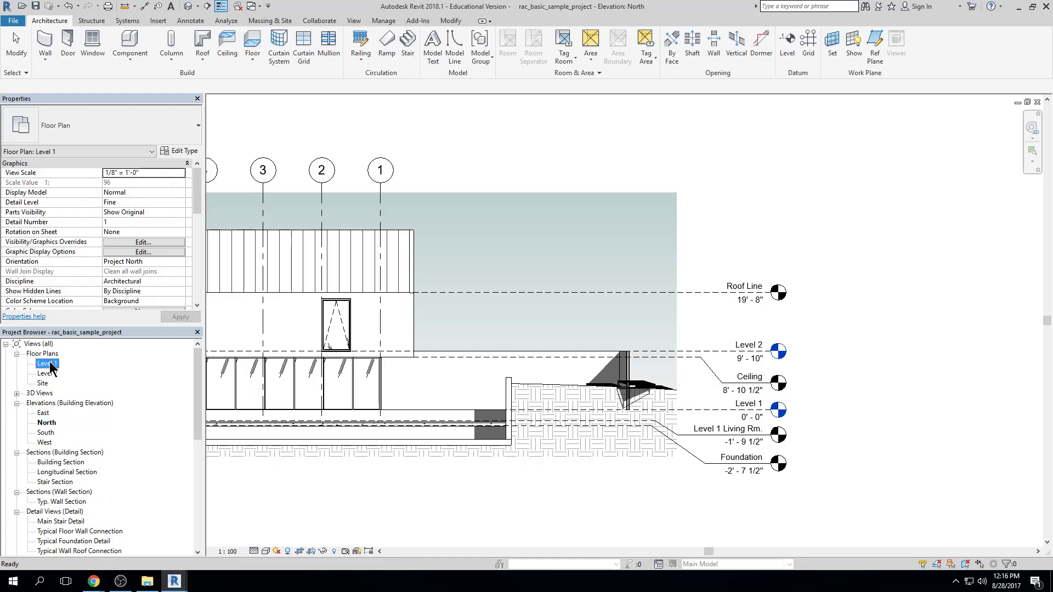
{"action": "double_click", "coordinate": [48, 364]}
{"action": "scroll", "coordinate": [532, 274], "scroll_direction": "down", "scroll_amount": 5}
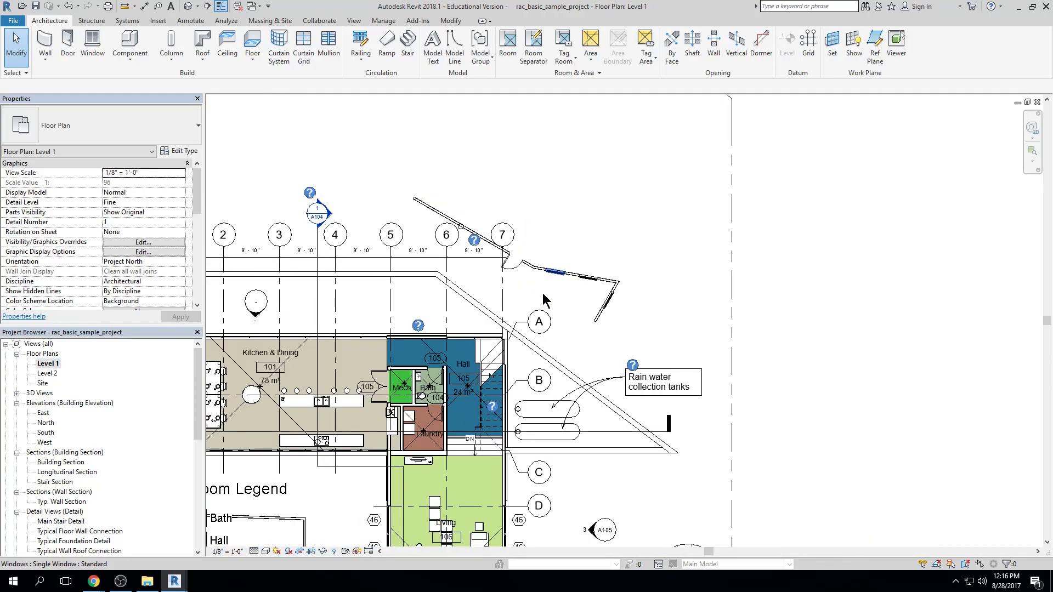
{"action": "middle_click_drag", "start_coordinate": [544, 301], "coordinate": [562, 271]}
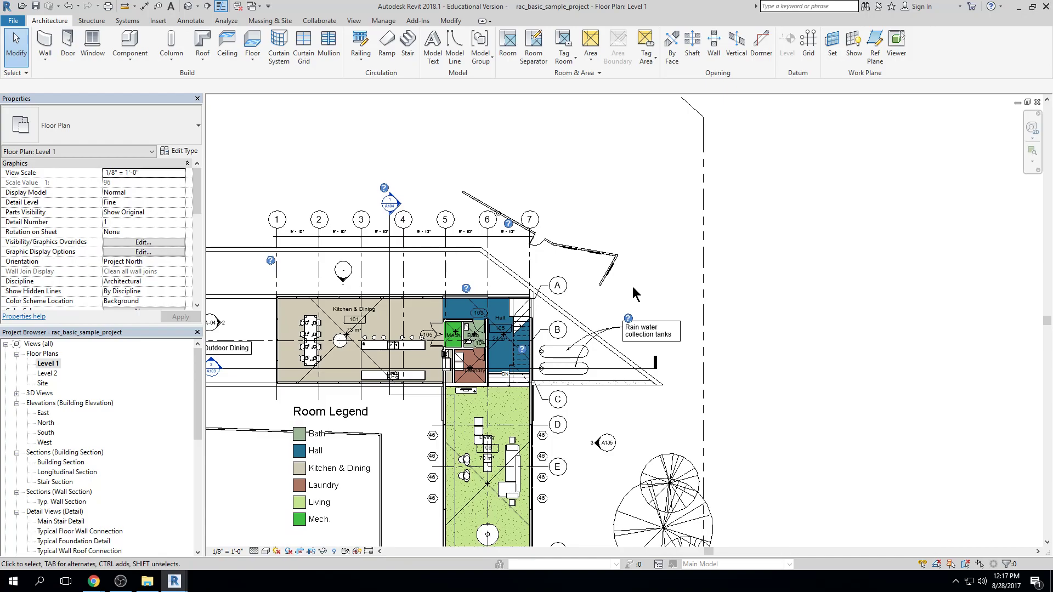
Close the Level 1 floor plan to expose the North elevation behind it, and reopen Level 1
{"action": "left_click", "coordinate": [1039, 103]}
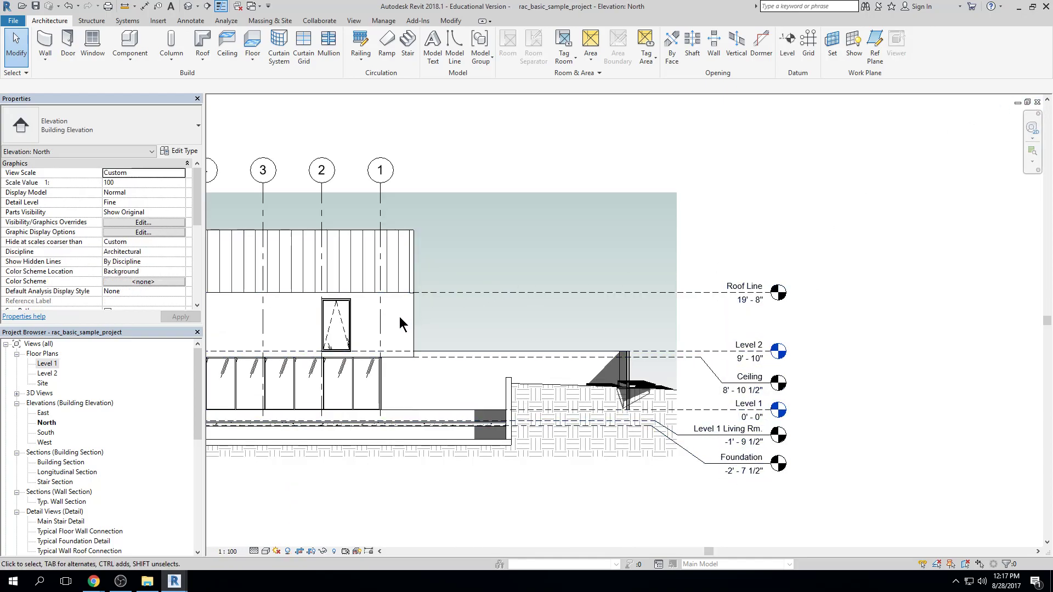
{"action": "middle_click_drag", "start_coordinate": [406, 319], "coordinate": [556, 301]}
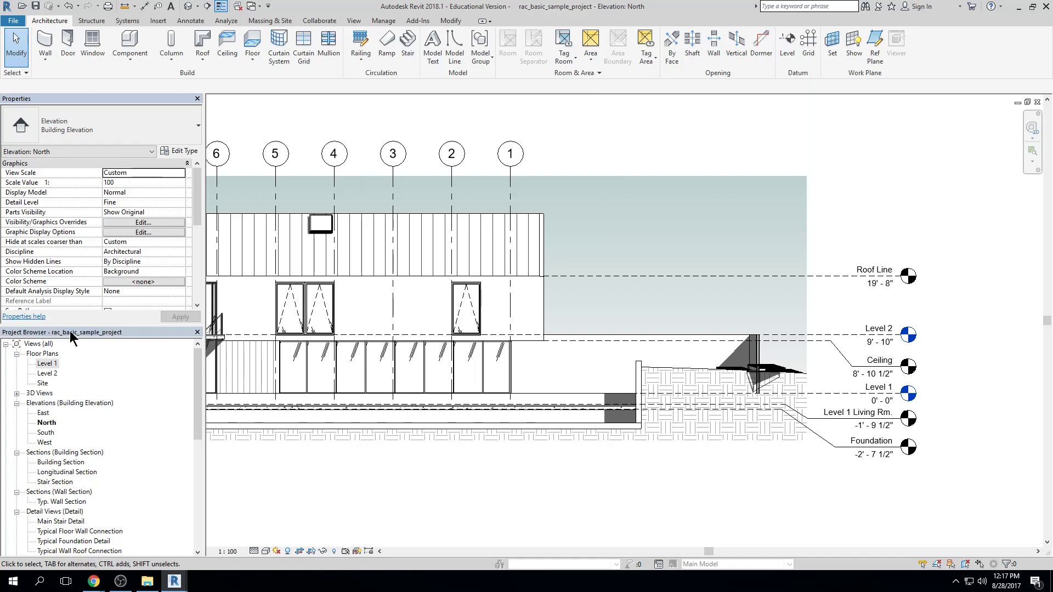
{"action": "double_click", "coordinate": [47, 363]}
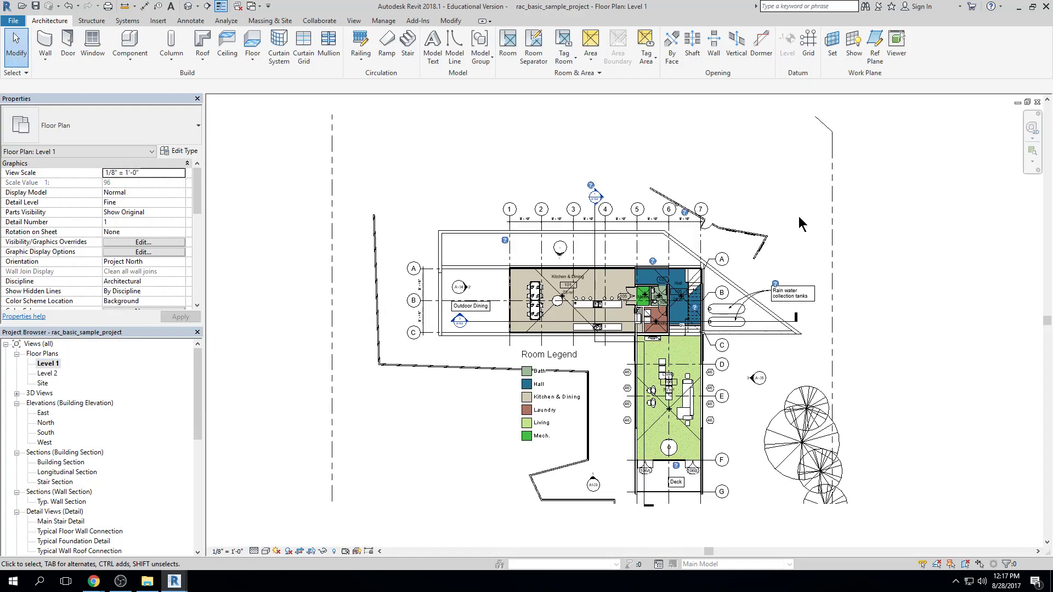
{"action": "scroll", "coordinate": [510, 295], "scroll_direction": "up", "scroll_amount": 3}
{"action": "scroll", "coordinate": [445, 318], "scroll_direction": "up", "scroll_amount": 1}
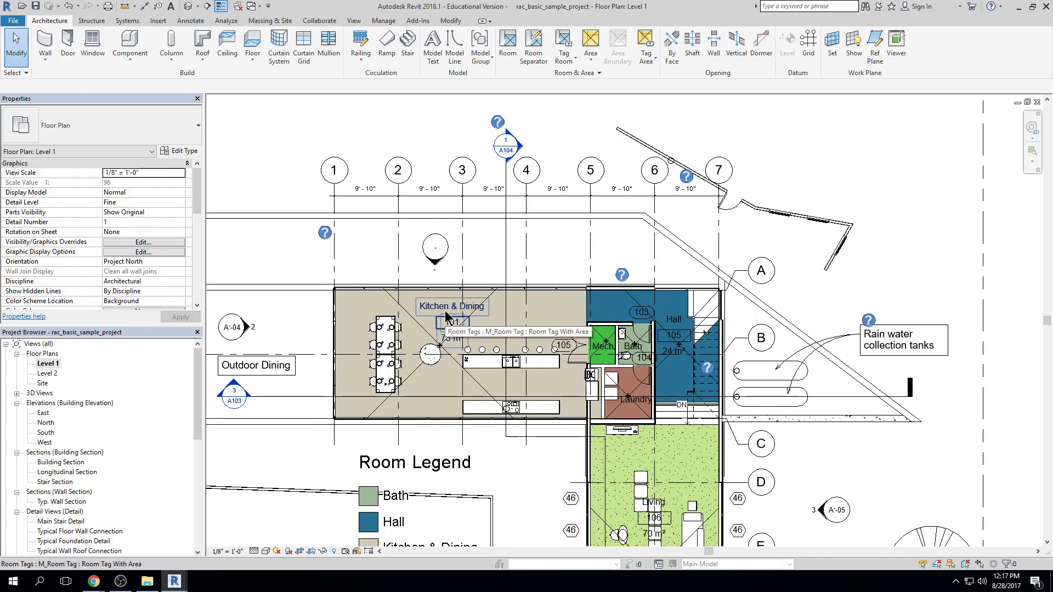
Inspect the Kitchen & Dining room tag, grid 5 and the building section line between grids 3 and 4, and clear the selection
{"action": "left_click", "coordinate": [446, 317]}
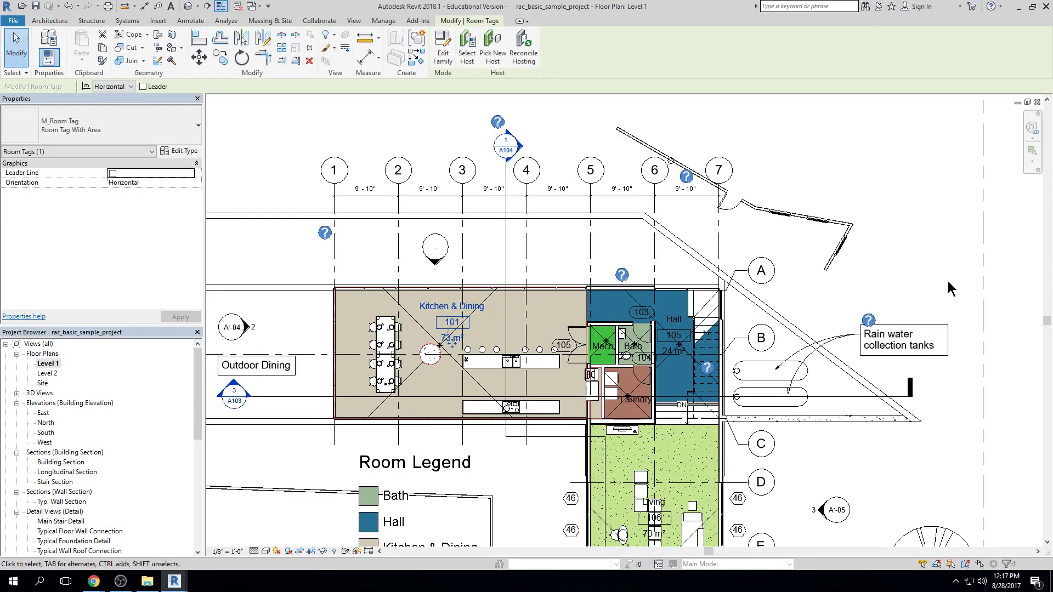
{"action": "left_click", "coordinate": [593, 173]}
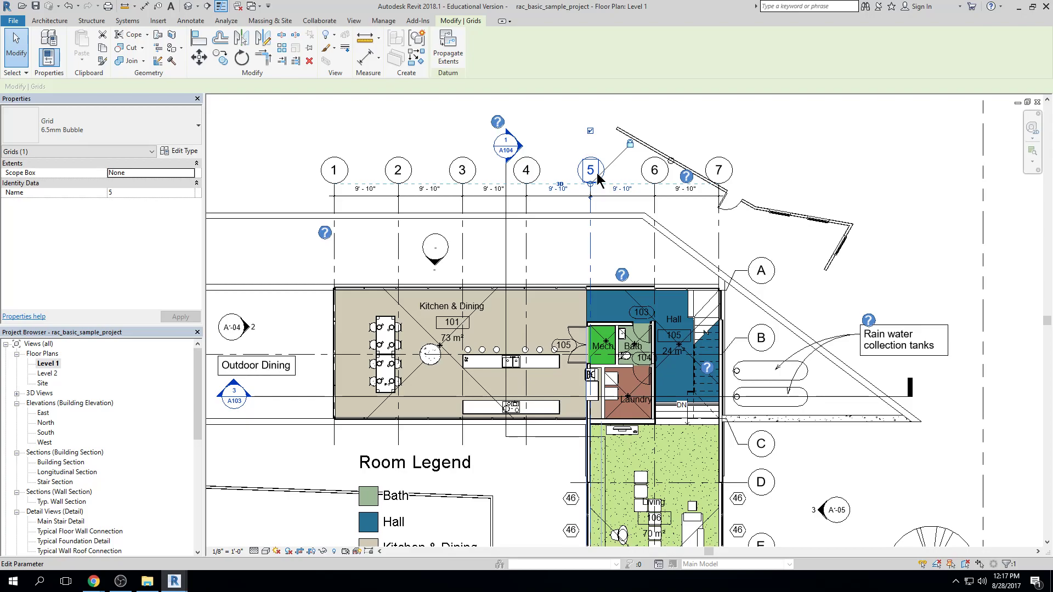
{"action": "left_click", "coordinate": [506, 248]}
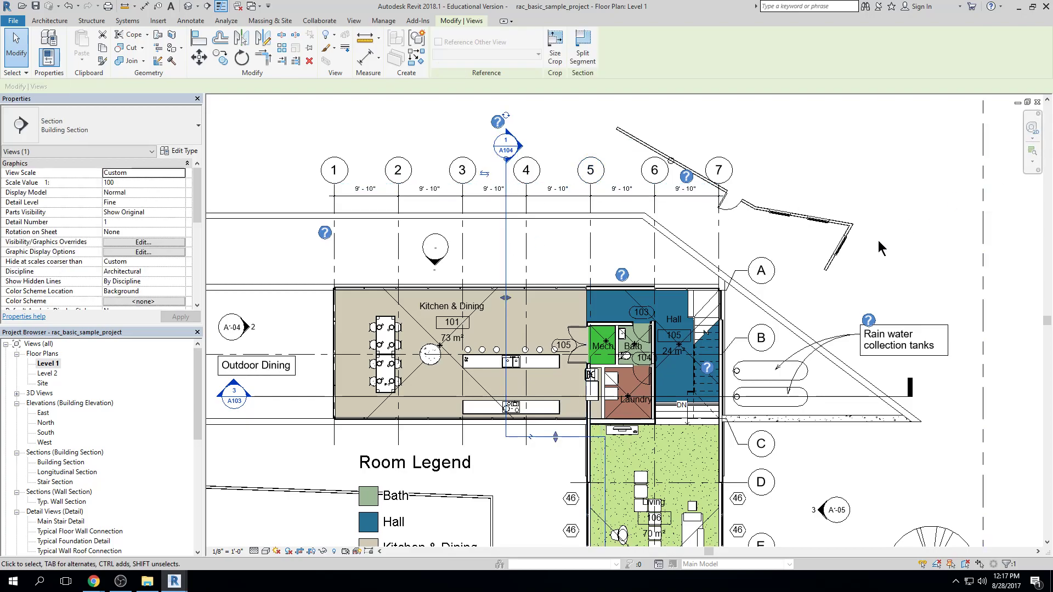
{"action": "middle_click_drag", "start_coordinate": [880, 236], "coordinate": [969, 160]}
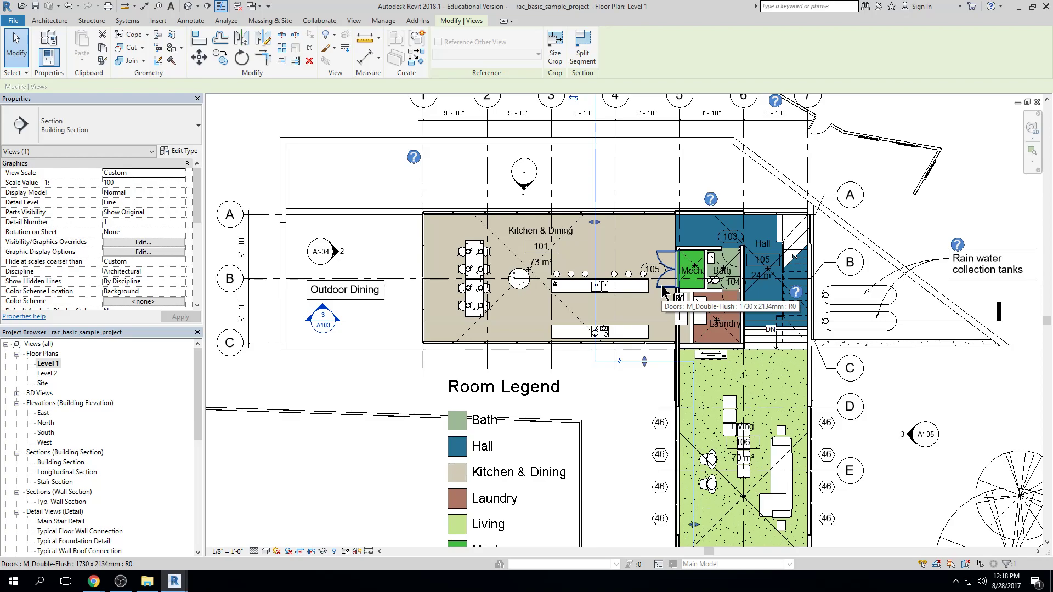
{"action": "scroll", "coordinate": [516, 340], "scroll_direction": "down", "scroll_amount": 1}
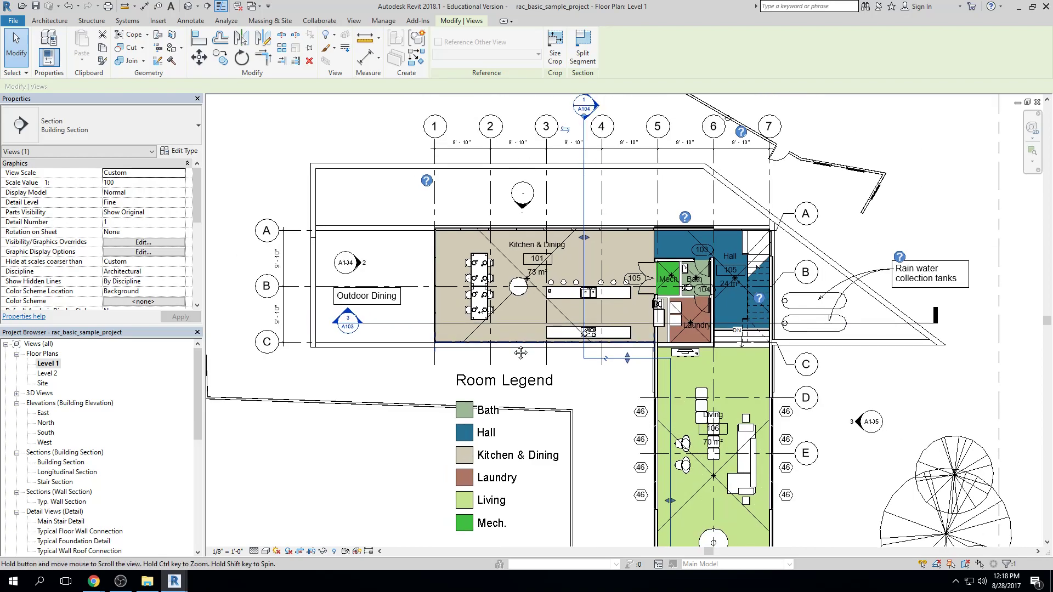
{"action": "middle_click_drag", "start_coordinate": [519, 350], "coordinate": [496, 417]}
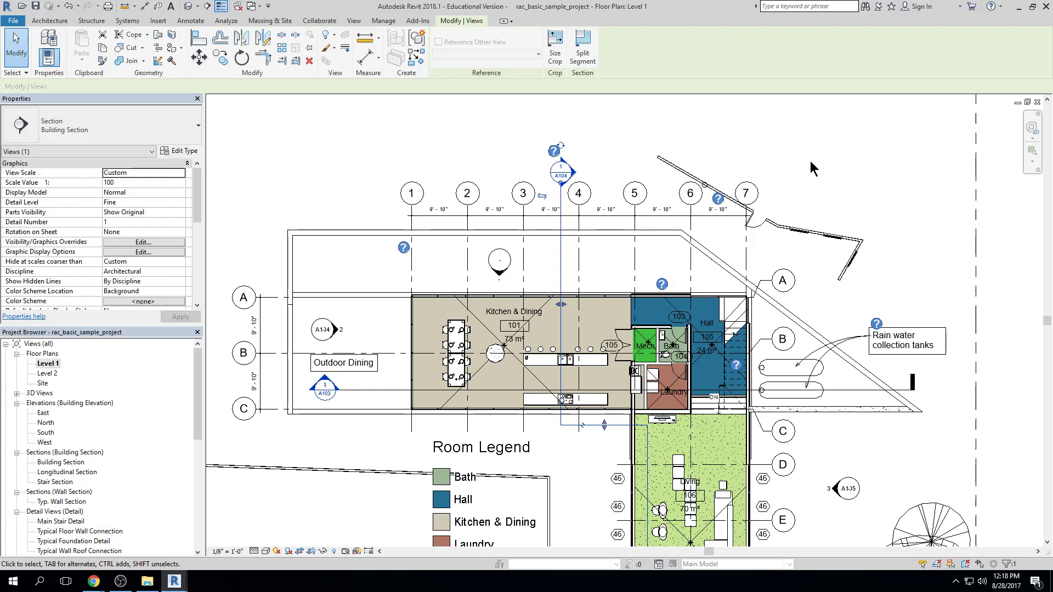
{"action": "middle_click", "coordinate": [625, 113]}
{"action": "middle_click", "coordinate": [625, 113]}
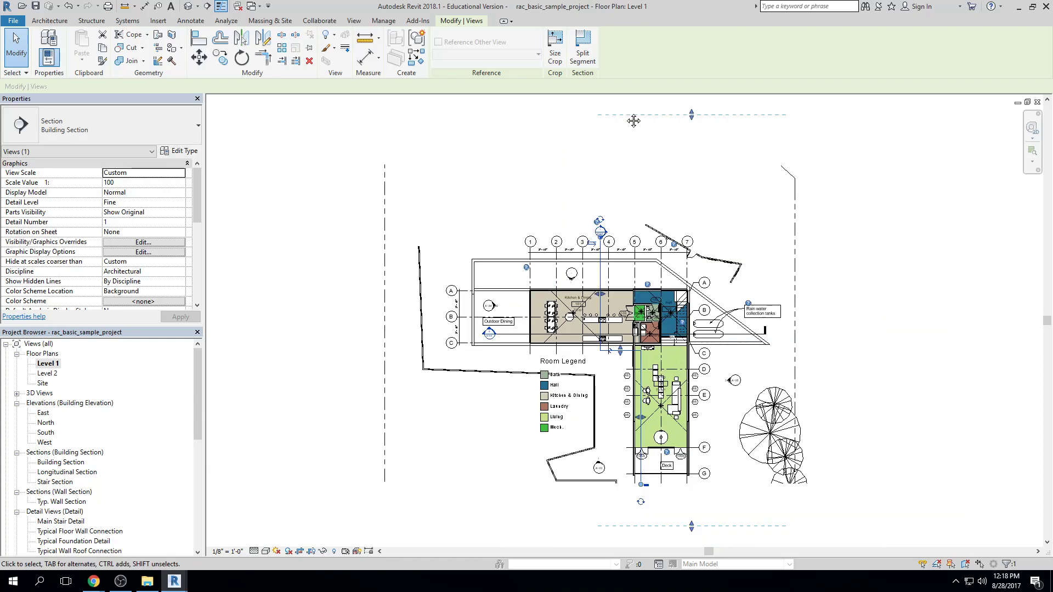
{"action": "left_click", "coordinate": [703, 133]}
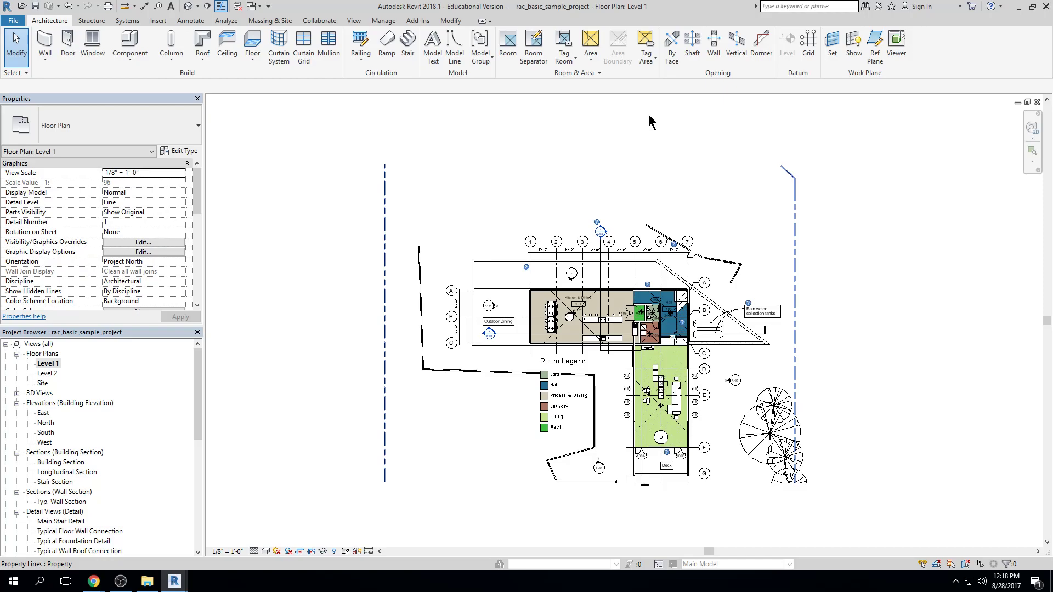
{"action": "left_click", "coordinate": [94, 581]}
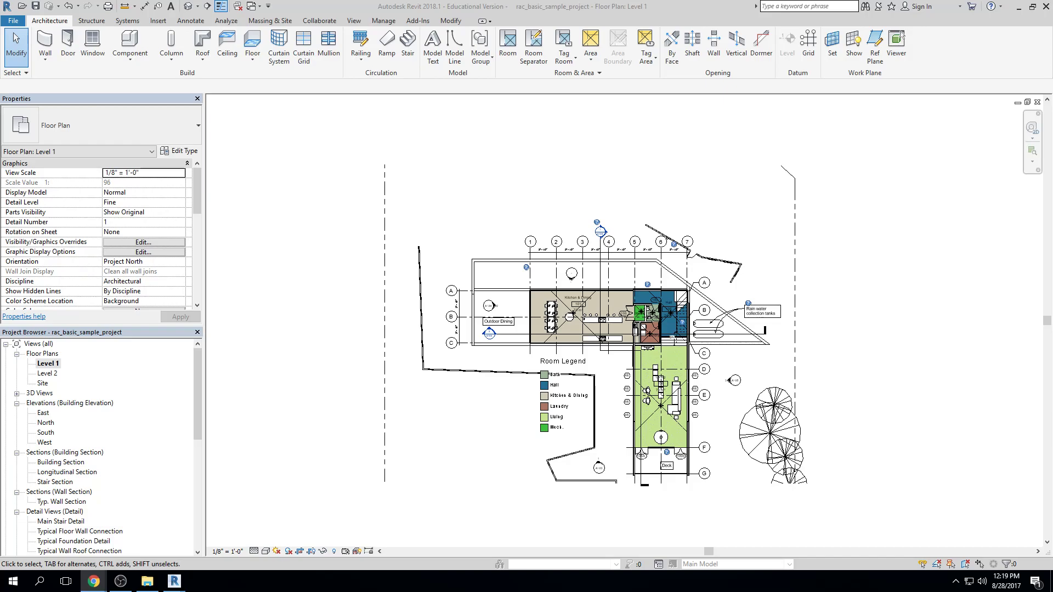
{"action": "left_click", "coordinate": [370, 212]}
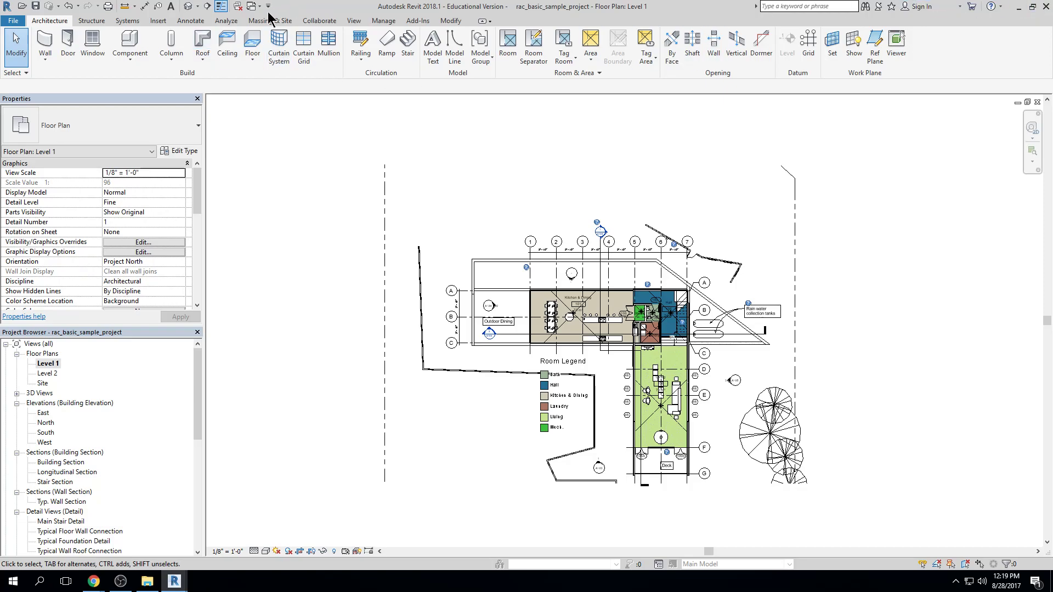
Browse the US Imperial Furniture folder for a family to load, preview Mirror-Ellipse, and try the Thumbnails file view
{"action": "left_click", "coordinate": [158, 20]}
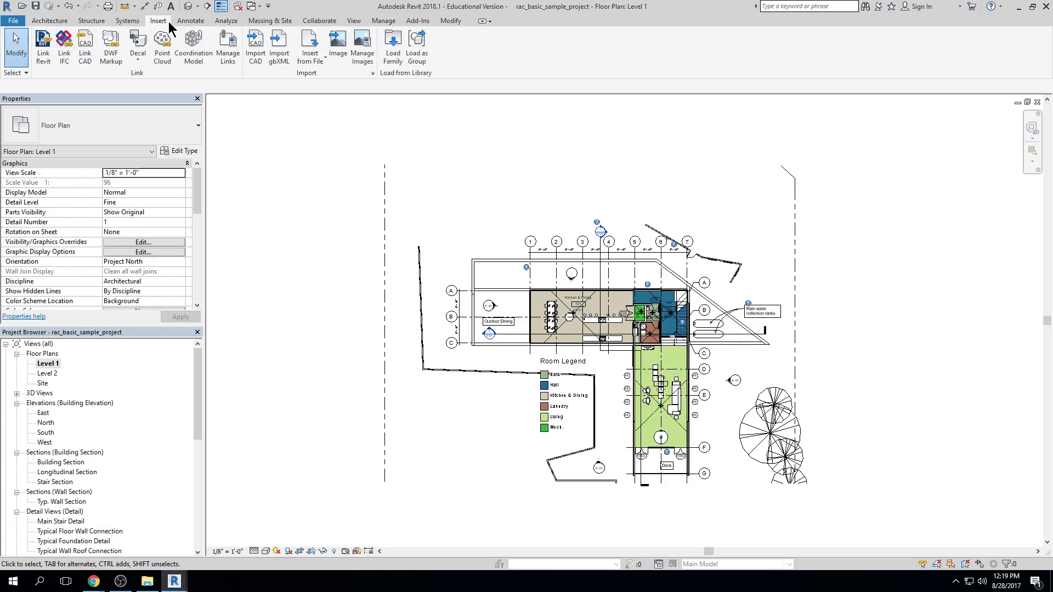
{"action": "left_click", "coordinate": [387, 53]}
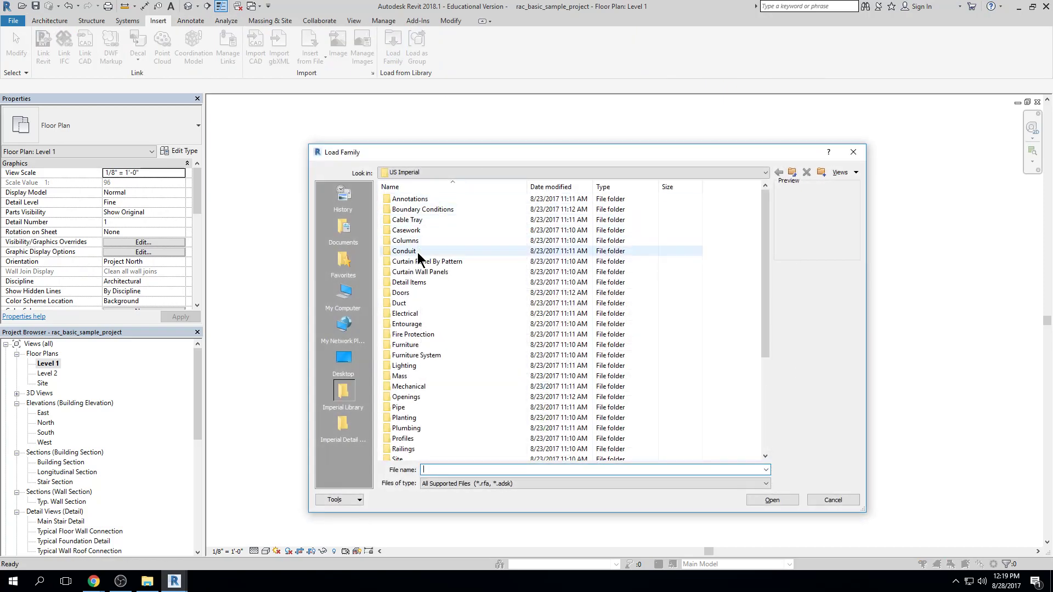
{"action": "double_click", "coordinate": [417, 345]}
{"action": "type", "text": "g"}
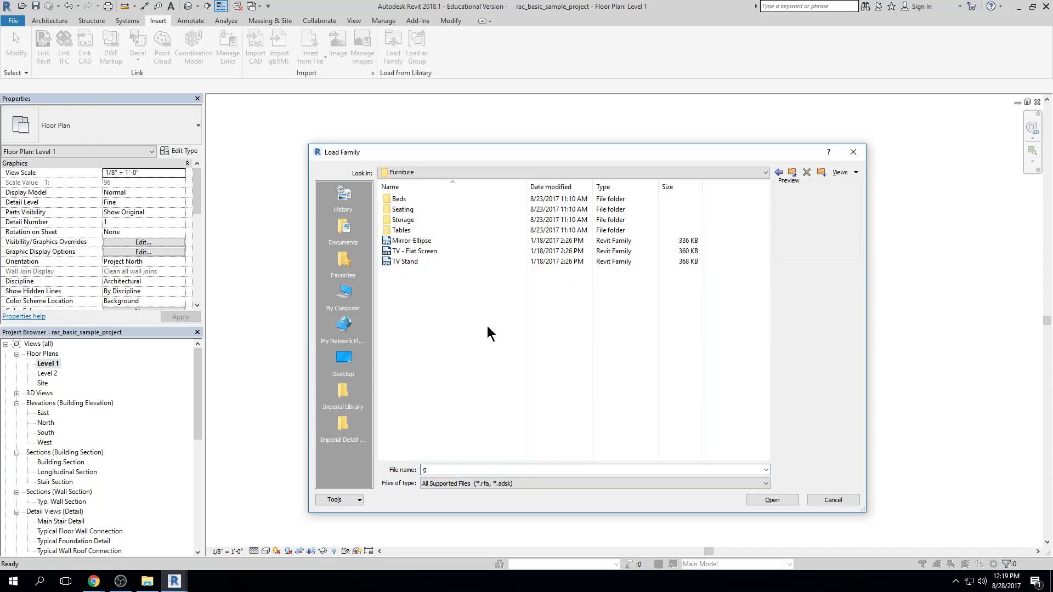
{"action": "left_click", "coordinate": [474, 241]}
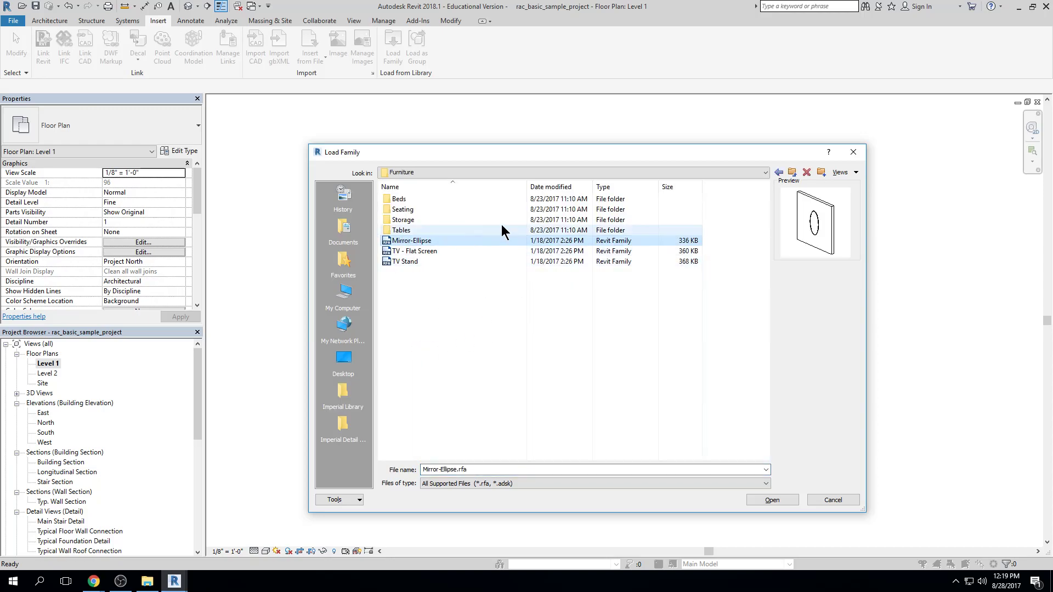
{"action": "left_click", "coordinate": [847, 172]}
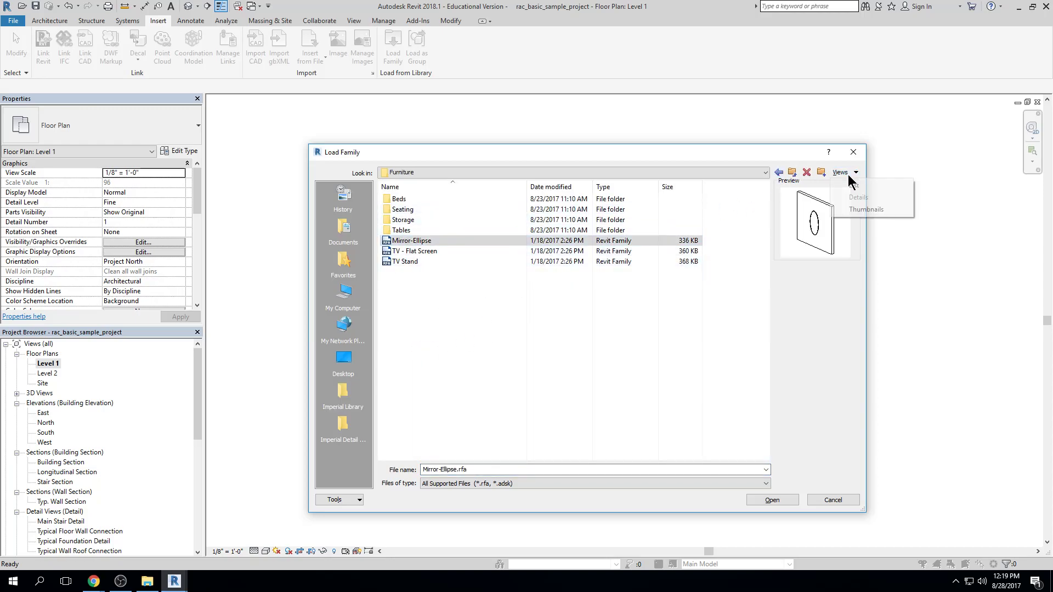
{"action": "left_click", "coordinate": [860, 211]}
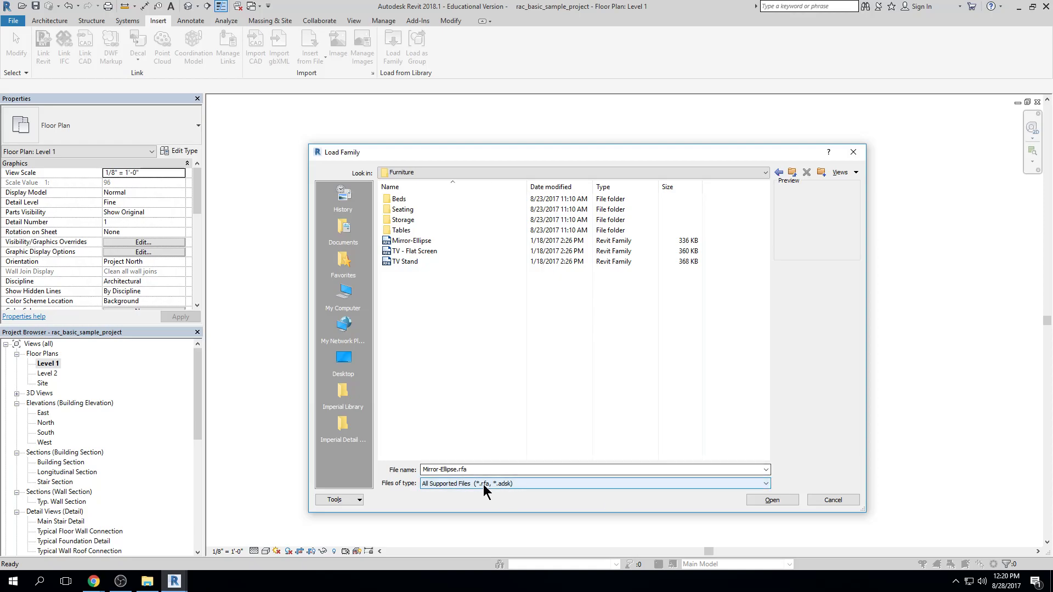
Check the file types available for loading a family, and cancel without loading any
{"action": "left_click", "coordinate": [758, 485]}
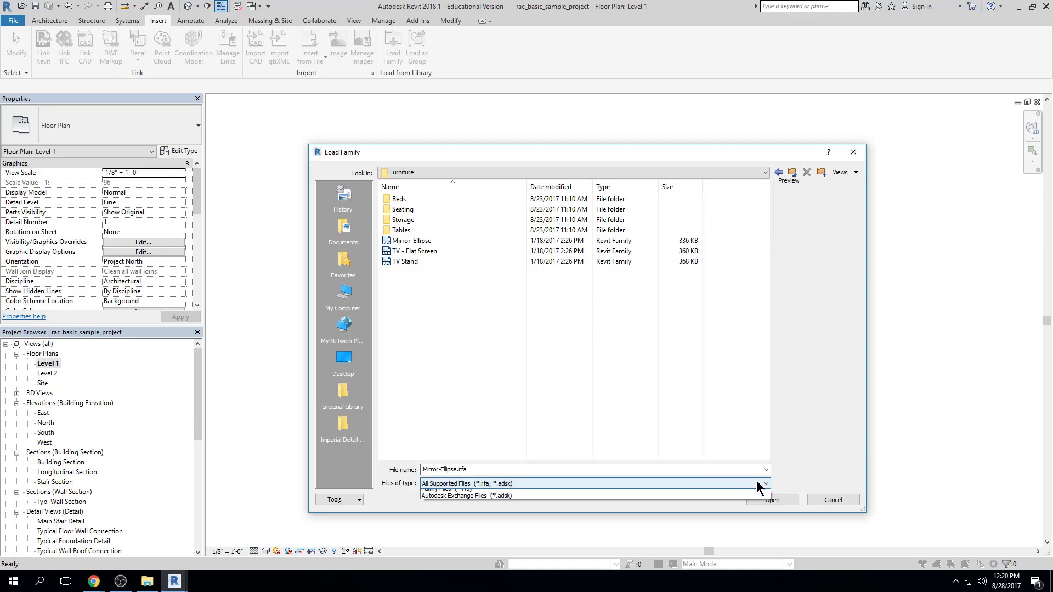
{"action": "left_click", "coordinate": [758, 485]}
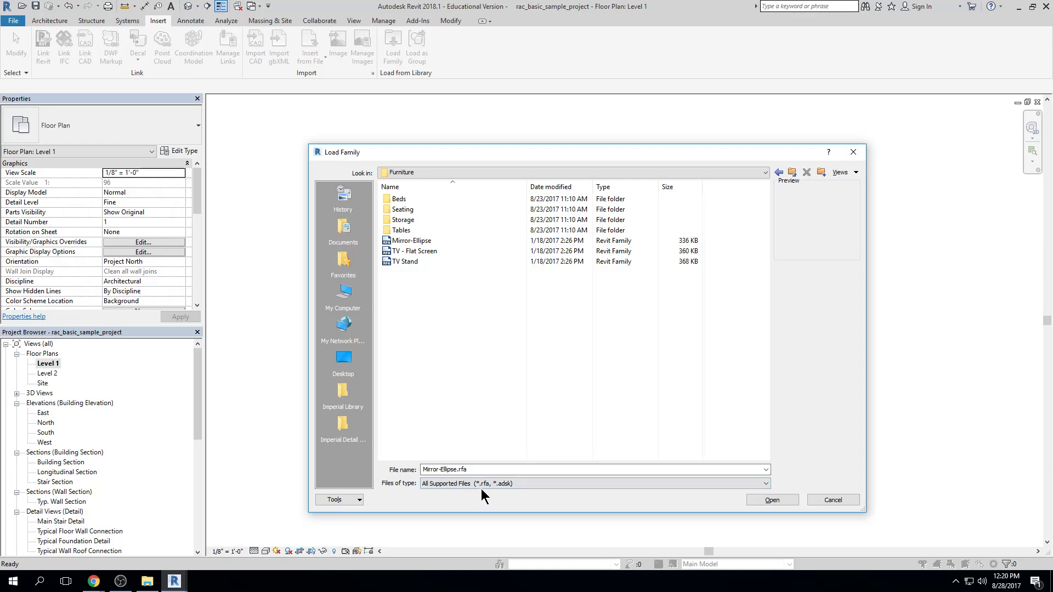
{"action": "left_click", "coordinate": [832, 500]}
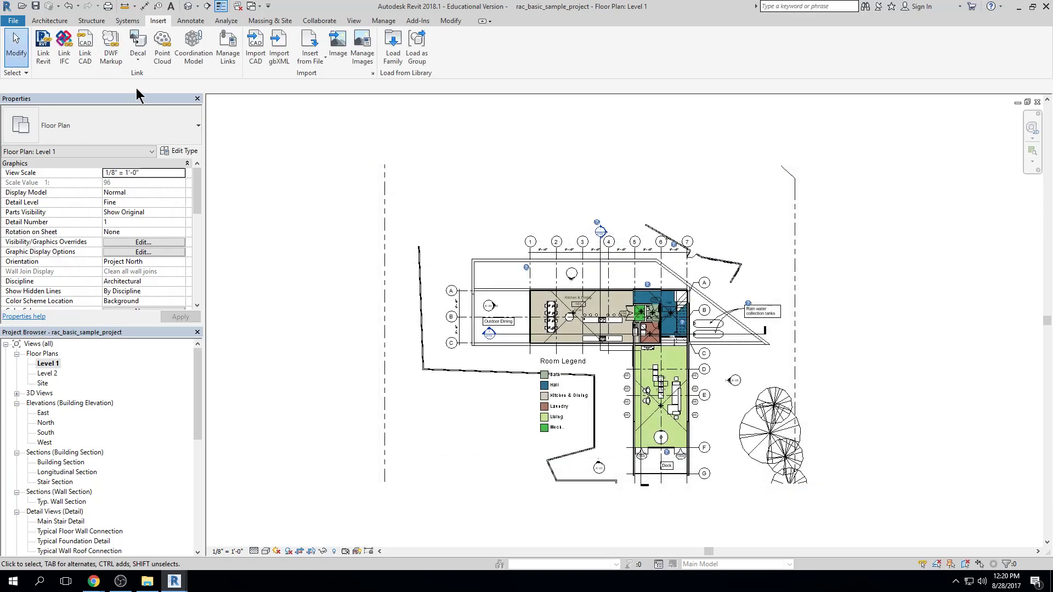
Review the project's file and save commands, and switch to File Explorer to view the drives under This PC
{"action": "left_click", "coordinate": [14, 20]}
{"action": "mouse_move", "coordinate": [71, 147]}
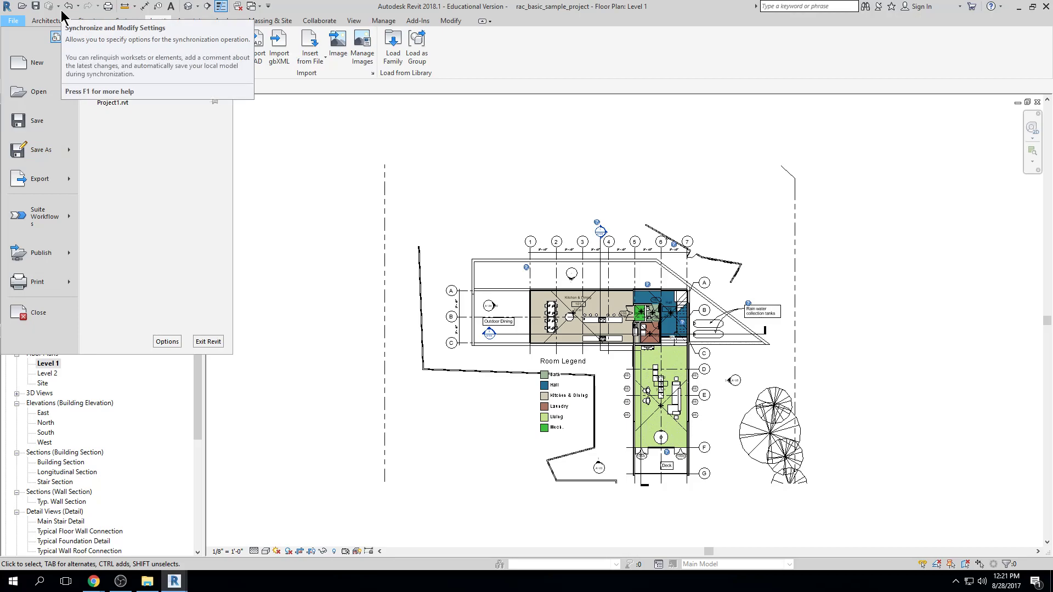
{"action": "left_click", "coordinate": [147, 581]}
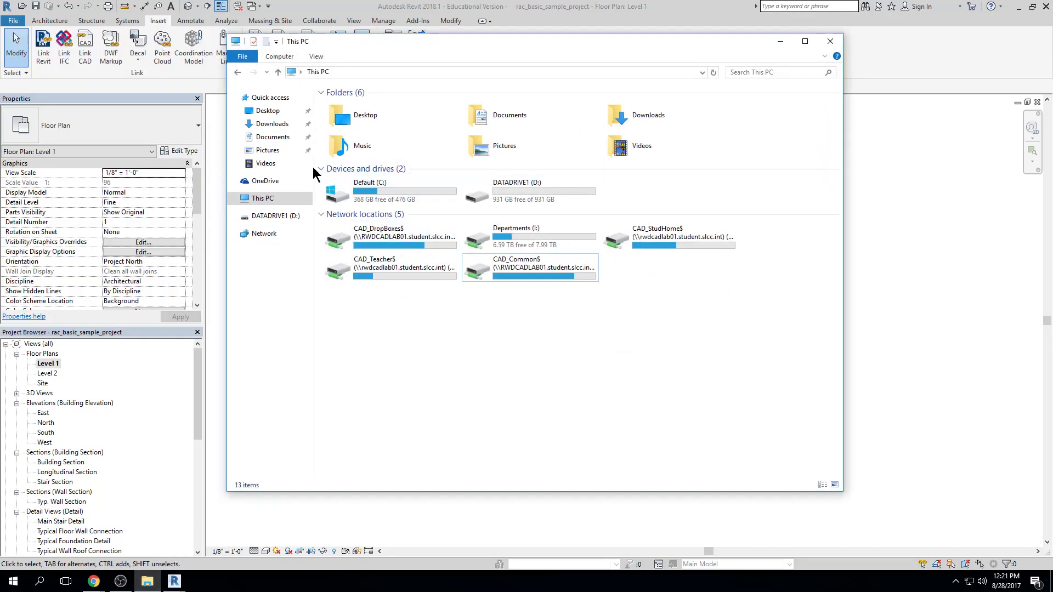
Return to Revit, start saving the project to check the available file types, and cancel without saving
{"action": "left_click", "coordinate": [479, 18]}
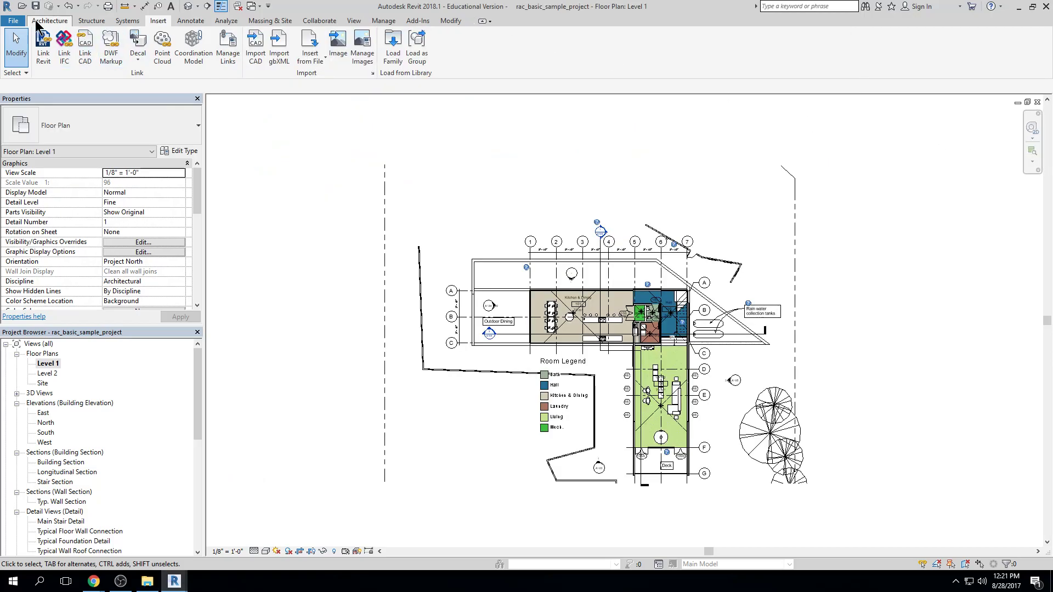
{"action": "left_click", "coordinate": [15, 21]}
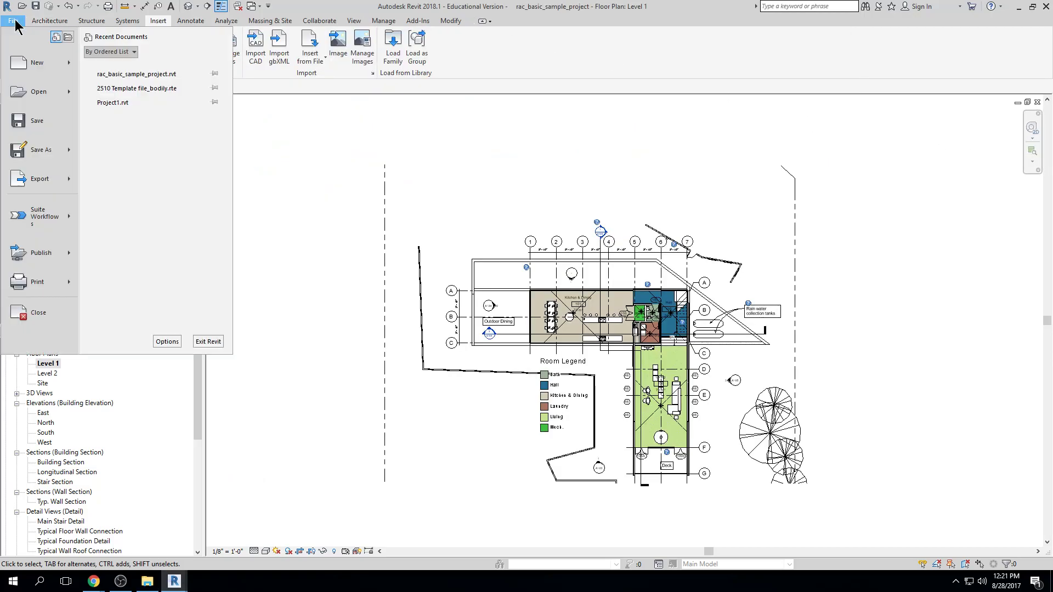
{"action": "left_click", "coordinate": [37, 121]}
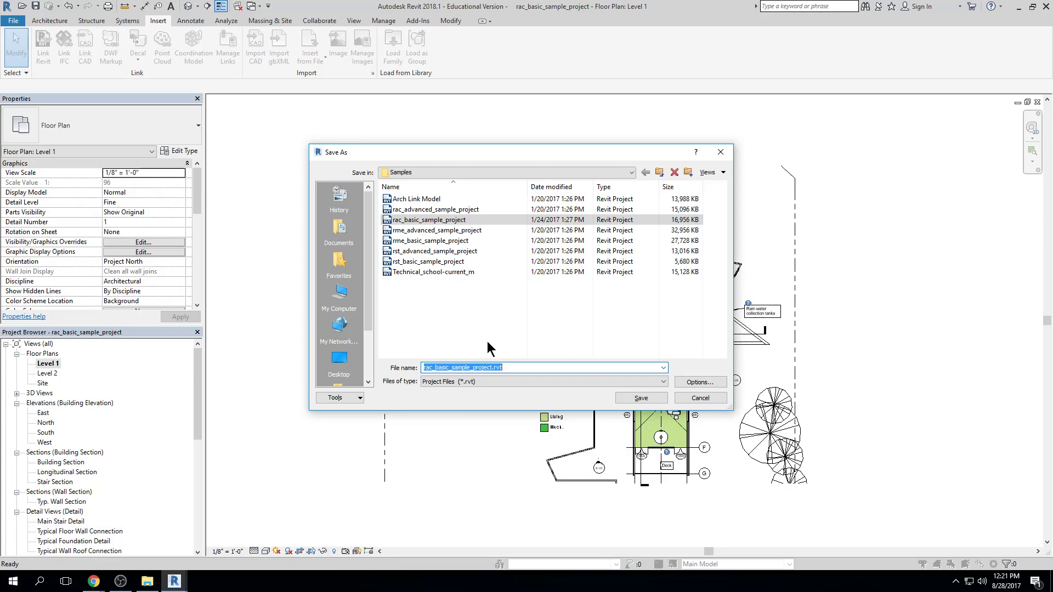
{"action": "left_click", "coordinate": [516, 383]}
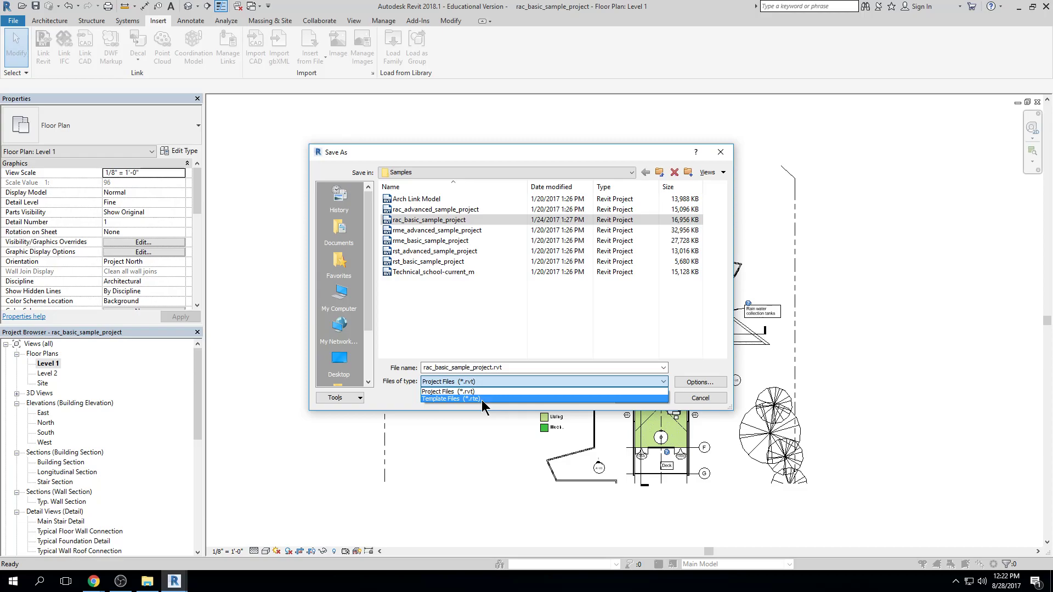
{"action": "key", "text": "Escape"}
{"action": "key", "text": "Escape"}
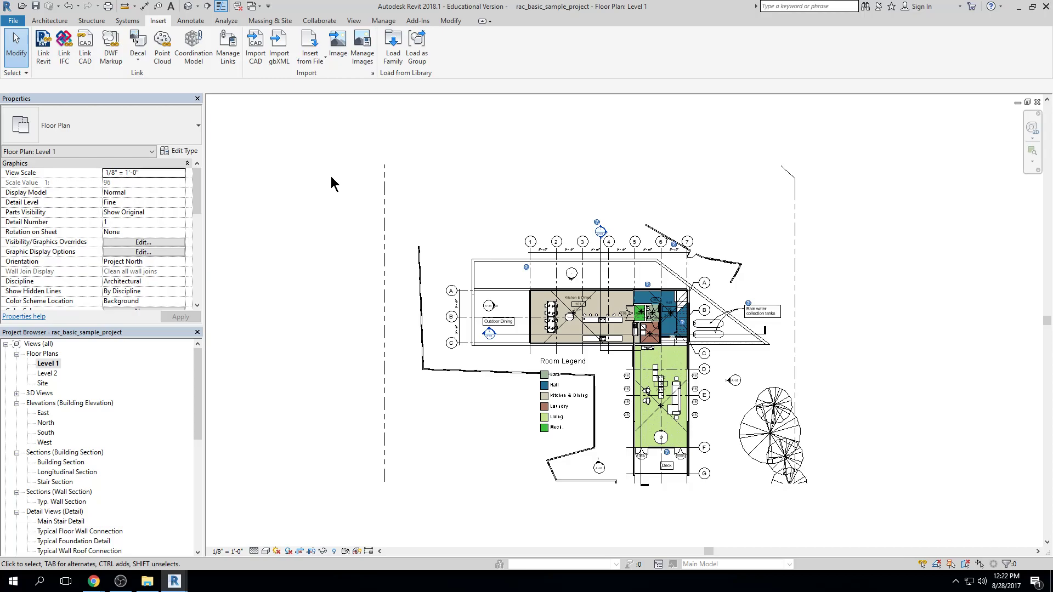
Start saving the project as a new project file and review the file save options without changing them
{"action": "left_click", "coordinate": [12, 22]}
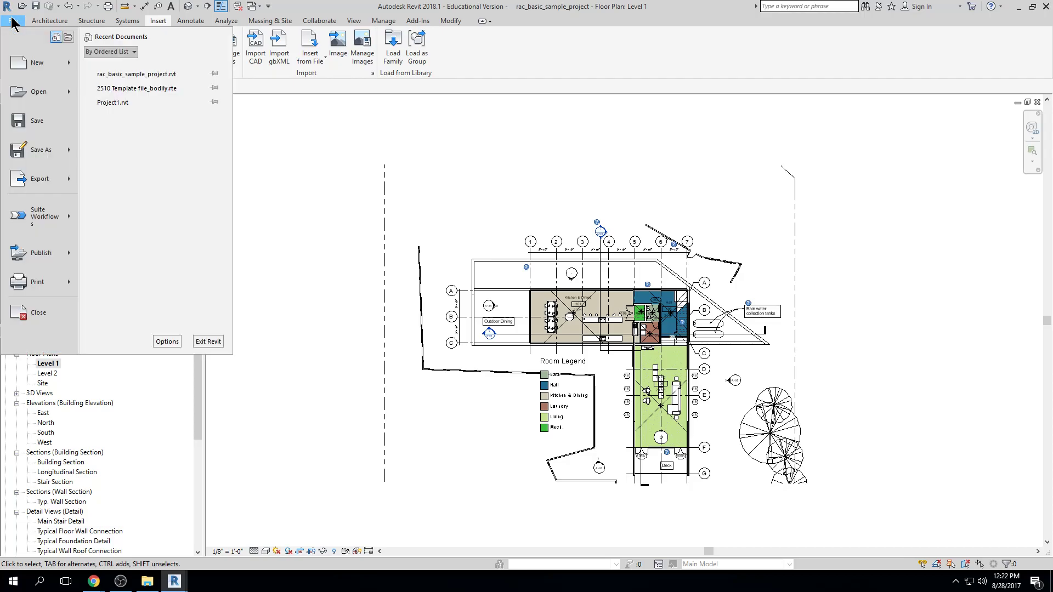
{"action": "mouse_move", "coordinate": [68, 154]}
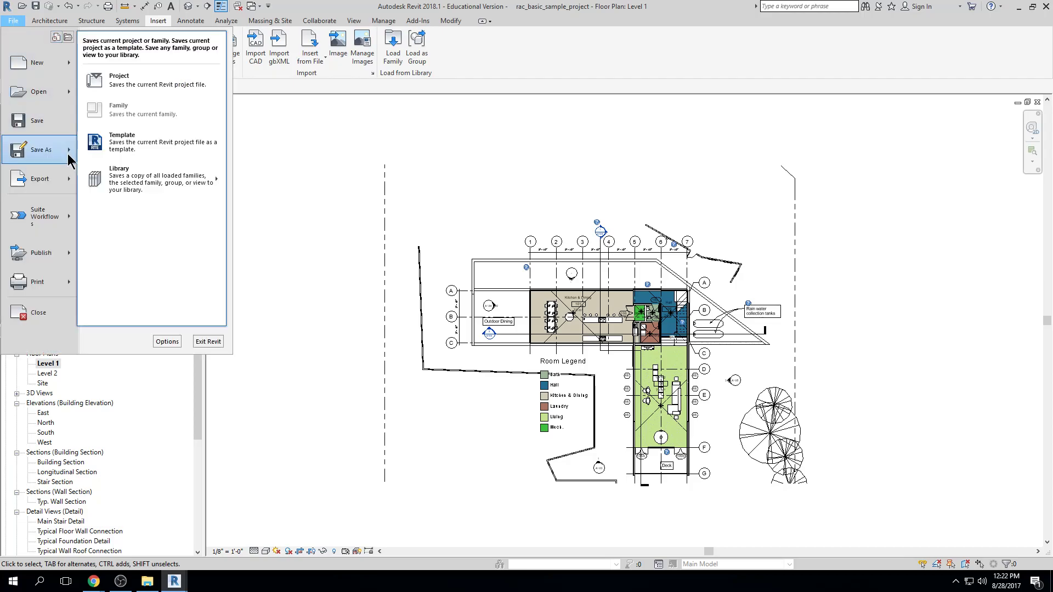
{"action": "left_click", "coordinate": [113, 87]}
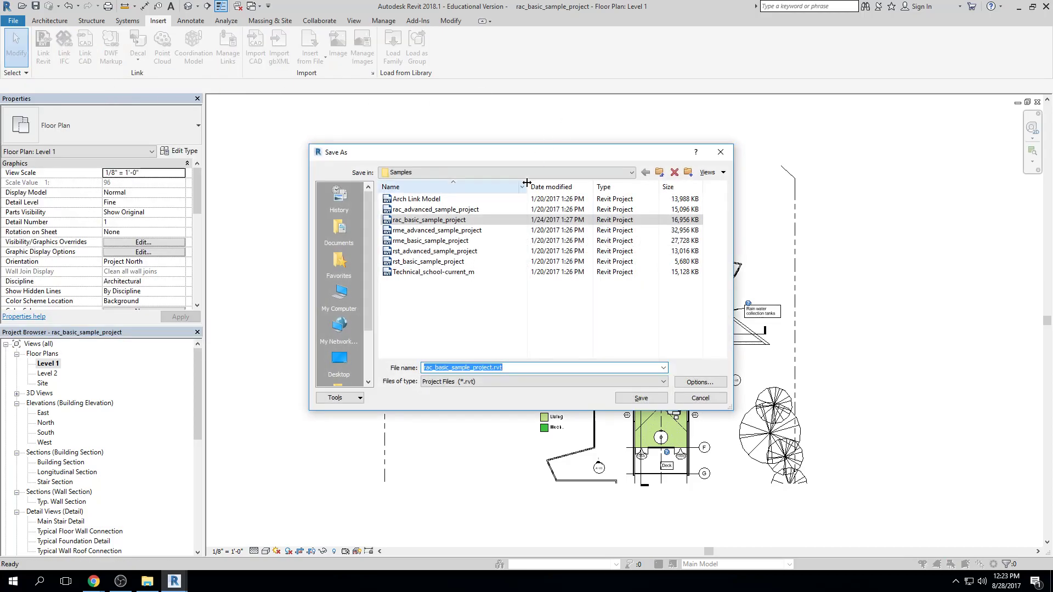
{"action": "left_click_drag", "start_coordinate": [658, 151], "coordinate": [735, 158]}
{"action": "left_click", "coordinate": [782, 389]}
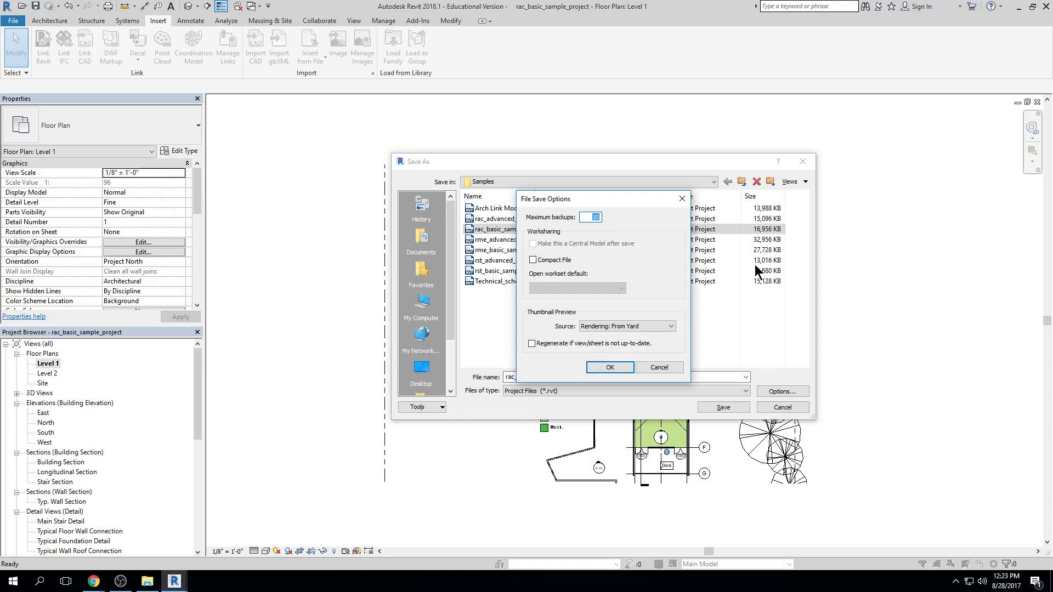
{"action": "key", "text": "Escape"}
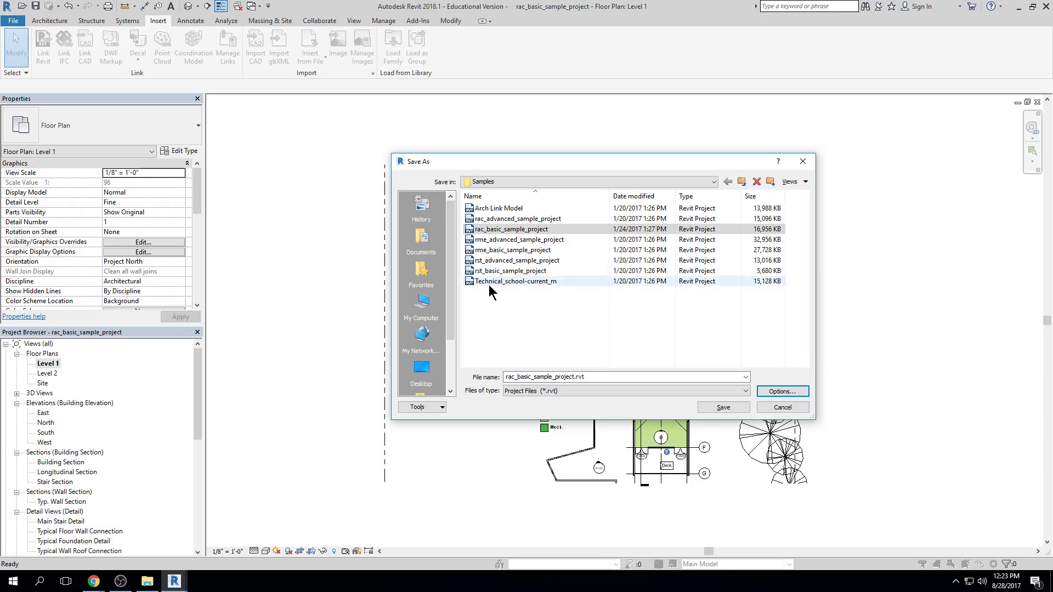
{"action": "left_click", "coordinate": [571, 339]}
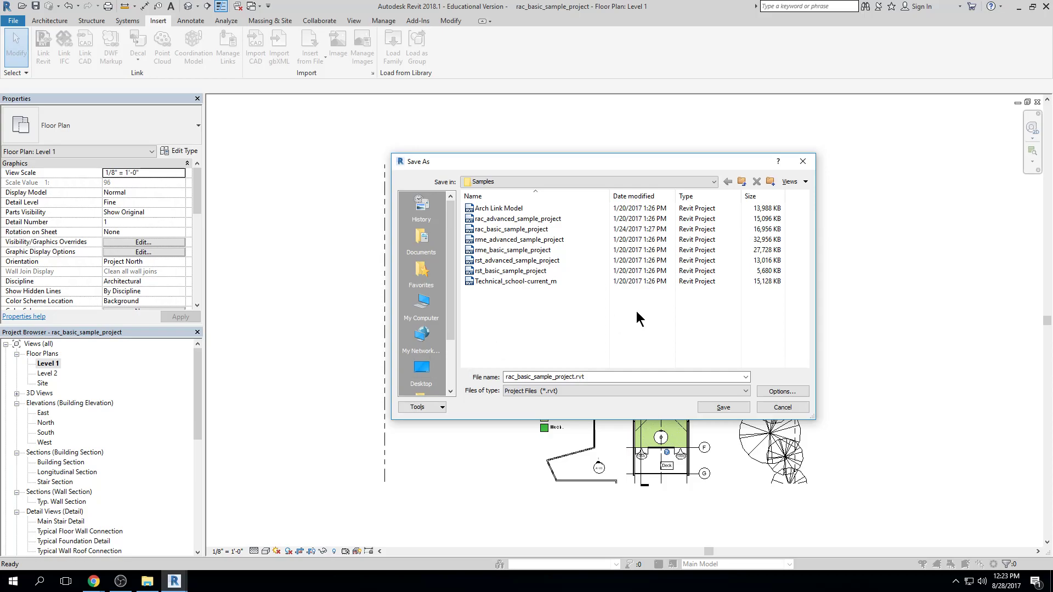
Create a folder named revit project on the Desktop and open it as the save location
{"action": "left_click", "coordinate": [417, 370]}
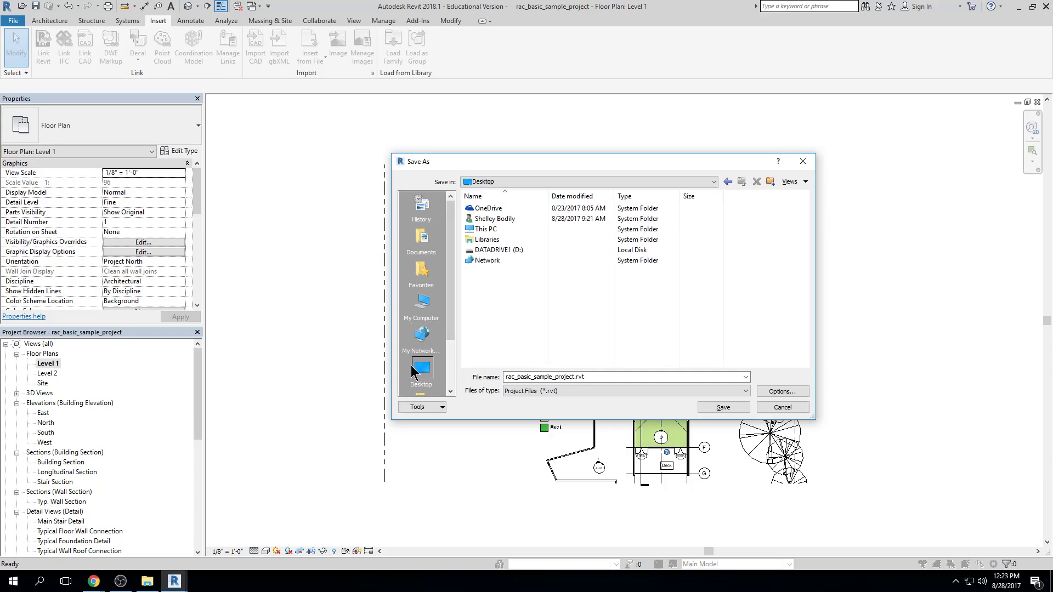
{"action": "left_click", "coordinate": [770, 181]}
{"action": "type", "text": "re"}
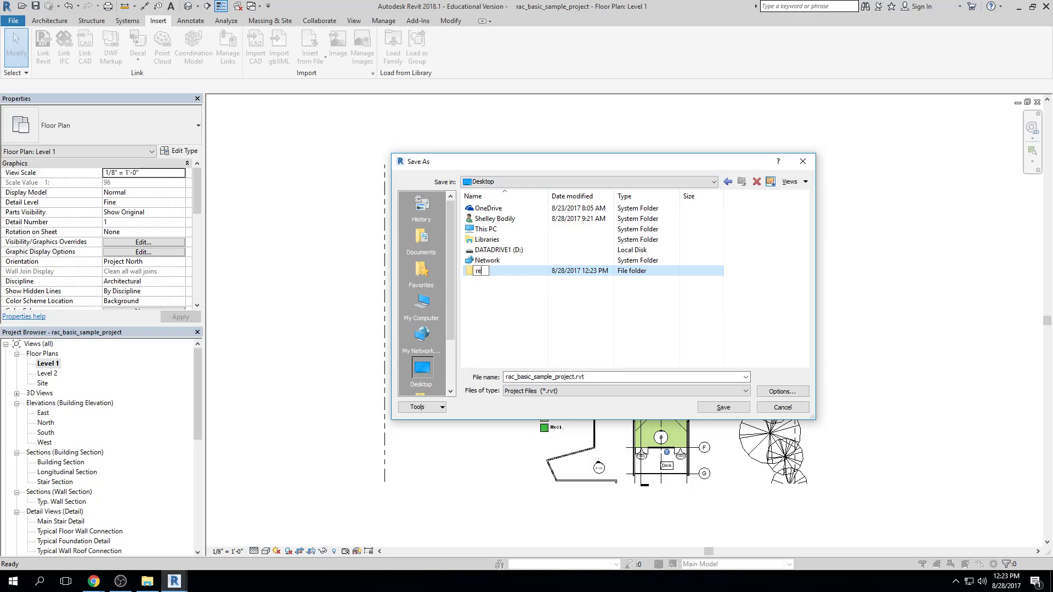
{"action": "type", "text": "vit project"}
{"action": "key", "text": "Return"}
{"action": "double_click", "coordinate": [508, 271]}
Save the project as "sample revit file" with the maximum backups set to 3
{"action": "double_click", "coordinate": [606, 377]}
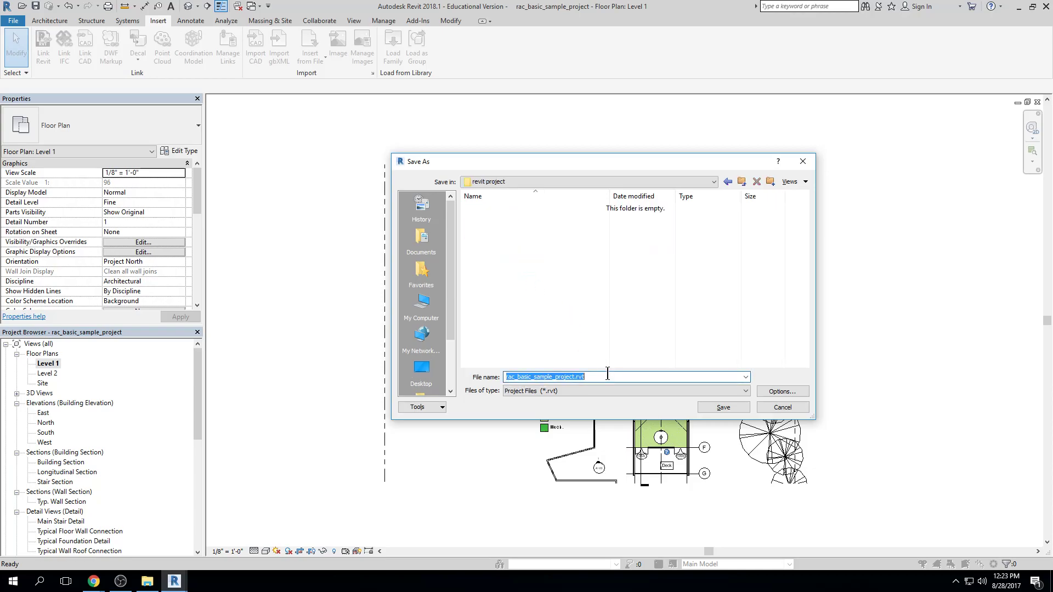
{"action": "type", "text": "sample ve"}
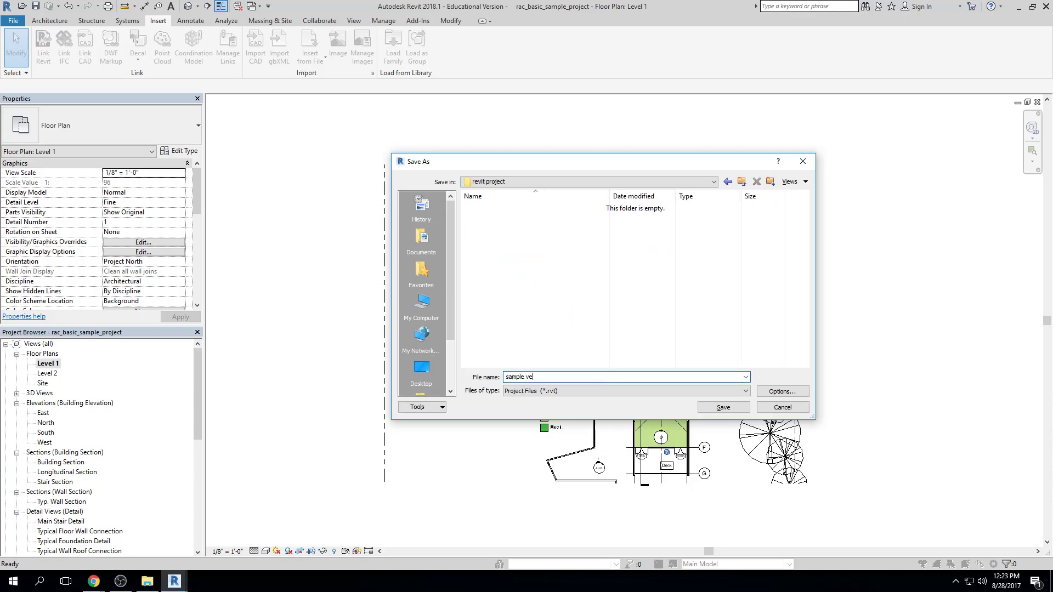
{"action": "type", "text": "evit fil"}
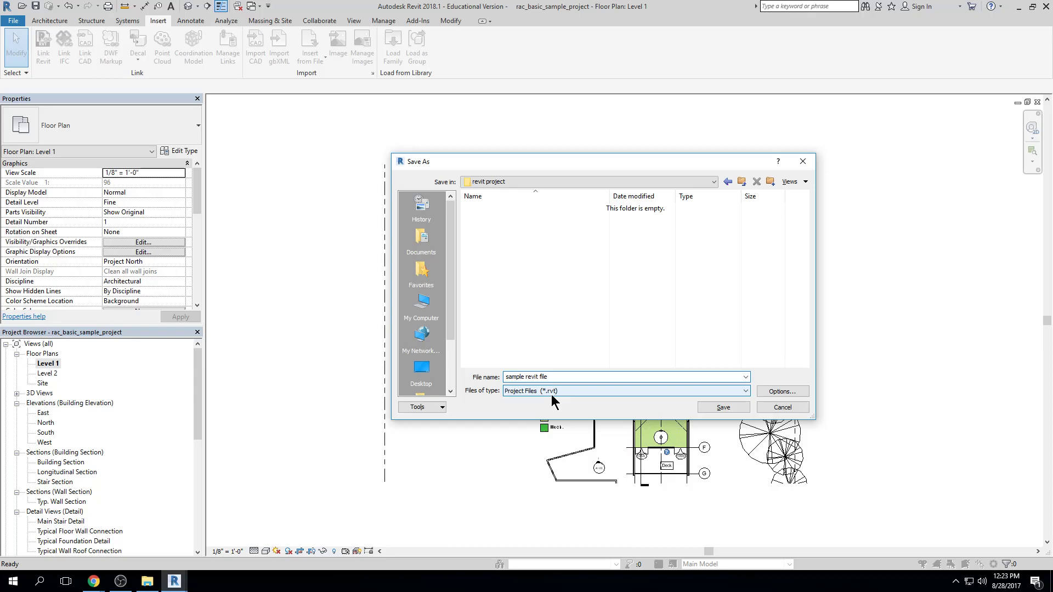
{"action": "left_click", "coordinate": [774, 393]}
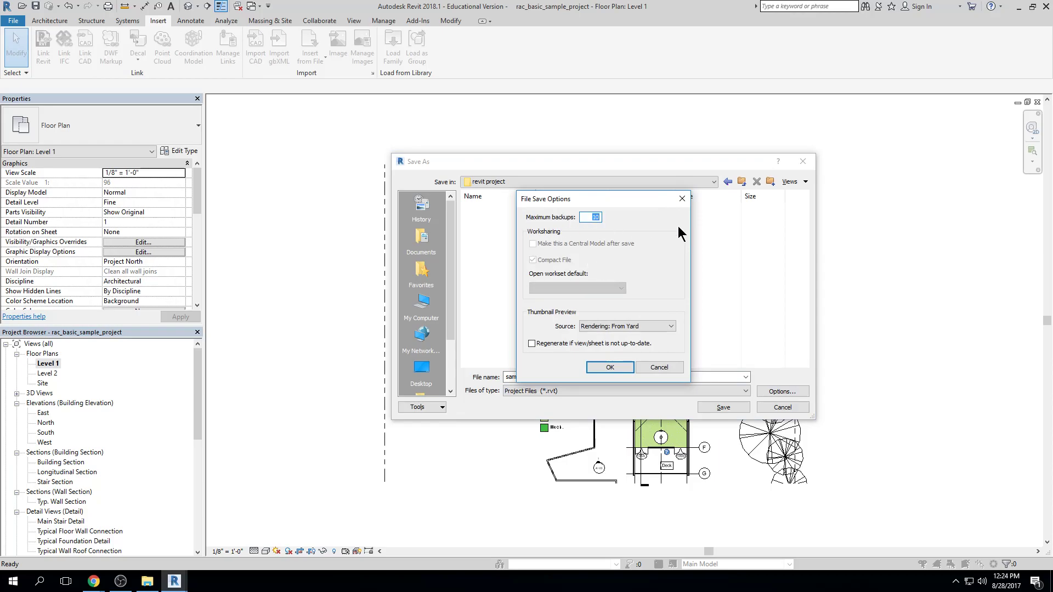
{"action": "type", "text": "3"}
{"action": "left_click", "coordinate": [618, 371]}
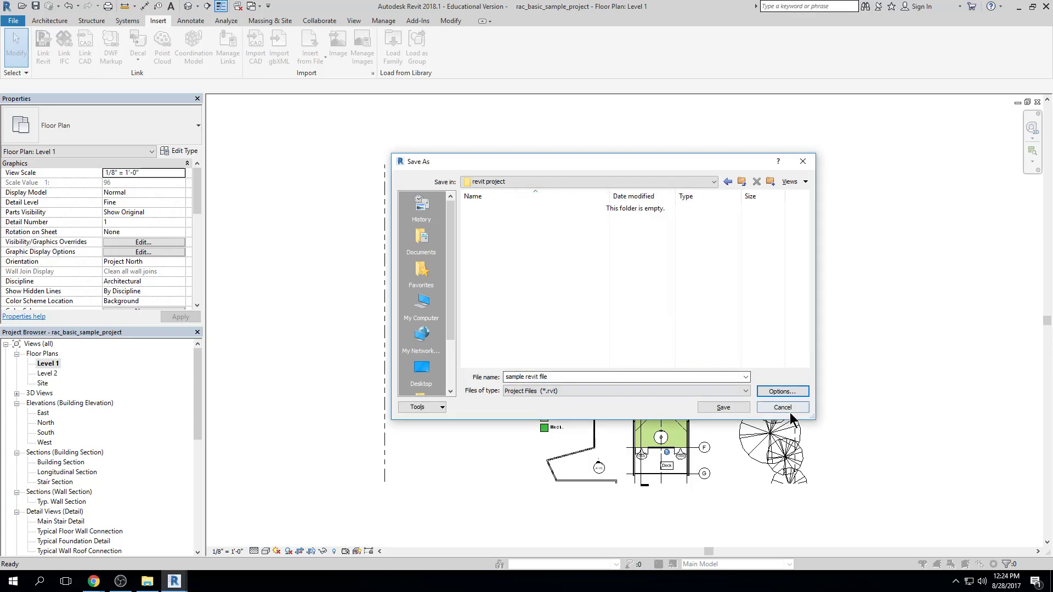
{"action": "left_click", "coordinate": [716, 409]}
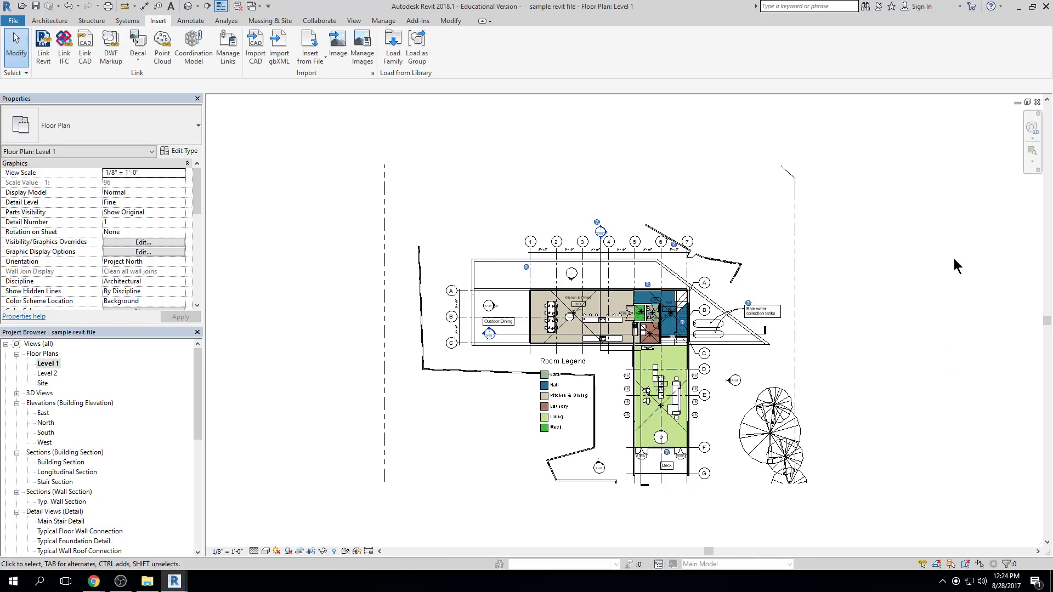
Go to the desktop, close the This PC window, and view the revit project folder's files in Details layout
{"action": "left_click", "coordinate": [1014, 8]}
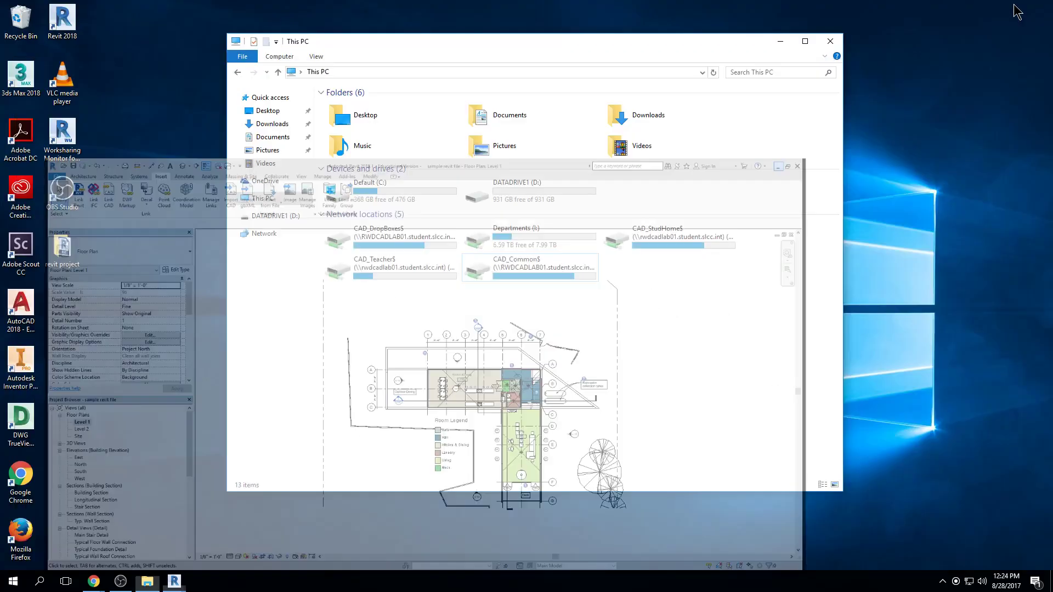
{"action": "left_click", "coordinate": [830, 41]}
{"action": "left_click_drag", "start_coordinate": [72, 248], "coordinate": [74, 250]}
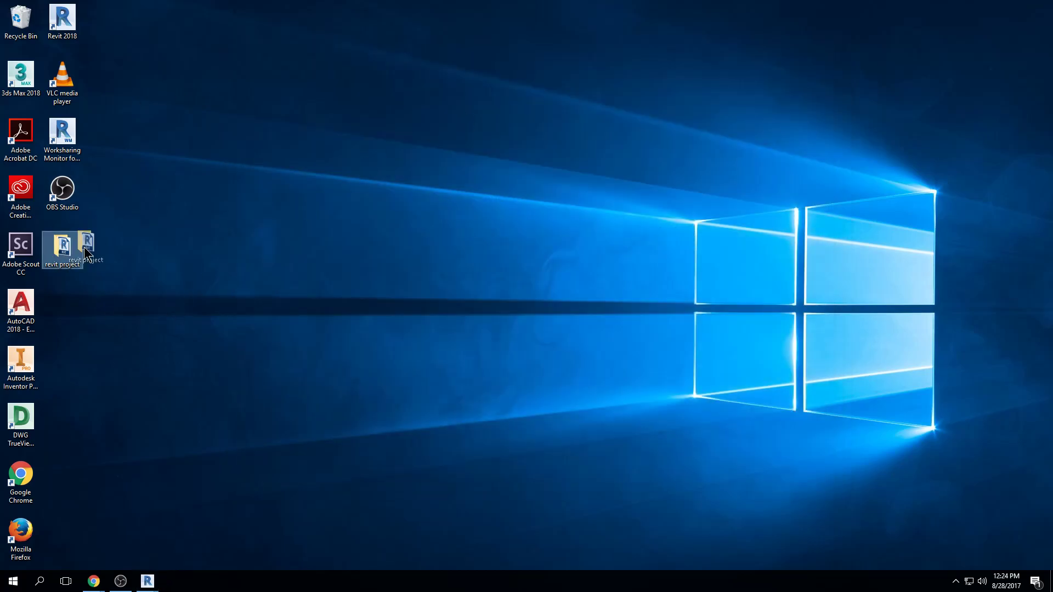
{"action": "left_click_drag", "start_coordinate": [500, 216], "coordinate": [500, 216]}
{"action": "double_click", "coordinate": [520, 189]}
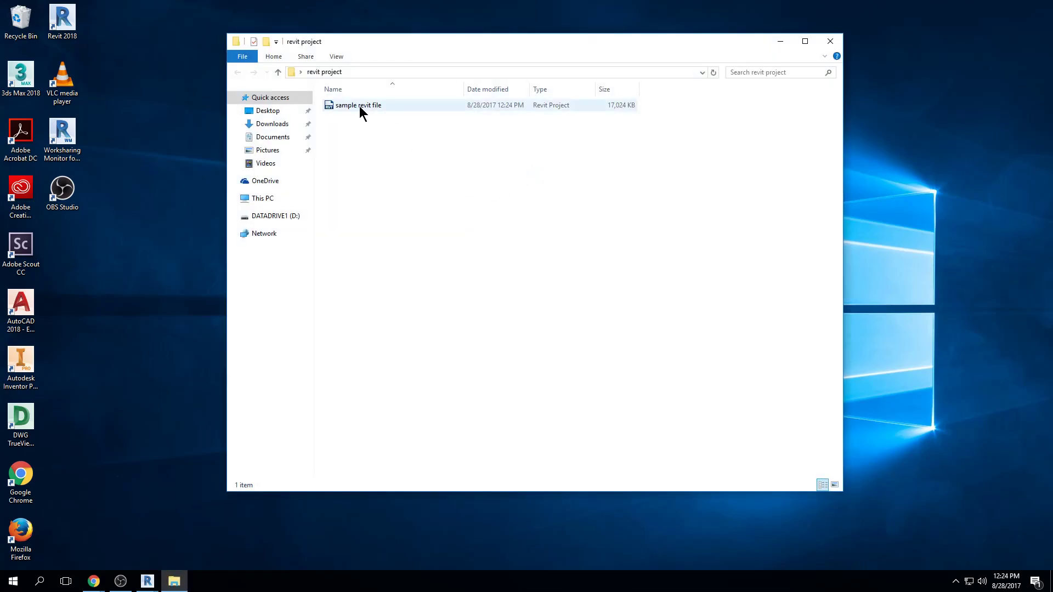
{"action": "left_click", "coordinate": [335, 57]}
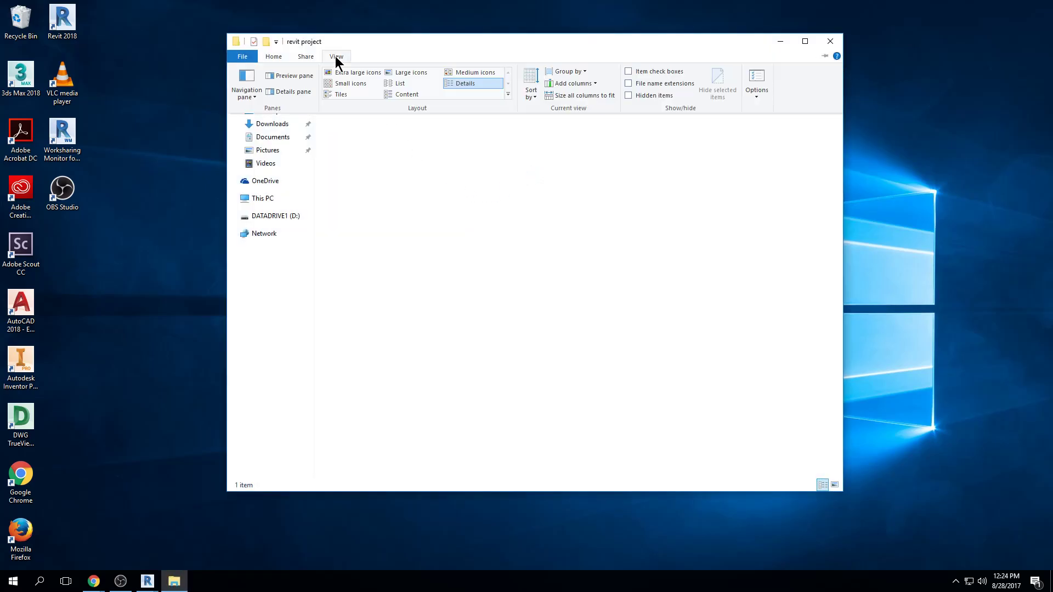
{"action": "left_click", "coordinate": [468, 82]}
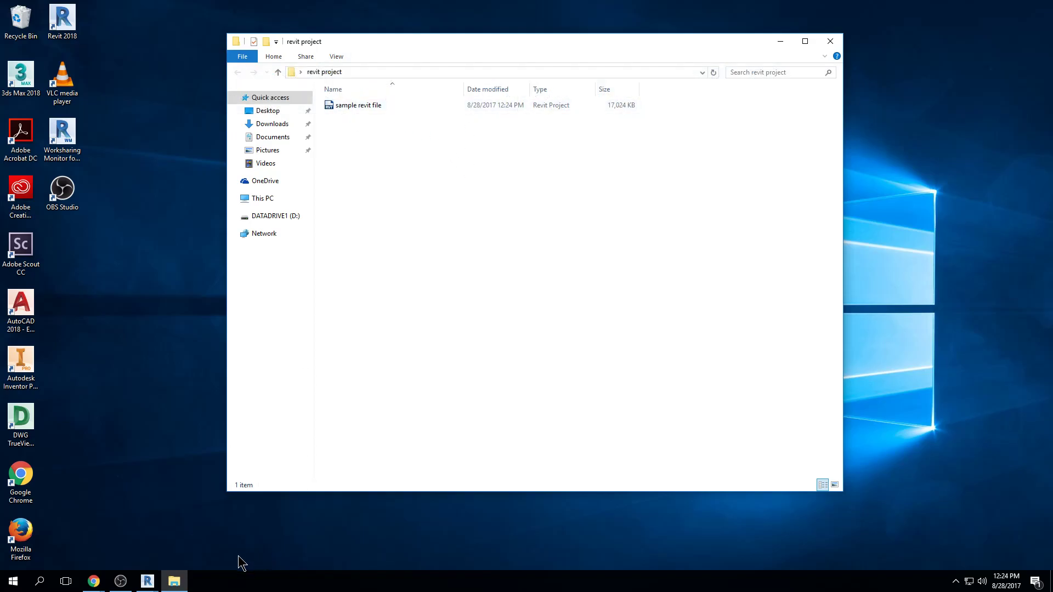
In Revit, delete the site walls west and southwest of the house on Level 1, saving the project between deletions
{"action": "left_click", "coordinate": [147, 582]}
{"action": "left_click", "coordinate": [108, 541]}
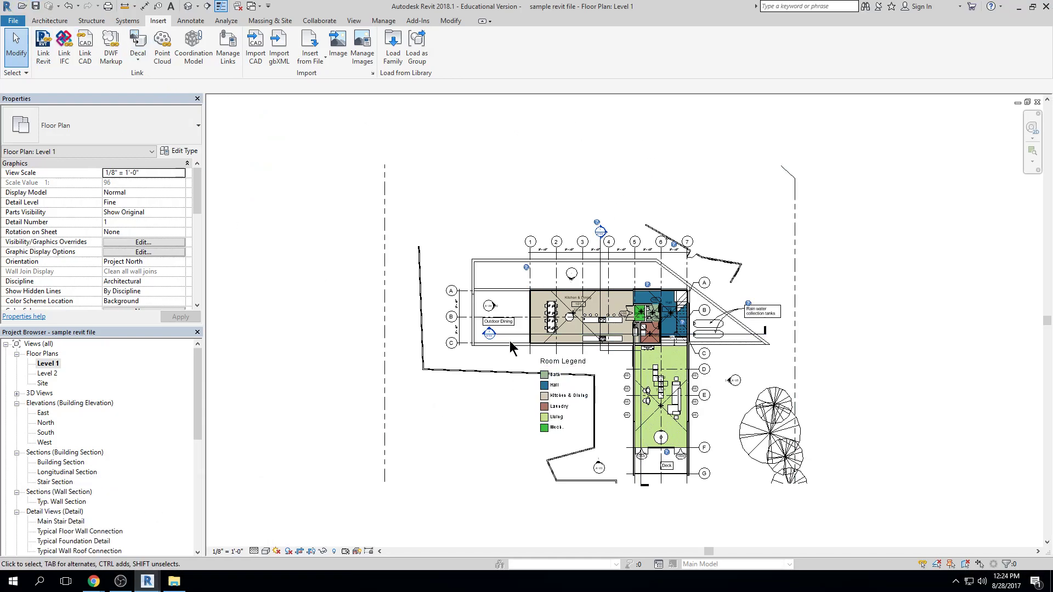
{"action": "left_click", "coordinate": [472, 374]}
{"action": "key", "text": "Delete"}
{"action": "left_click", "coordinate": [422, 348]}
{"action": "key", "text": "Delete"}
{"action": "left_click", "coordinate": [34, 7]}
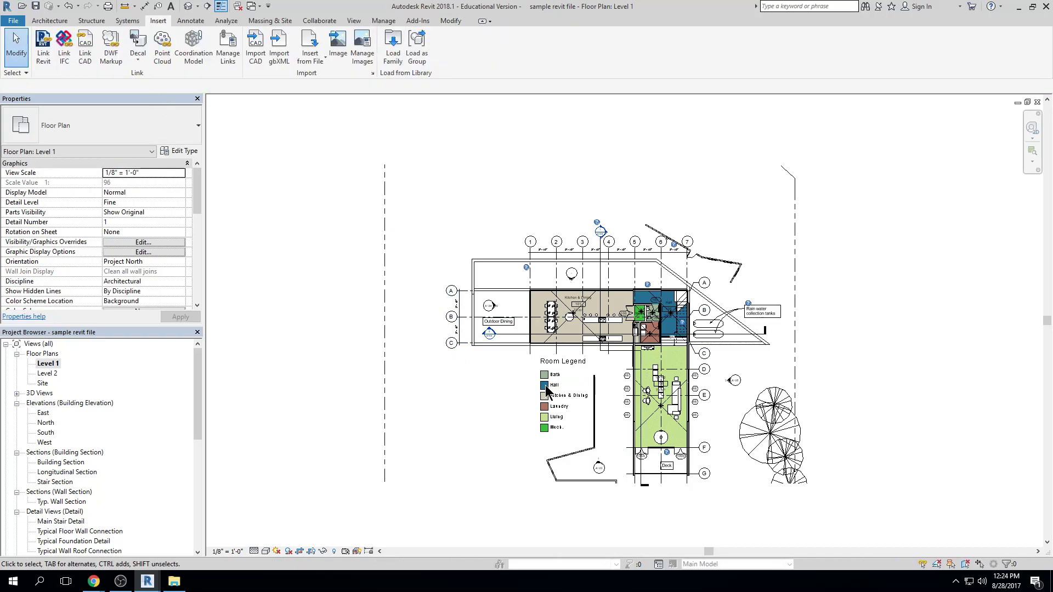
{"action": "left_click", "coordinate": [591, 440]}
{"action": "key", "text": "Delete"}
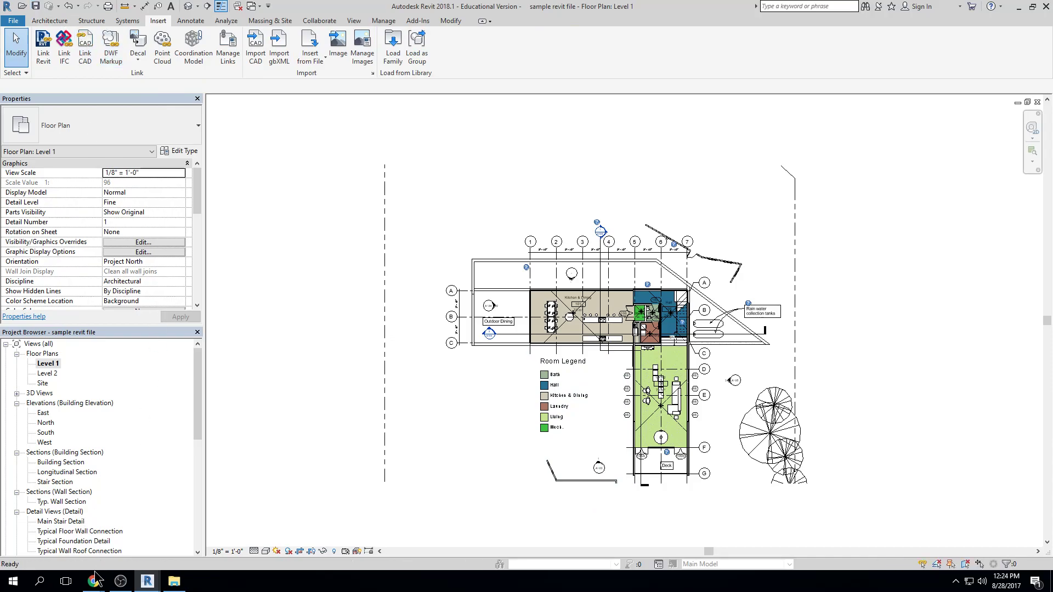
Check the backup files in the revit project folder, save the Revit project again, and recheck the folder
{"action": "left_click", "coordinate": [175, 583]}
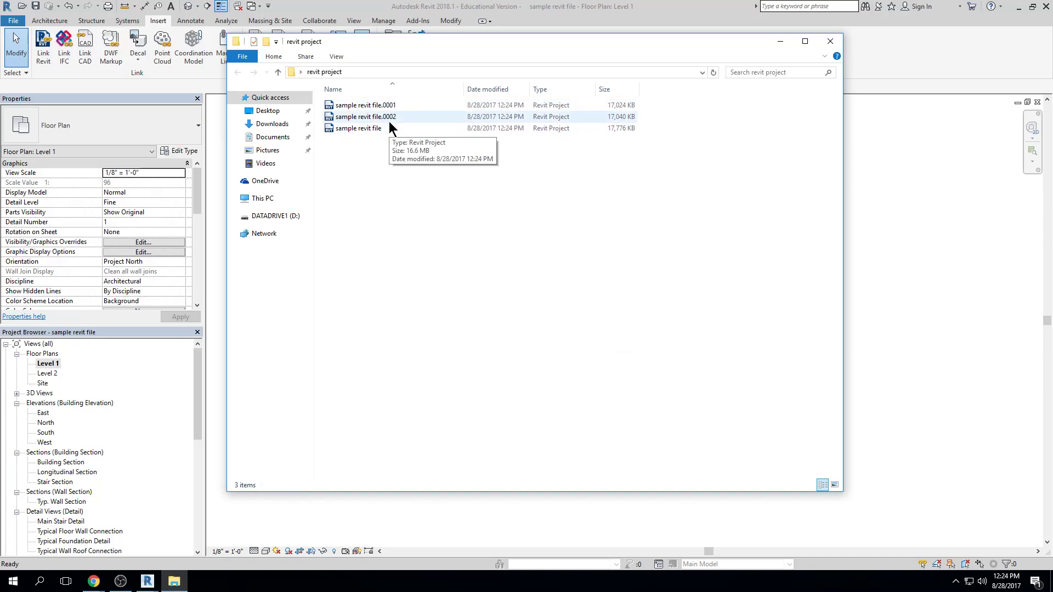
{"action": "left_click", "coordinate": [926, 199]}
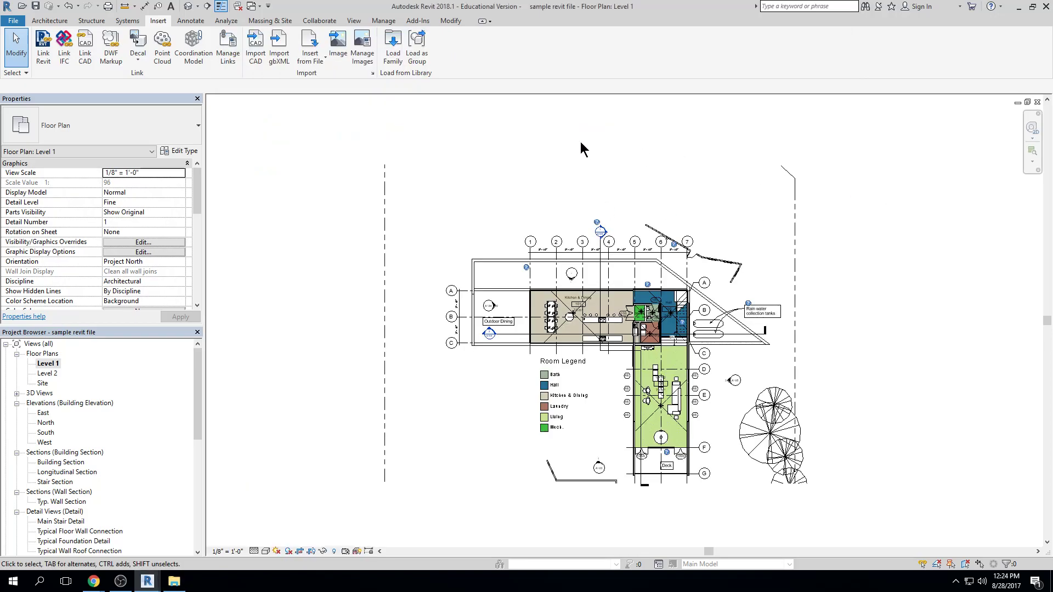
{"action": "left_click", "coordinate": [36, 12]}
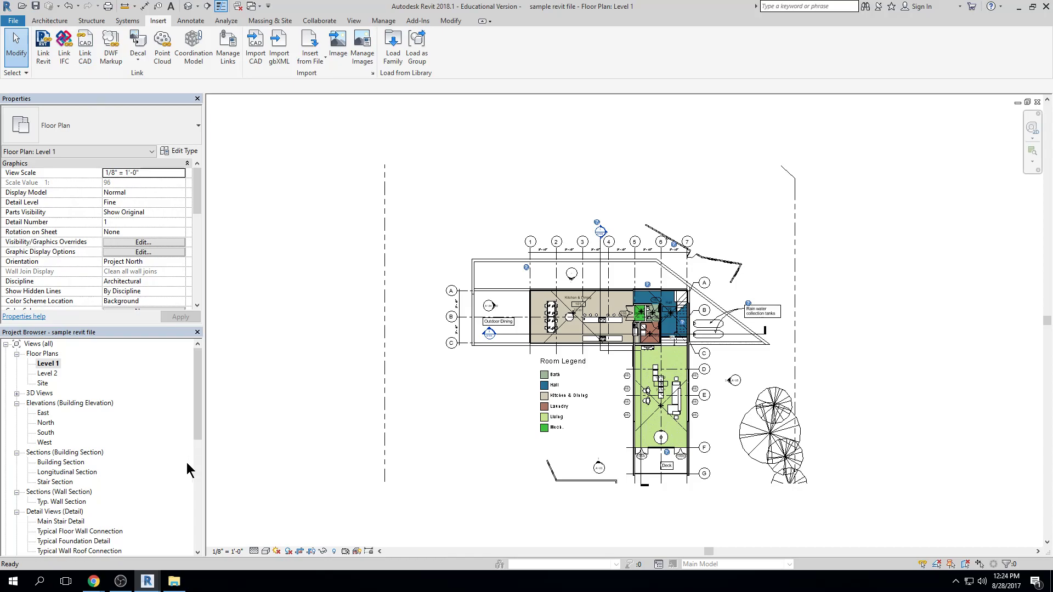
{"action": "left_click", "coordinate": [174, 581]}
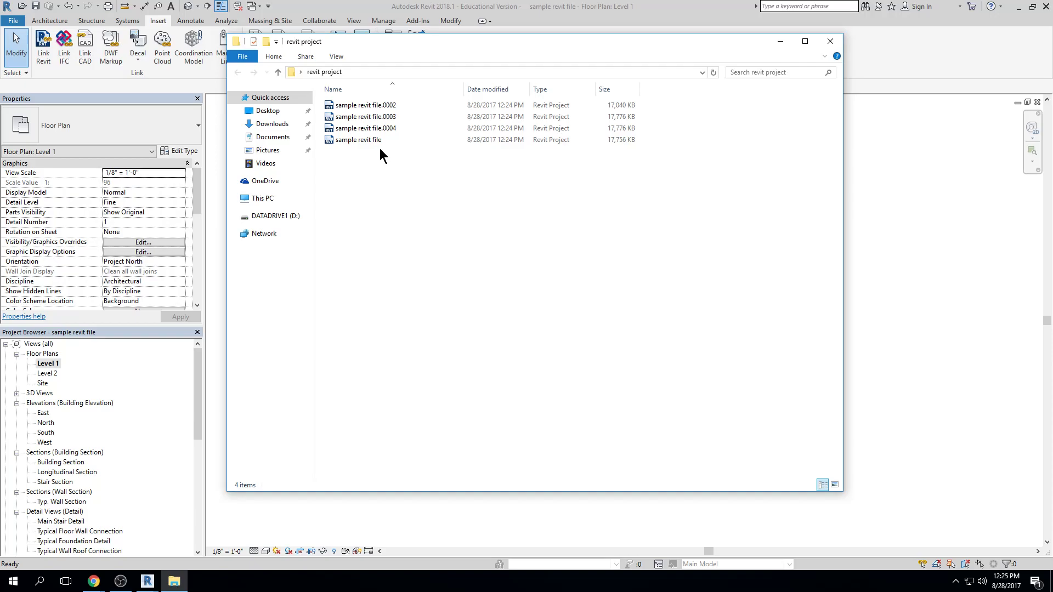
Open the backup "sample revit file.0002" in Revit, and return to the folder to select "sample revit file"
{"action": "double_click", "coordinate": [371, 109]}
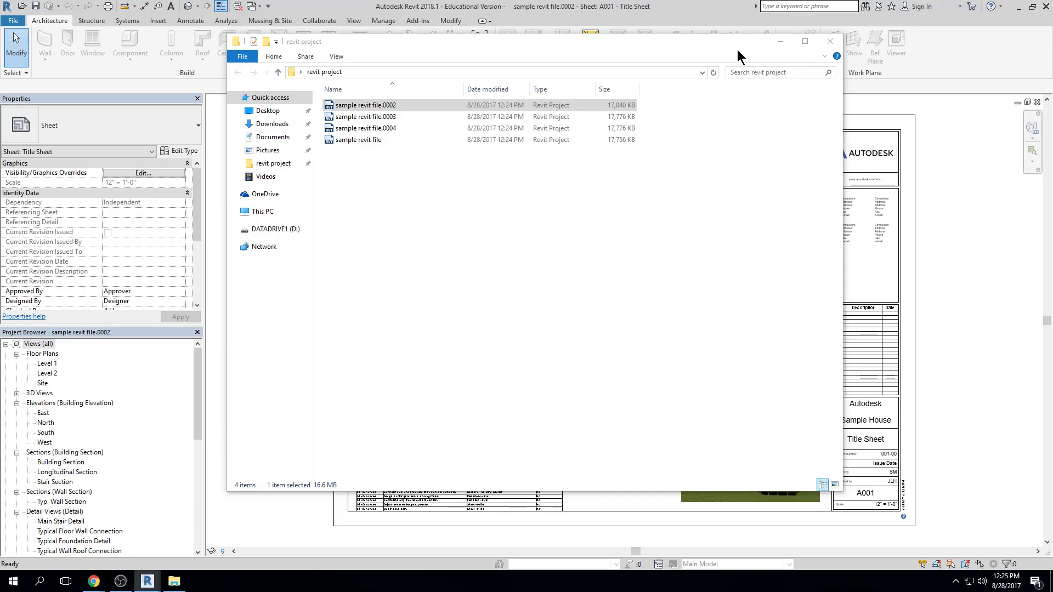
{"action": "left_click", "coordinate": [522, 58]}
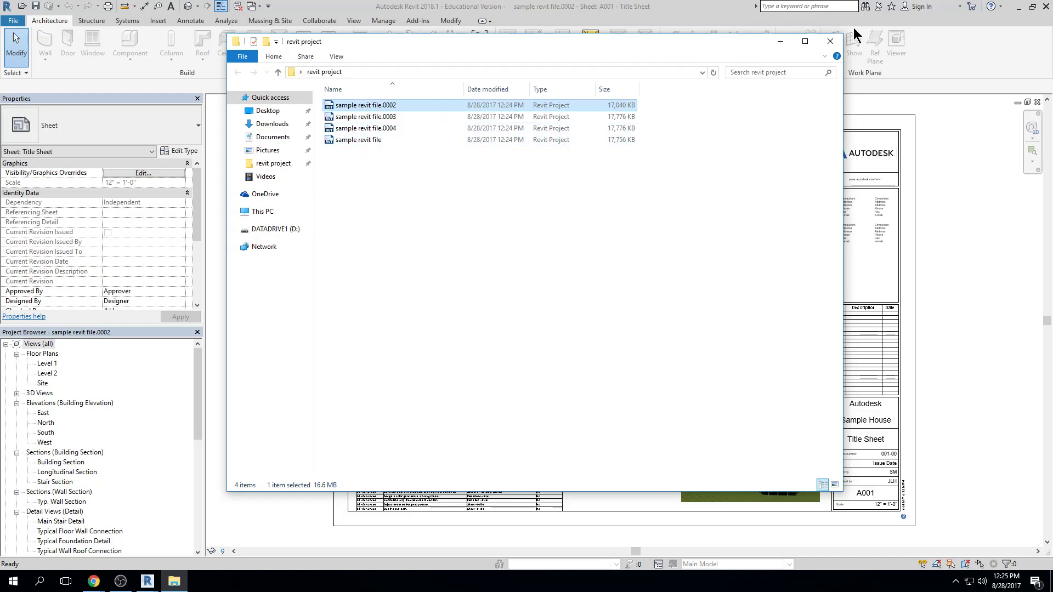
{"action": "left_click", "coordinate": [780, 41]}
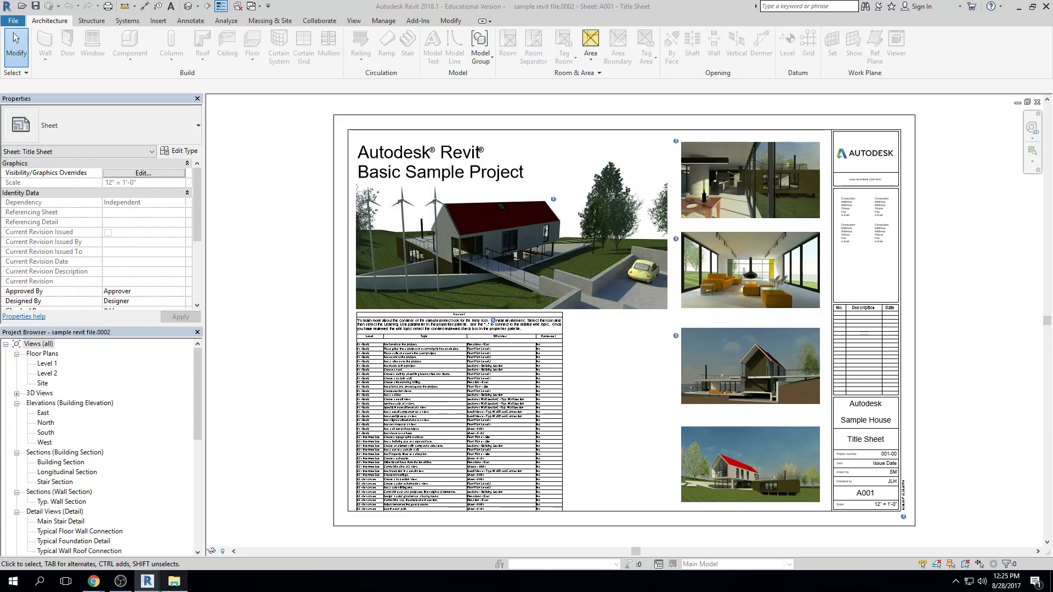
{"action": "key", "text": "alt+Tab"}
{"action": "left_click", "coordinate": [367, 140]}
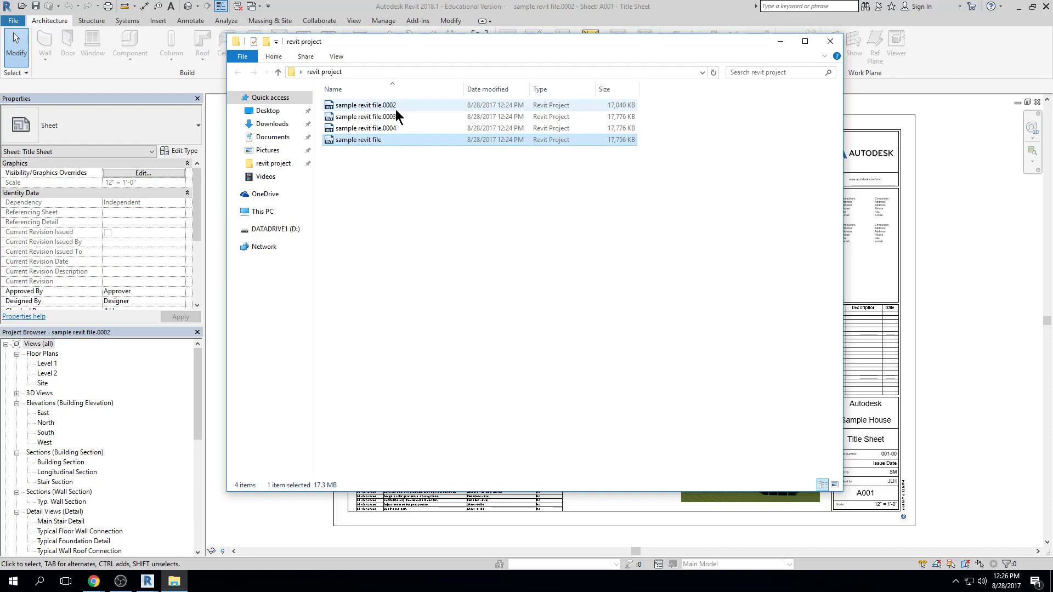
Open Revit's options and examine the file locations, including the default user files path and the library places, without changing them
{"action": "left_click", "coordinate": [437, 250]}
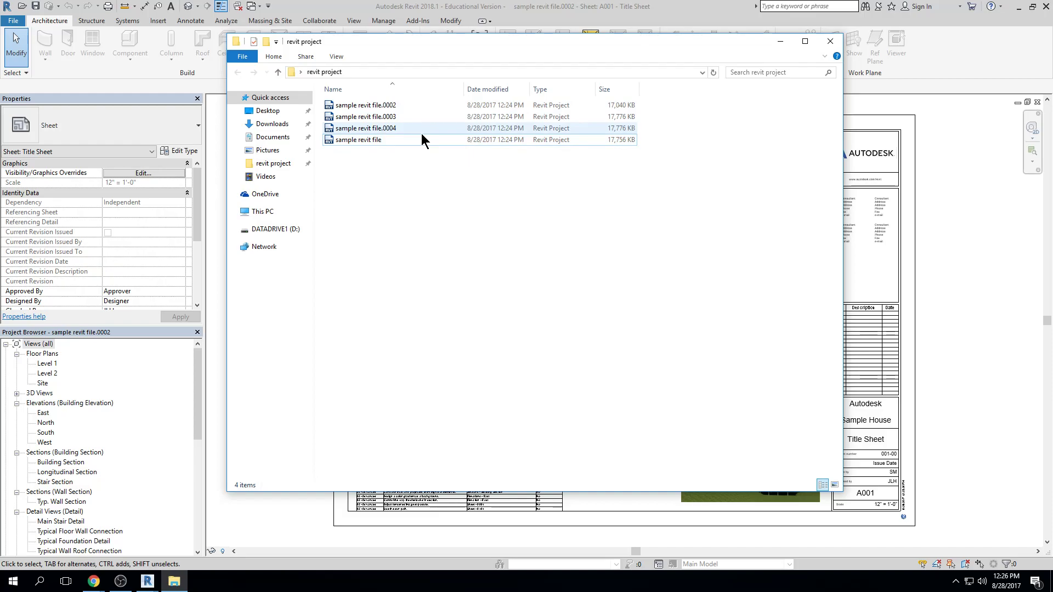
{"action": "left_click", "coordinate": [13, 20]}
{"action": "left_click", "coordinate": [14, 21]}
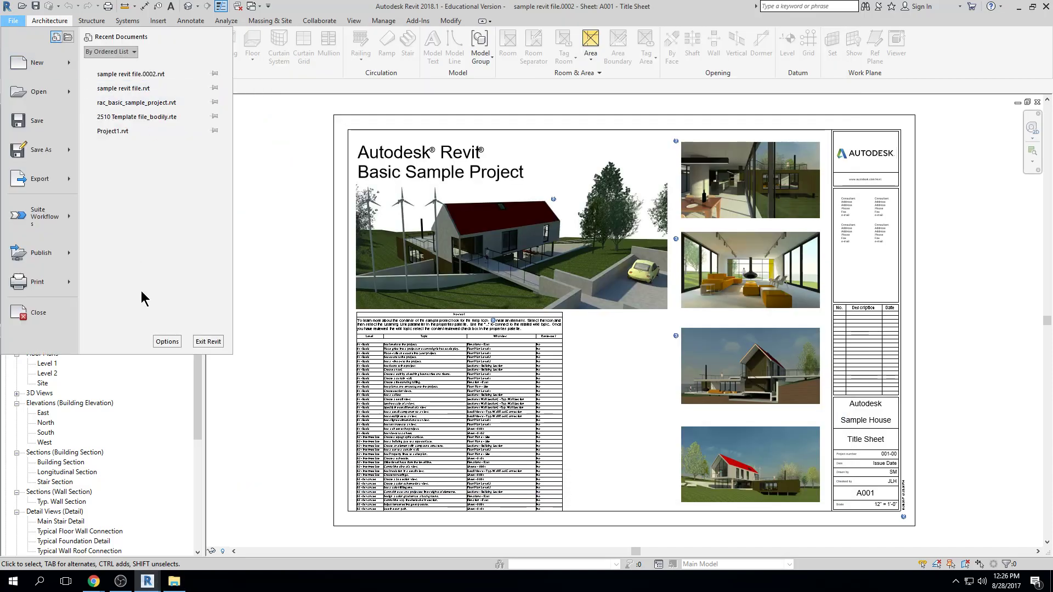
{"action": "left_click", "coordinate": [180, 341]}
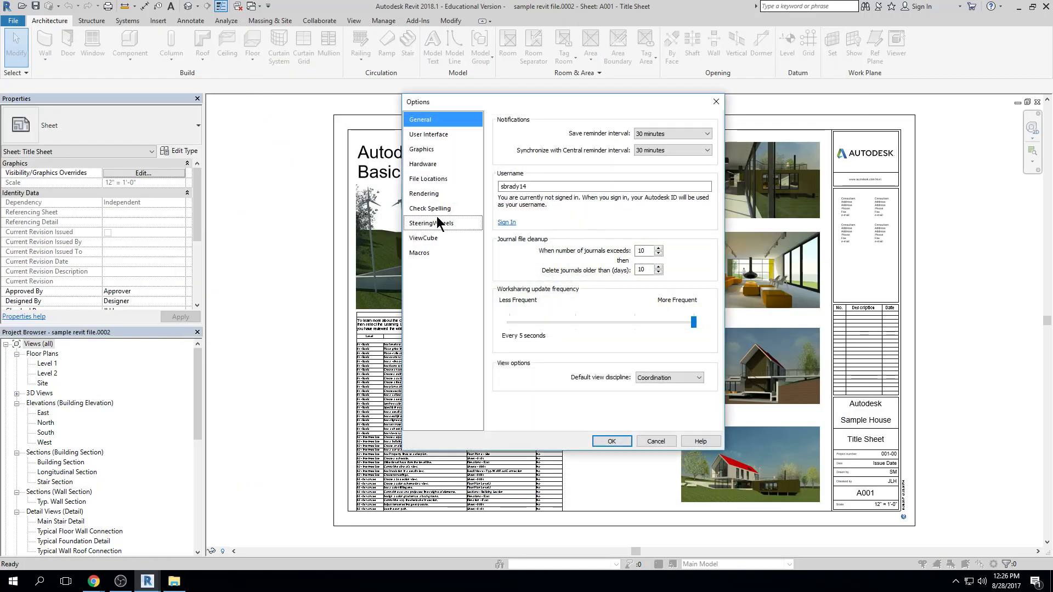
{"action": "left_click", "coordinate": [447, 176]}
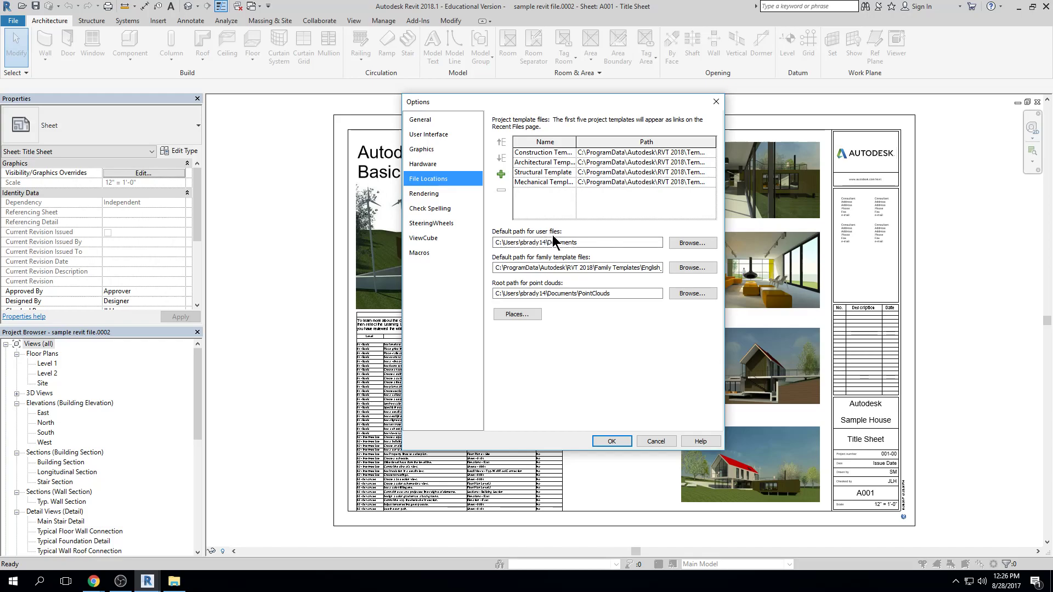
{"action": "left_click", "coordinate": [692, 245]}
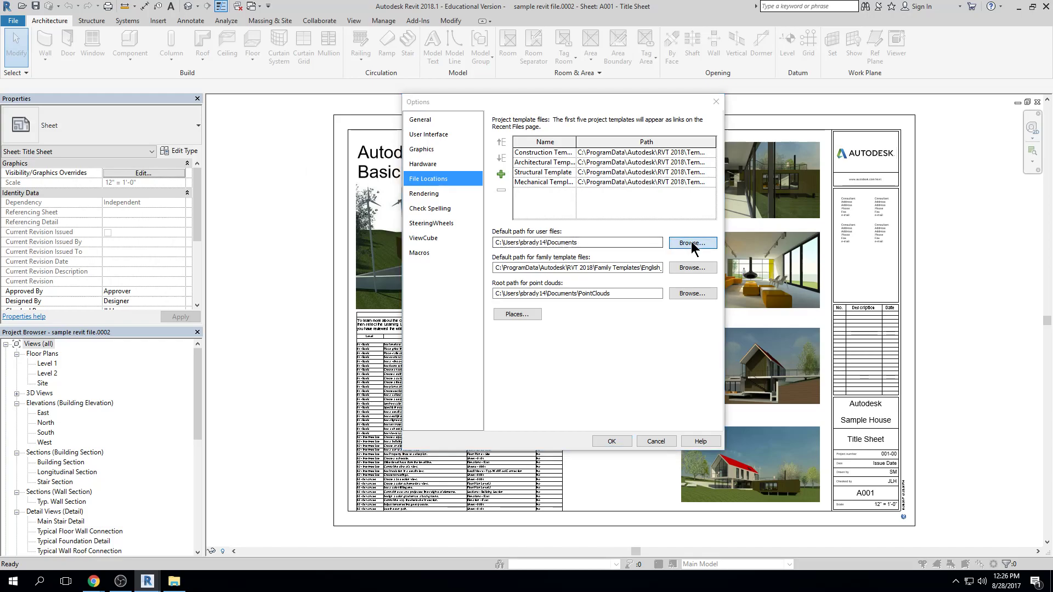
{"action": "key", "text": "Escape"}
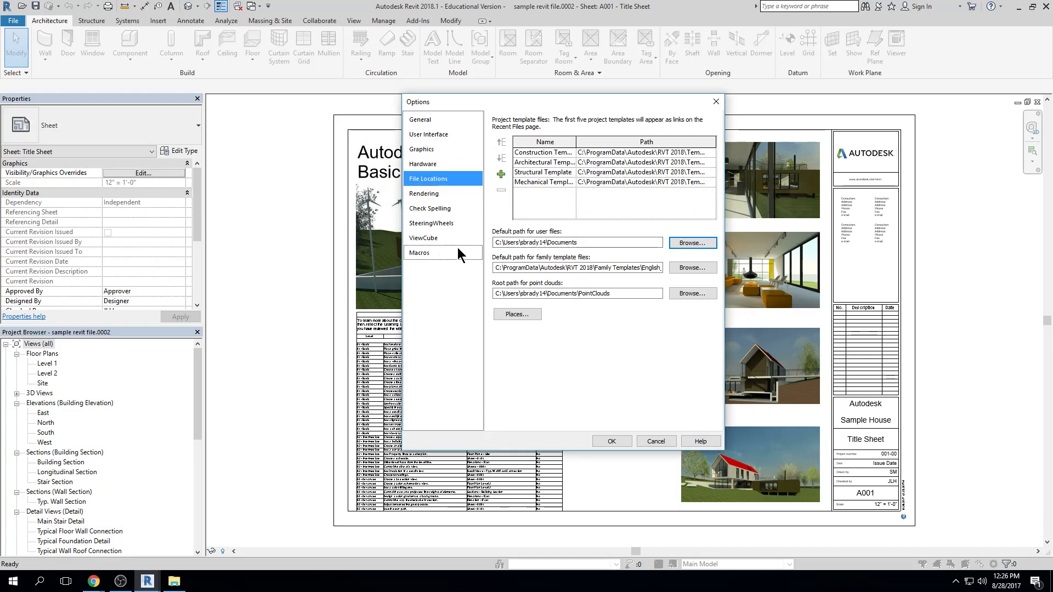
{"action": "left_click", "coordinate": [538, 315]}
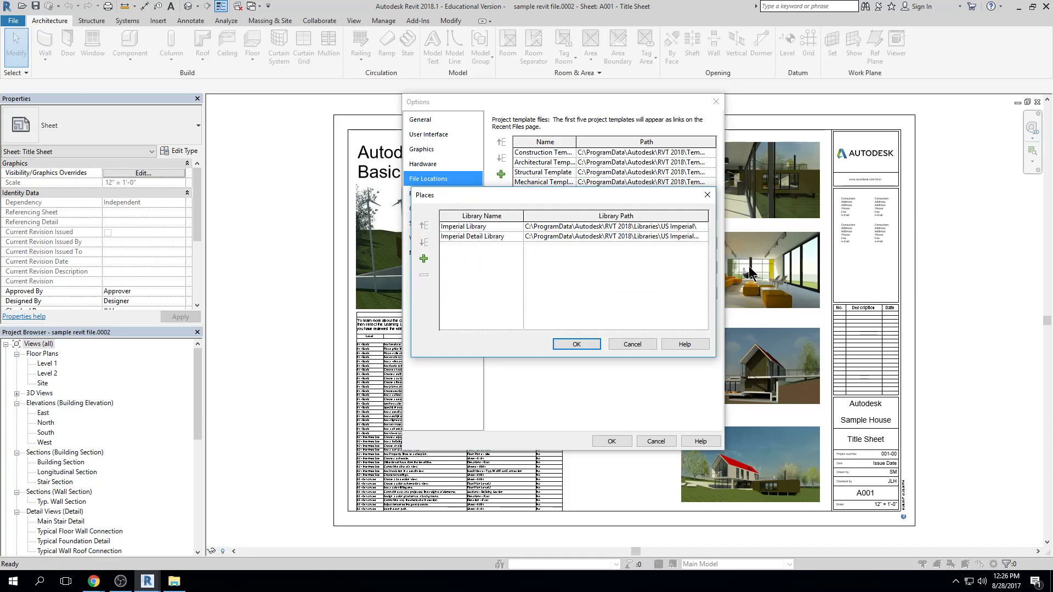
{"action": "key", "text": "Escape"}
Look through the remaining options categories, from General and User Interface to Macros, for a backup location setting, and close the options unchanged
{"action": "left_click", "coordinate": [436, 121]}
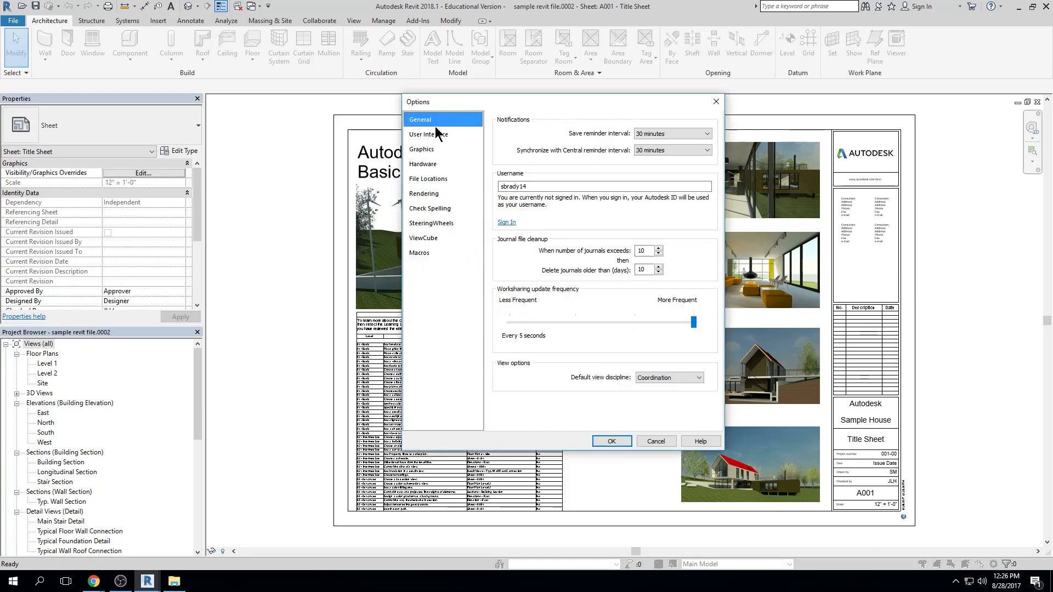
{"action": "left_click", "coordinate": [436, 136]}
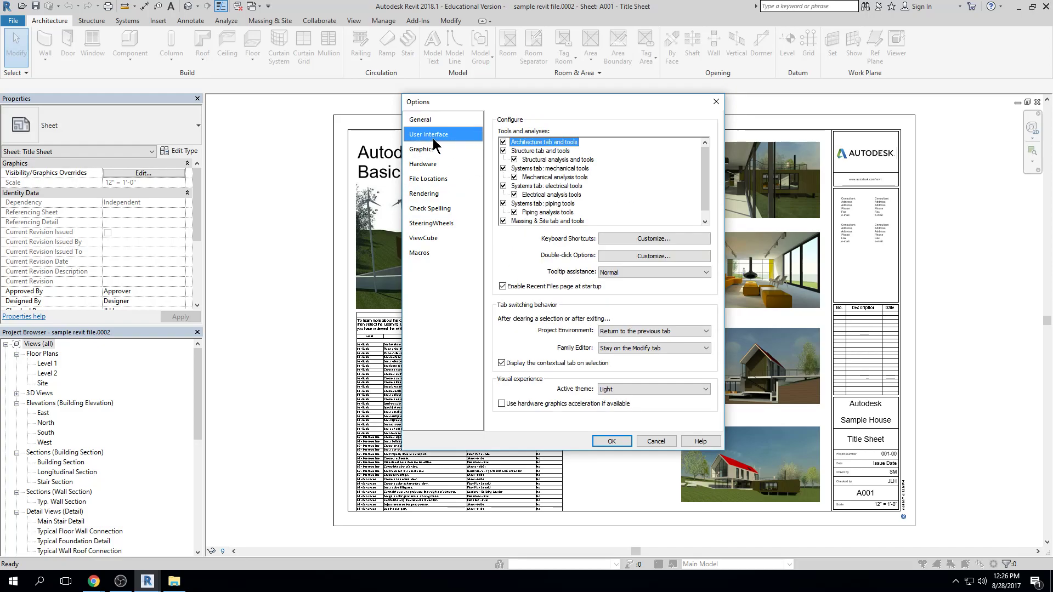
{"action": "left_click", "coordinate": [439, 240]}
{"action": "left_click", "coordinate": [438, 252]}
{"action": "left_click", "coordinate": [437, 224]}
{"action": "left_click", "coordinate": [433, 209]}
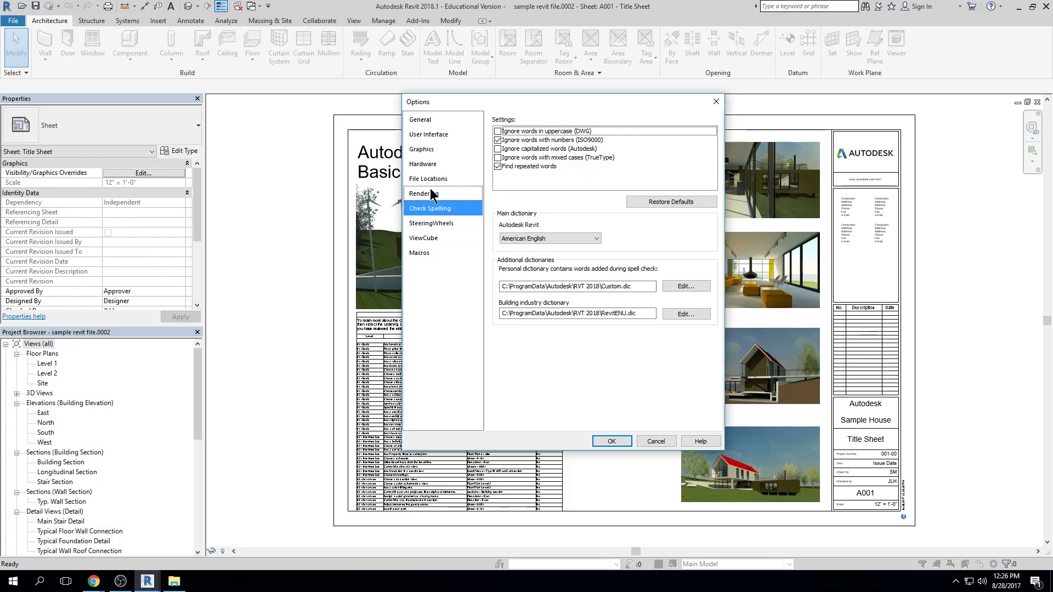
{"action": "left_click", "coordinate": [433, 192]}
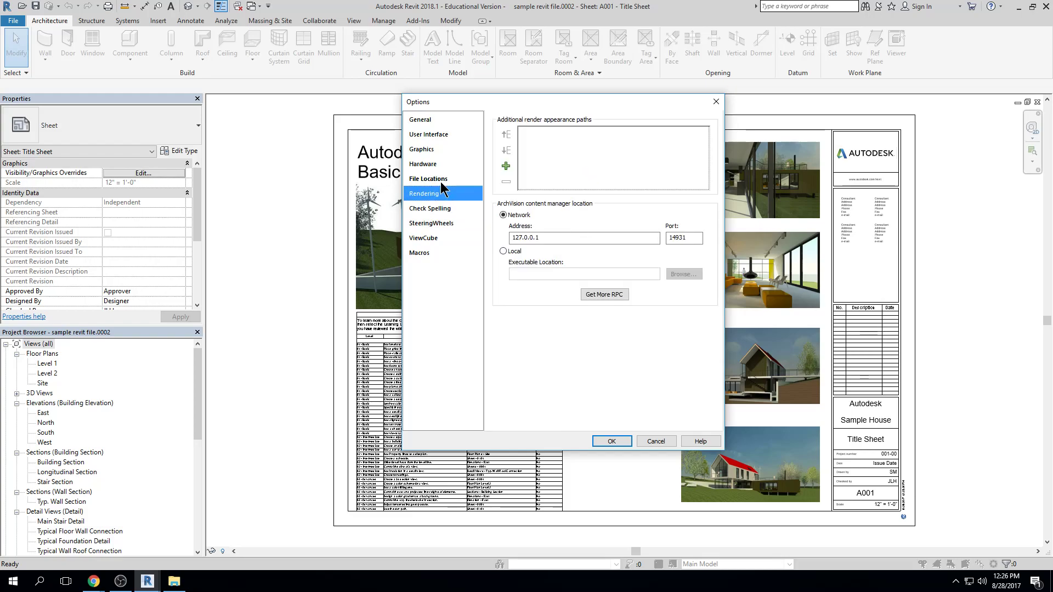
{"action": "left_click", "coordinate": [439, 179]}
{"action": "left_click", "coordinate": [433, 194]}
{"action": "left_click", "coordinate": [426, 166]}
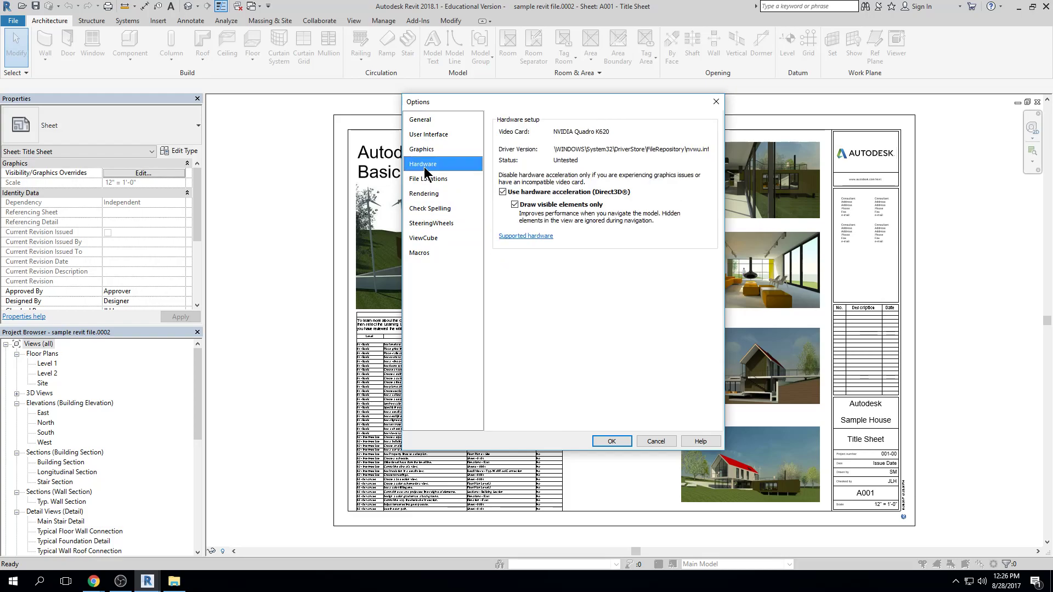
{"action": "left_click", "coordinate": [423, 149]}
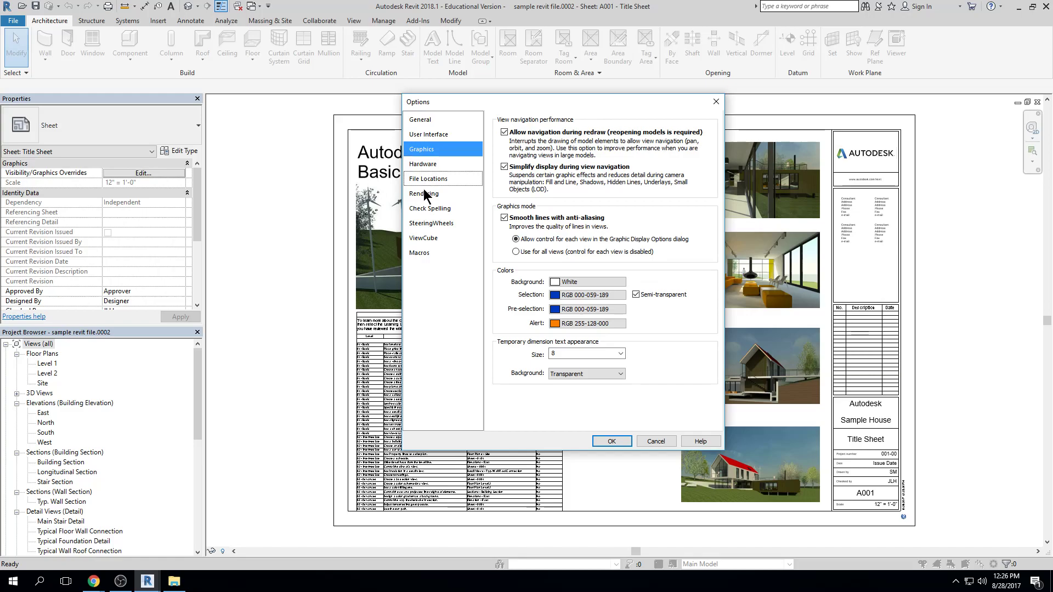
{"action": "left_click", "coordinate": [421, 120]}
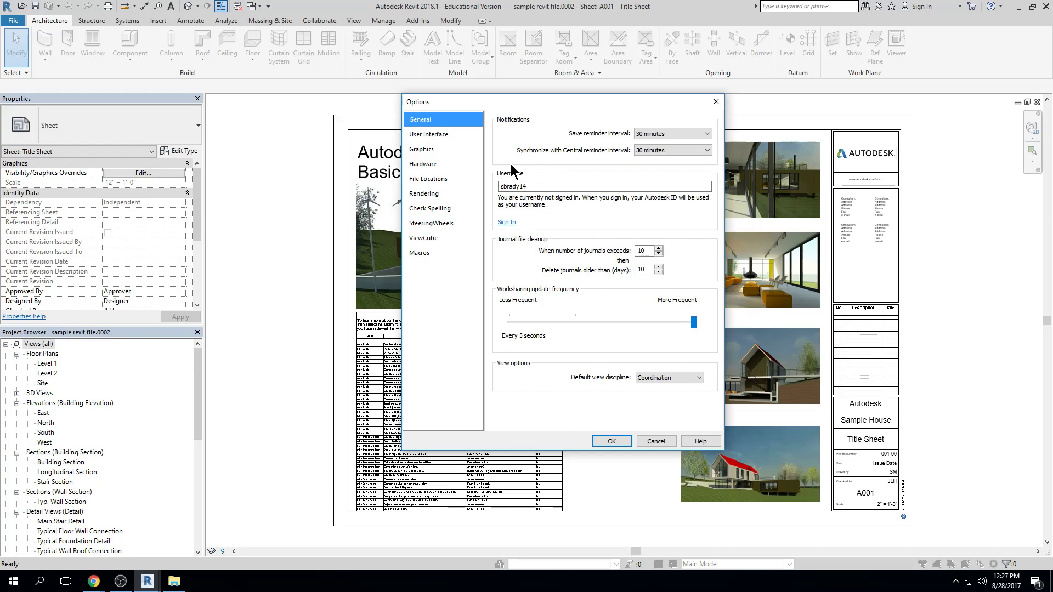
{"action": "key", "text": "Escape"}
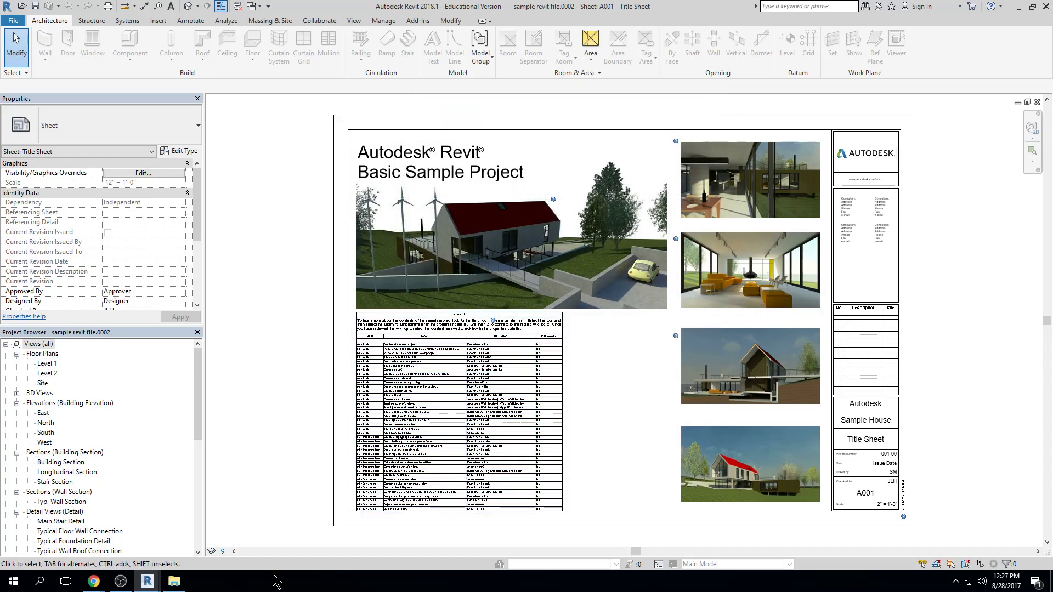
Open a new Chrome window, read the Autodesk forum thread "Change backup file location?" beside the project folder, and minimize the browser
{"action": "middle_click", "coordinate": [98, 582]}
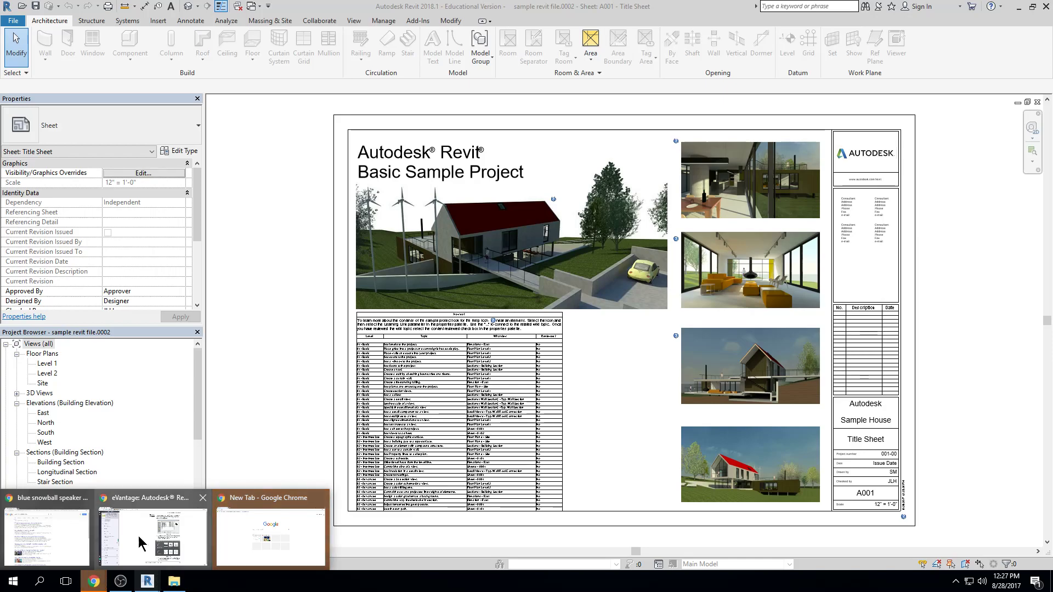
{"action": "left_click", "coordinate": [174, 582]}
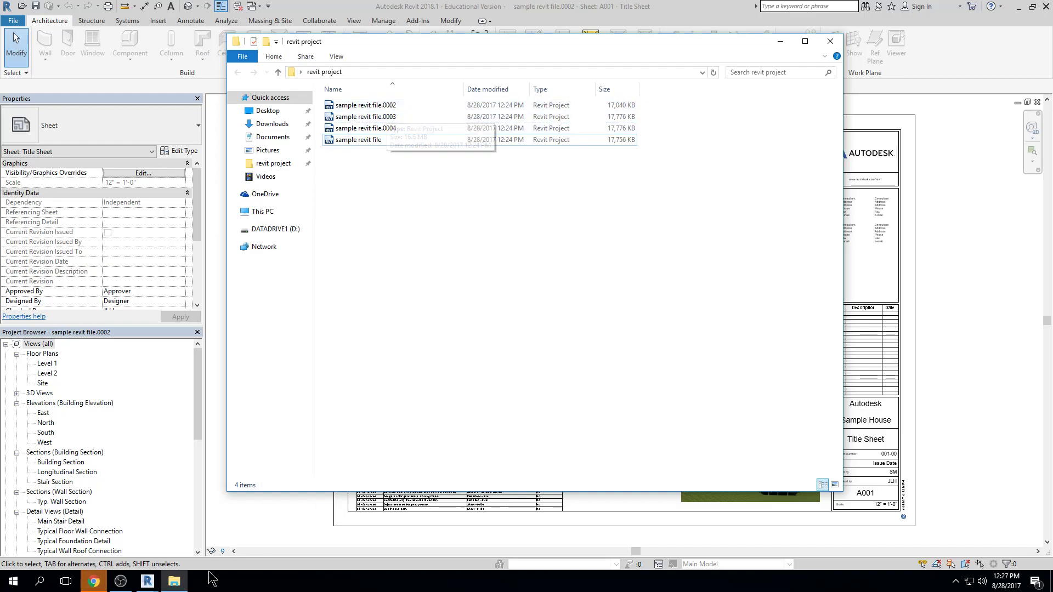
{"action": "mouse_move", "coordinate": [95, 580]}
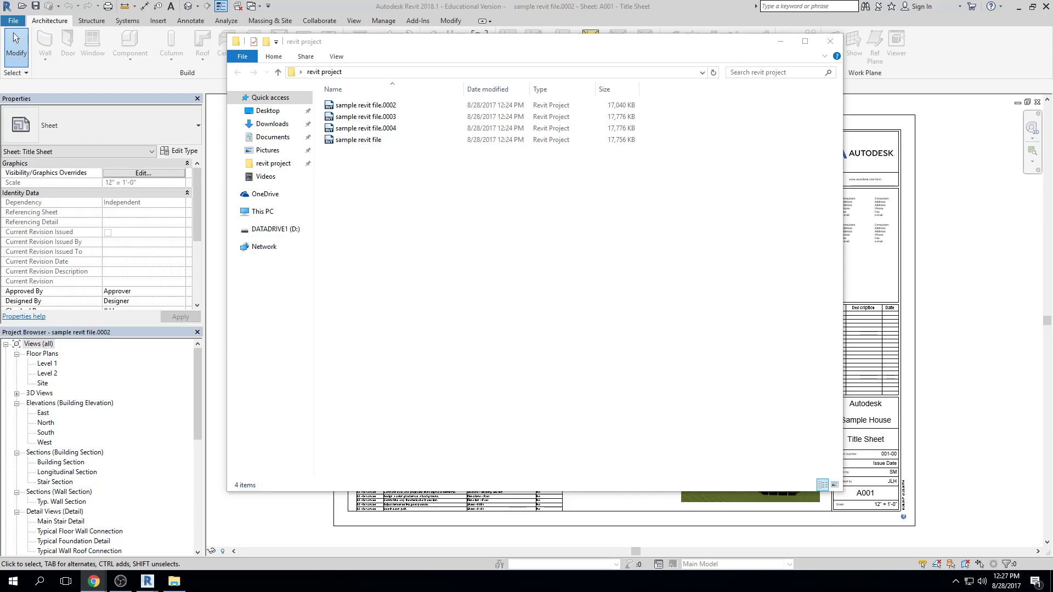
{"action": "left_click_drag", "start_coordinate": [1052, 24], "coordinate": [560, 14]}
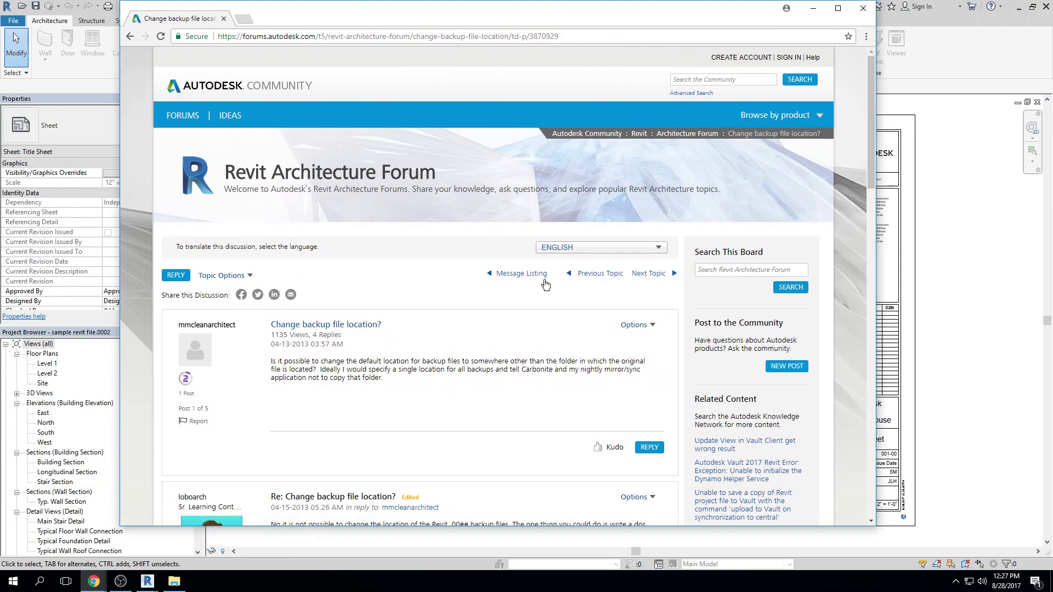
{"action": "scroll", "coordinate": [406, 399], "scroll_direction": "down", "scroll_amount": 1}
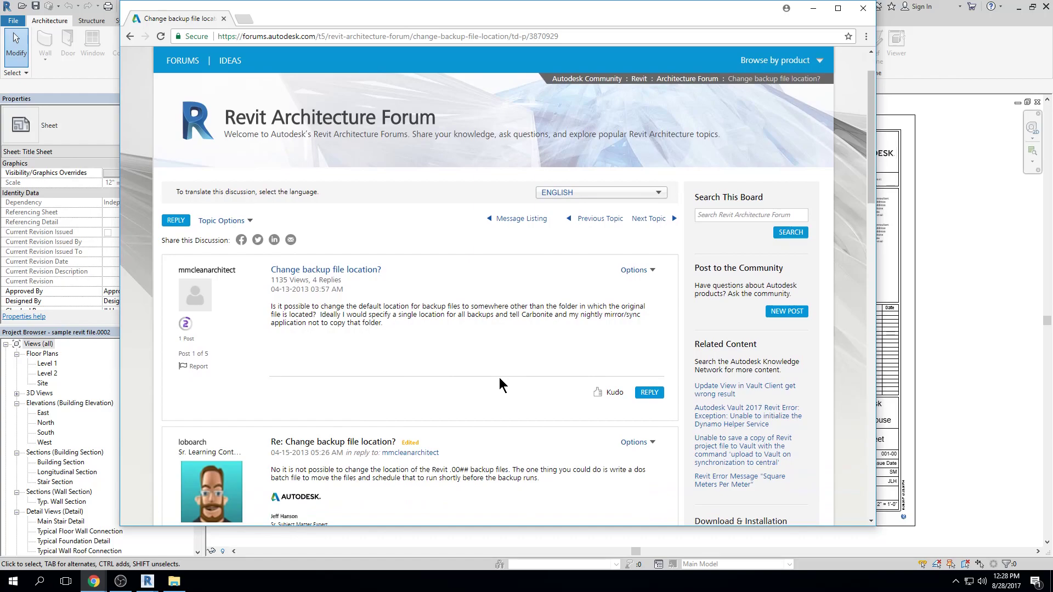
{"action": "scroll", "coordinate": [377, 357], "scroll_direction": "down", "scroll_amount": 2}
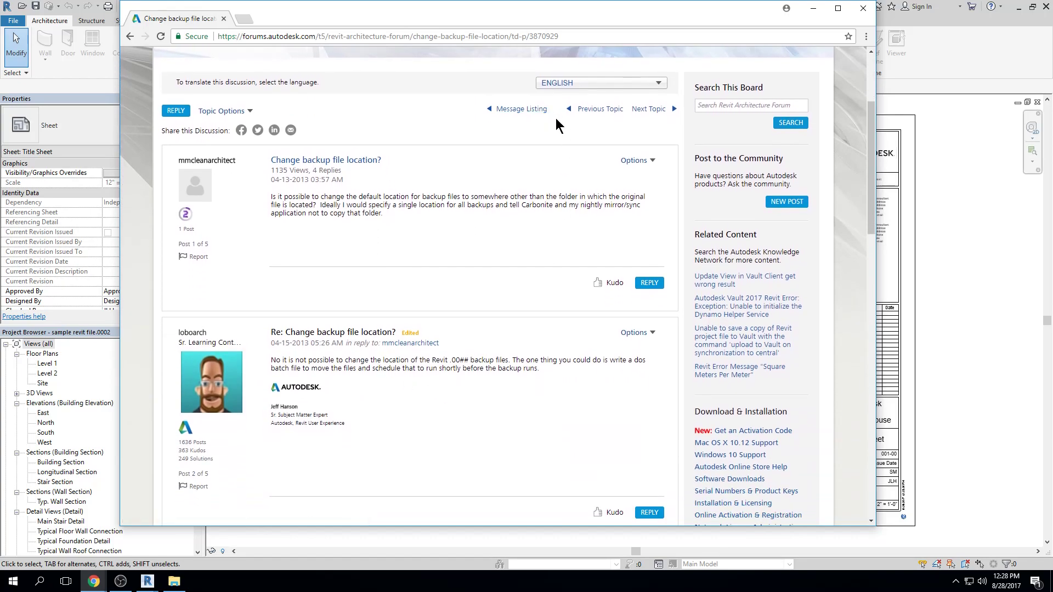
{"action": "left_click", "coordinate": [820, 9]}
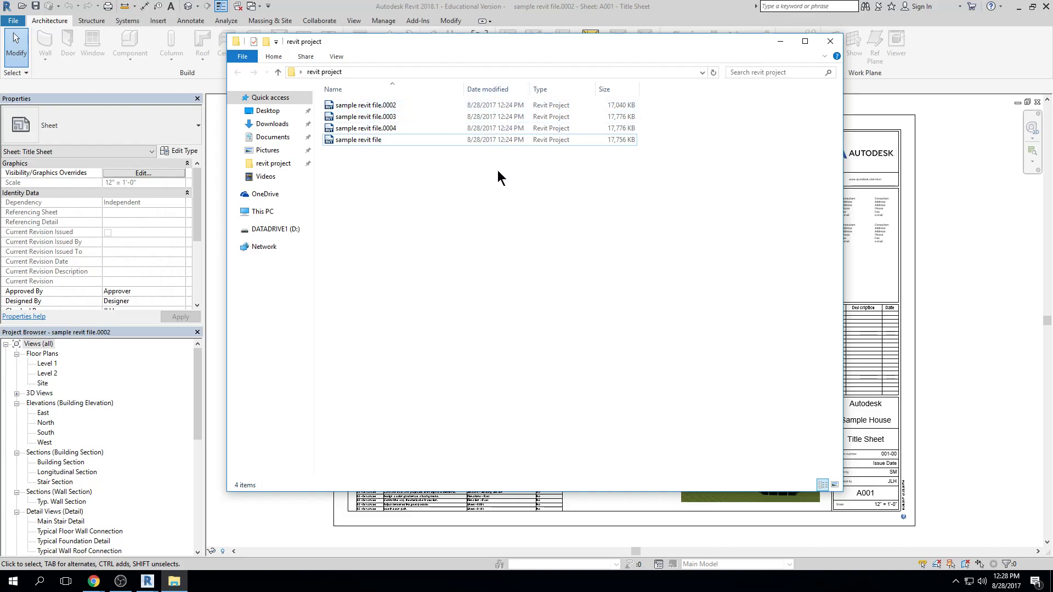
Select the backup "sample revit file.0004" in the revit project folder and bring the forum thread back up in Chrome
{"action": "left_click", "coordinate": [400, 129]}
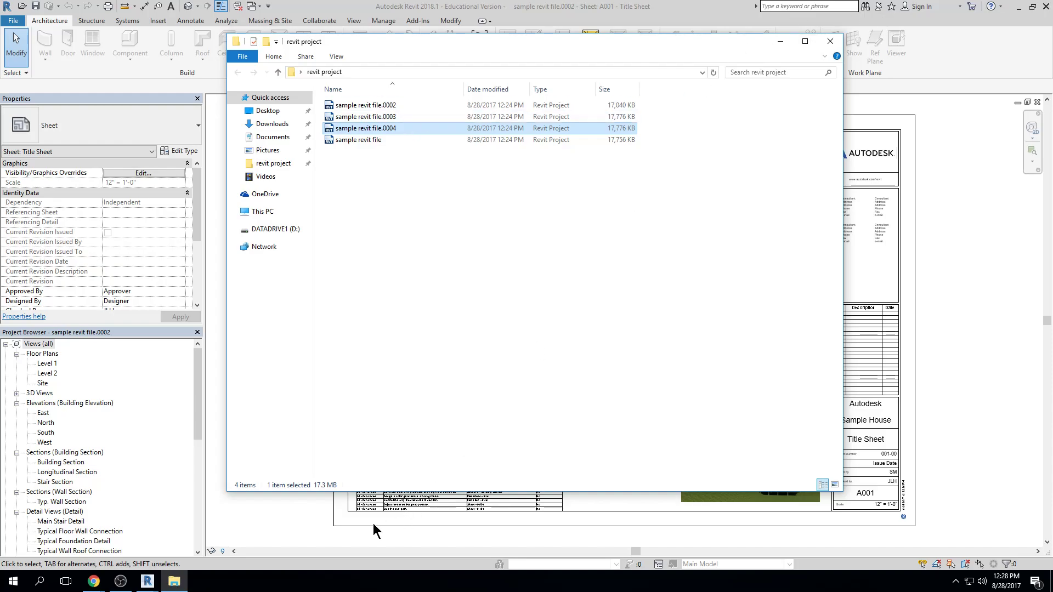
{"action": "mouse_move", "coordinate": [156, 579]}
{"action": "left_click", "coordinate": [94, 582]}
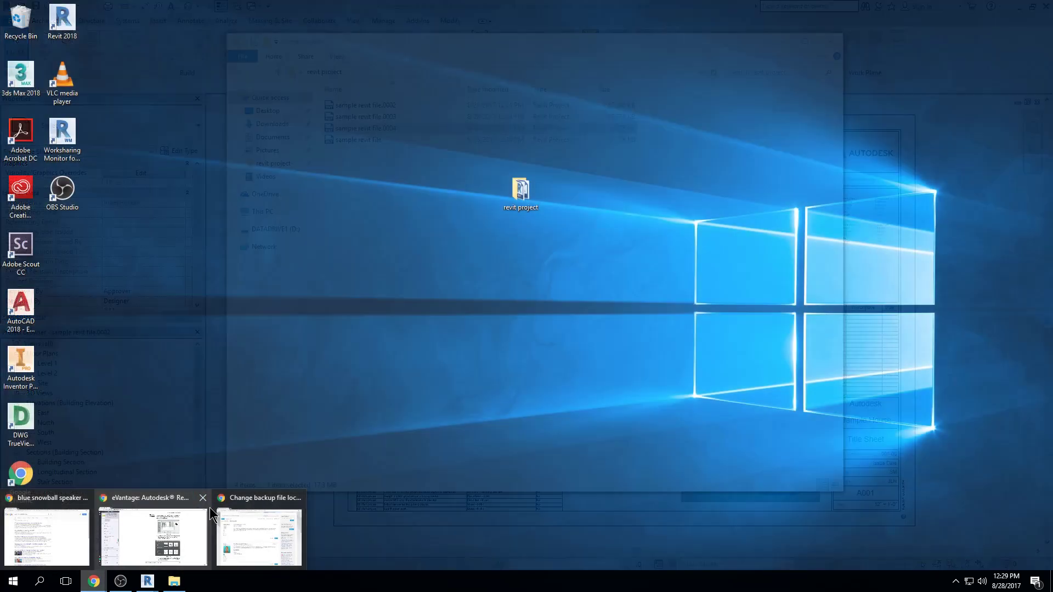
{"action": "mouse_move", "coordinate": [245, 509]}
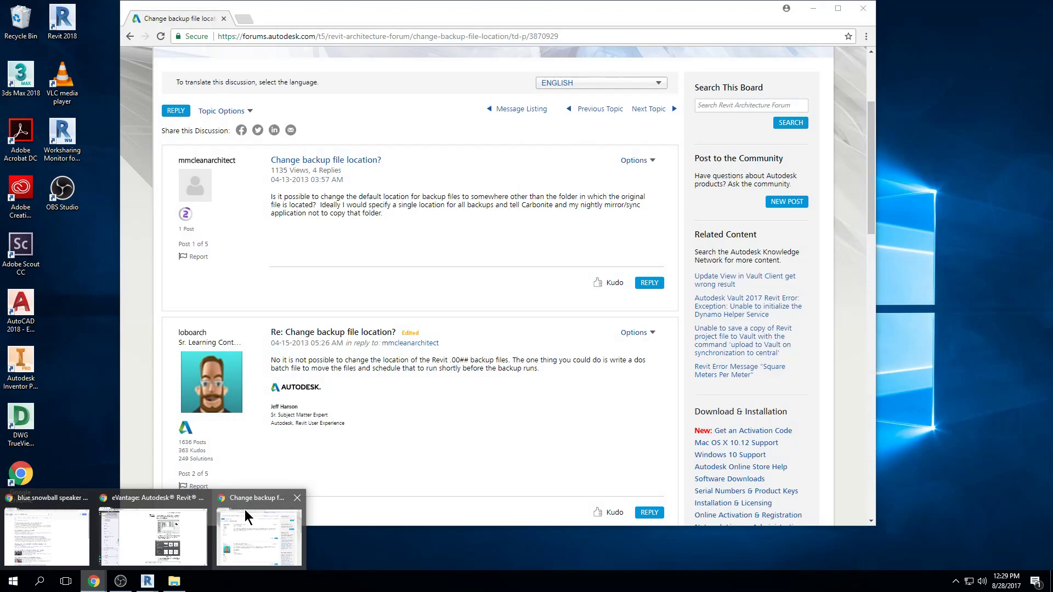
{"action": "left_click", "coordinate": [244, 509]}
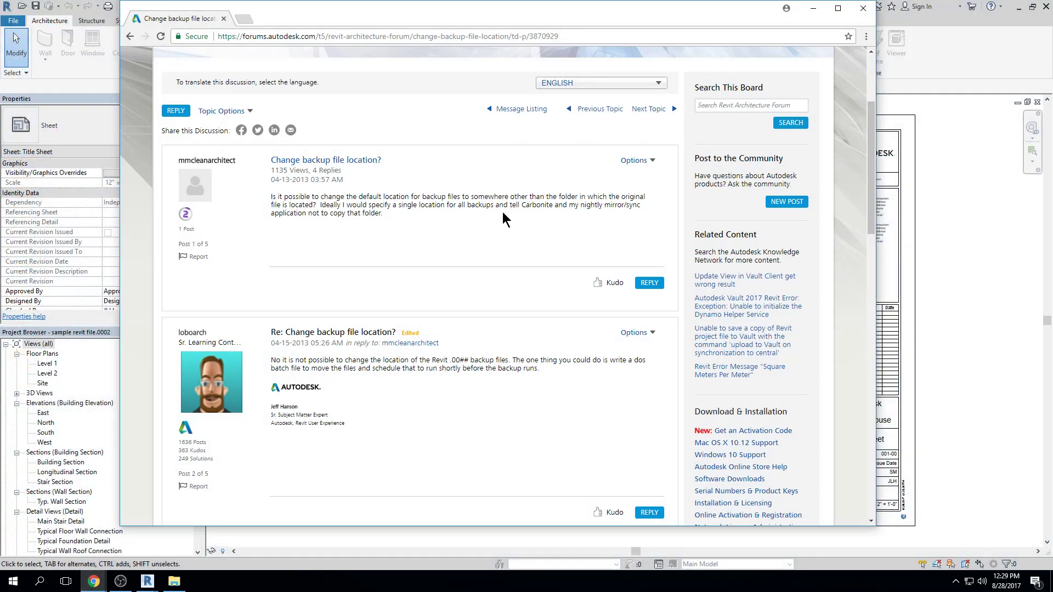
{"action": "scroll", "coordinate": [425, 241], "scroll_direction": "up", "scroll_amount": 3}
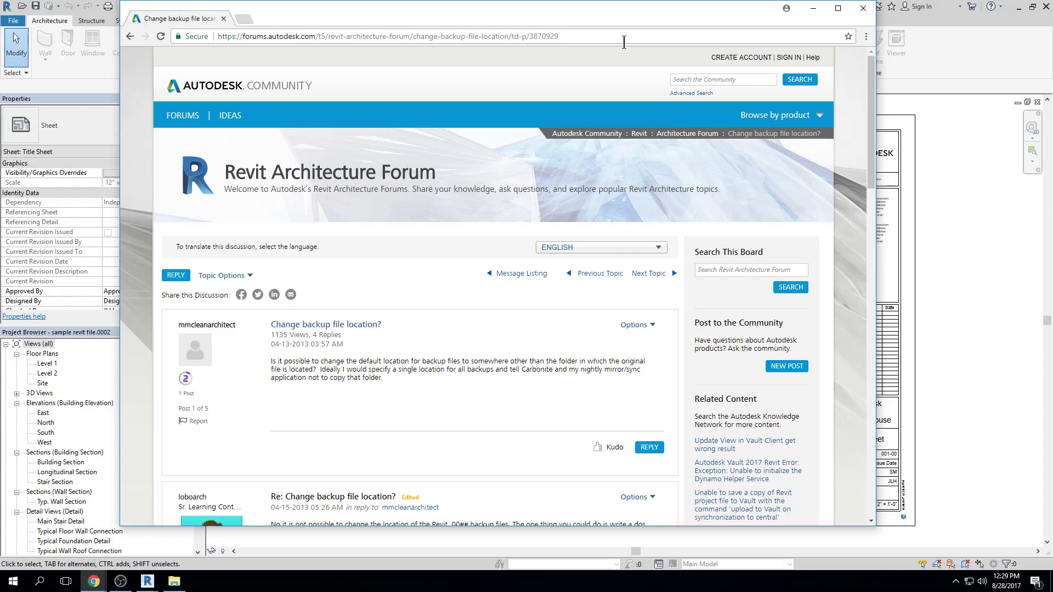
Search Google for "how do i save a revit file"
{"action": "left_click", "coordinate": [514, 36]}
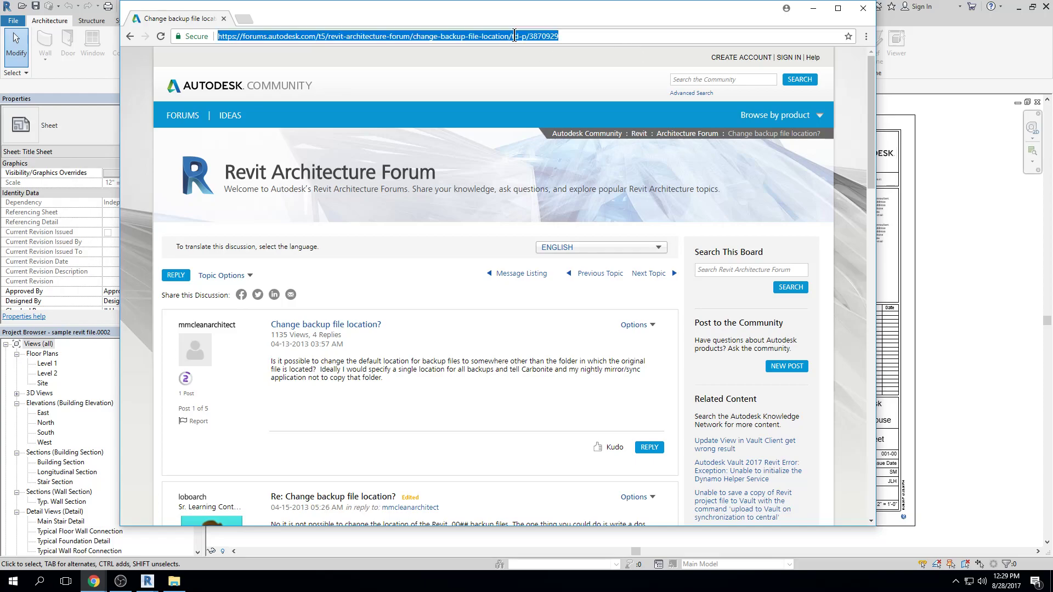
{"action": "type", "text": "how"}
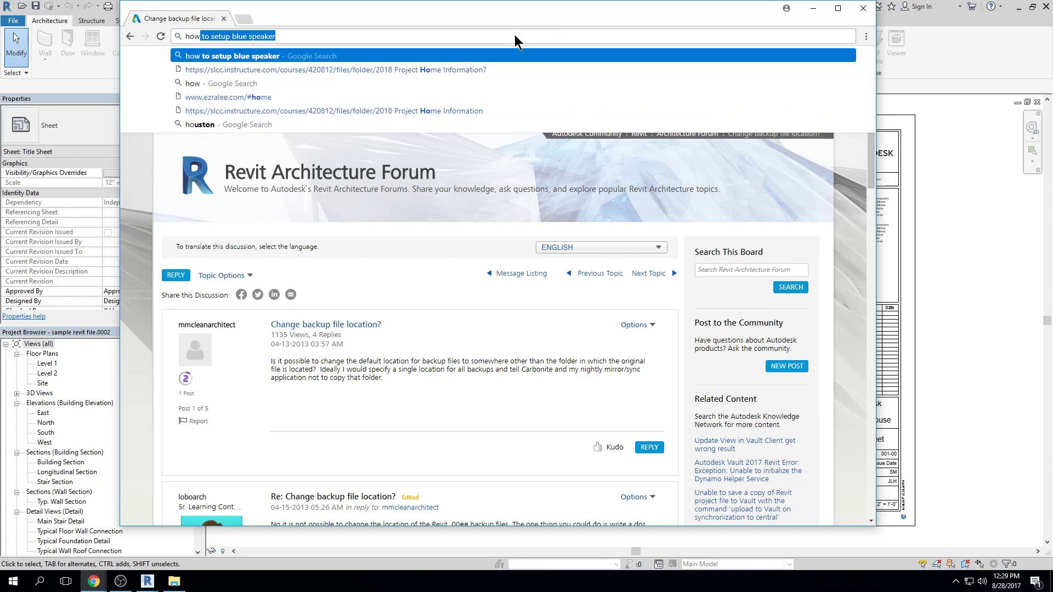
{"action": "type", "text": " do i s"}
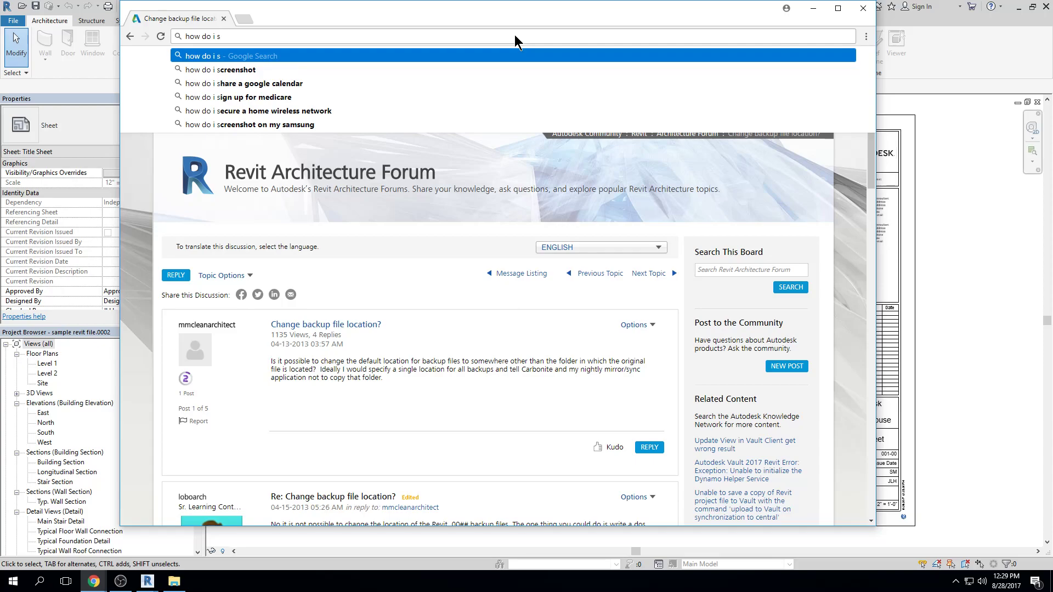
{"action": "key", "text": "BackSpace"}
{"action": "type", "text": "save a "}
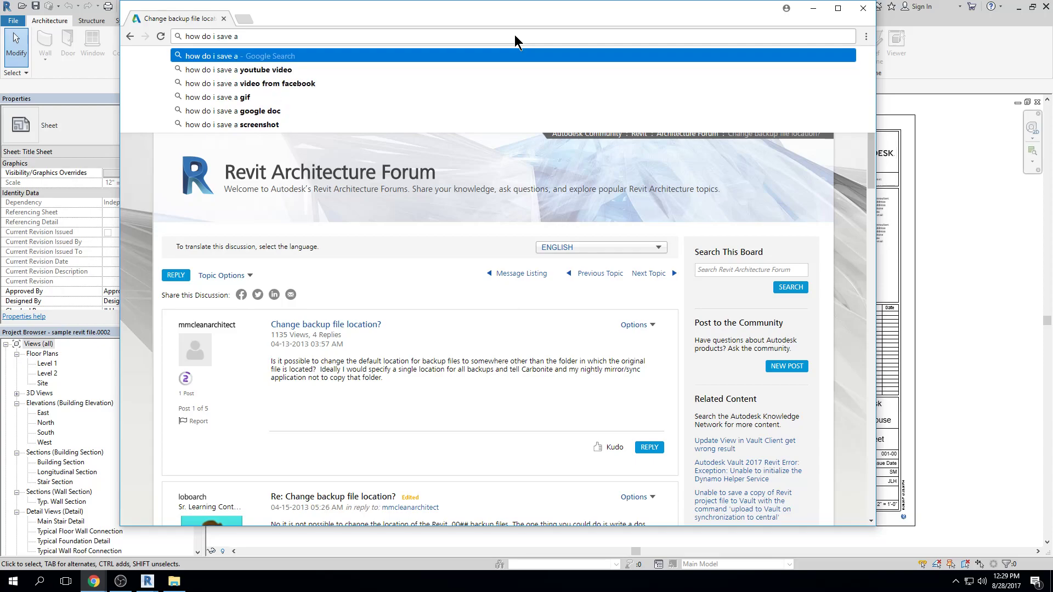
{"action": "type", "text": "revit file"}
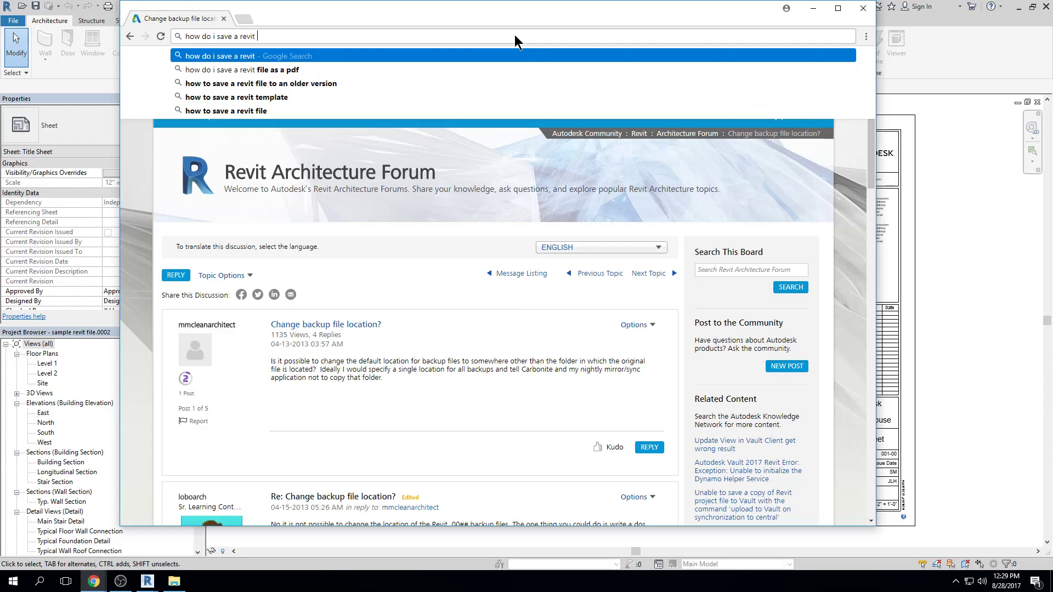
{"action": "key", "text": "Return"}
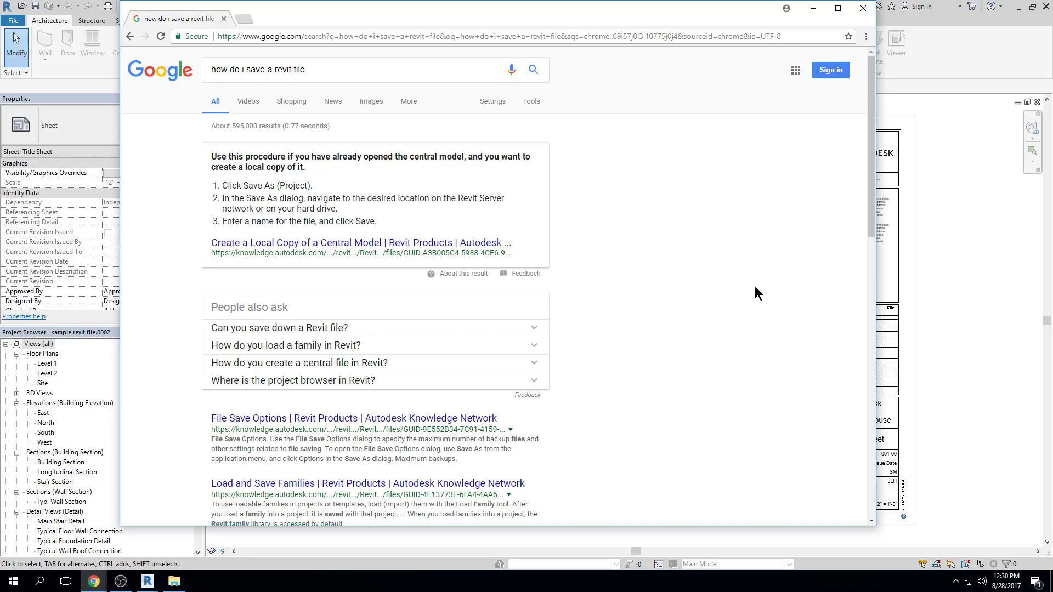
Open the Autodesk Knowledge Network result "File Save Options" and read through the article on backups and save settings
{"action": "scroll", "coordinate": [755, 285], "scroll_direction": "down", "scroll_amount": 2}
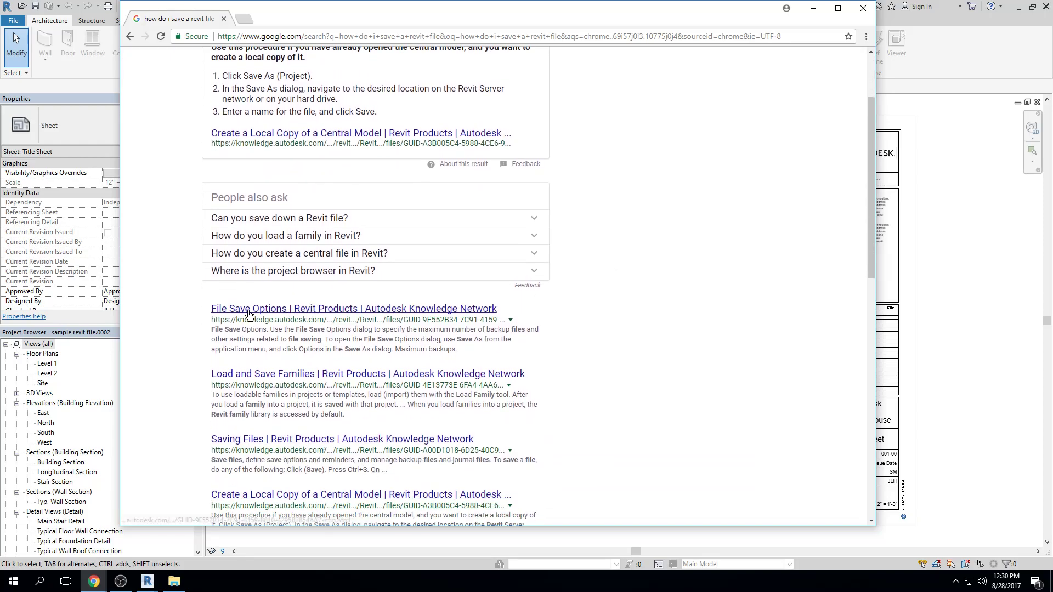
{"action": "left_click", "coordinate": [279, 312]}
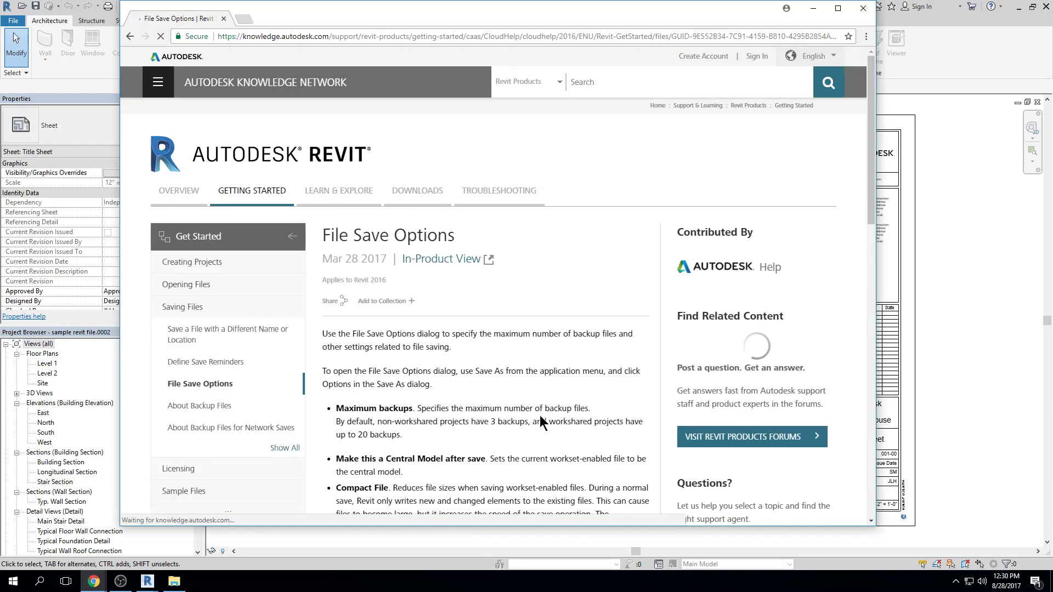
{"action": "scroll", "coordinate": [540, 415], "scroll_direction": "down", "scroll_amount": 1}
{"action": "scroll", "coordinate": [540, 415], "scroll_direction": "down", "scroll_amount": 6}
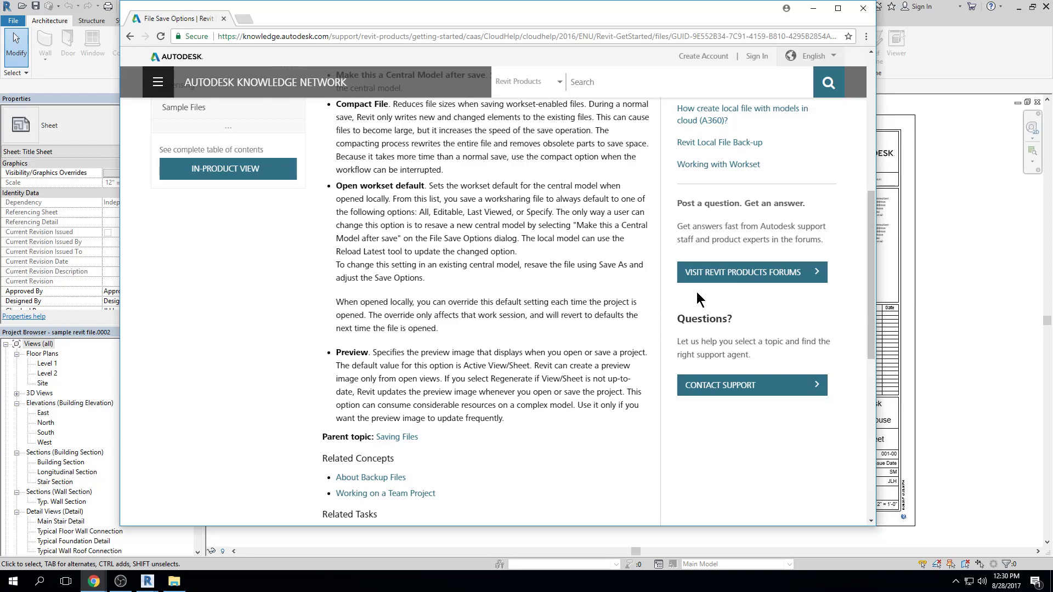
{"action": "scroll", "coordinate": [696, 292], "scroll_direction": "up", "scroll_amount": 1}
{"action": "scroll", "coordinate": [697, 292], "scroll_direction": "up", "scroll_amount": 5}
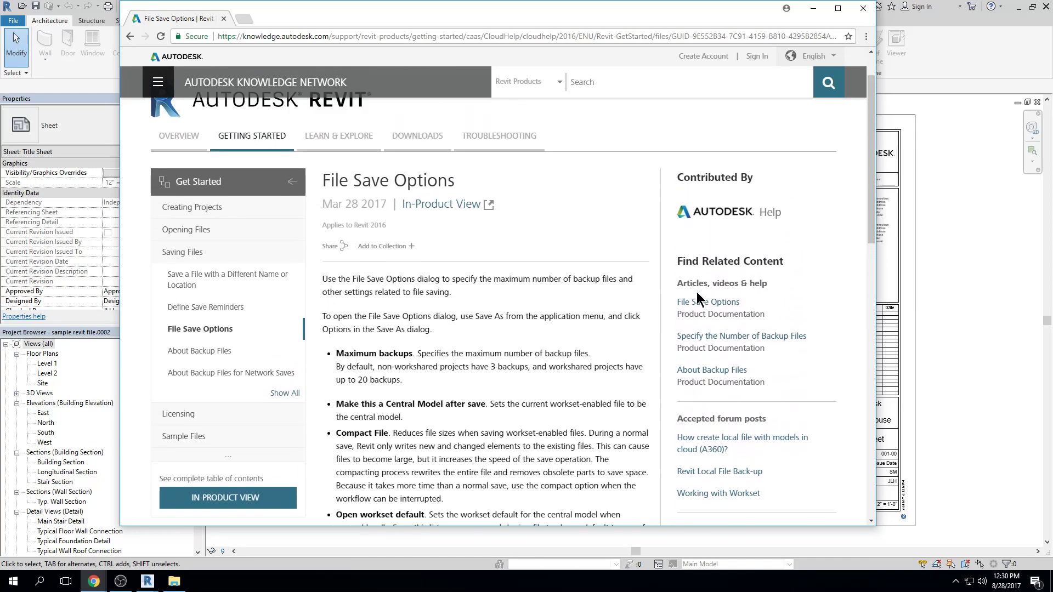
Close the browser window with the File Save Options article and return to the title sheet in Revit
{"action": "left_click_drag", "start_coordinate": [746, 20], "coordinate": [750, 30]}
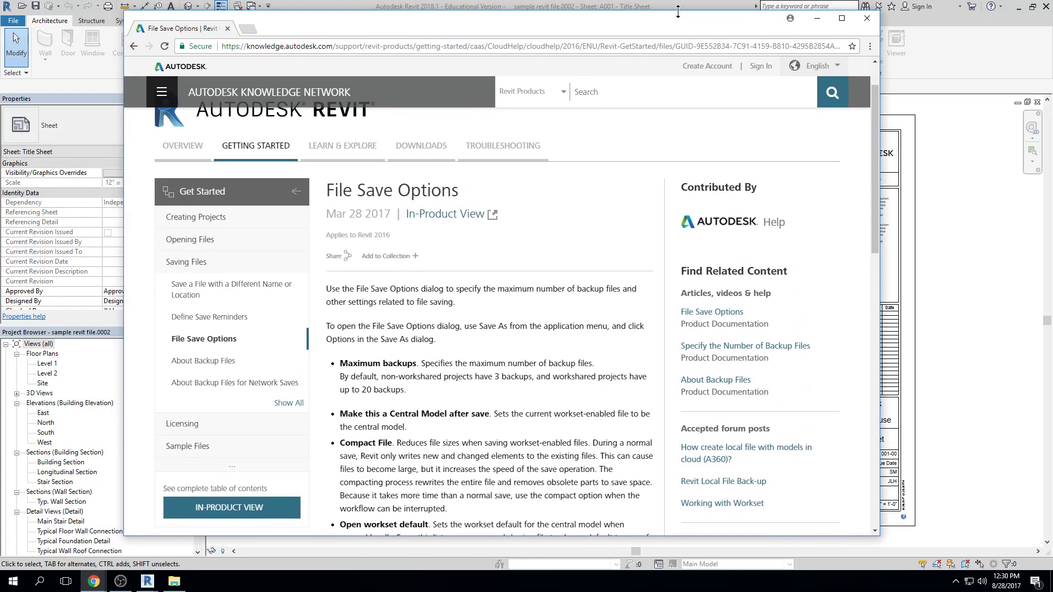
{"action": "left_click_drag", "start_coordinate": [678, 11], "coordinate": [684, 74]}
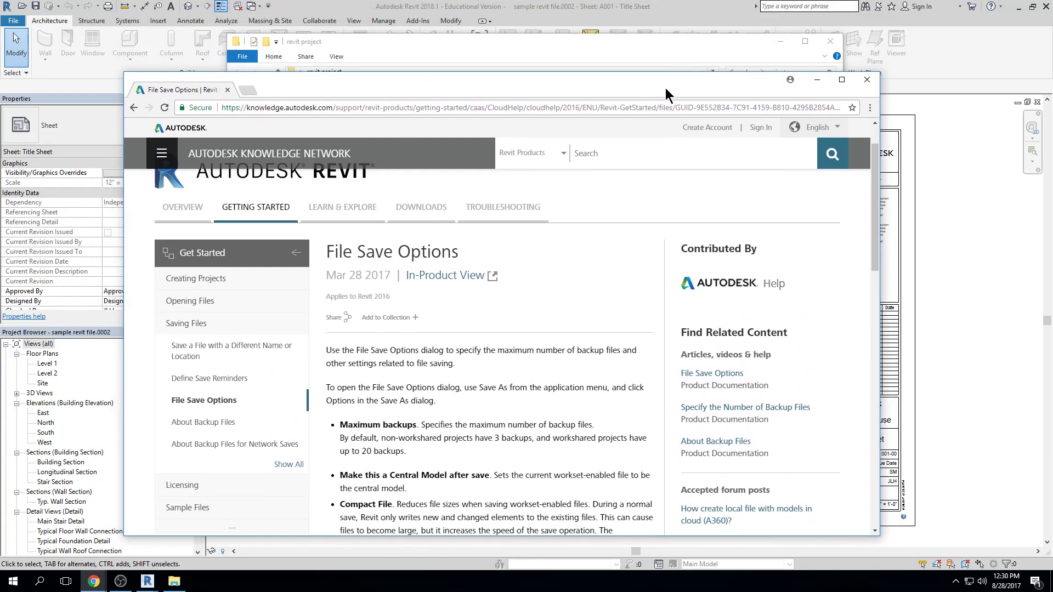
{"action": "left_click", "coordinate": [869, 80]}
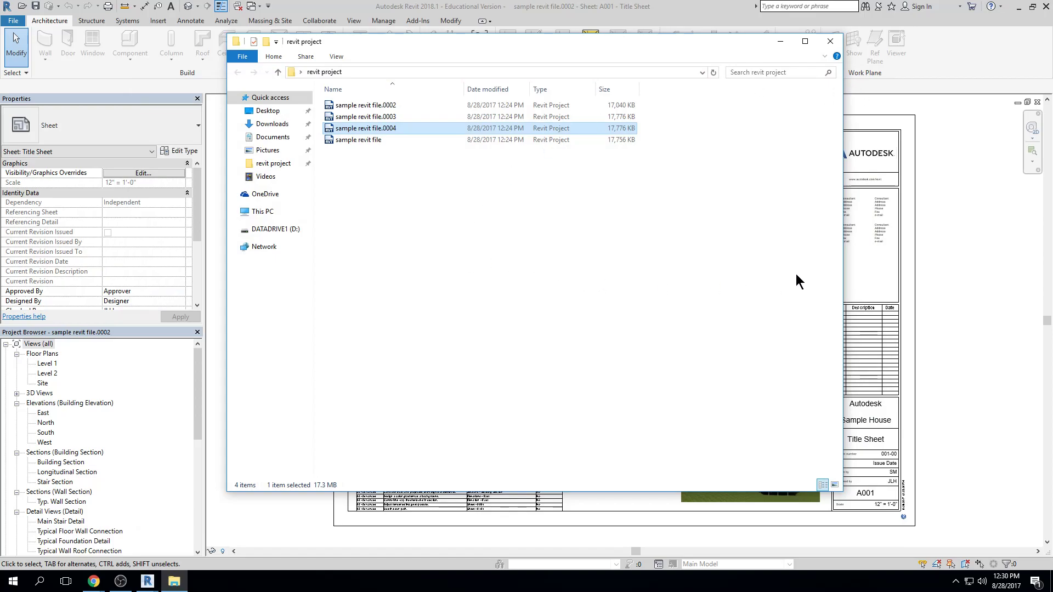
{"action": "left_click", "coordinate": [931, 249]}
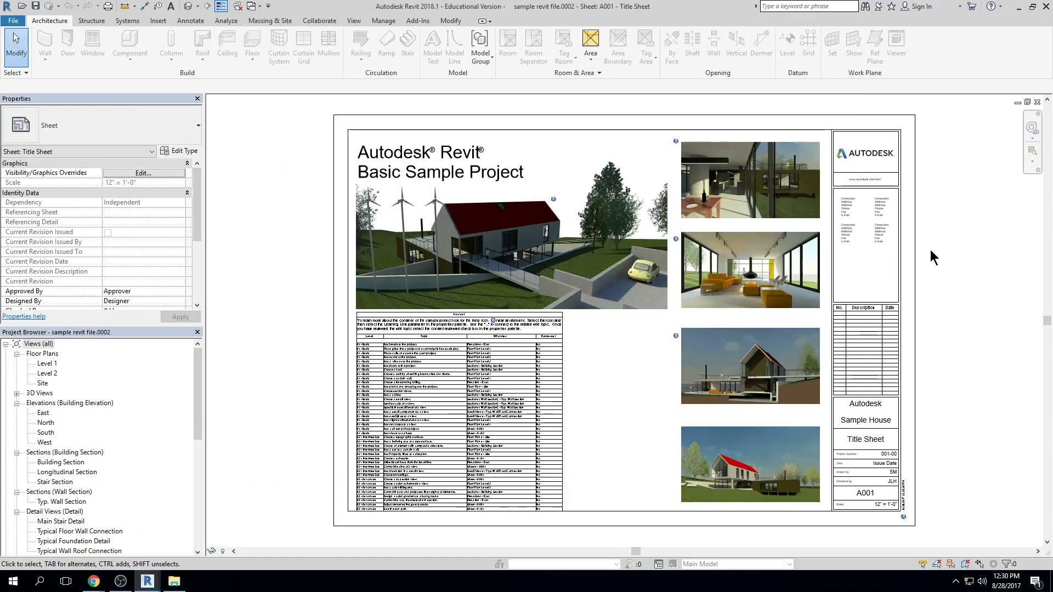